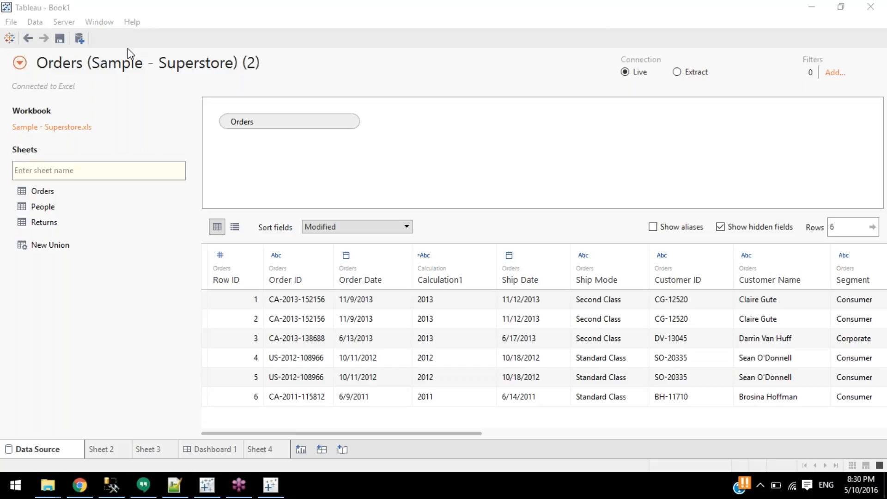
In Notepad++, type the training contact e-mail address on a new indented line below the notes, fixing typos.
click(175, 486)
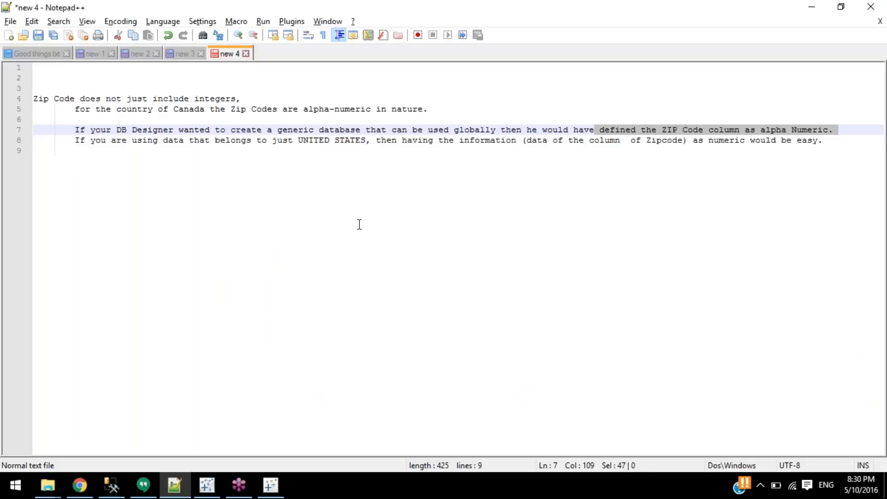
click(386, 224)
key(Return)
key(Return)
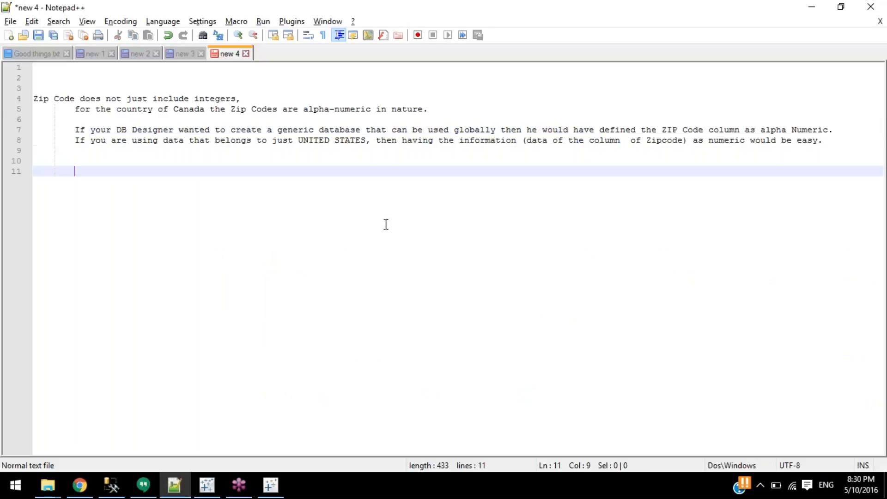
key(Tab)
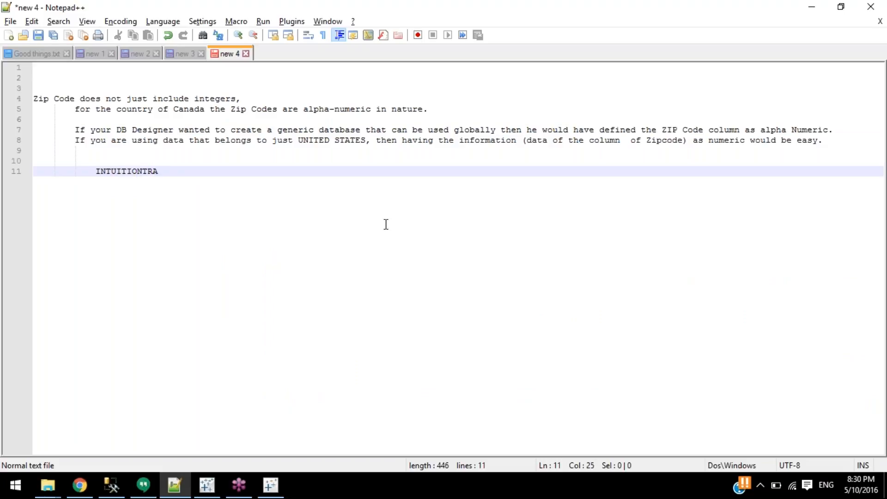
key(Left)
key(Left)
key(Left)
key(Left)
key(Left)
key(End)
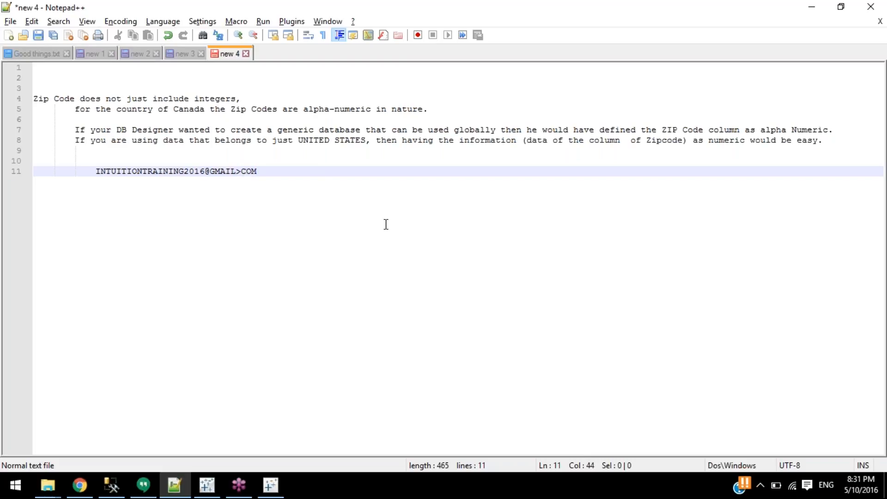
Add the e-mail address again on a second line and correct the character before COM.
key(Return)
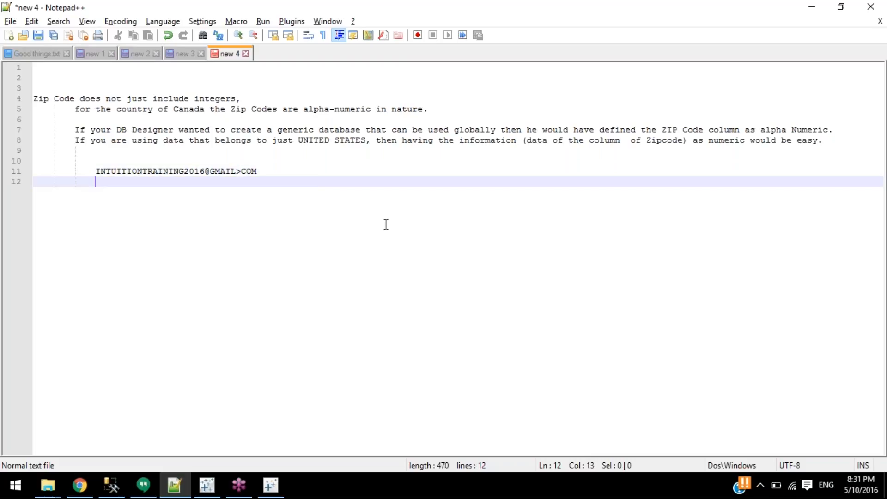
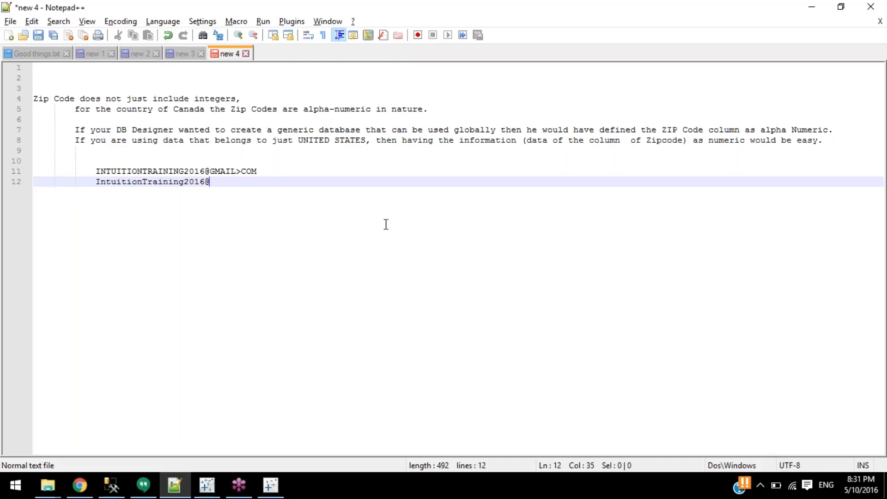
key(Up)
key(Left)
key(Left)
key(Left)
key(shift+Left)
text(.)
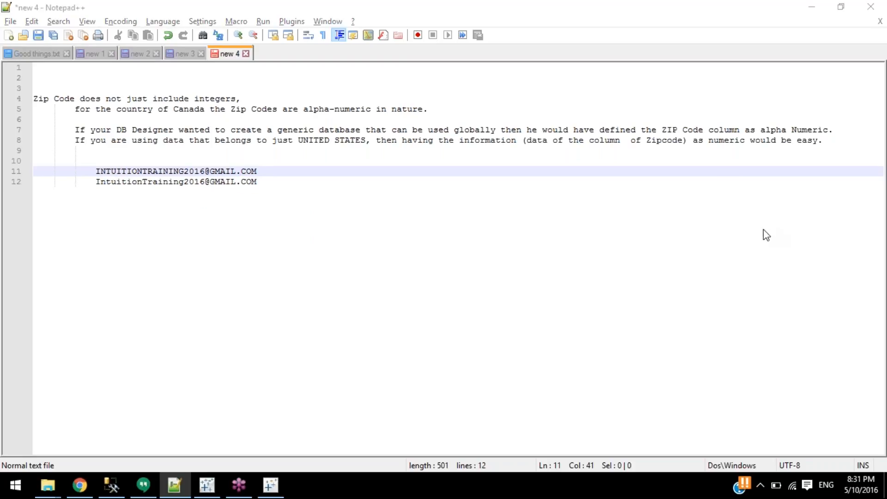
Add blank lines below the two addresses and return to the Tableau workbook.
click(444, 229)
drag(302, 178, 34, 171)
click(58, 204)
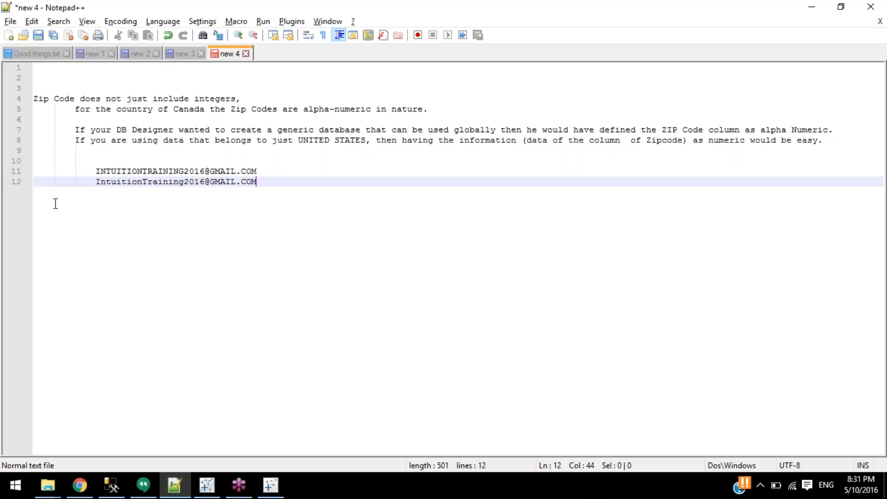
key(Return)
key(Return)
key(Return)
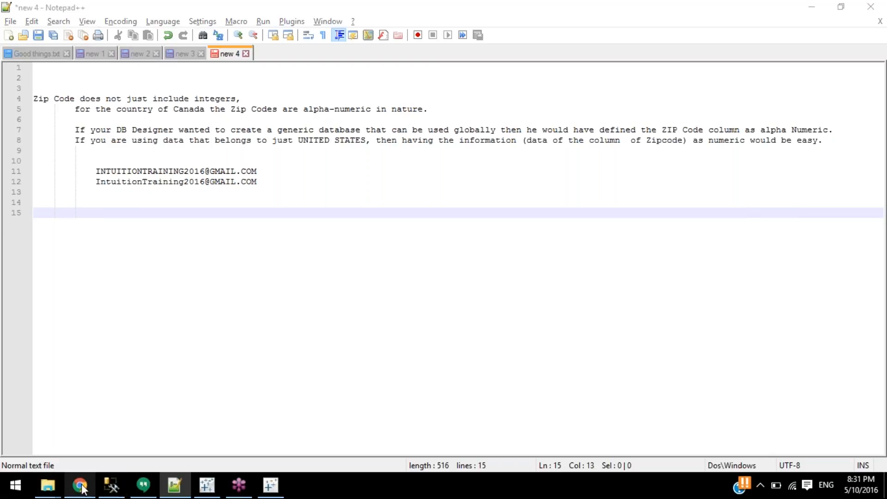
mouse_move(82, 487)
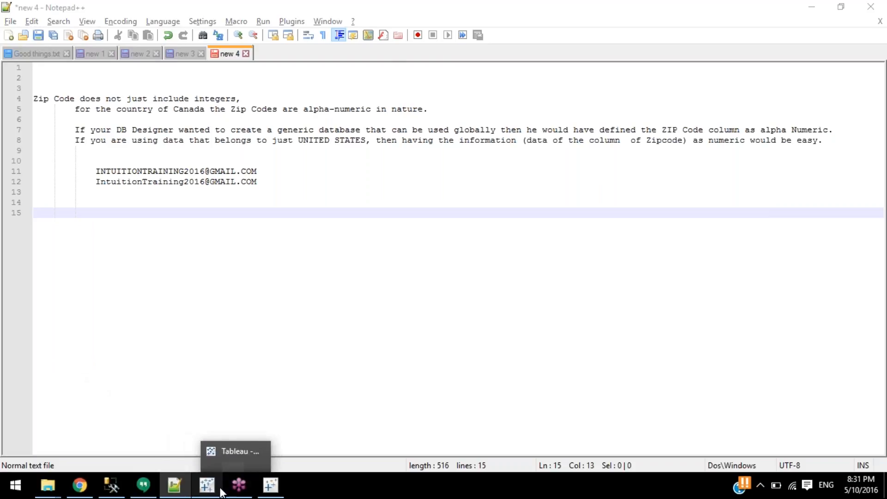
click(207, 485)
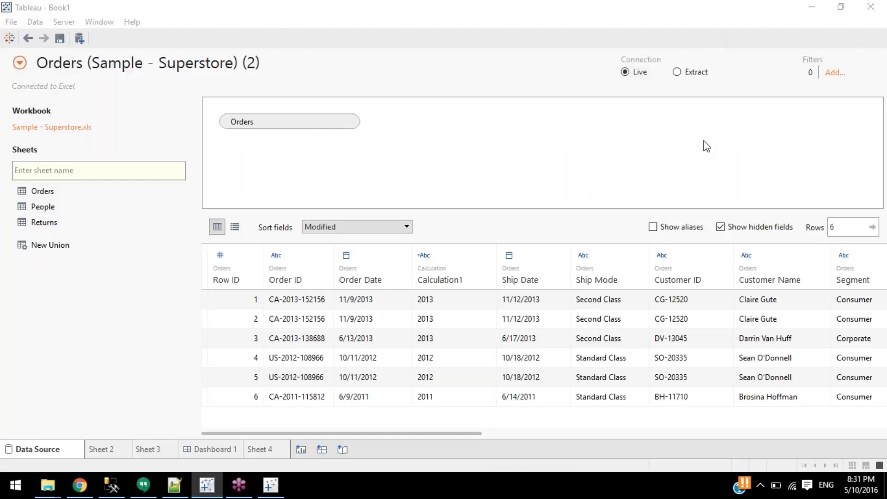
click(700, 37)
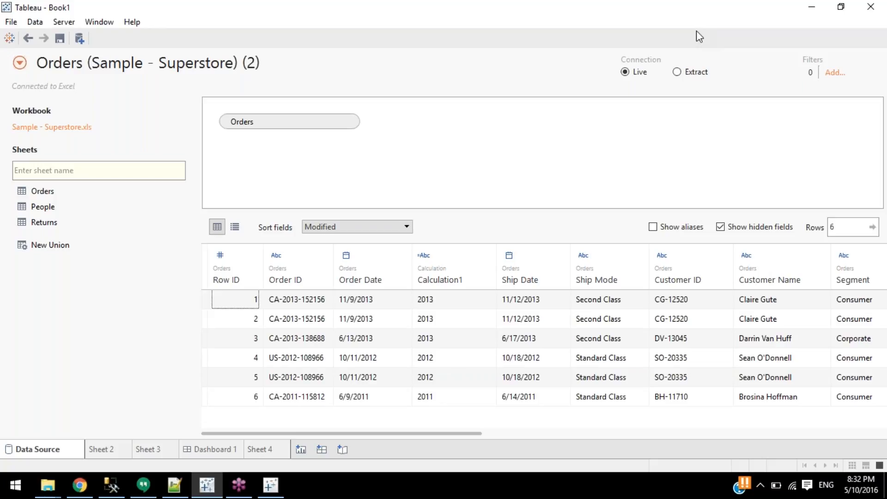
click(499, 194)
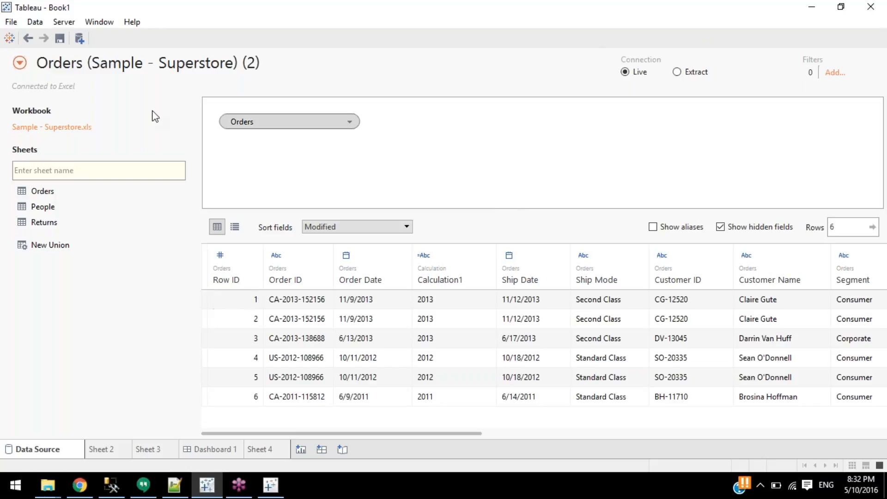
click(220, 258)
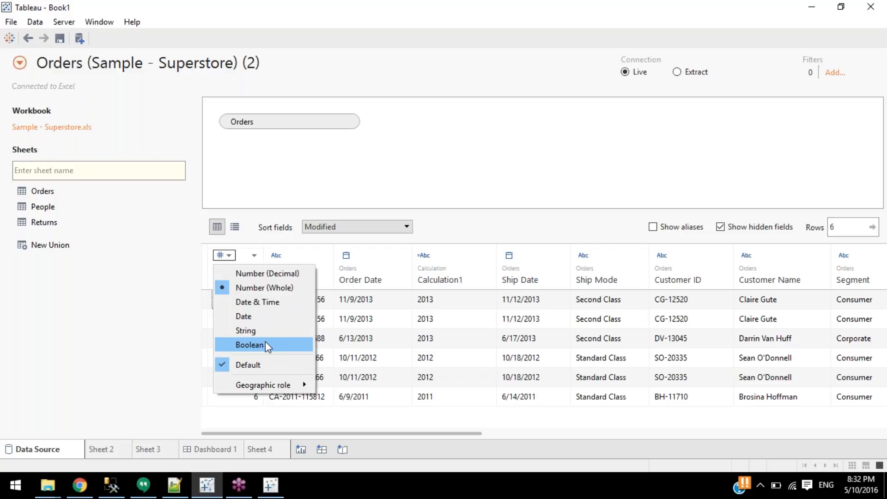
mouse_move(266, 381)
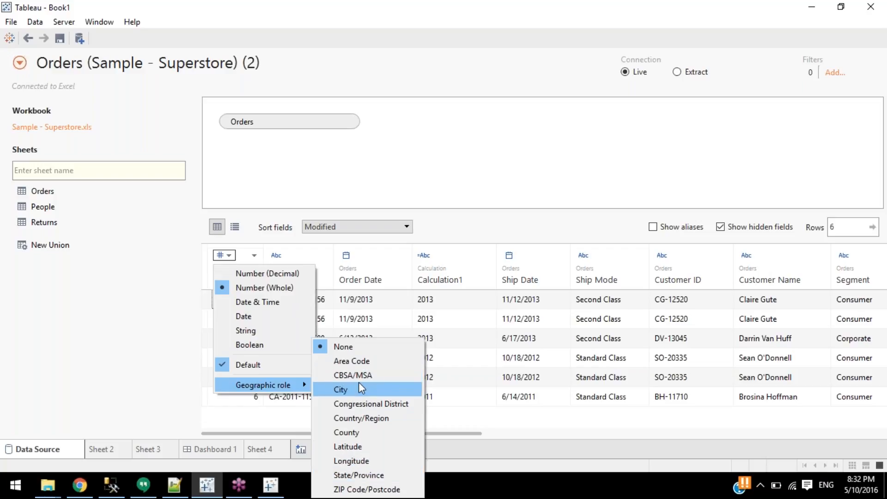
click(236, 365)
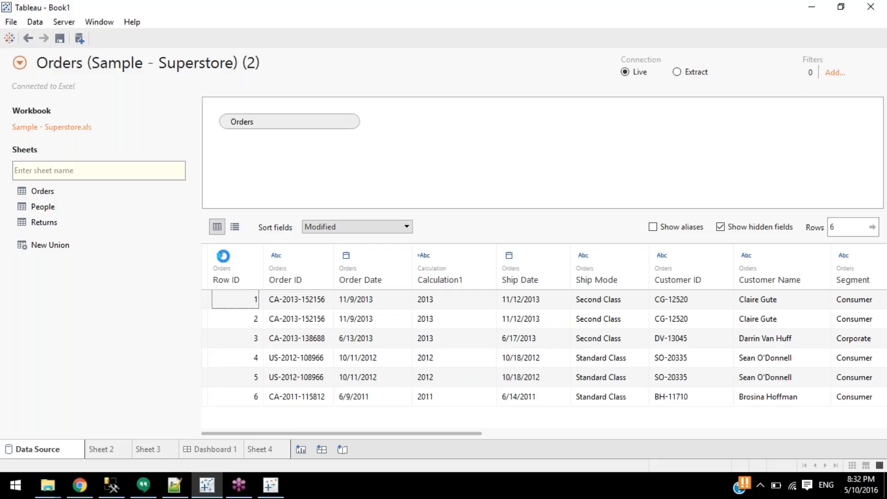
click(223, 255)
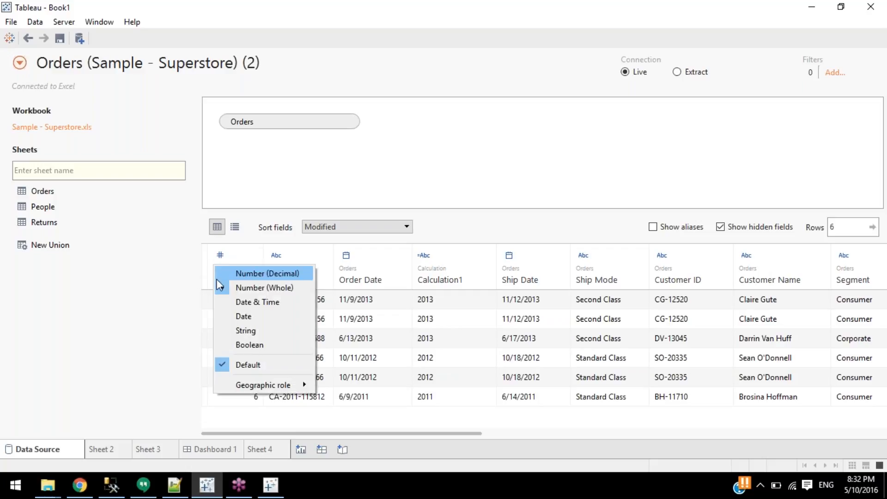
click(354, 155)
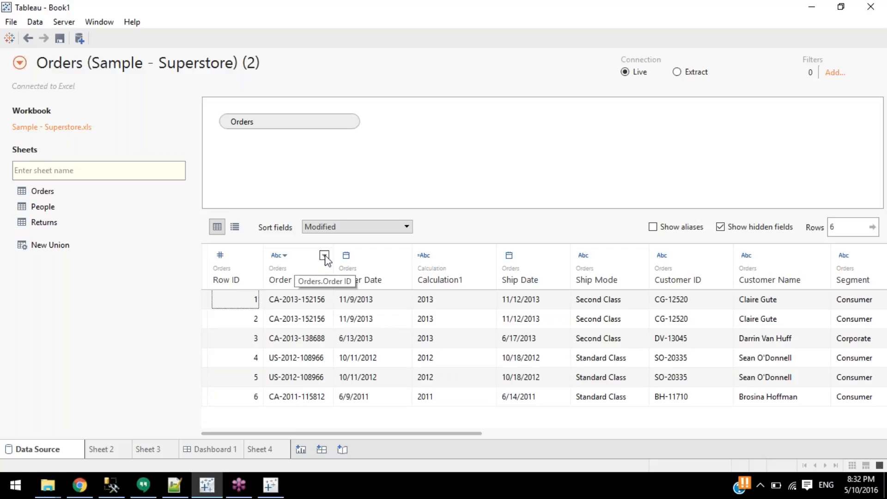
right_click(400, 268)
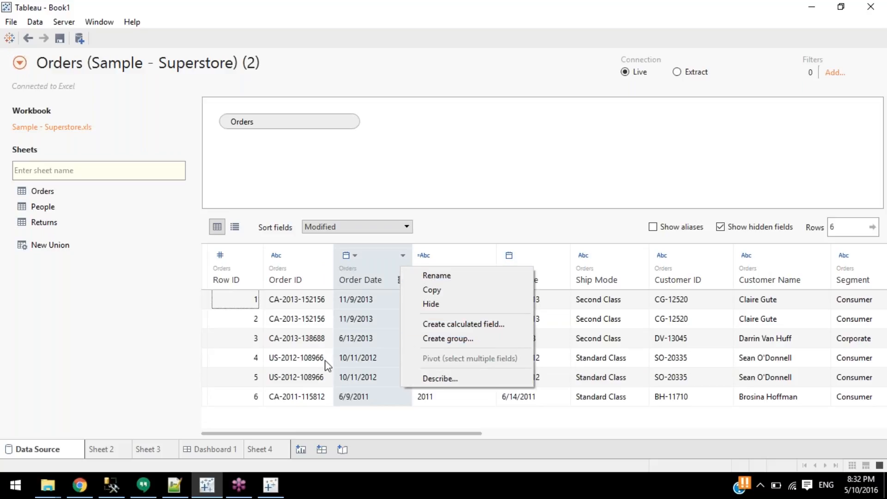
click(475, 339)
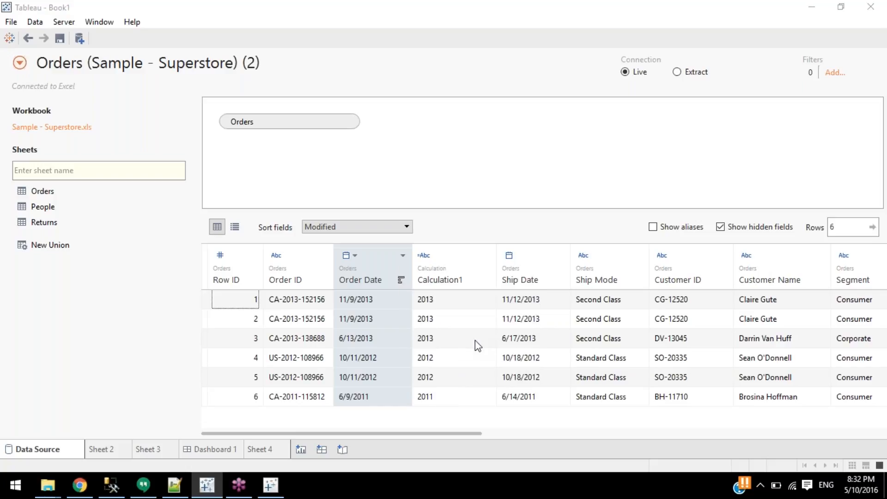
scroll(363, 176, down, 20)
scroll(374, 226, up, 5)
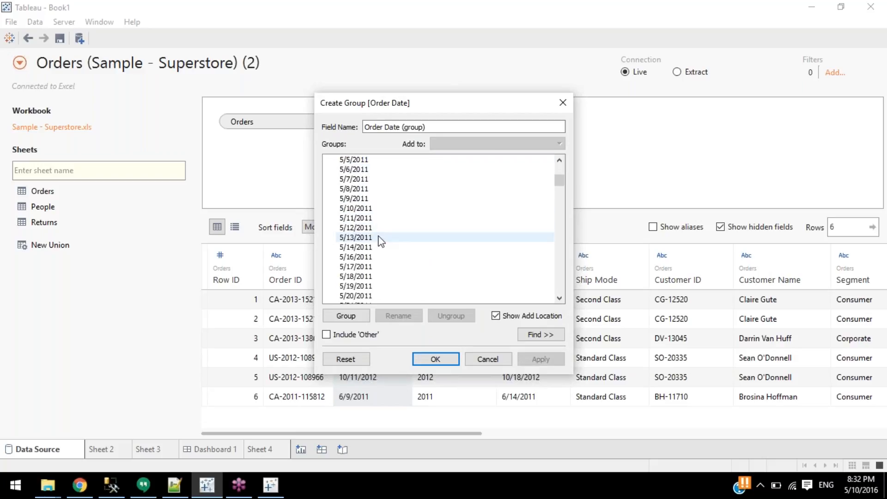
scroll(383, 247, up, 15)
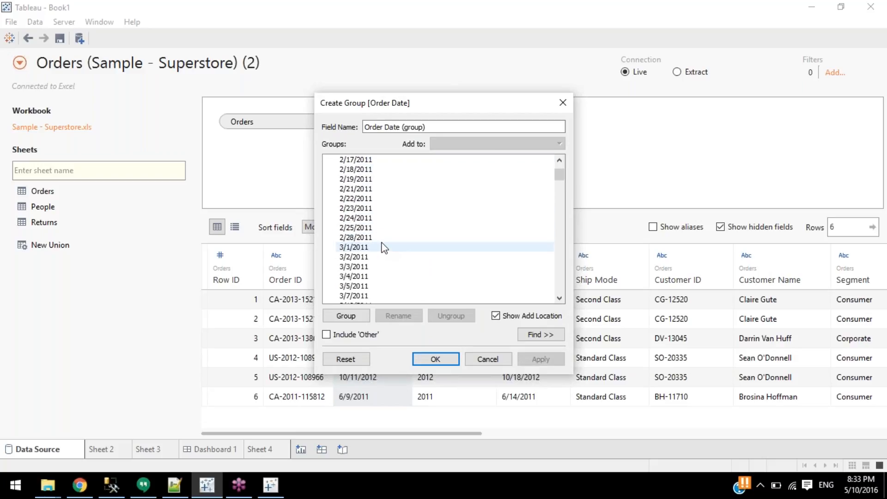
click(563, 102)
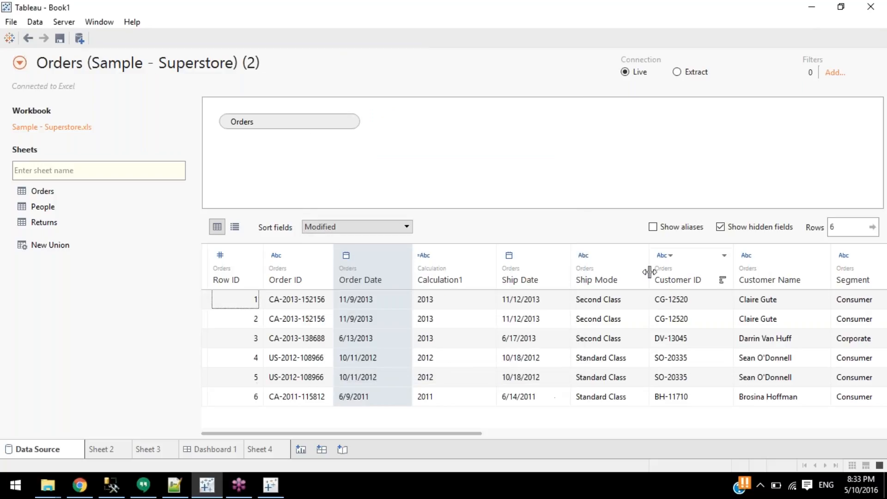
Group the Ship Mode values First Class and Same Day into a group named 'FIrst and Same Day'.
right_click(597, 273)
click(646, 355)
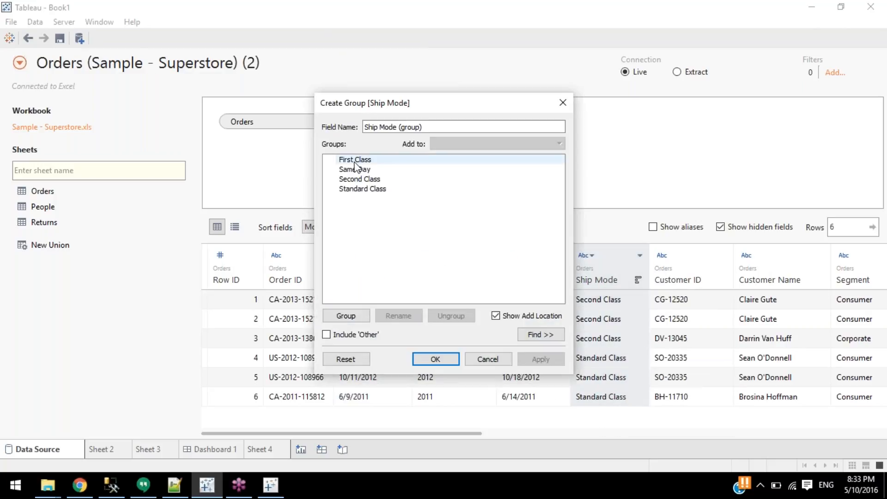
click(364, 172)
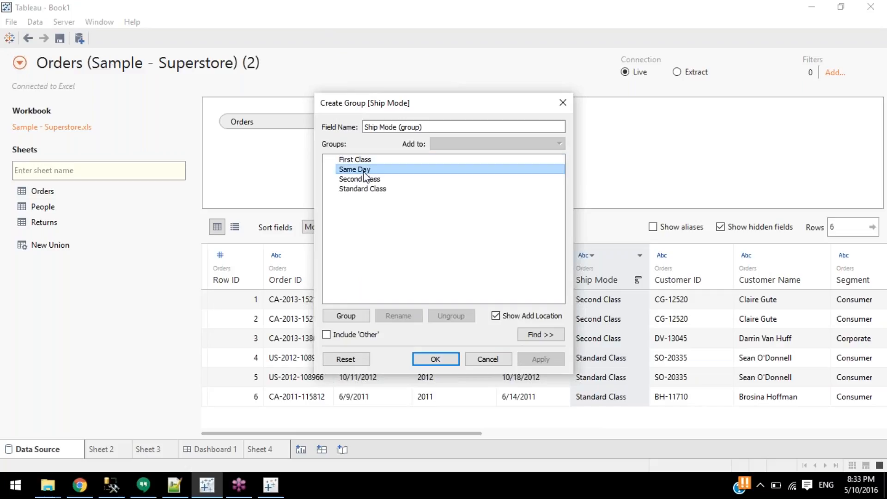
ctrl+click(360, 159)
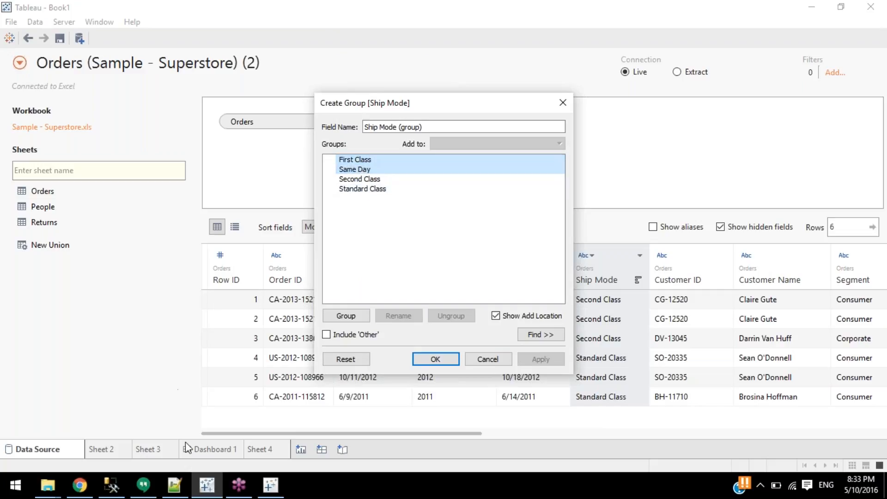
click(336, 315)
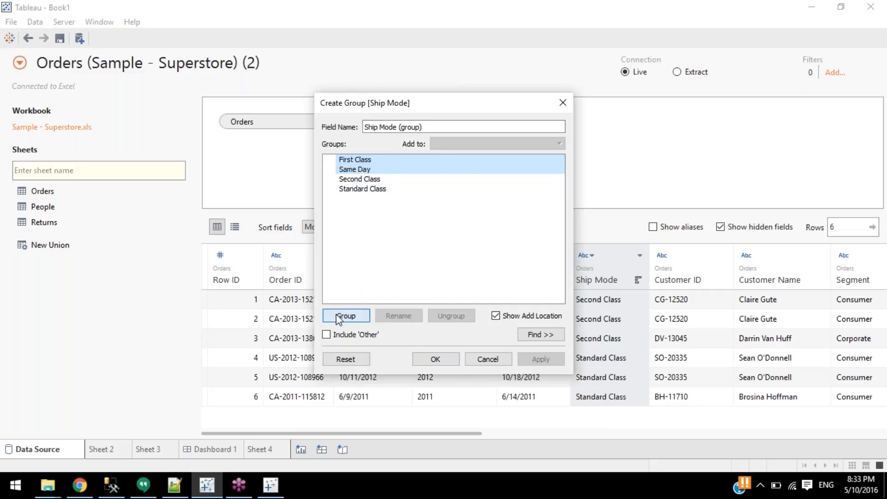
text(F)
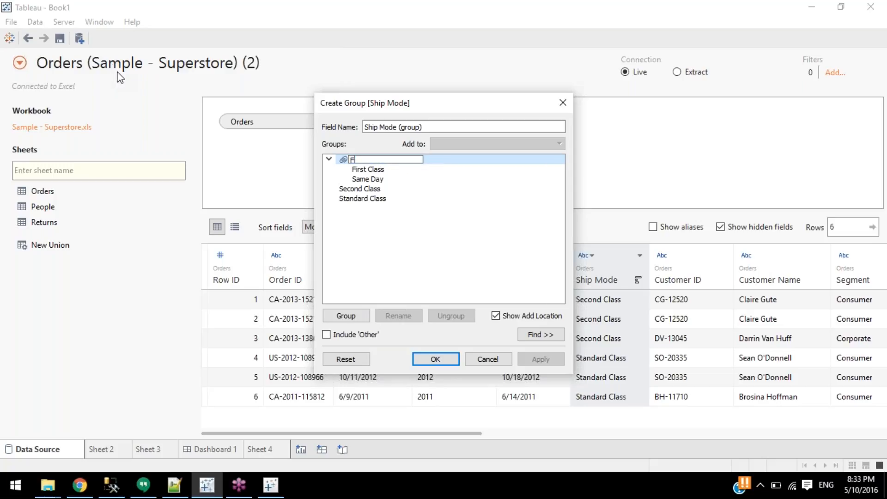
text(Irst and Same Day)
key(Return)
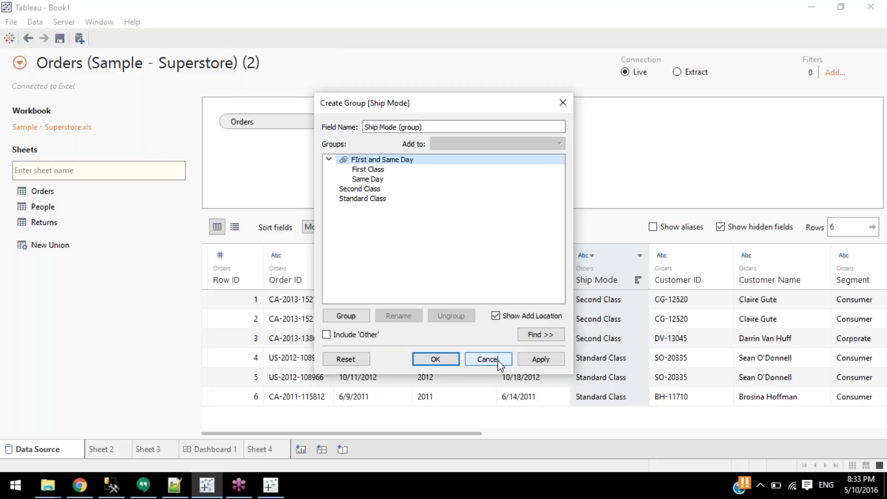
click(451, 363)
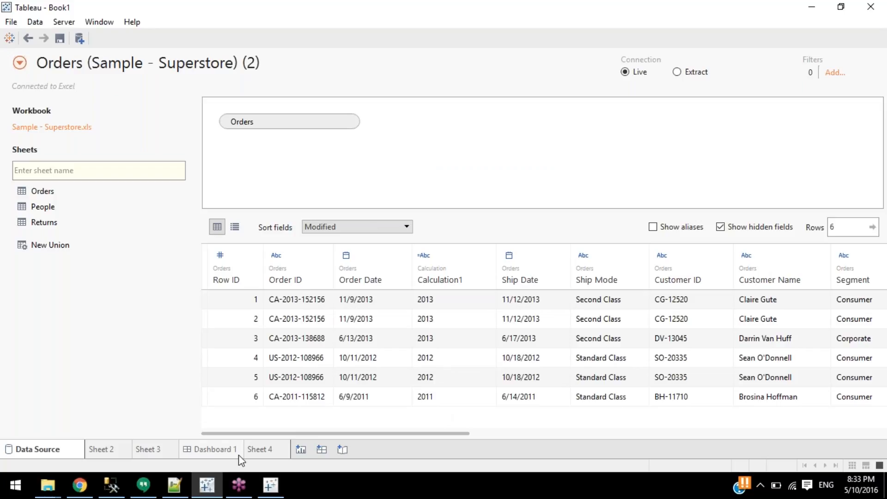
Set the Orders preview to show 60 rows and scroll down through them.
drag(356, 433, 694, 433)
drag(750, 433, 788, 434)
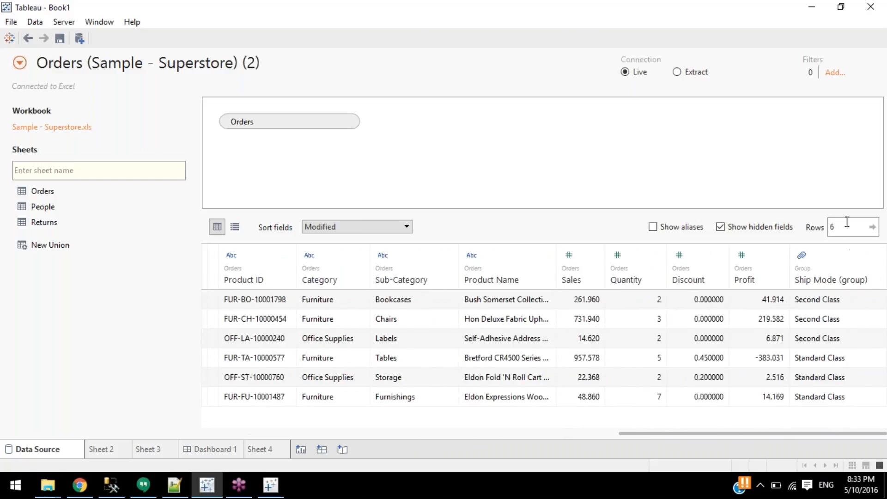
text(60)
key(Return)
scroll(854, 364, down, 2)
scroll(852, 363, down, 10)
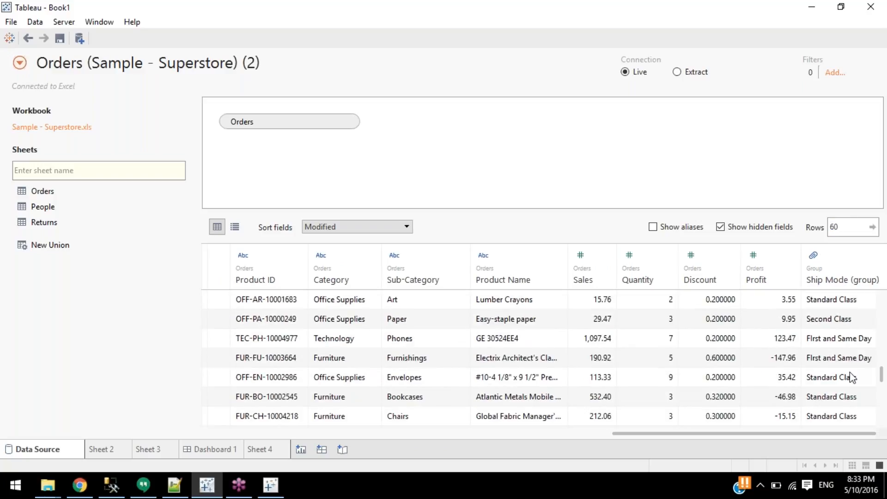
Compare row 3's First Class ship mode with its First and Same Day group value.
click(844, 347)
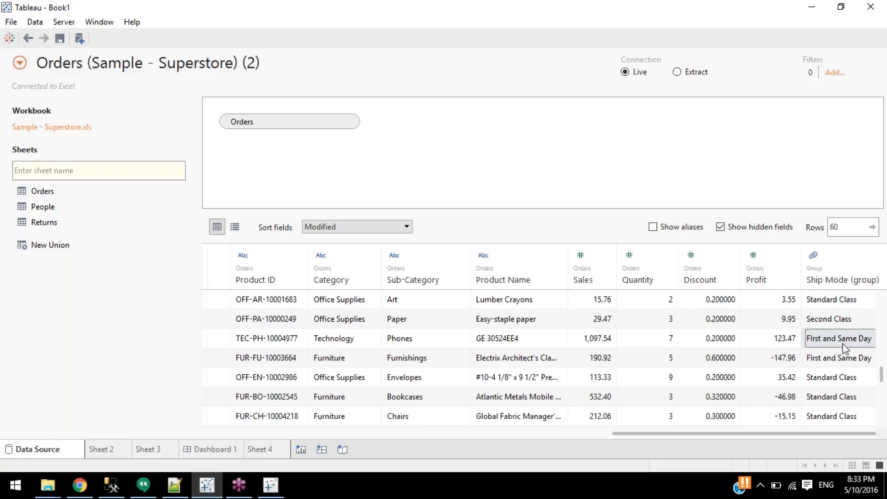
drag(783, 436, 506, 431)
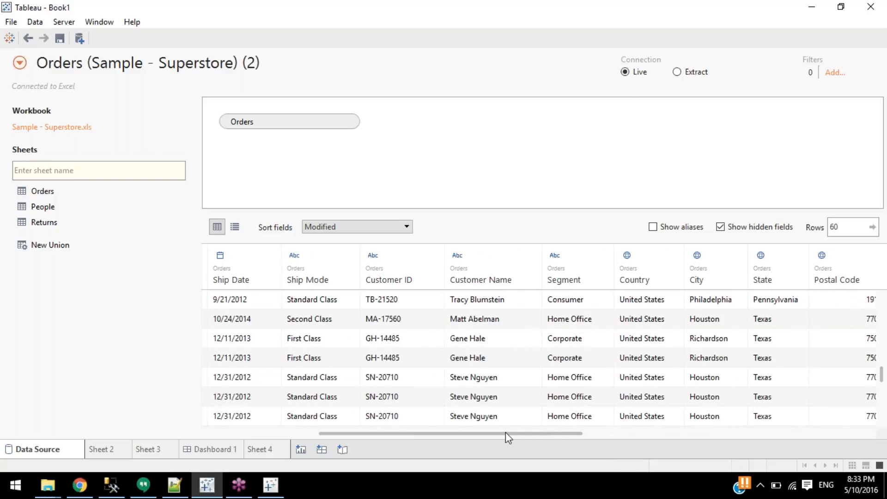
click(305, 342)
drag(306, 345, 869, 359)
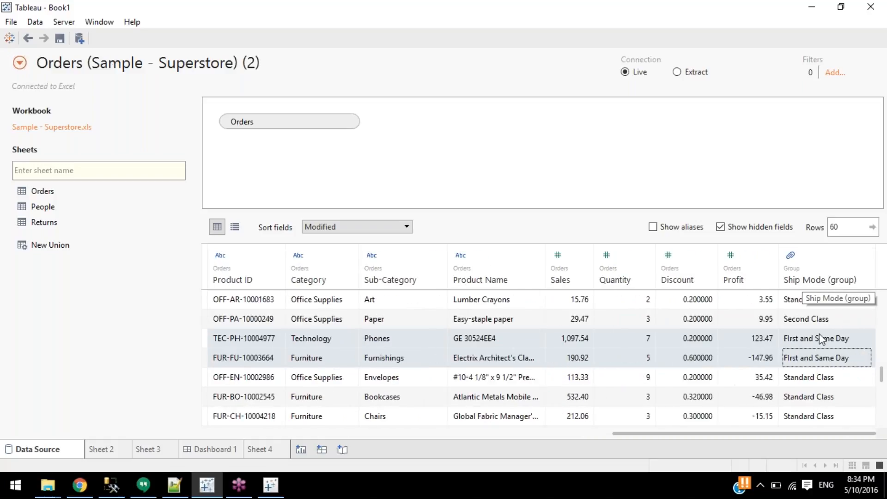
click(802, 344)
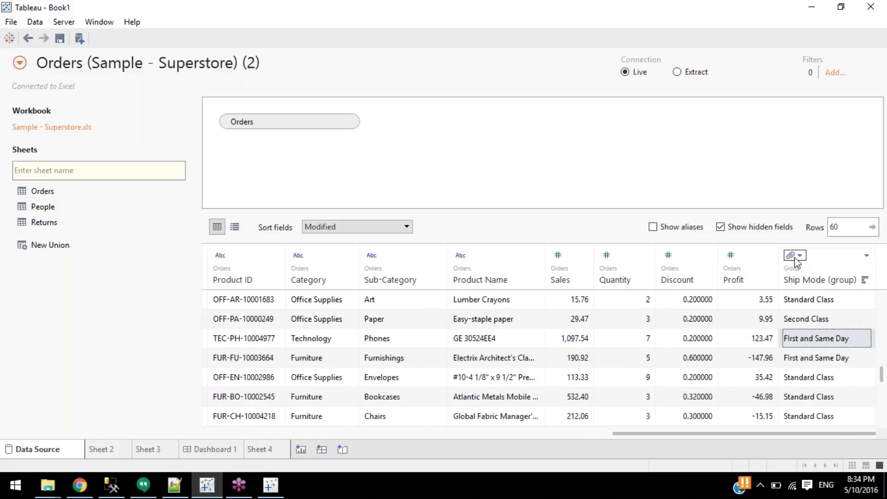
Edit the Ship Mode (group) groups and select First Class and Same Day inside the combined group.
click(795, 257)
click(794, 258)
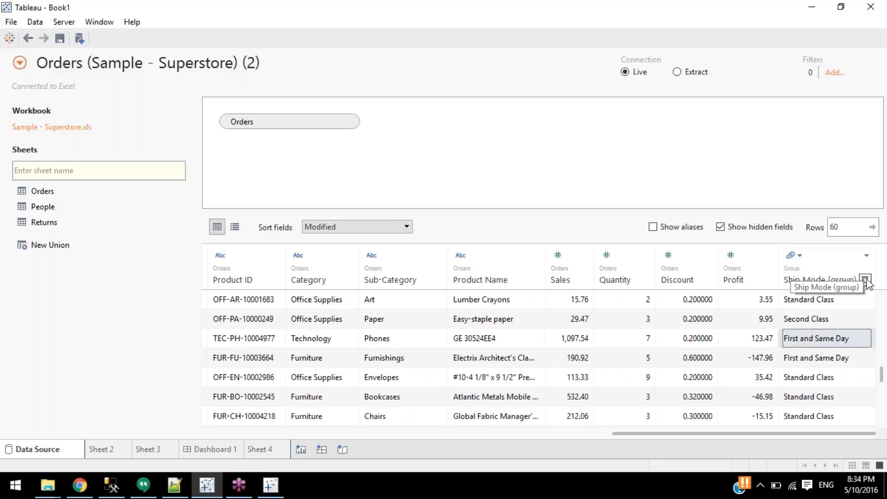
click(867, 256)
click(846, 275)
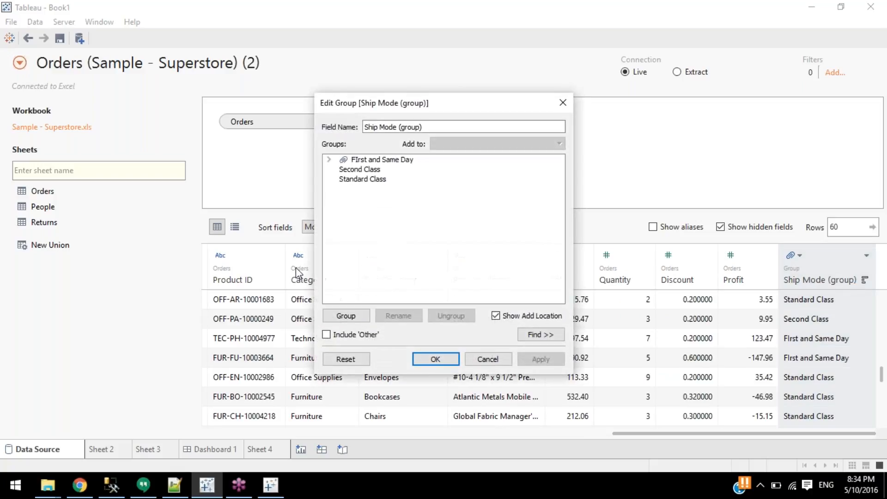
click(330, 160)
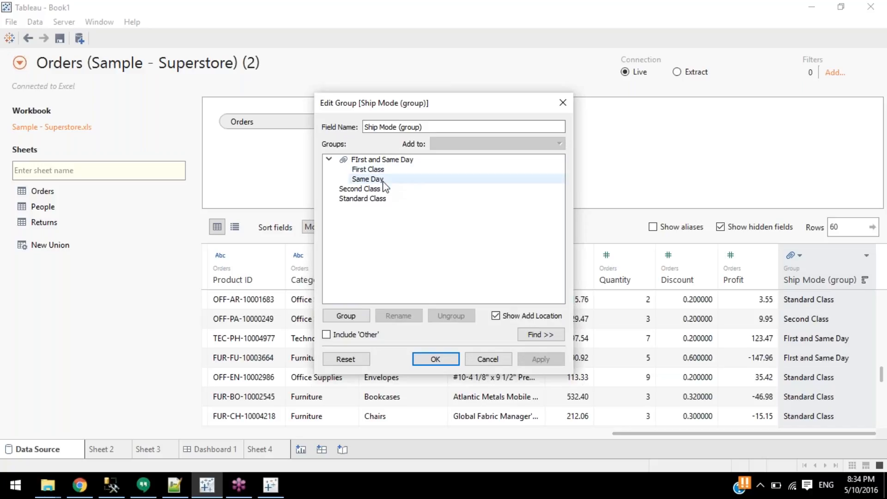
click(368, 171)
shift+click(367, 184)
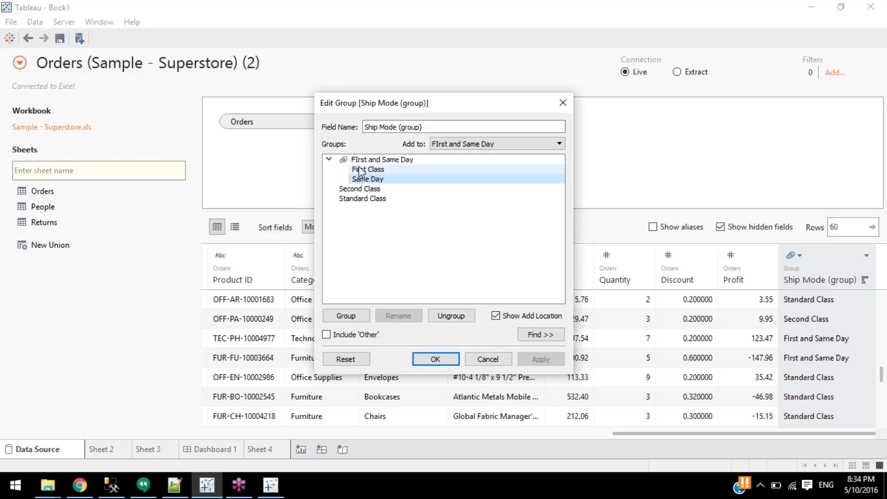
double_click(360, 161)
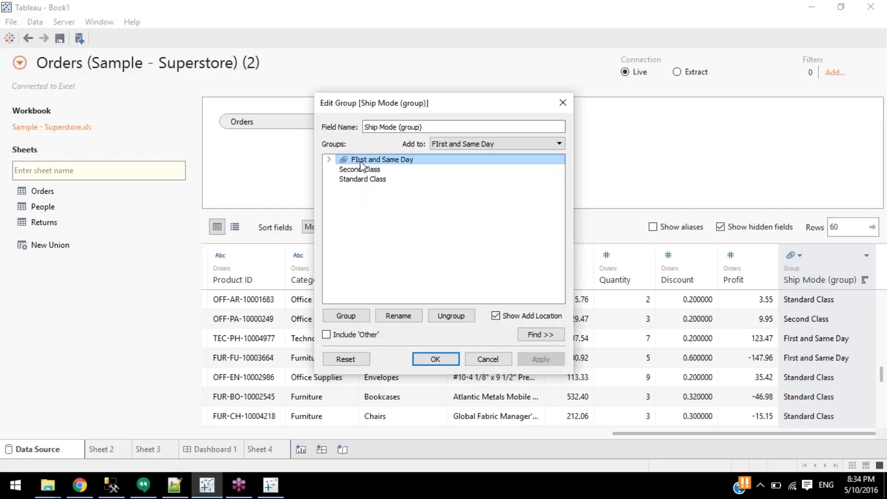
Rename the group to 'First and Same', then restore the name 'First and Same Day'.
click(399, 318)
click(358, 159)
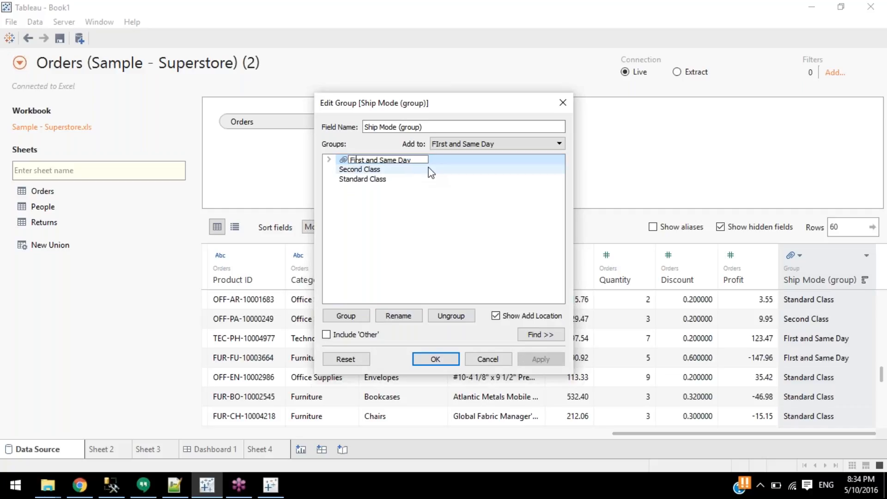
double_click(412, 160)
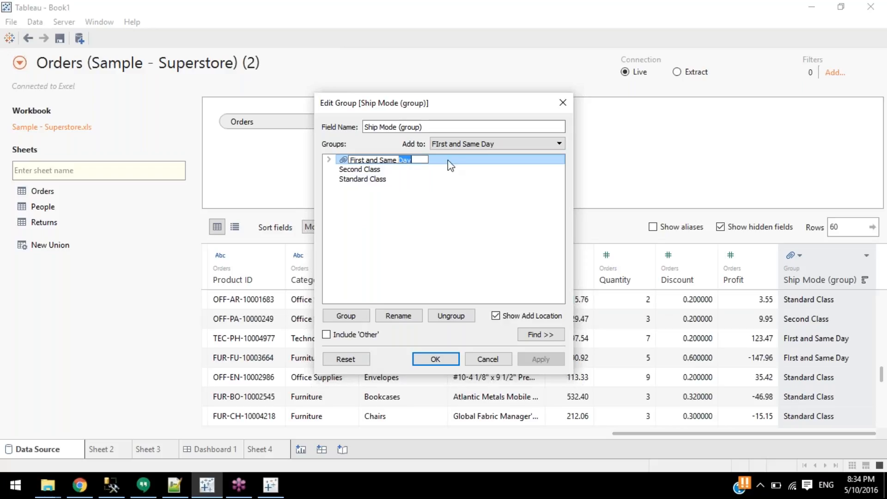
key(BackSpace)
key(Return)
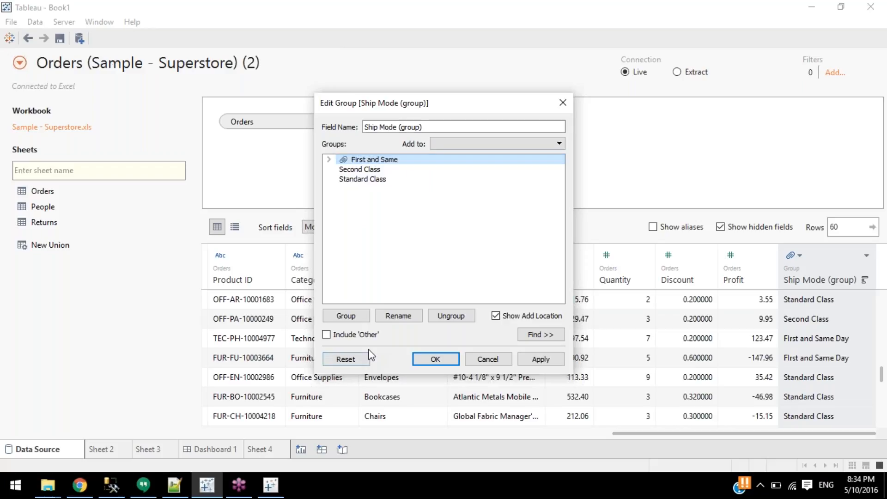
click(397, 315)
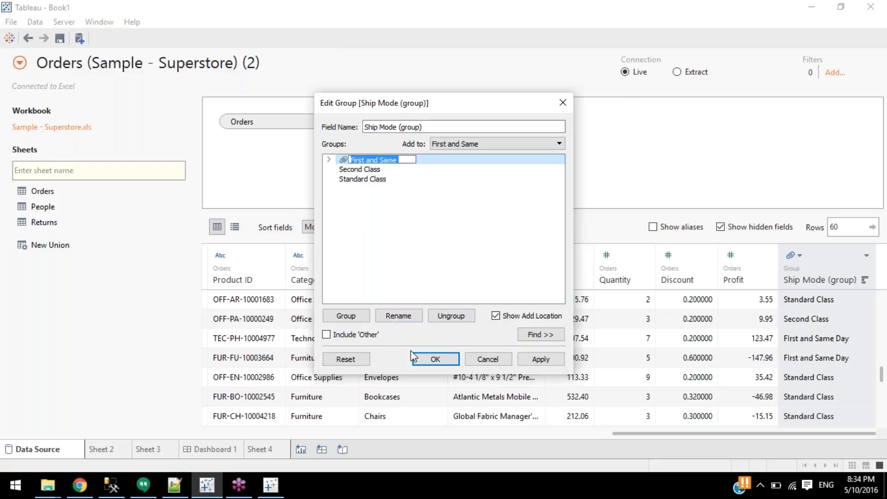
key(End)
text(Day)
key(Return)
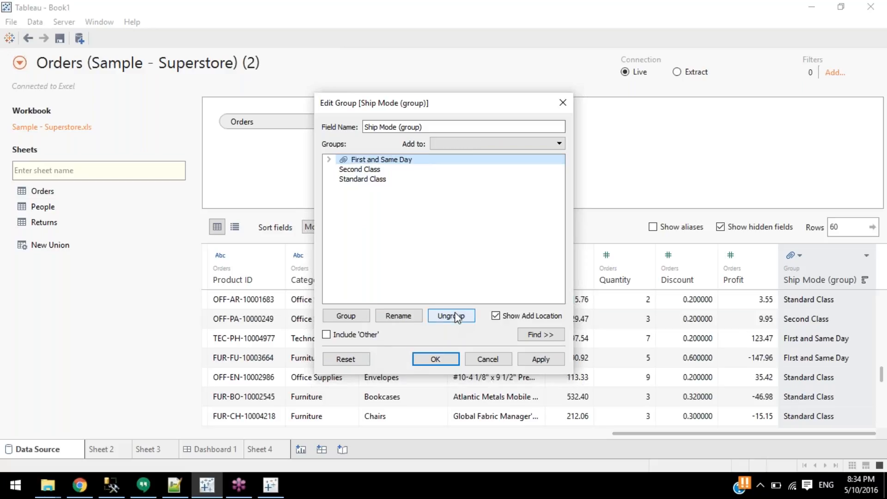
Ungroup First Class and Same Day and apply the changes.
click(453, 315)
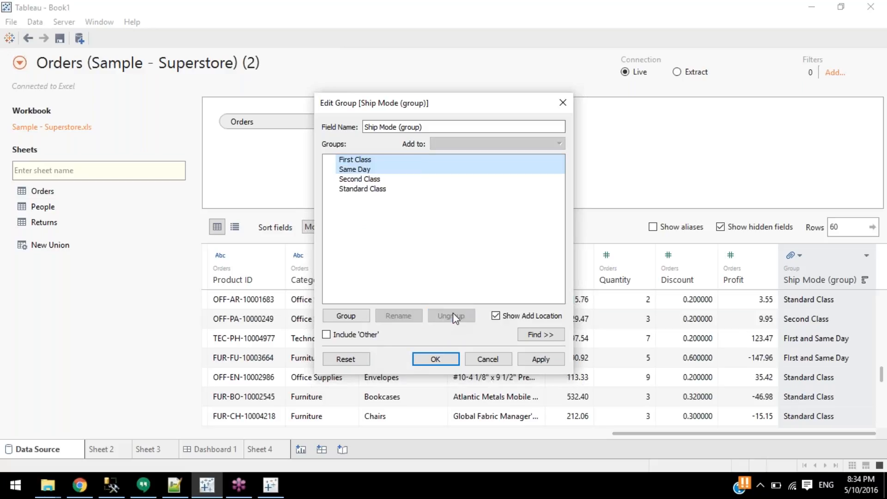
click(377, 223)
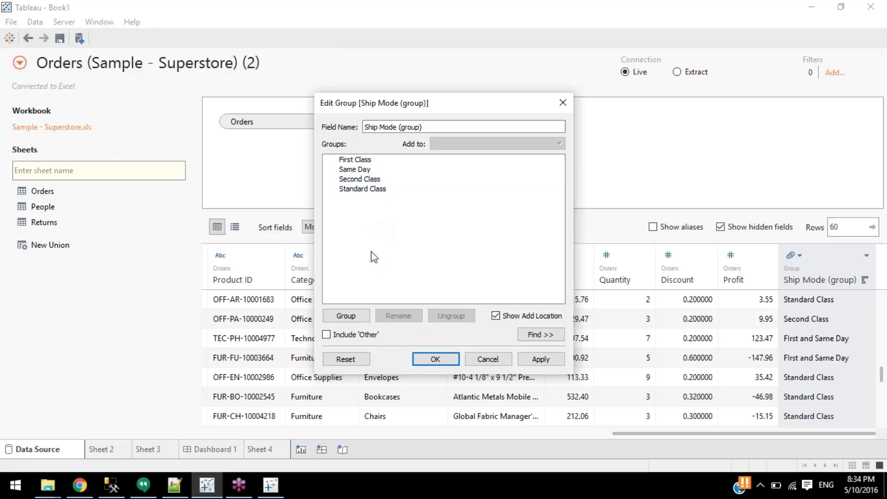
click(433, 359)
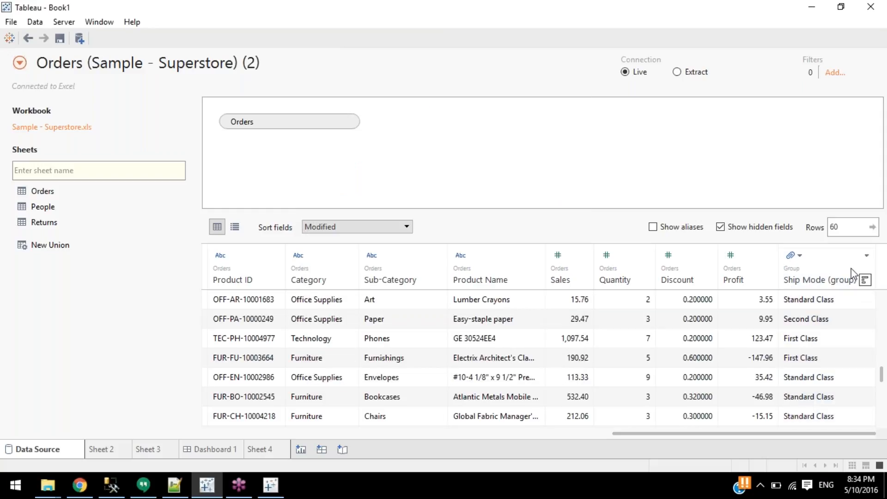
drag(824, 337, 194, 359)
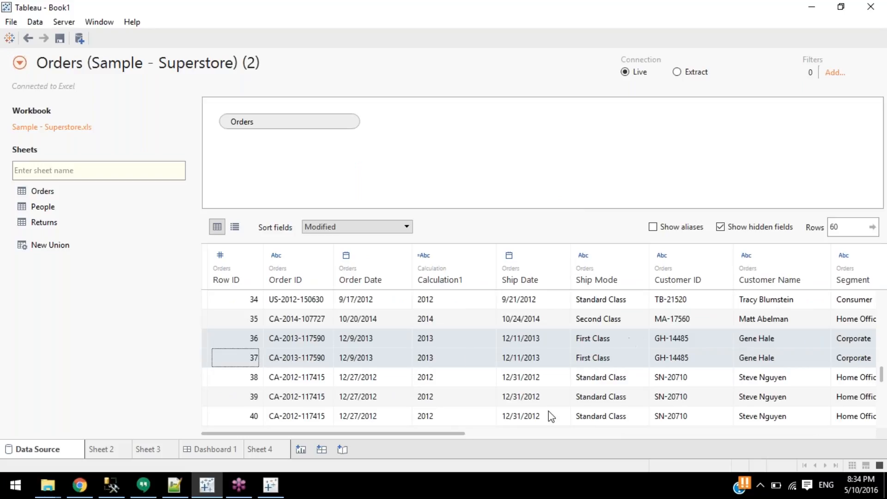
drag(439, 433, 849, 433)
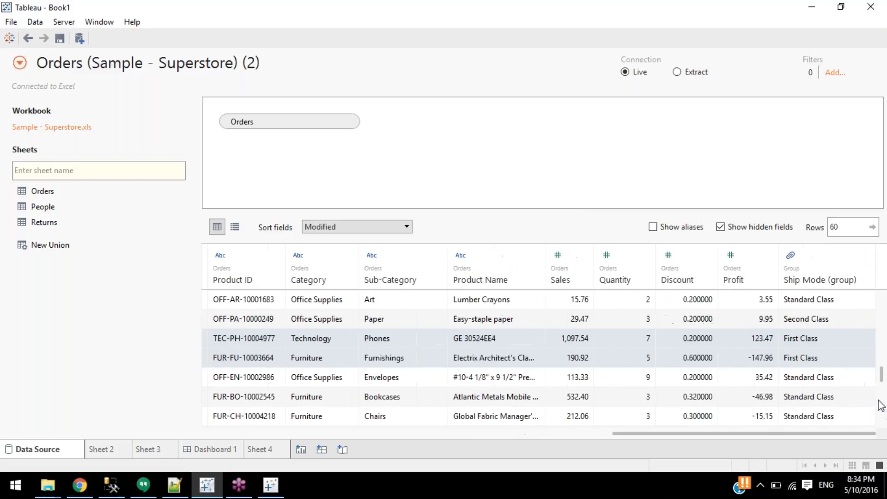
click(822, 338)
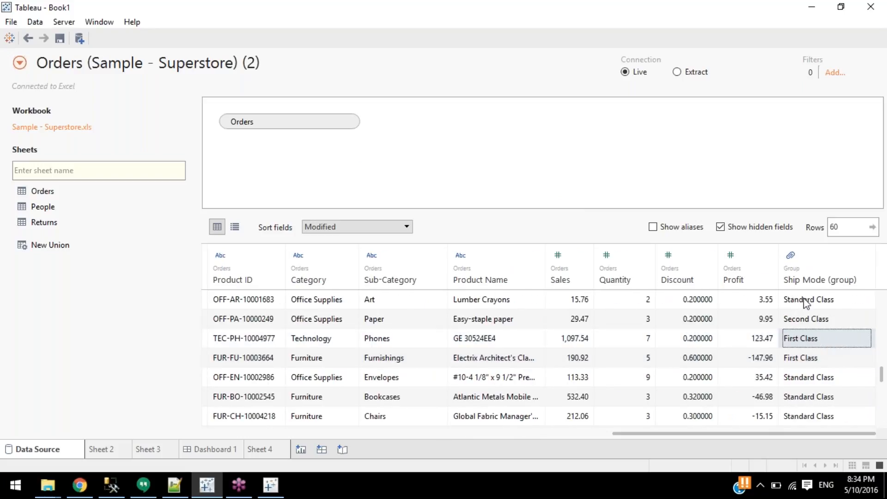
right_click(402, 279)
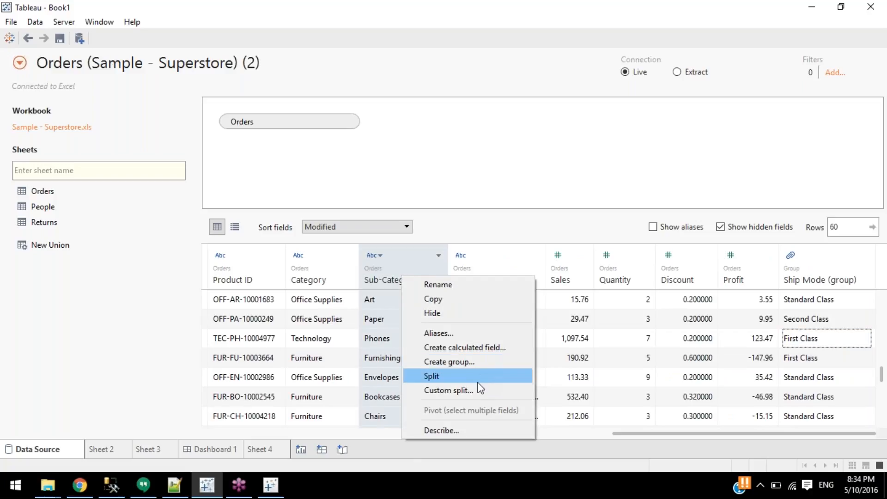
click(300, 432)
click(280, 435)
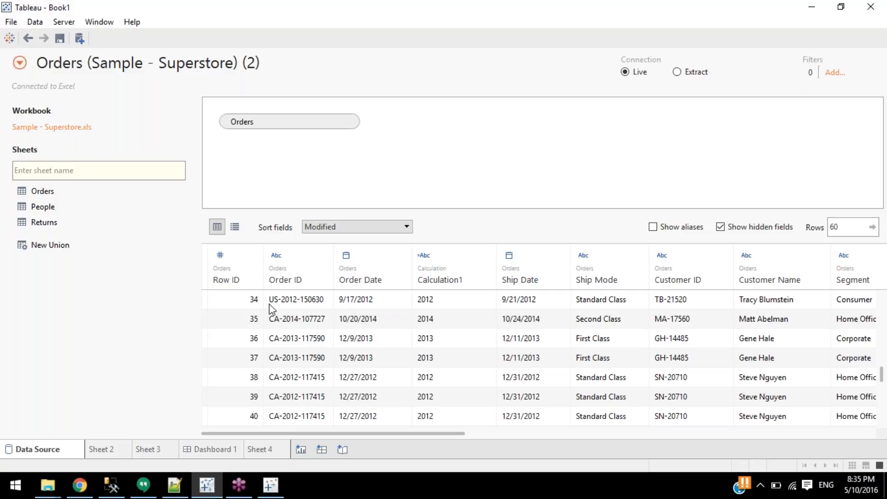
click(291, 279)
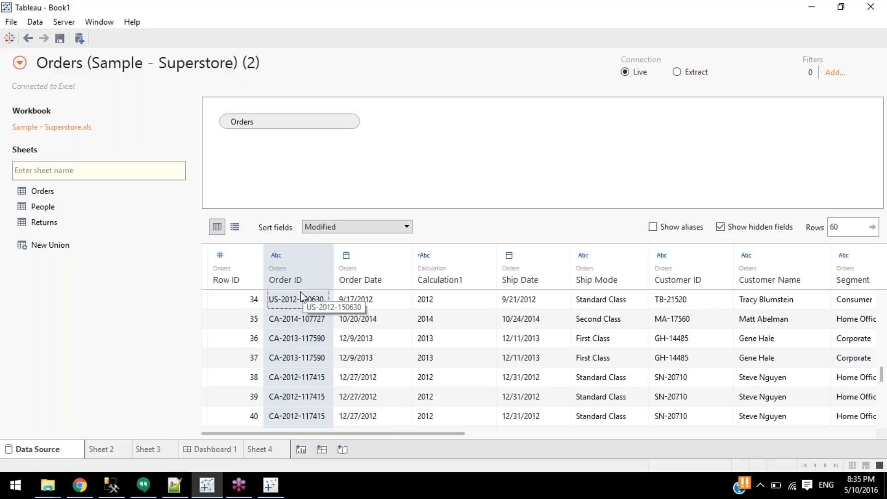
right_click(294, 280)
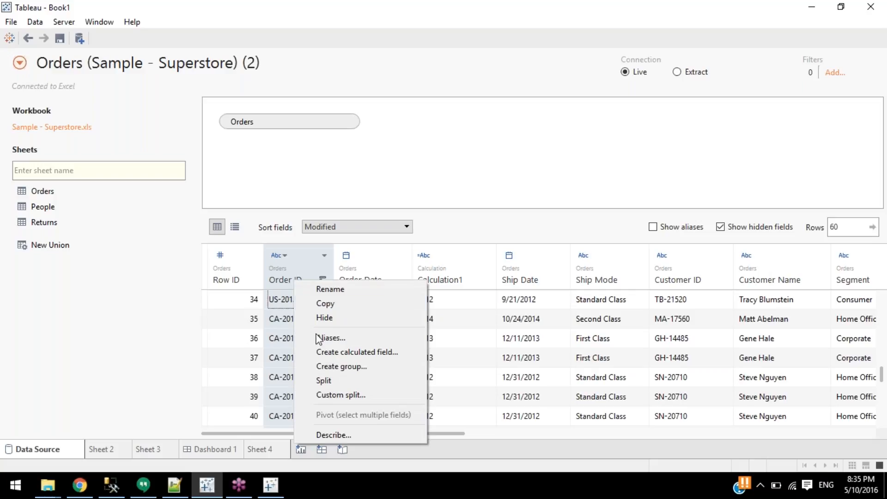
click(330, 380)
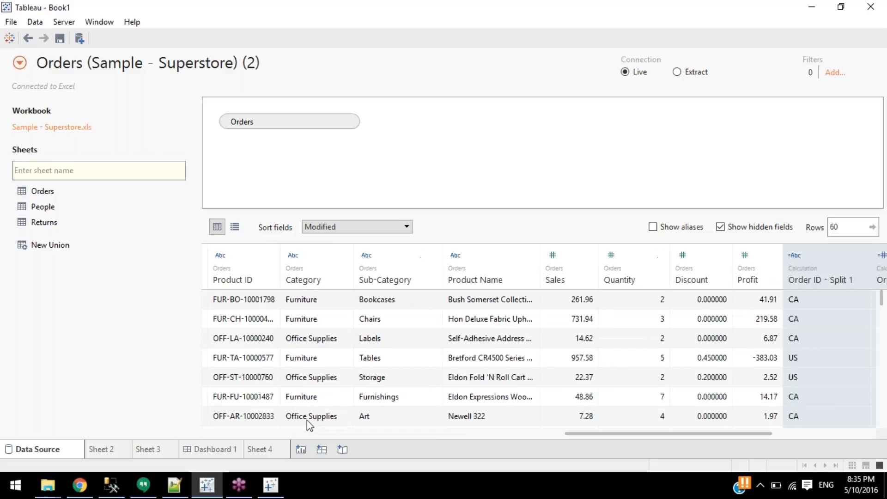
drag(664, 434, 761, 432)
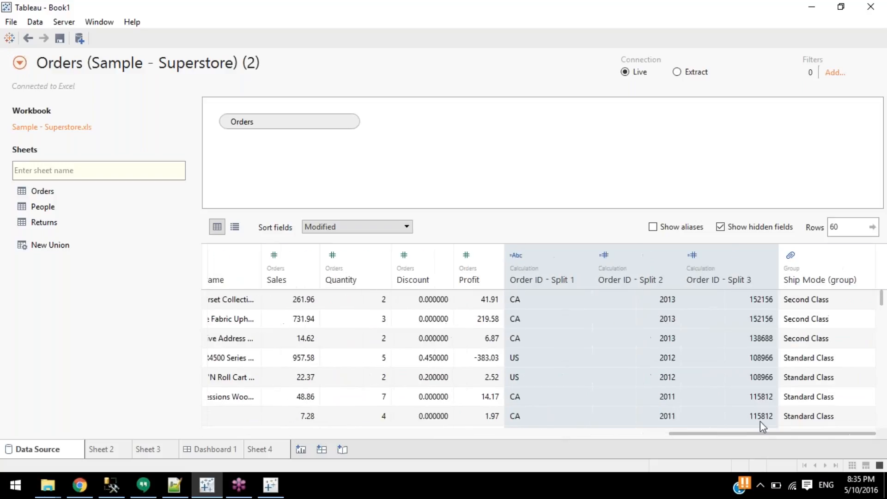
click(565, 281)
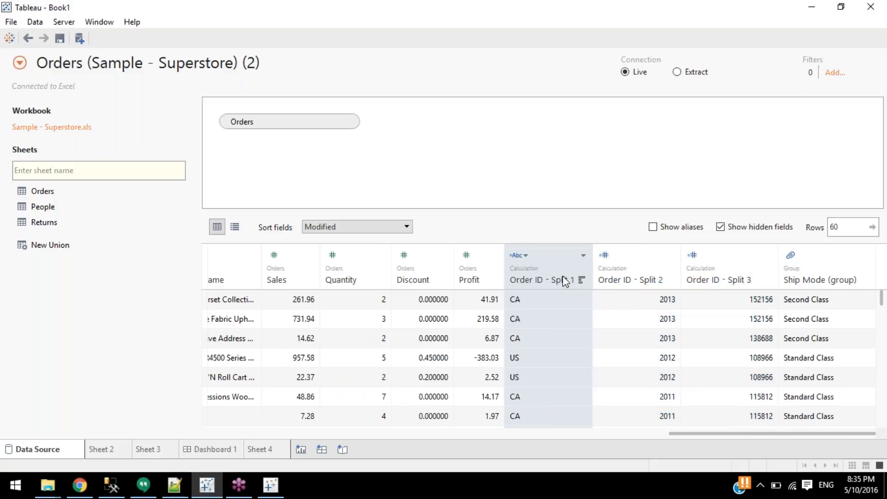
click(628, 282)
click(714, 280)
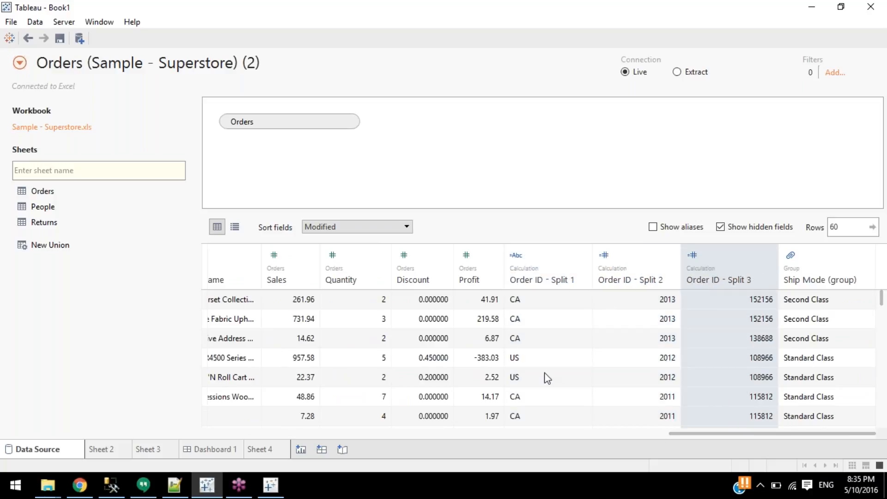
click(524, 280)
drag(665, 435, 234, 433)
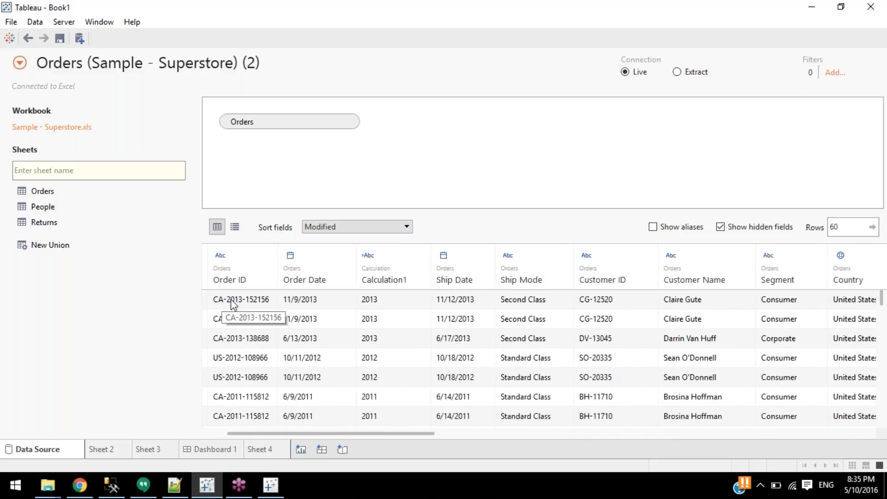
Sort the Orders fields alphabetically from A to Z.
click(403, 227)
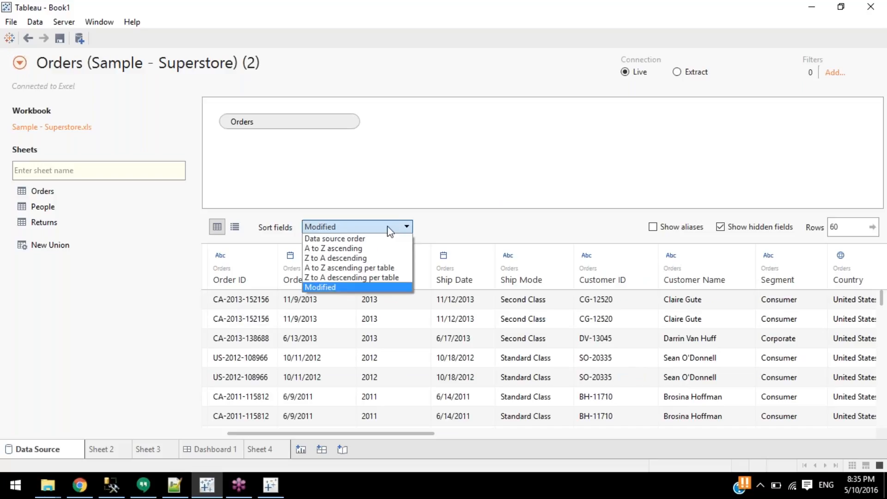
click(343, 248)
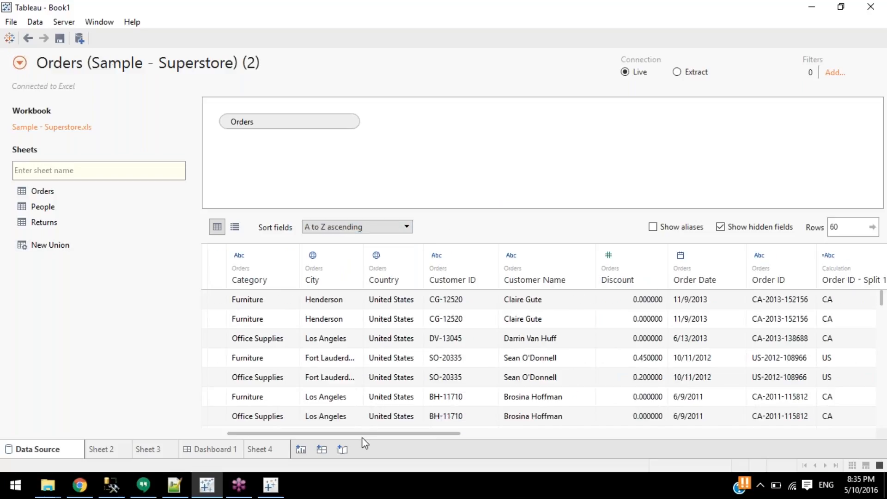
drag(362, 434, 492, 422)
Select Order ID and split values across five rows, then the Product ID column.
drag(381, 299, 699, 384)
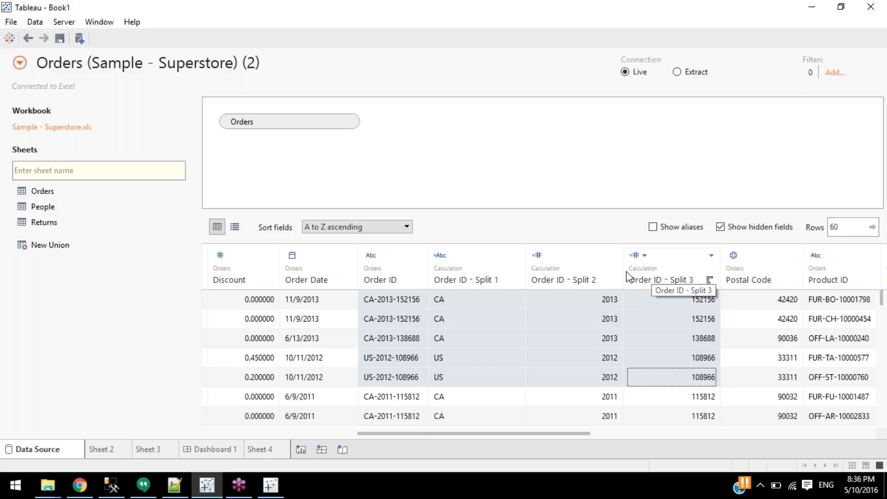
drag(568, 431, 685, 414)
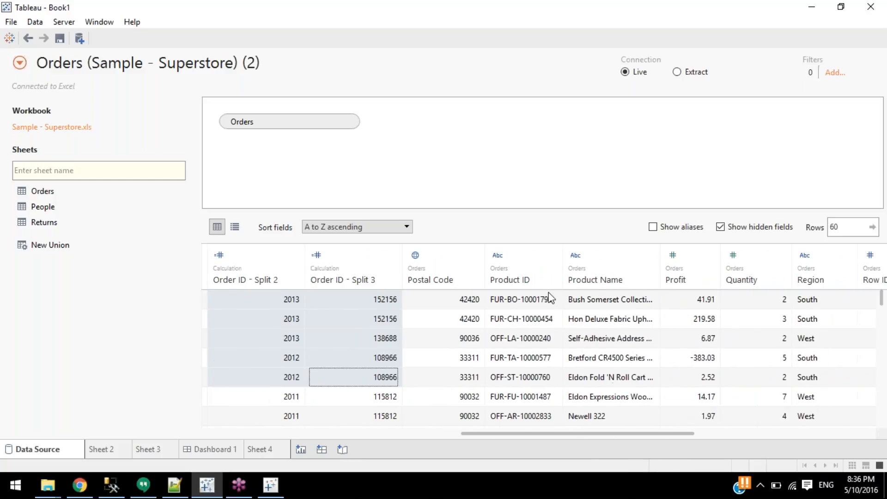
click(523, 286)
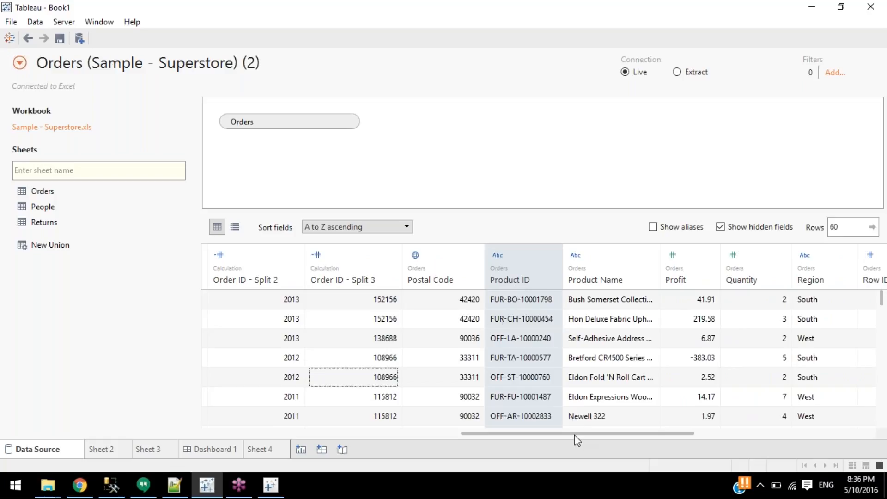
drag(575, 434, 353, 416)
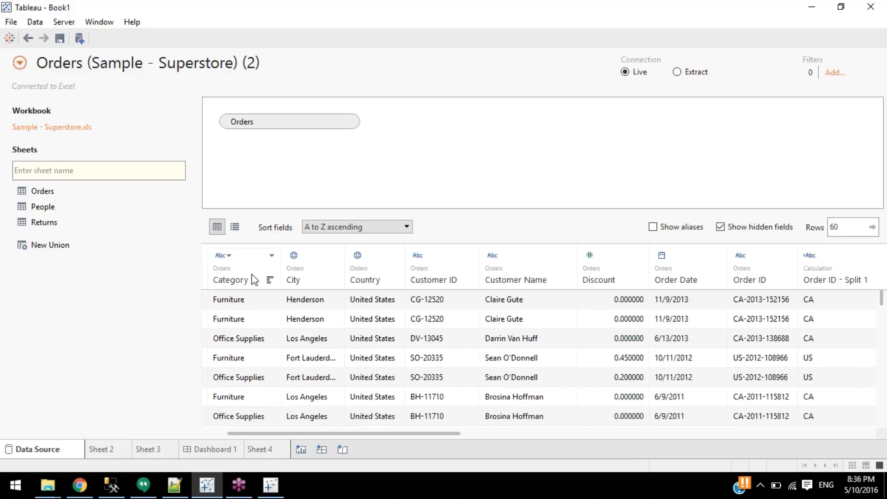
click(227, 285)
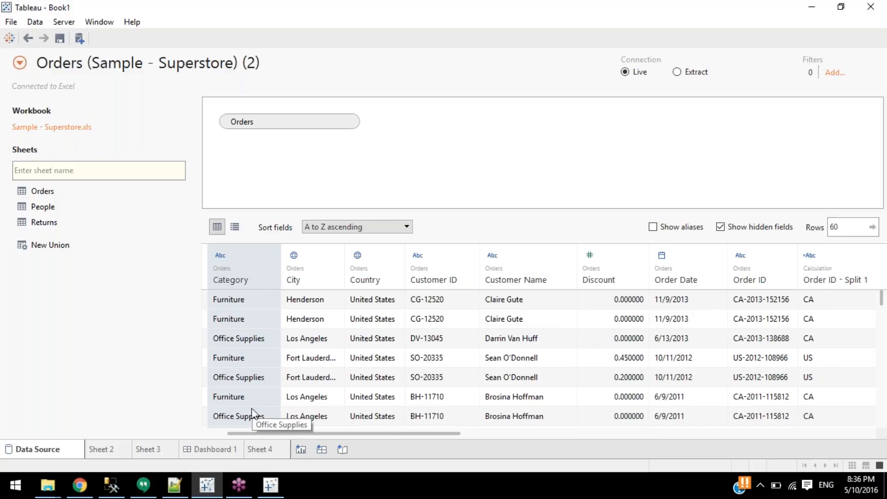
click(237, 301)
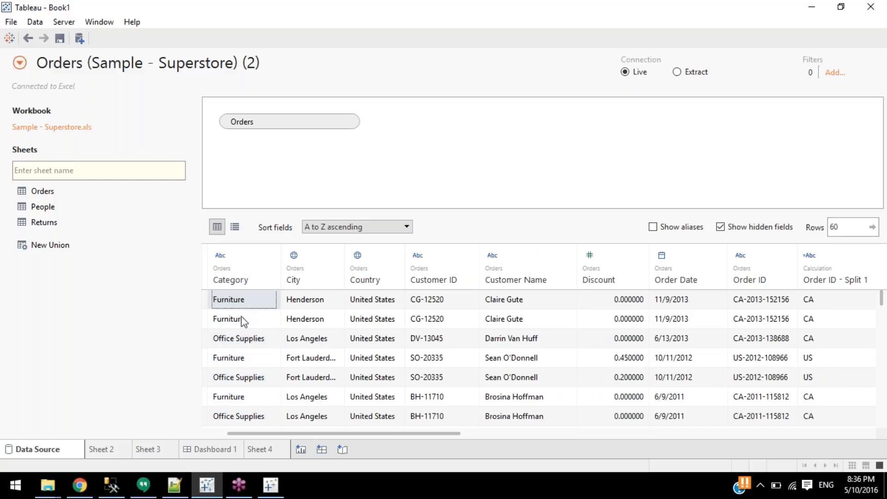
drag(253, 297, 869, 322)
drag(794, 323, 773, 323)
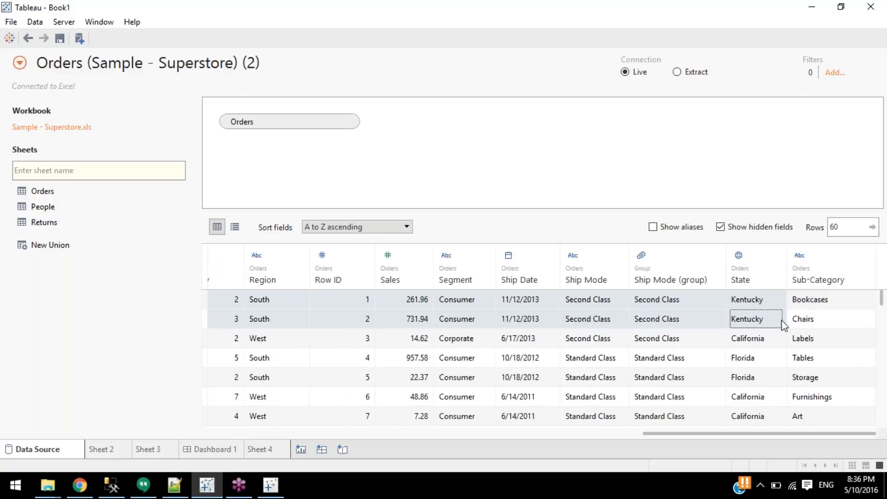
drag(864, 328, 813, 323)
drag(350, 437, 538, 442)
shift+click(748, 323)
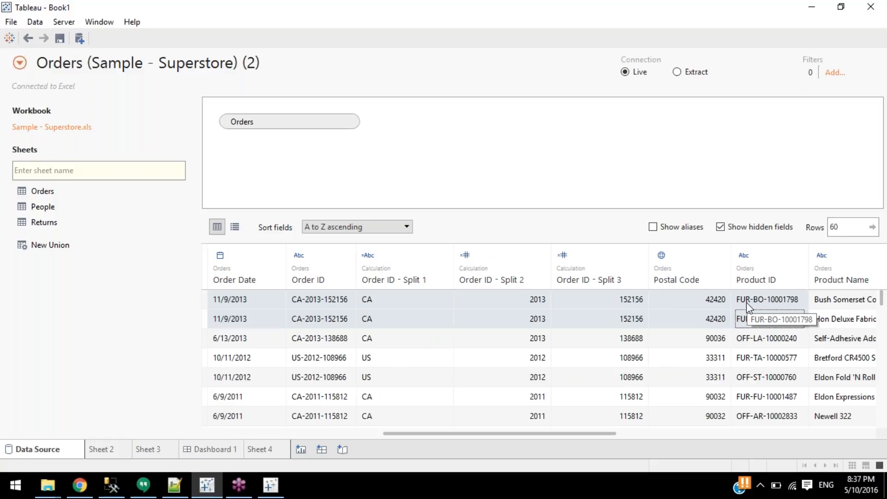
drag(469, 433, 267, 434)
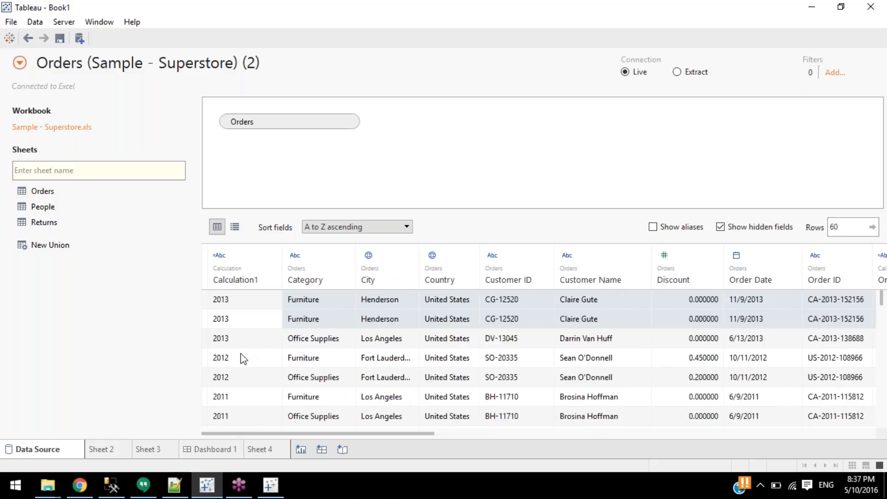
drag(306, 434, 589, 448)
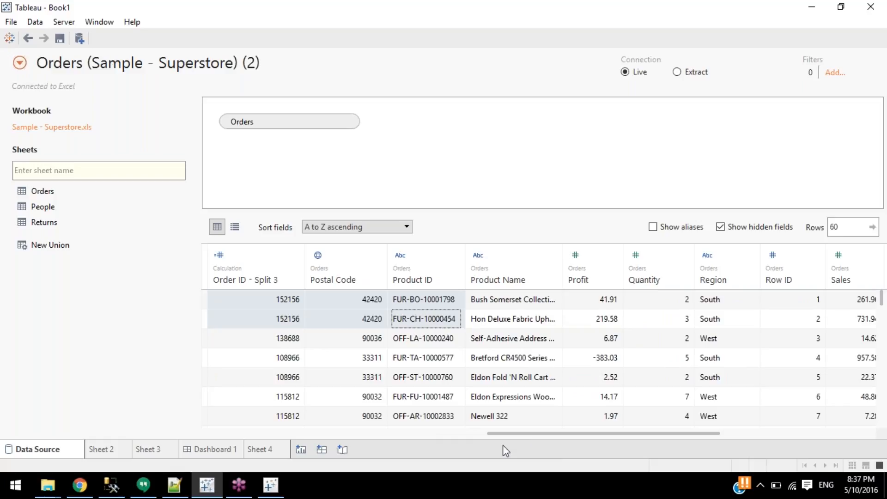
scroll(531, 442, right, 5)
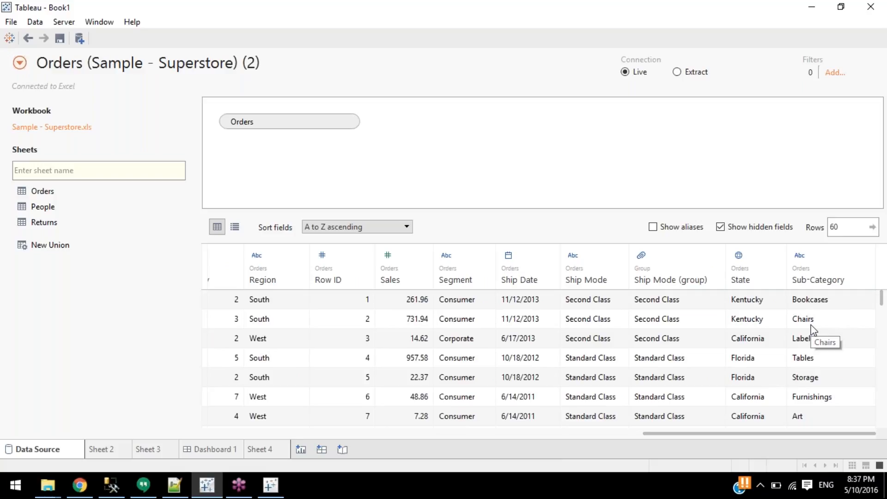
drag(738, 438, 581, 435)
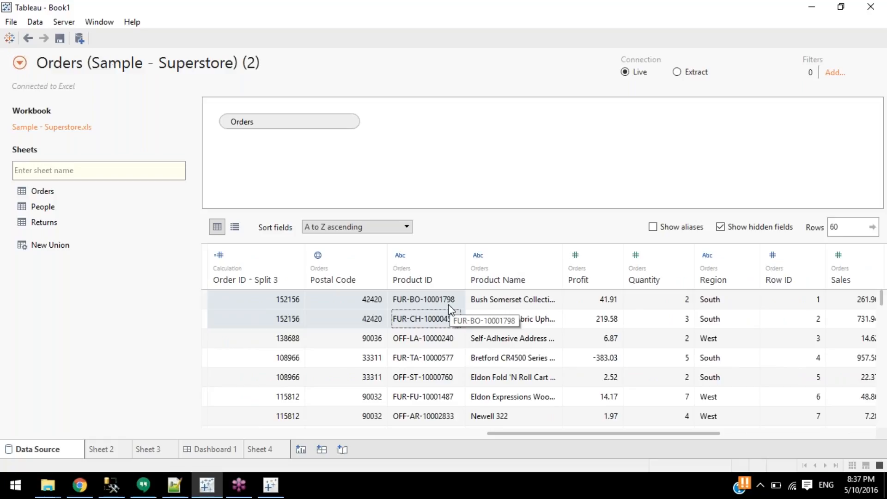
Split Product ID automatically into Split 1, 2 and 3, e.g. FUR, BO and 10001798.
right_click(427, 278)
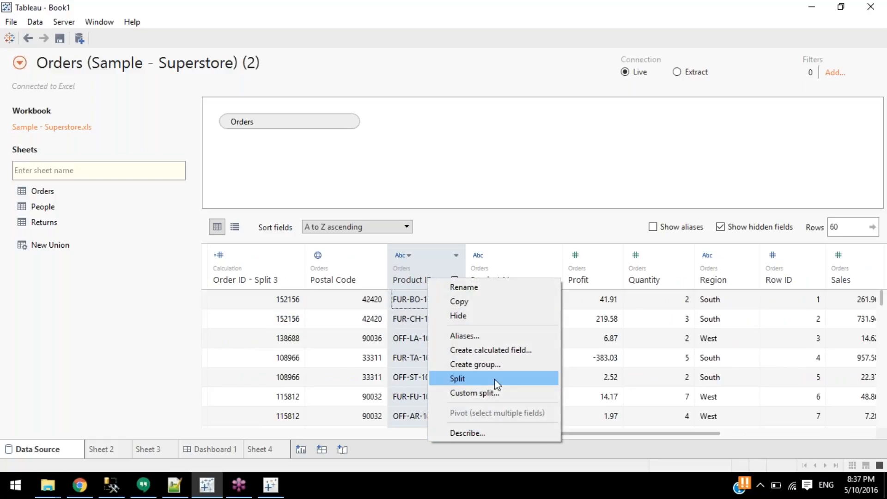
click(469, 390)
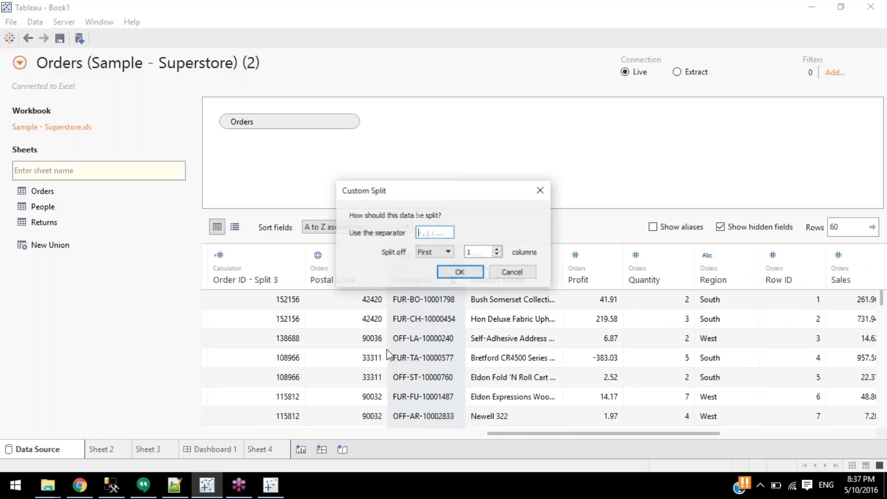
click(436, 271)
right_click(434, 270)
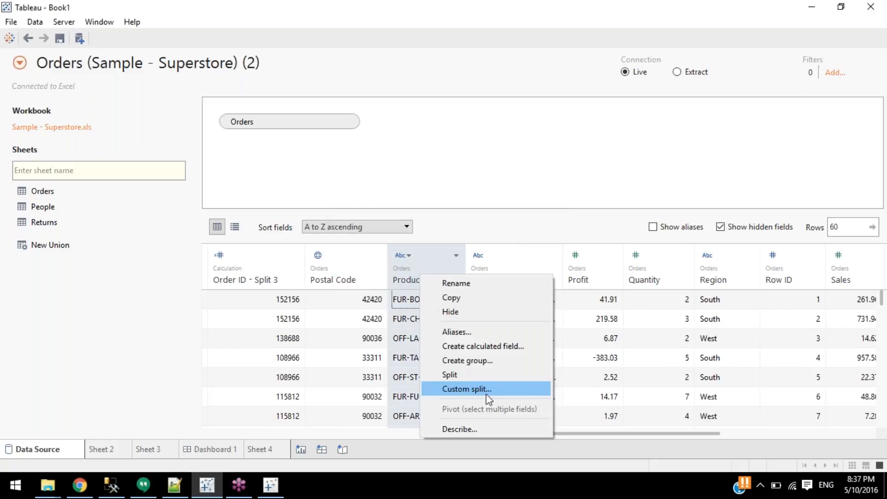
click(490, 378)
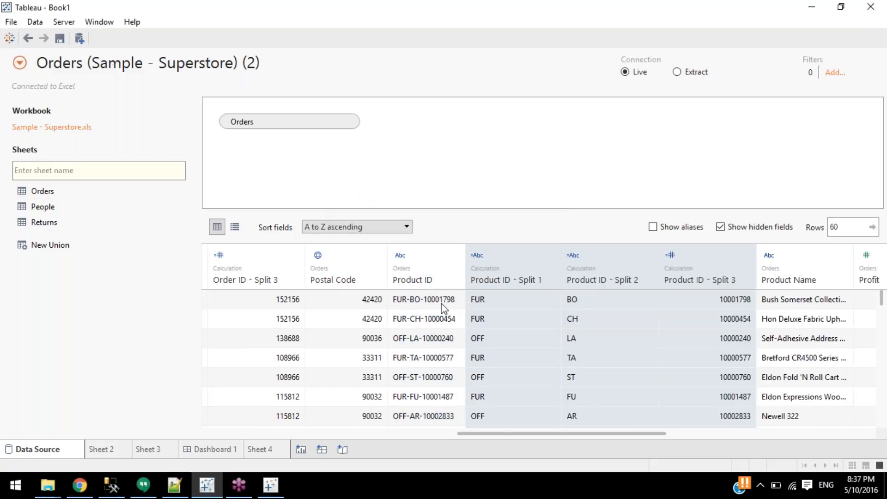
drag(521, 308, 664, 300)
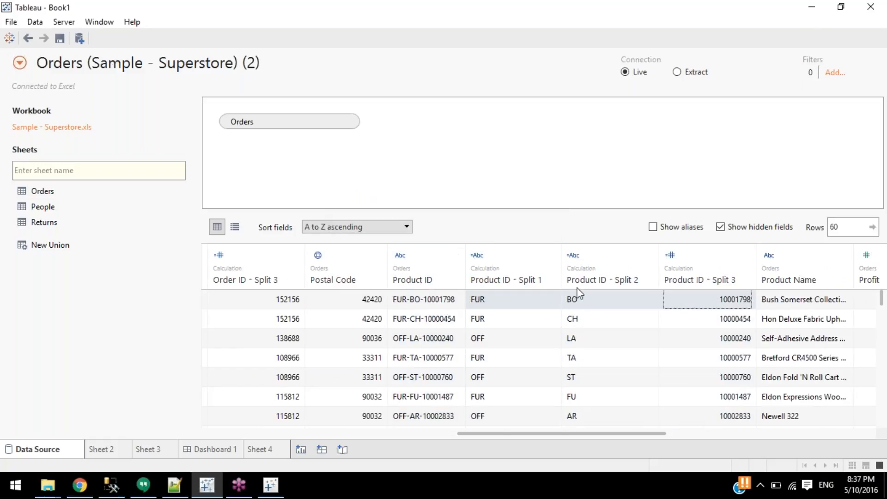
Custom-split Product ID on separator '-', splitting off the first 1 column as Split 4.
right_click(423, 279)
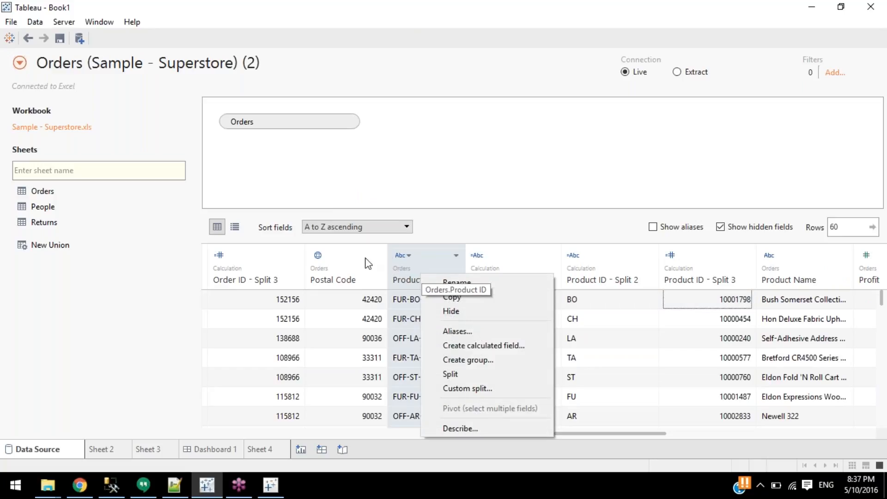
click(508, 388)
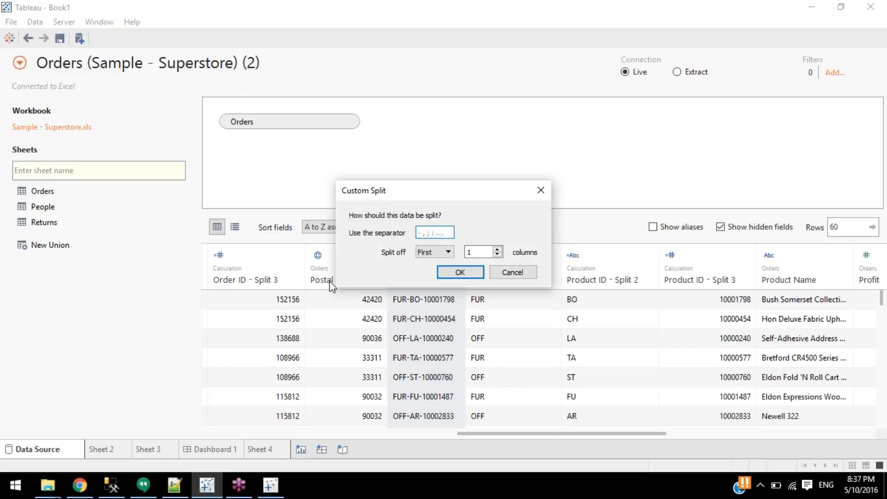
text(-)
key(BackSpace)
text(1)
key(BackSpace)
text(;)
key(BackSpace)
text(;)
key(BackSpace)
click(428, 253)
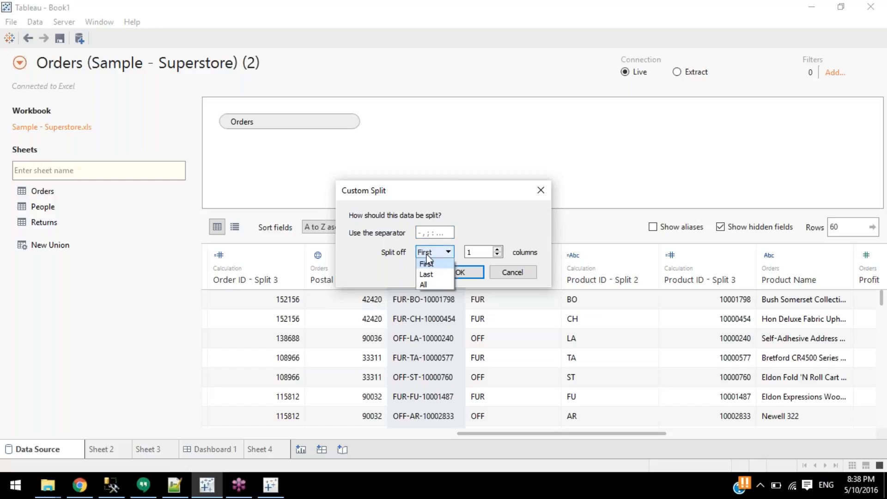
click(484, 252)
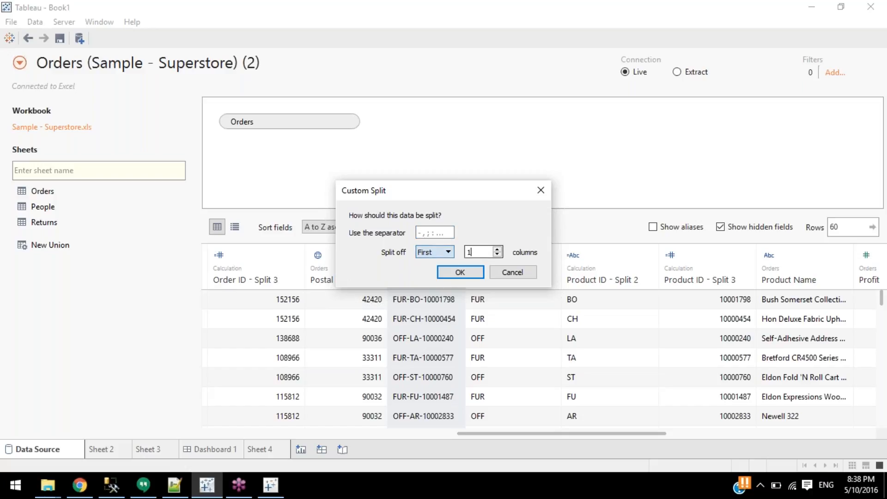
click(435, 232)
text(-)
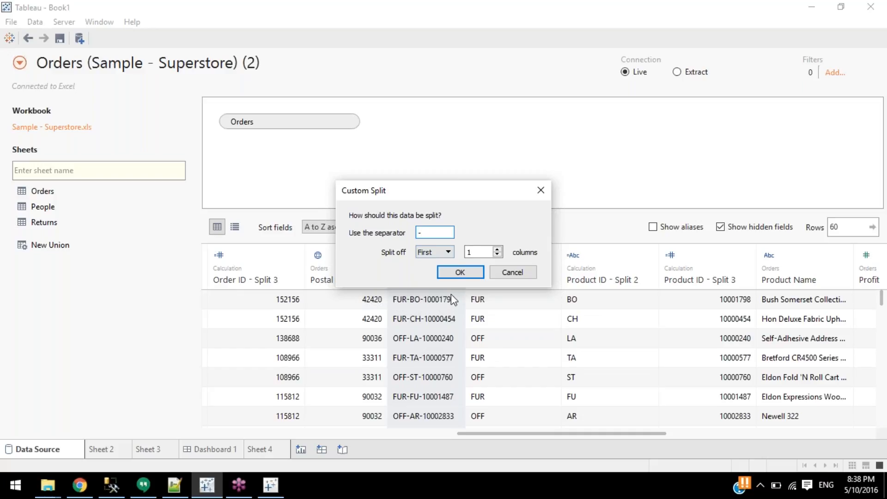
click(458, 273)
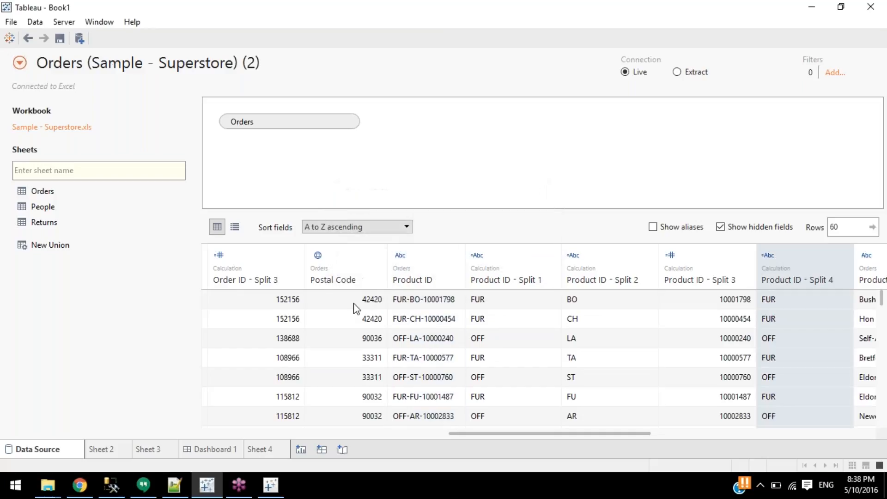
Select the Product ID - Split 1 through Split 3 columns together.
drag(505, 435, 550, 434)
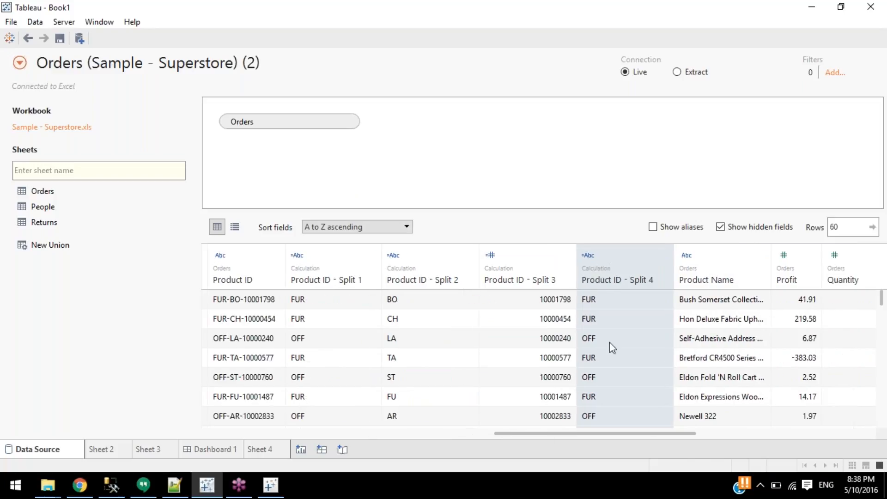
click(548, 269)
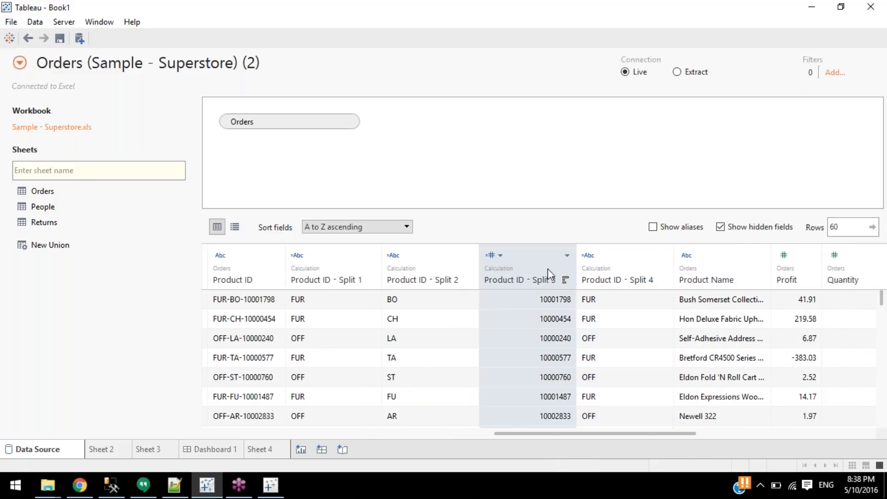
click(347, 268)
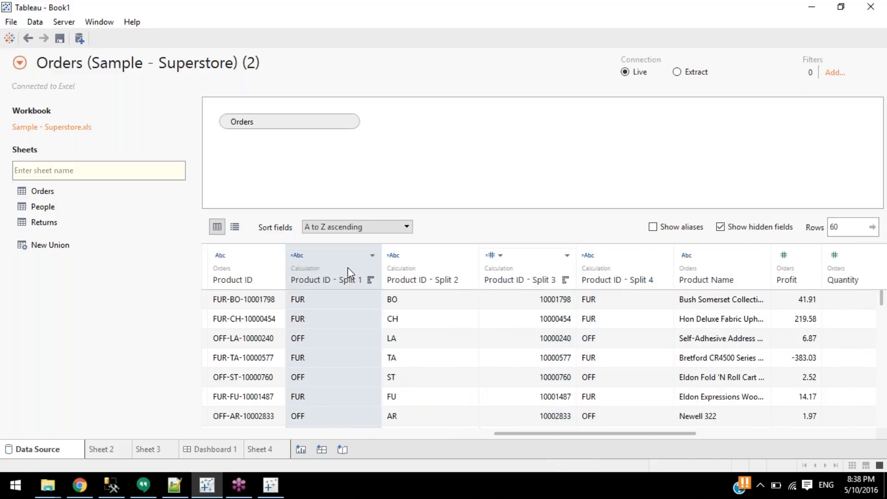
shift+click(517, 278)
Delete the Product ID - Split 1, 2 and 3 columns.
right_click(514, 274)
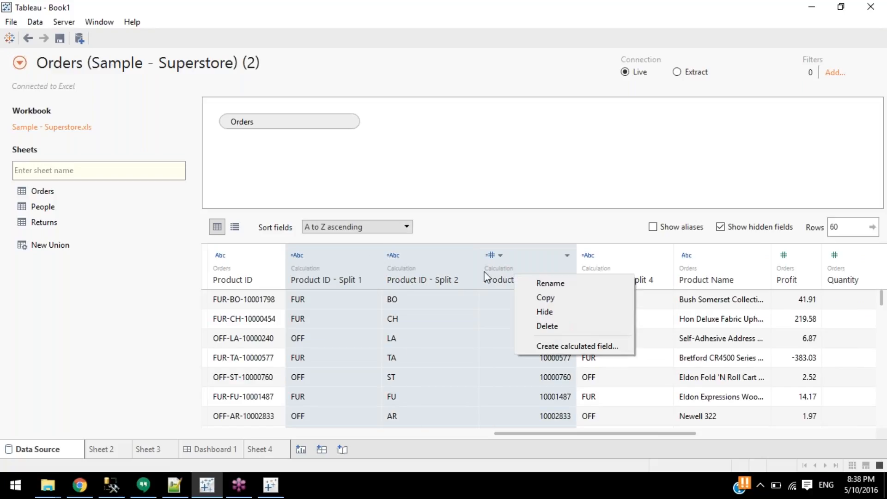
click(537, 324)
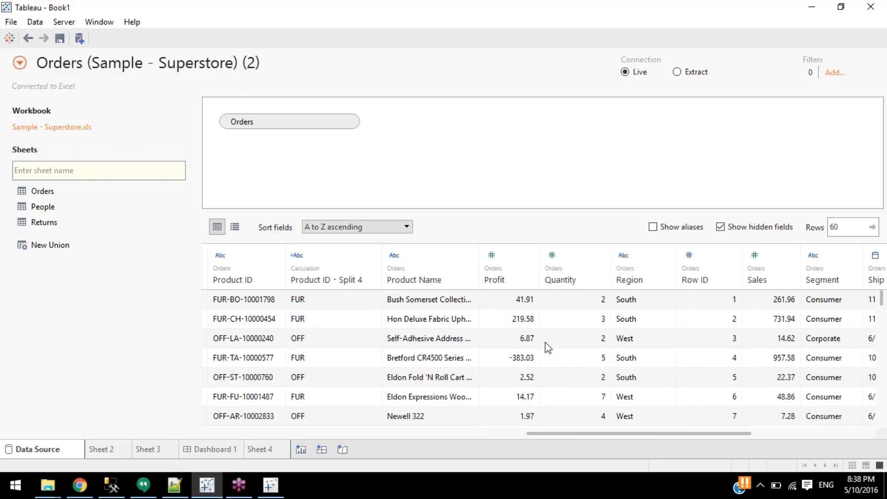
right_click(426, 283)
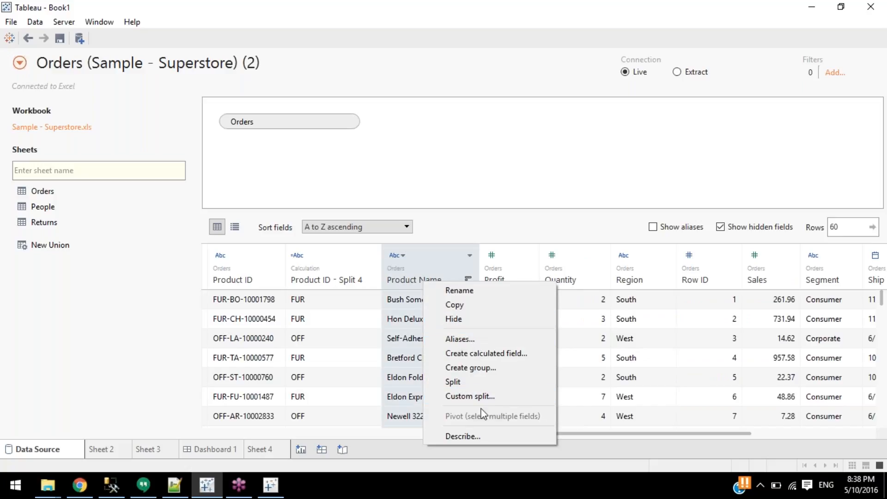
click(378, 322)
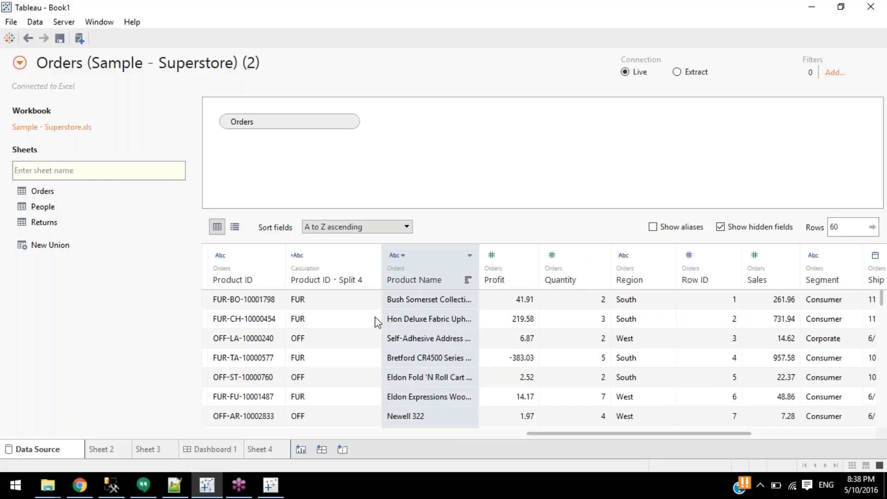
click(364, 427)
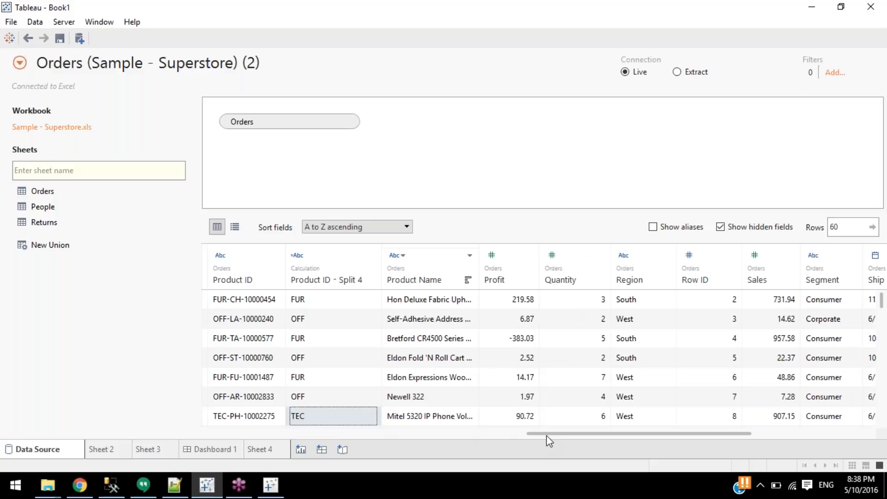
drag(544, 434, 485, 432)
Delete the Product ID - Split 4 column.
click(438, 288)
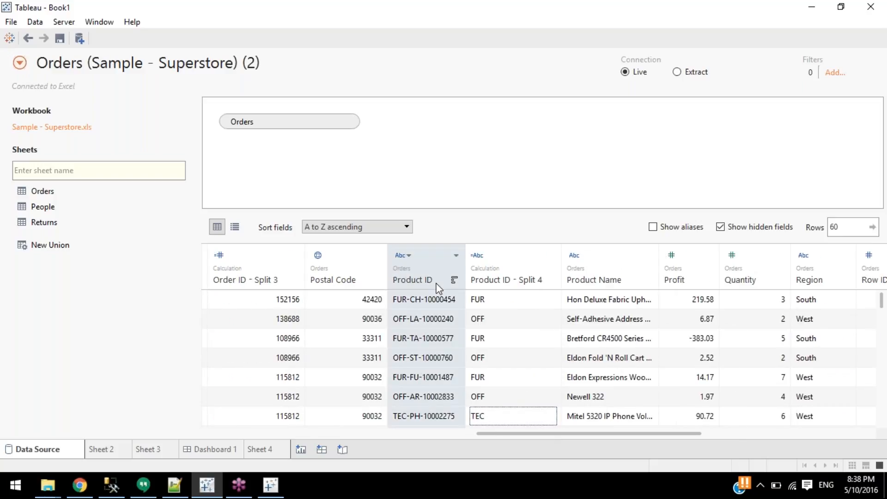
right_click(448, 279)
click(519, 289)
right_click(506, 272)
click(539, 336)
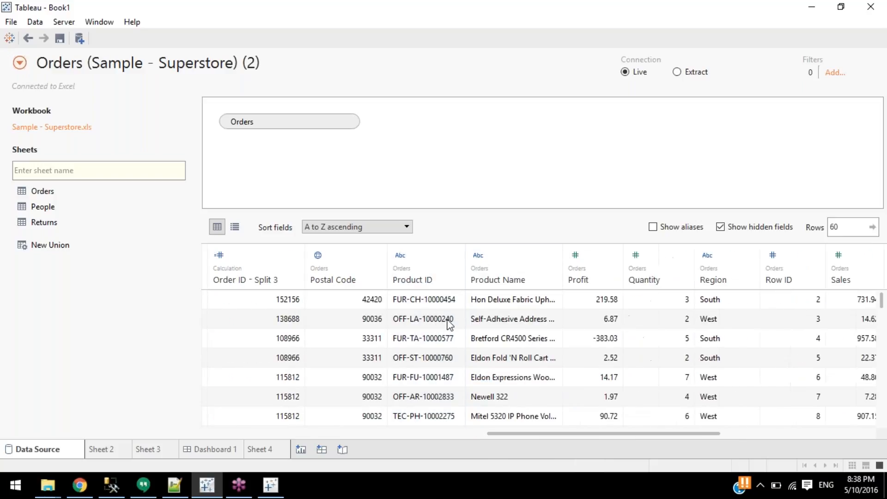
click(427, 279)
Custom-split Product ID at '-' keeping the first part, creating Split 1 with codes like FUR.
right_click(428, 280)
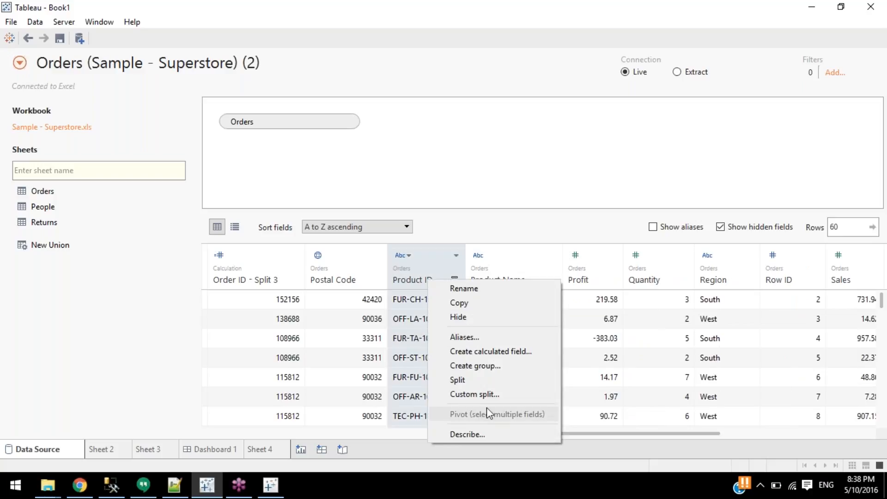
click(490, 395)
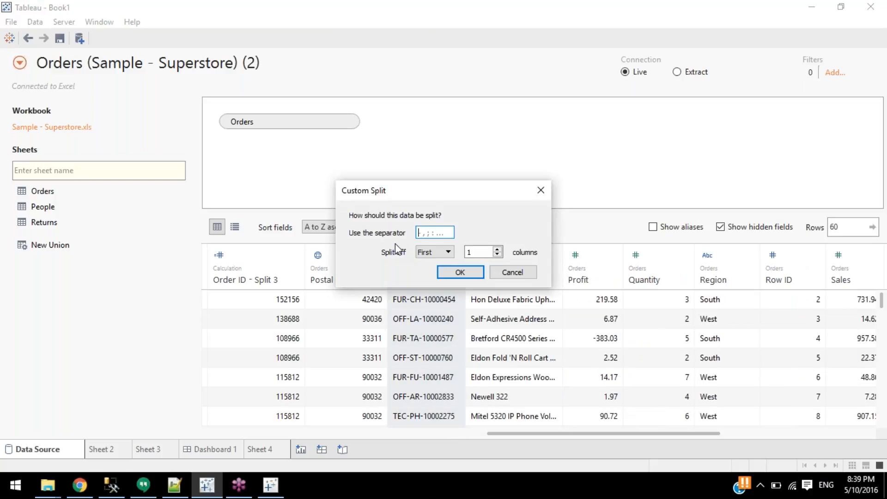
text(-)
click(458, 272)
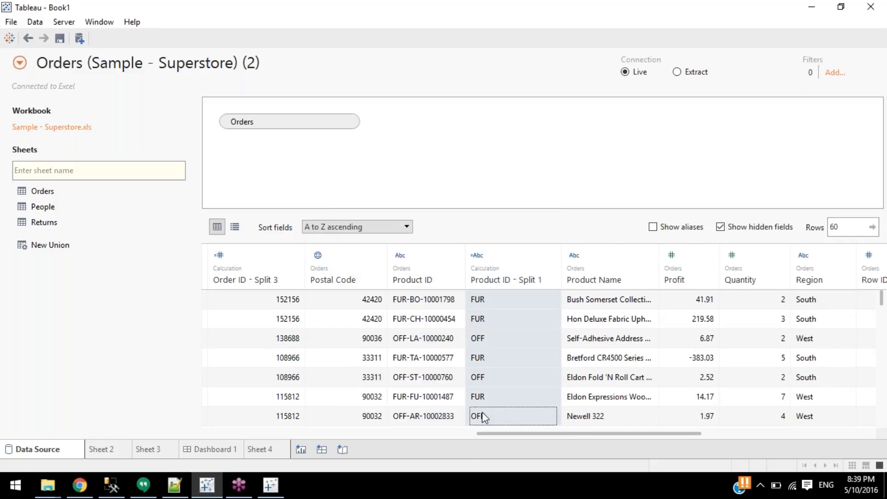
Custom-split Product ID at '-' keeping the last part, creating Split 2 with numbers like 10001798.
right_click(405, 279)
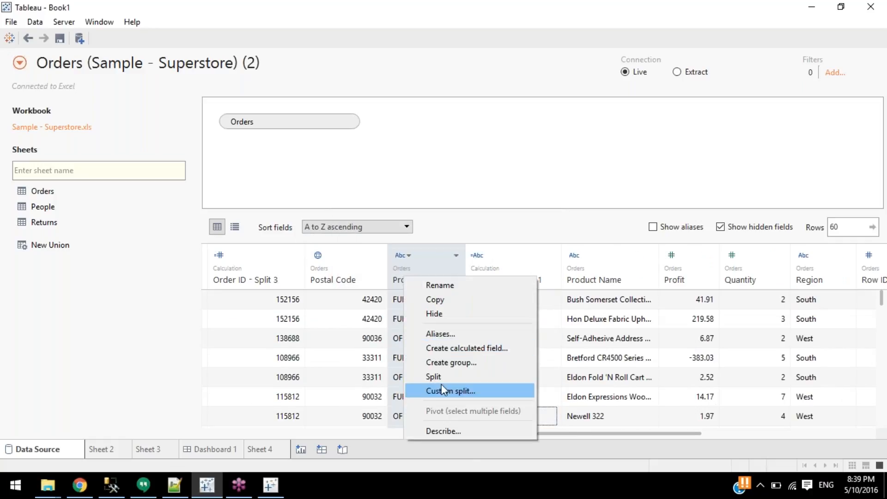
click(443, 391)
text(-)
click(435, 252)
click(428, 275)
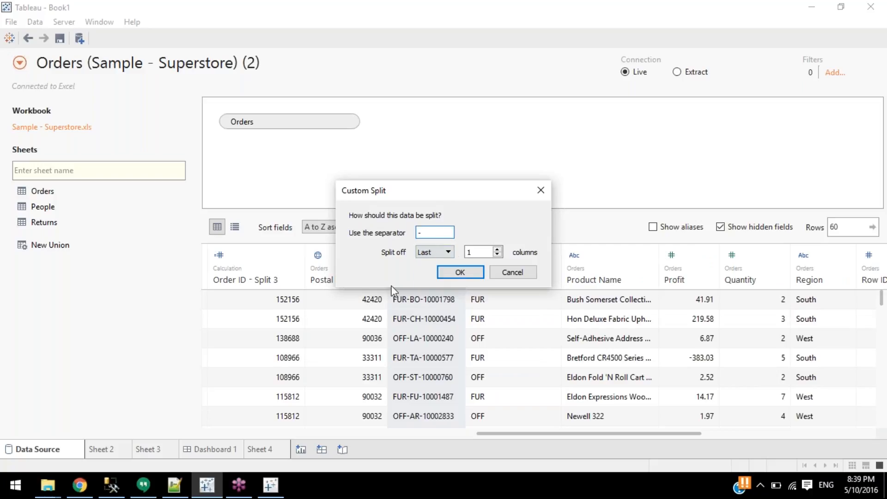
click(443, 272)
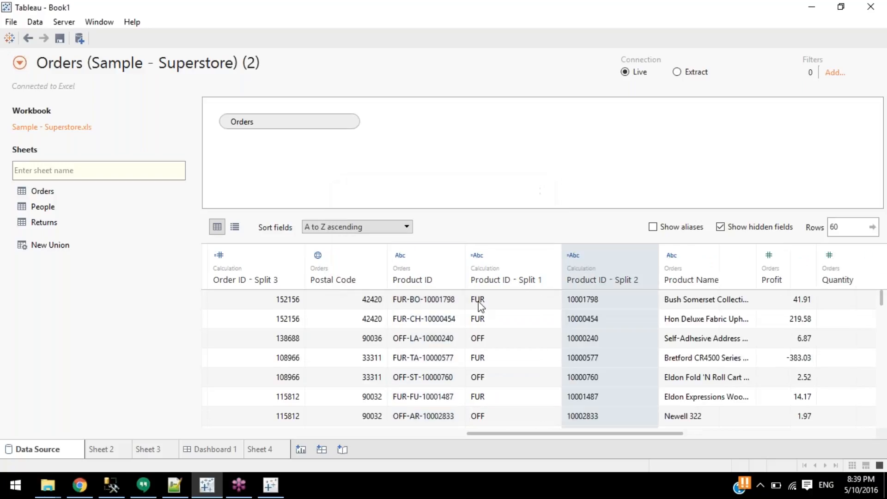
Select the Product ID values and the new Split 1 and Split 2 columns to review them.
drag(451, 298, 442, 418)
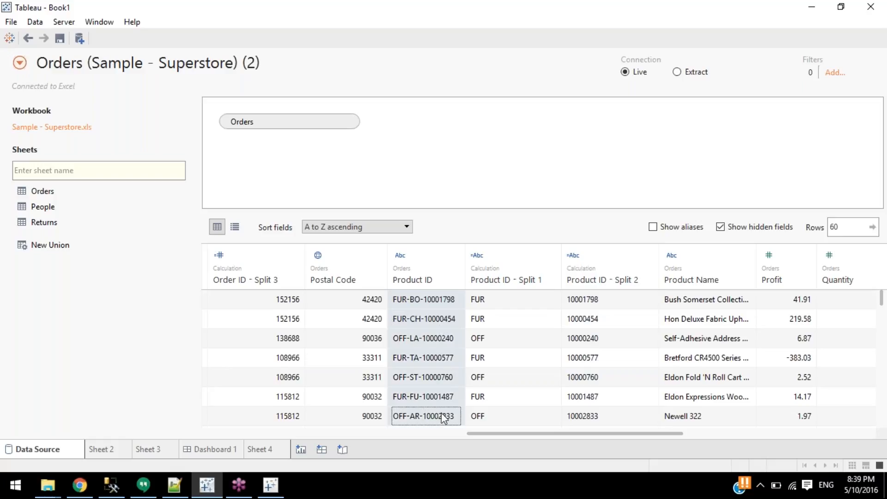
click(531, 276)
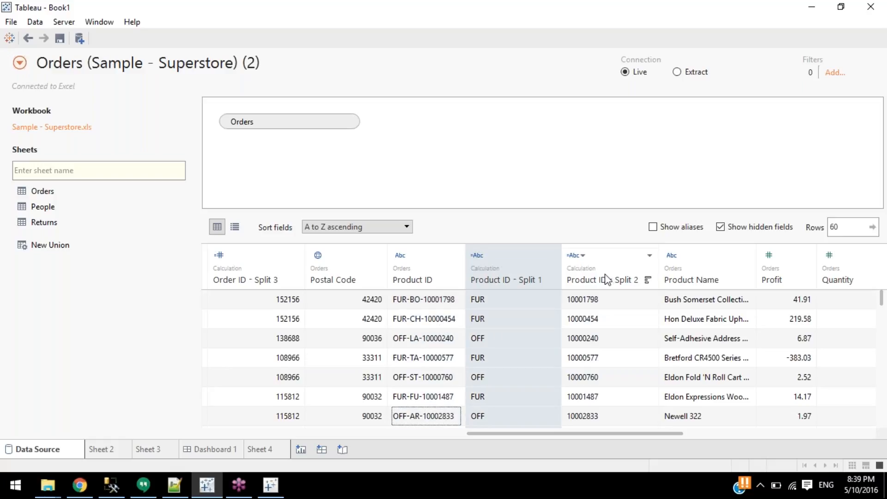
ctrl+click(595, 279)
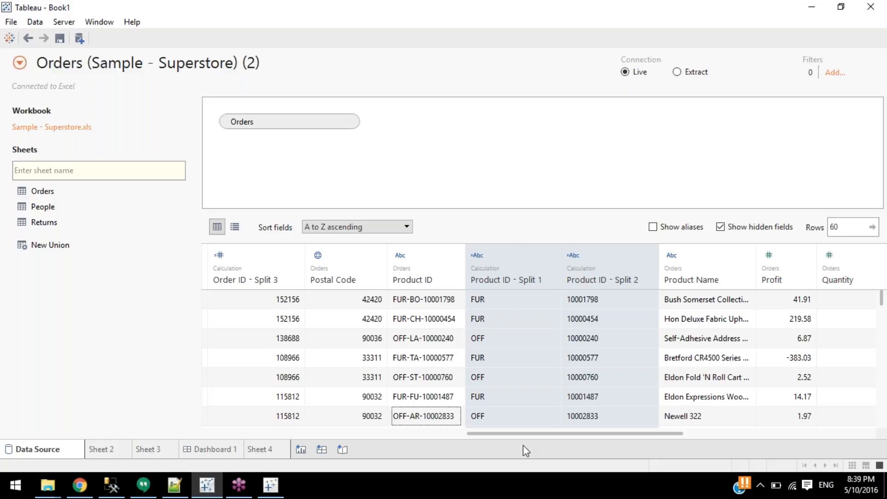
drag(525, 436, 217, 436)
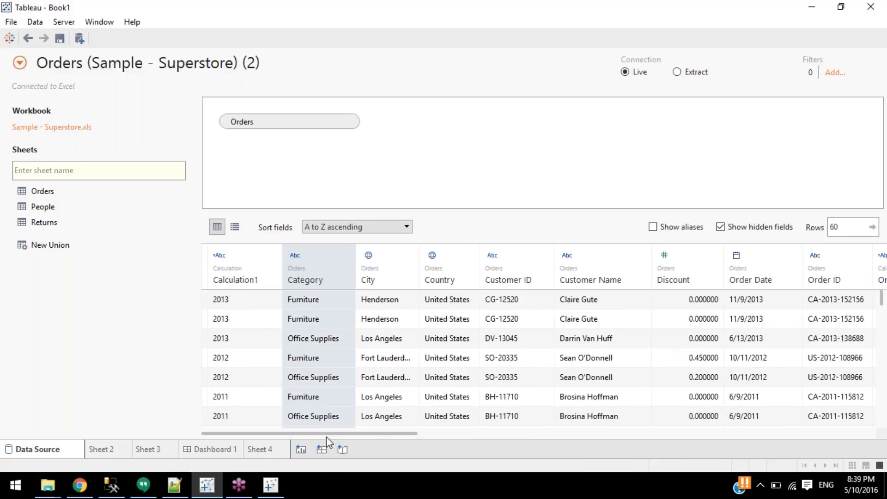
drag(342, 434, 583, 430)
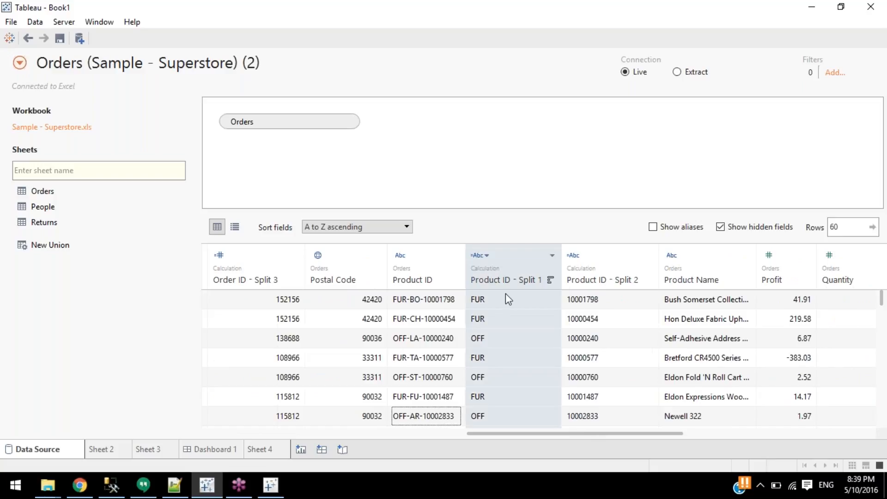
click(490, 302)
drag(490, 318, 499, 393)
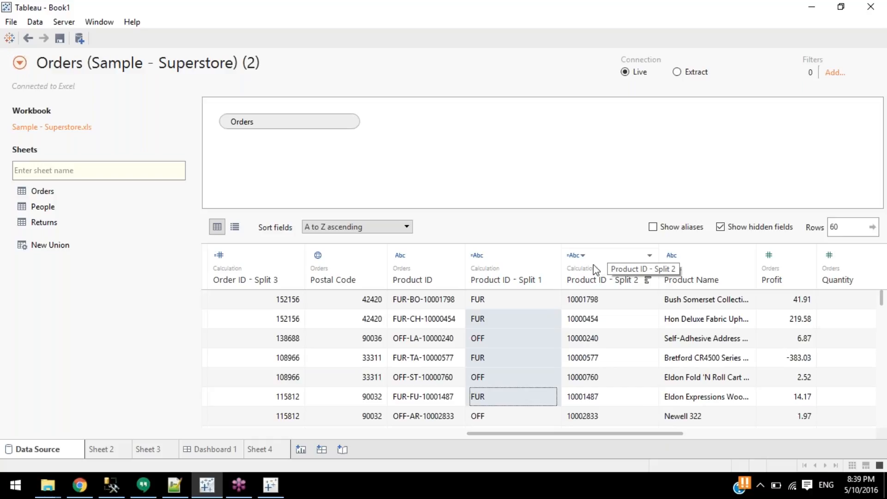
Delete Product ID - Split 1, then Product ID - Split 2, leaving Product ID beside Product Name.
right_click(523, 277)
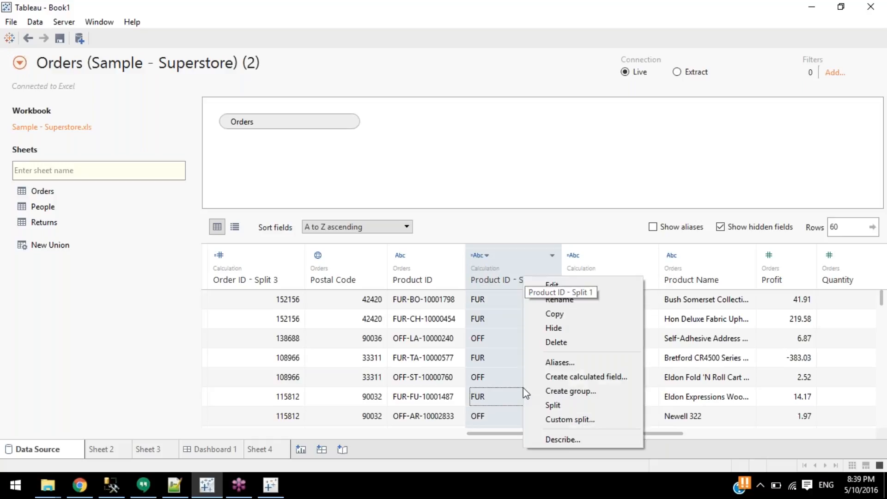
click(573, 342)
right_click(511, 273)
click(556, 341)
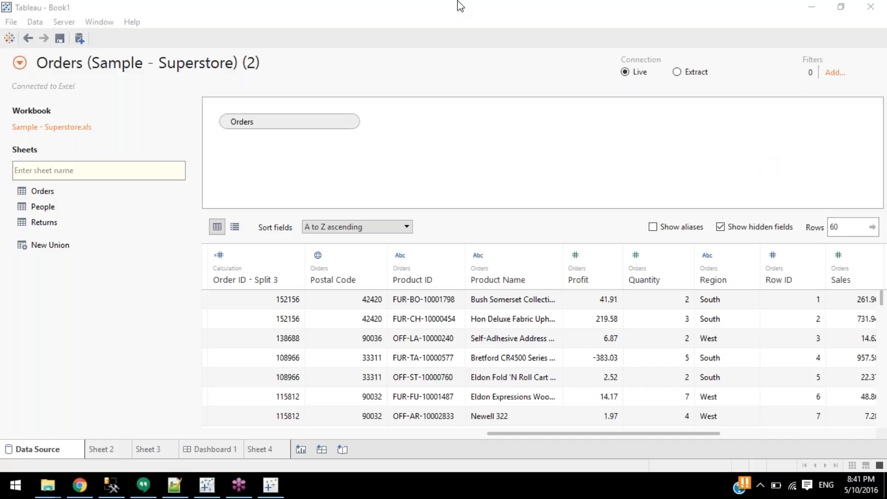
click(357, 431)
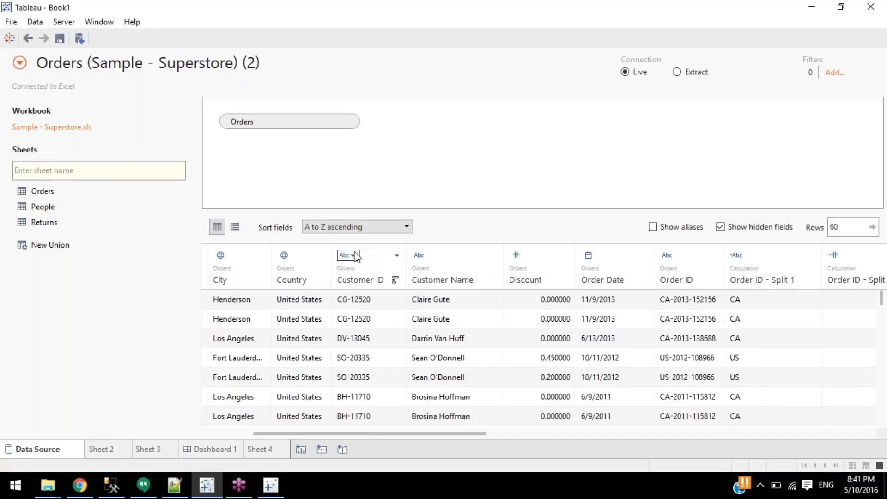
Custom-split Customer Name with the default settings, then delete the resulting first-name-only column.
right_click(456, 268)
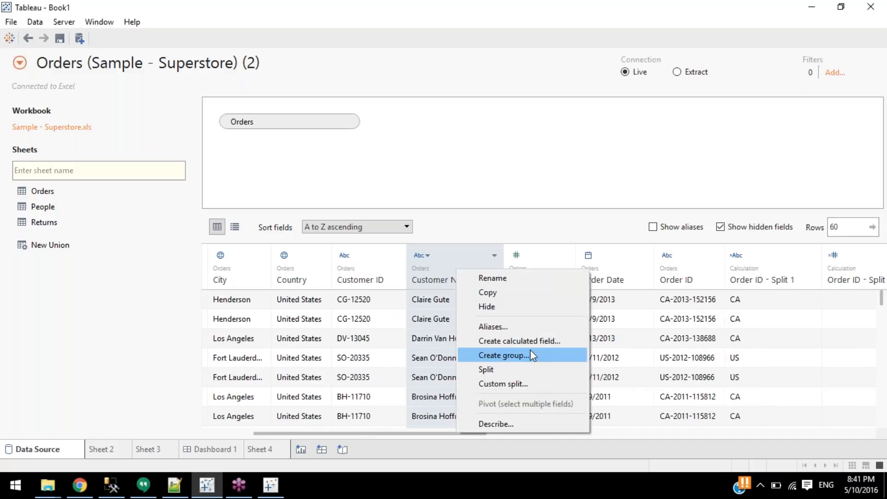
click(517, 382)
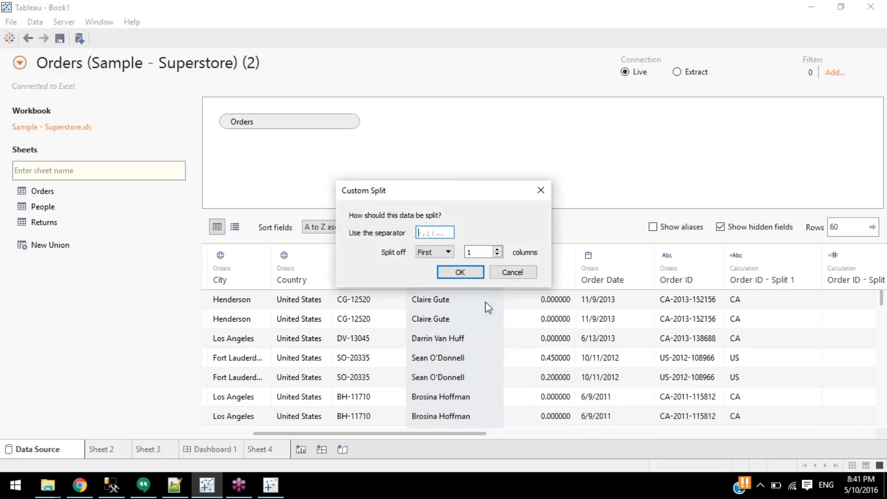
click(472, 273)
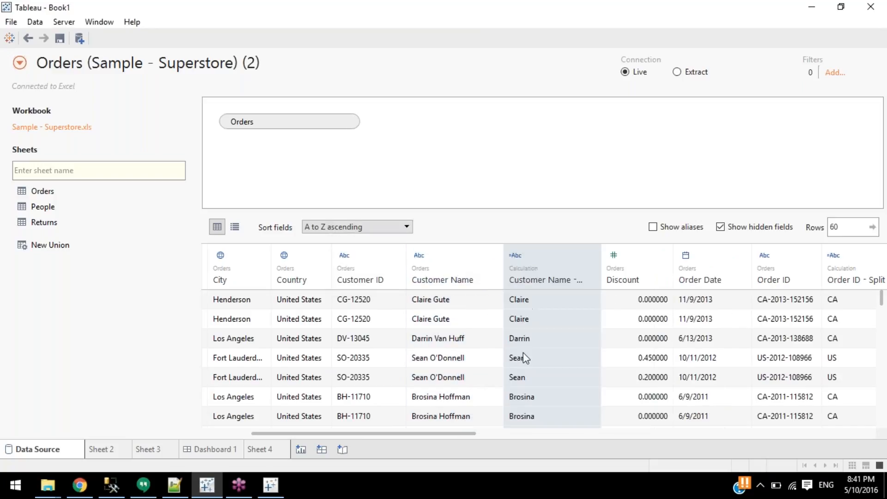
click(456, 279)
right_click(456, 279)
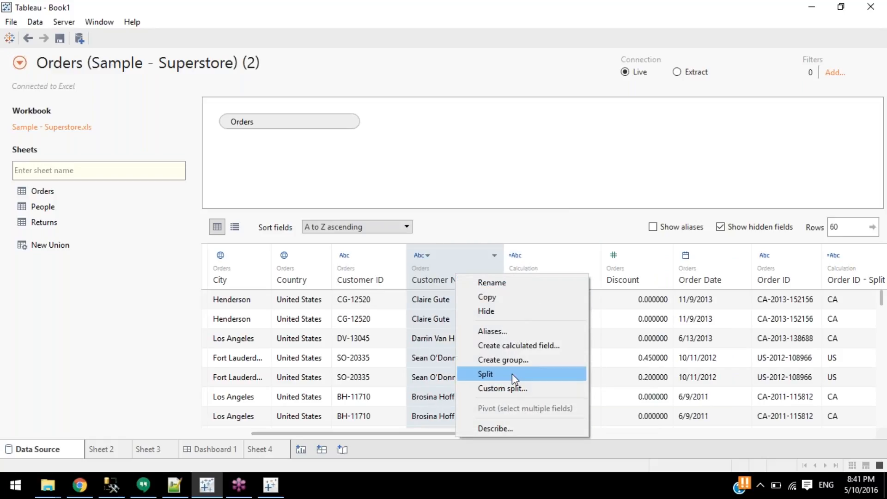
click(545, 282)
click(555, 264)
right_click(553, 265)
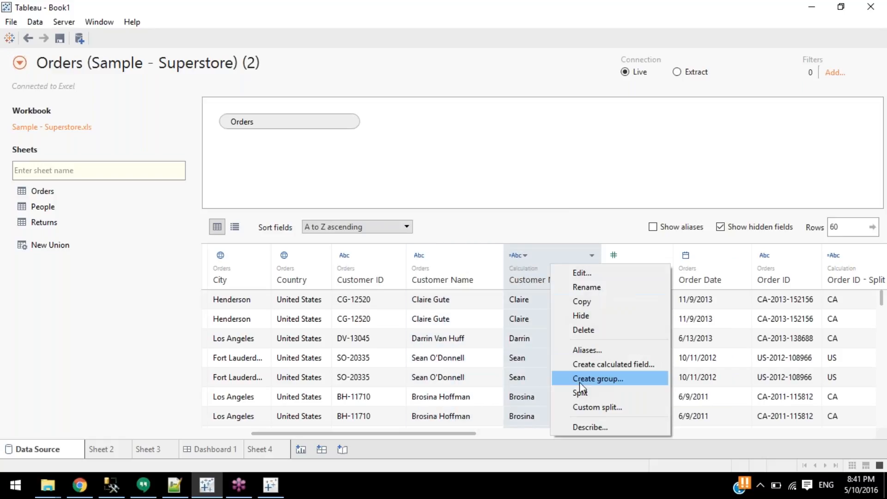
click(592, 330)
Split Customer Name into separate first-name and surname columns and review the preview.
right_click(471, 282)
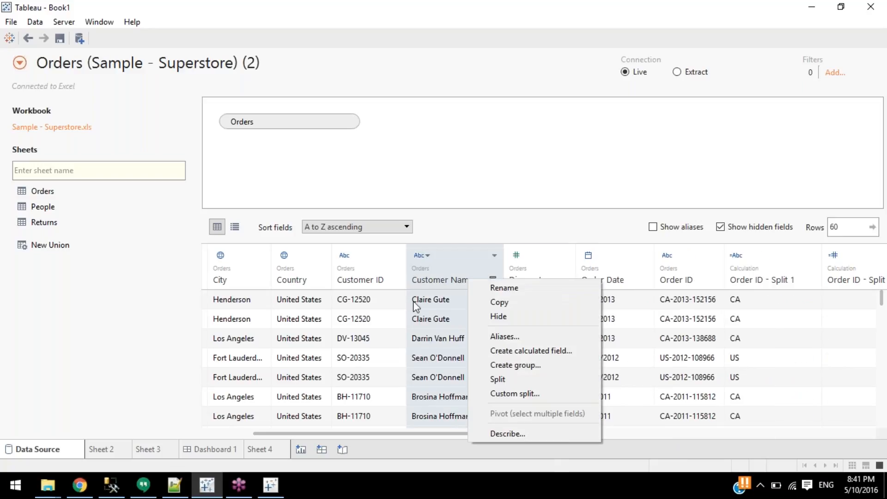
click(523, 379)
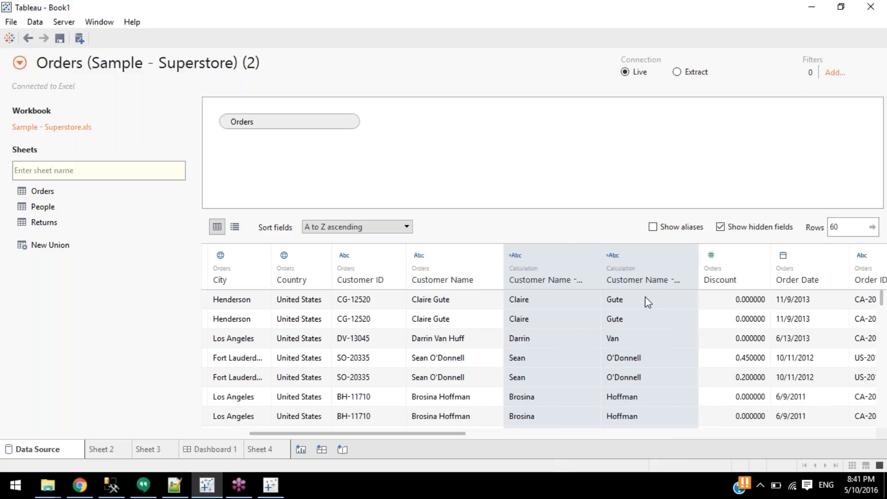
scroll(655, 391, down, 3)
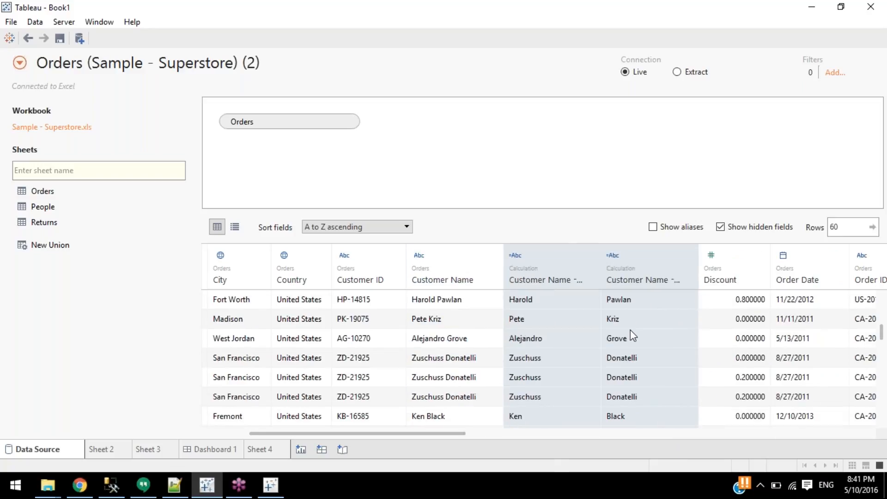
scroll(621, 319, down, 3)
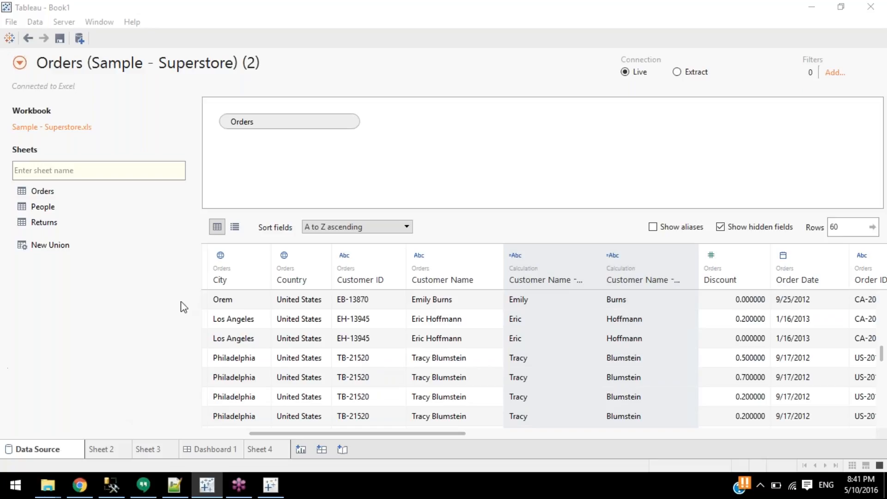
From the start page, browse for an Excel file in My Tableau Repository > Datasources > 9.3 > en_US-US, then cancel.
click(9, 38)
click(65, 129)
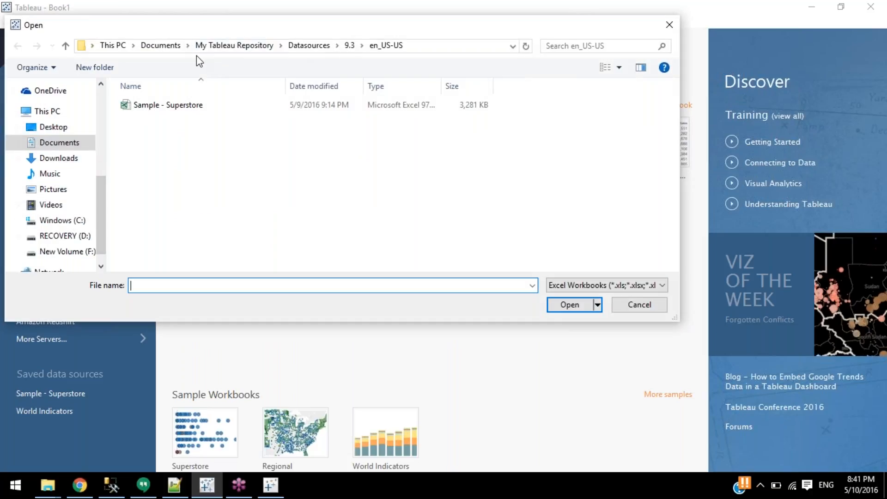
click(152, 47)
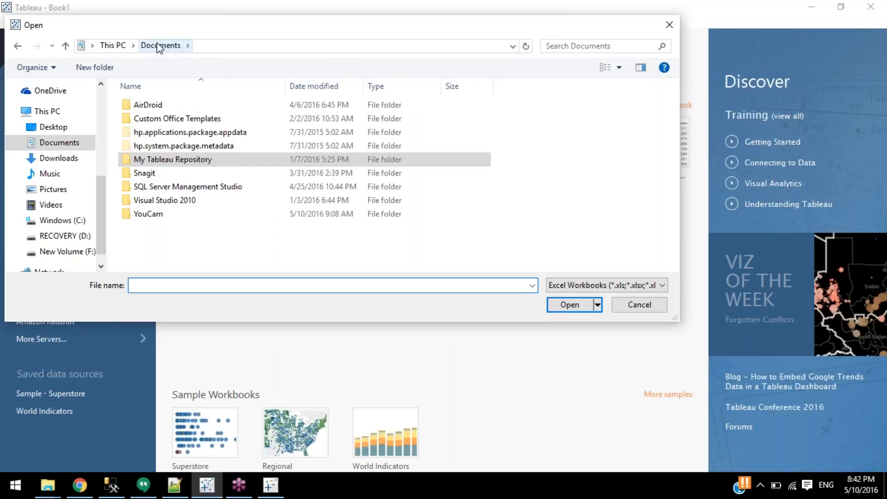
double_click(170, 162)
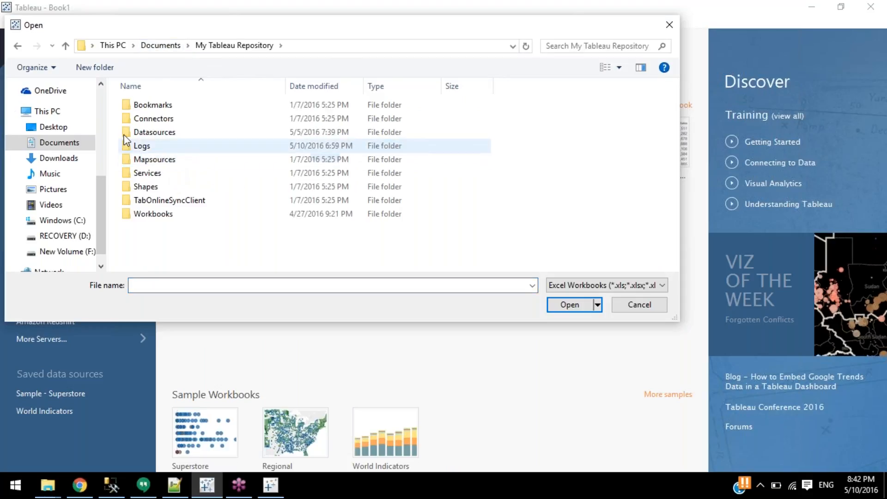
double_click(146, 132)
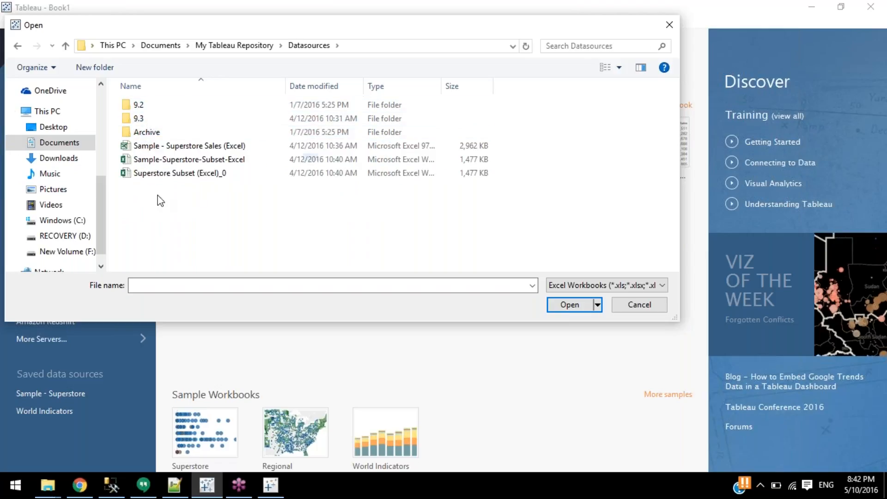
double_click(150, 120)
double_click(147, 108)
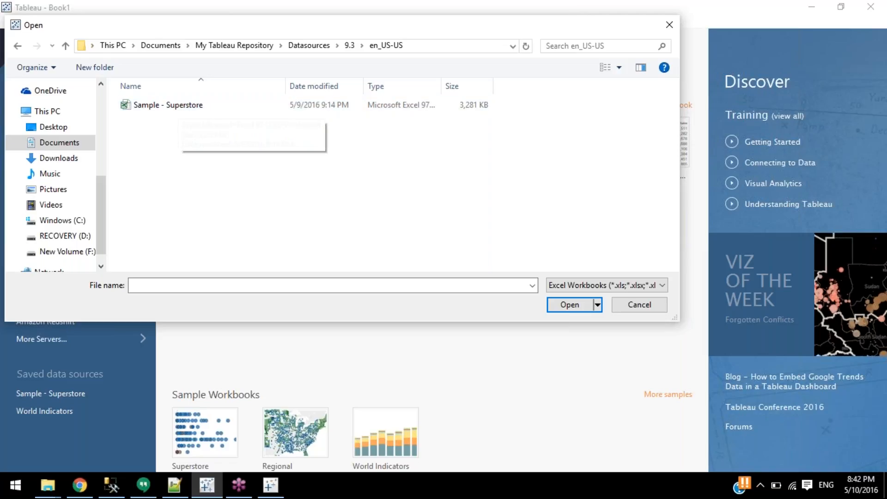
click(716, 262)
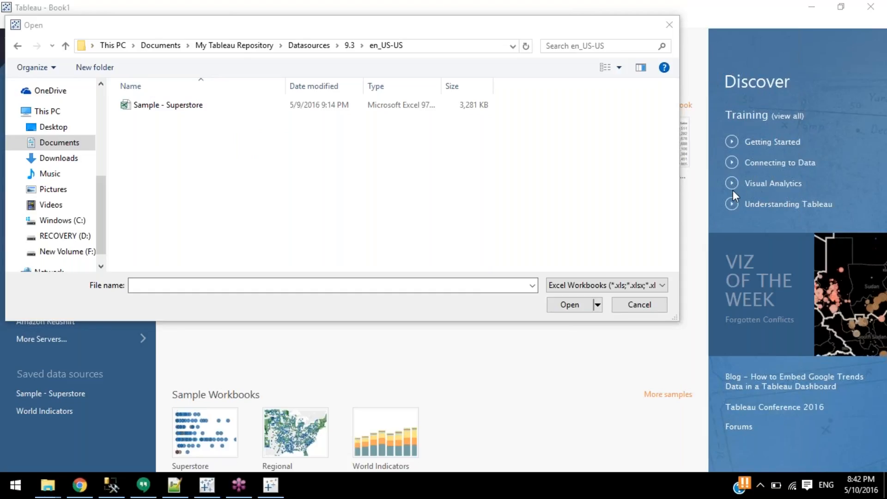
click(550, 233)
click(624, 306)
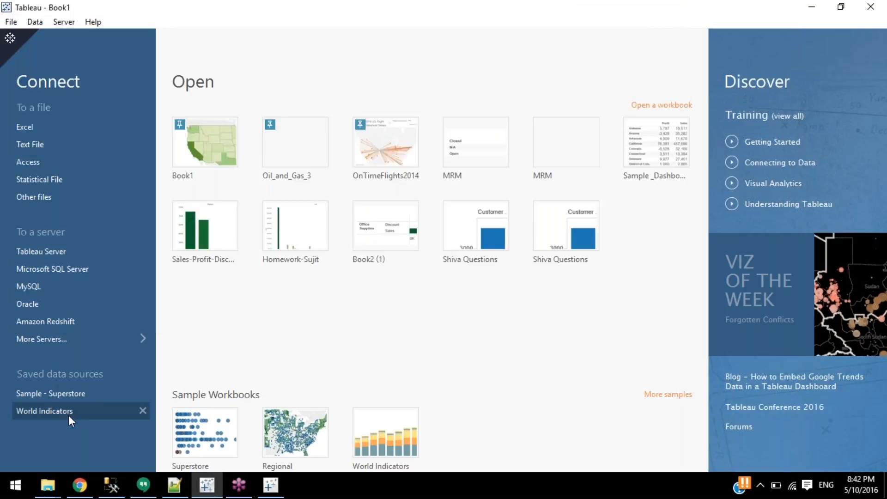
Return to the Orders data source page and inspect, then dismiss, the Customer Name column options.
click(10, 37)
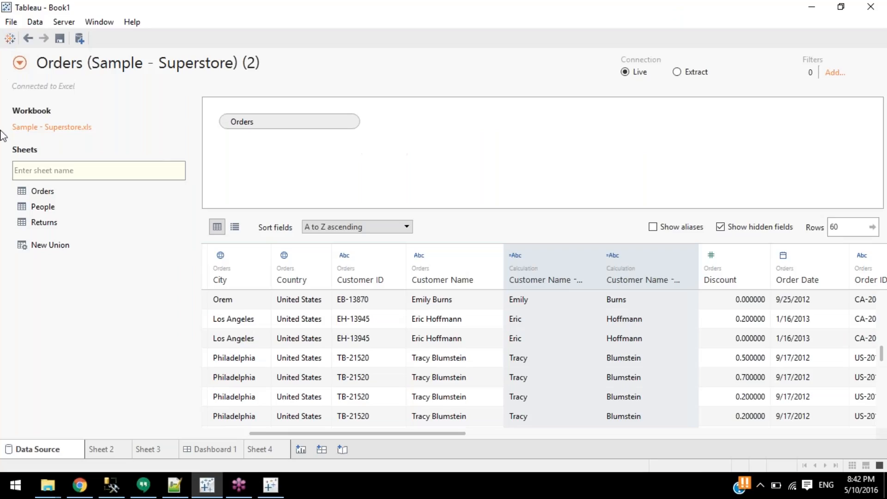
click(518, 339)
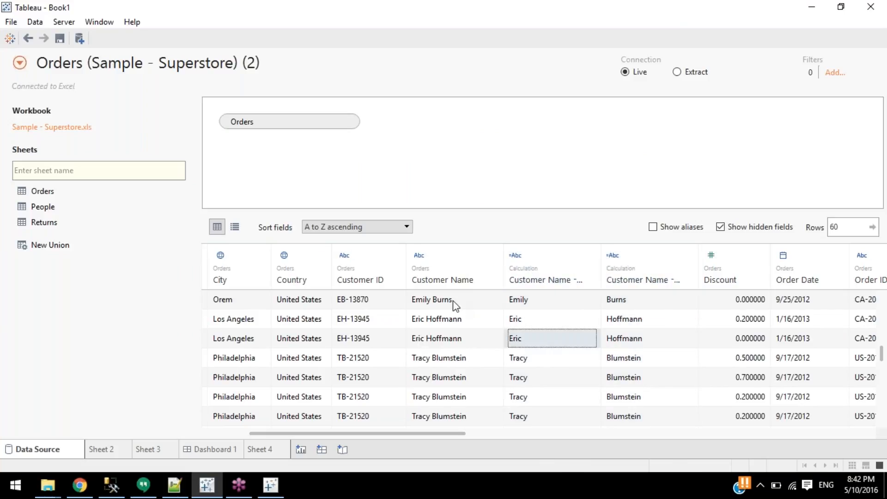
right_click(437, 280)
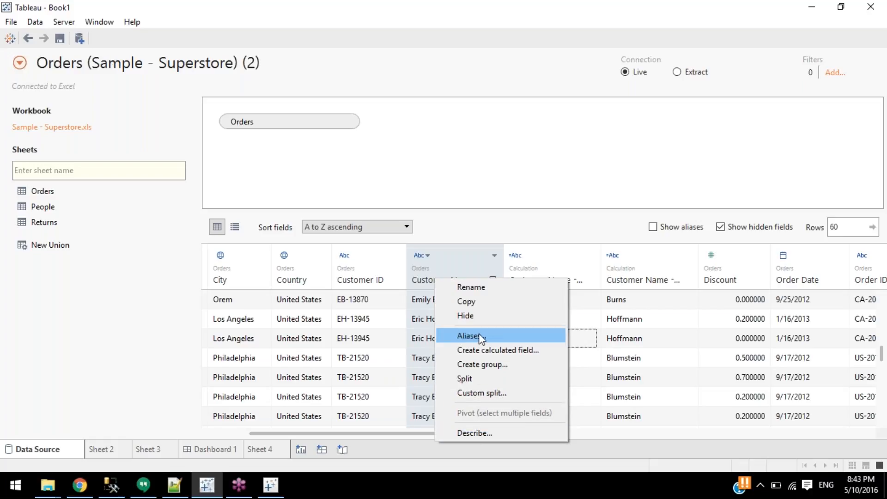
click(362, 346)
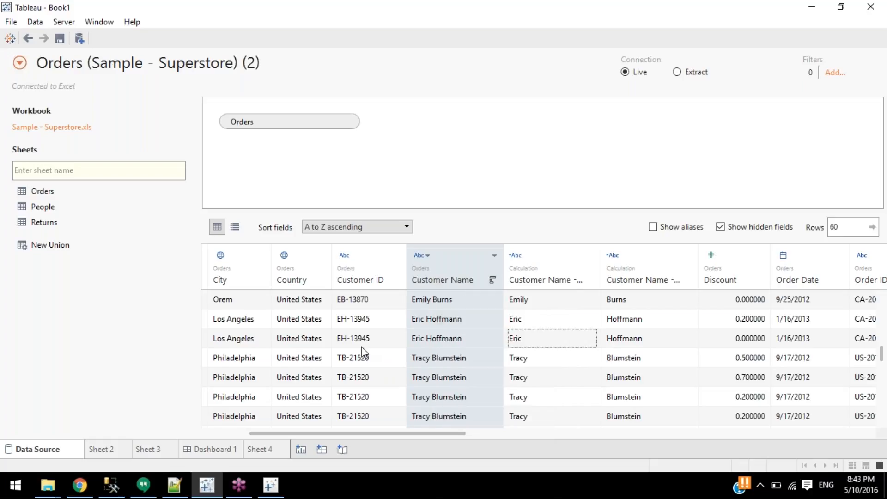
In Notepad++, type a Gender heading and a tab-separated DS1 row: Male, Female, Unknown.
click(173, 487)
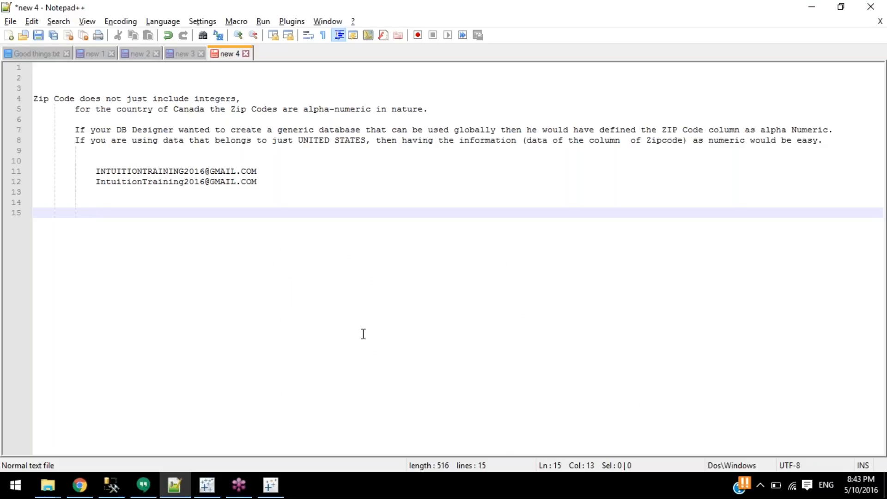
text(Gender)
key(Return)
key(BackSpace)
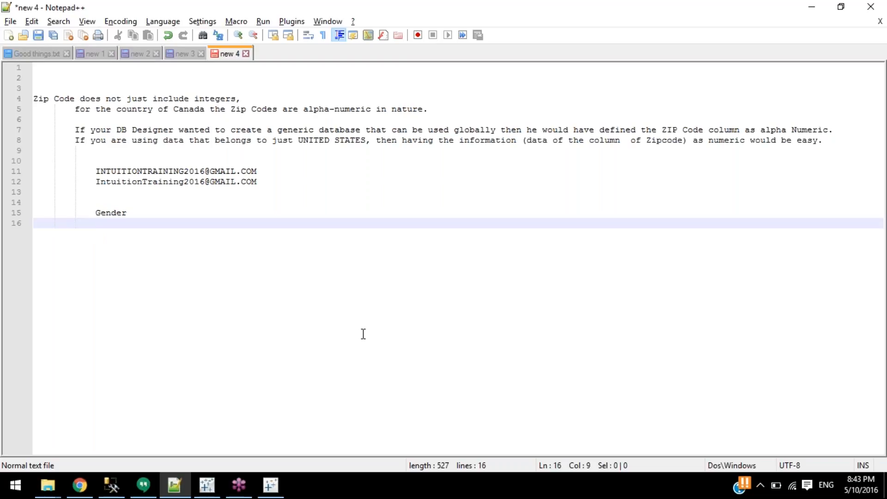
text(DS1)
key(Tab)
text(Male)
key(Tab)
key(Tab)
text(Ffemal)
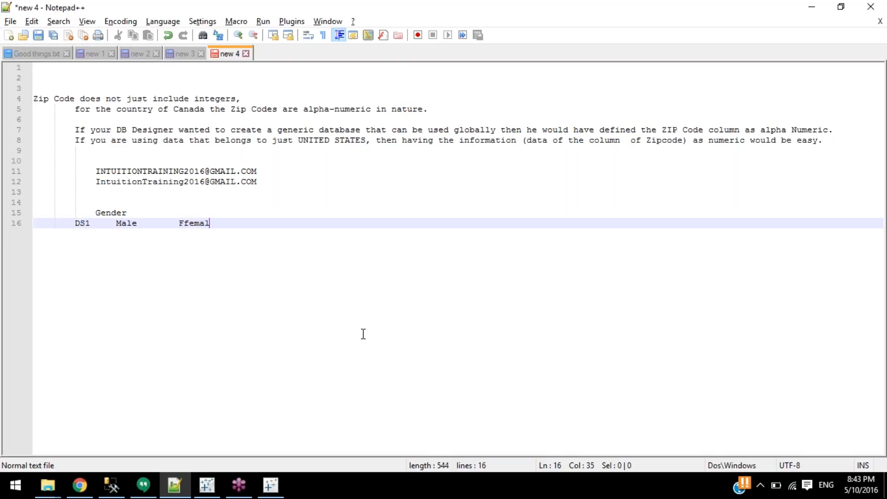
key(ctrl+shift+Left)
text(Female)
key(Tab)
text(Unknw)
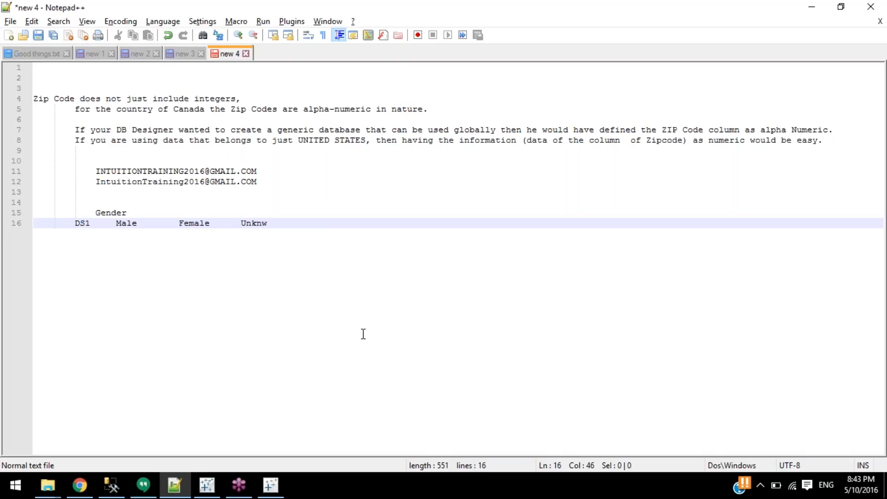
key(BackSpace)
text(own)
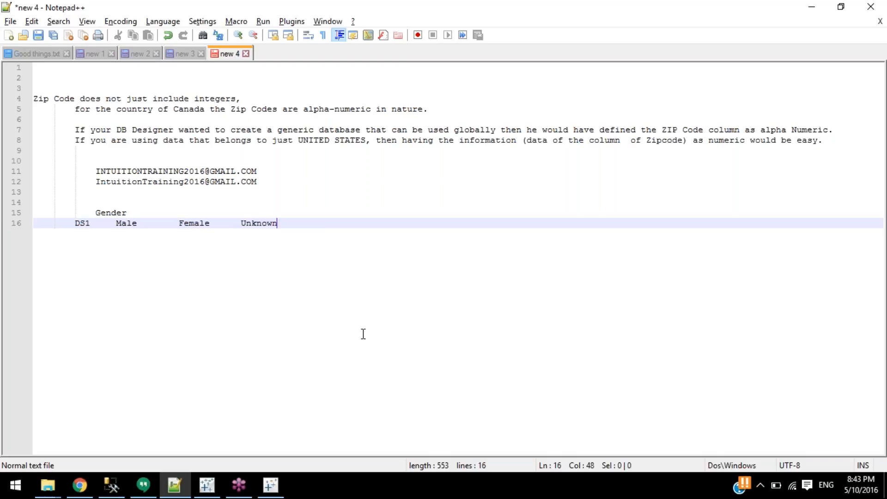
Add the DS2 row with values 1, 2, 0 and the DS3 row with values 1, 0.
key(Return)
text(D)
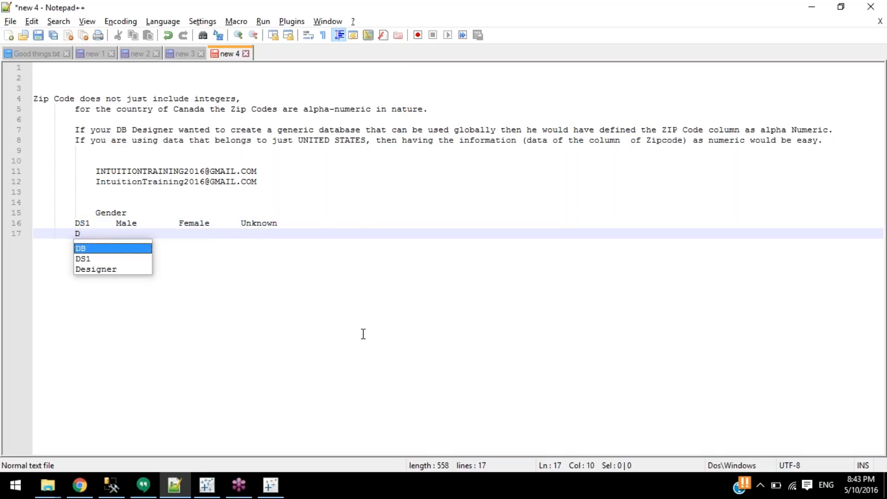
text(S21)
key(Tab)
text(2)
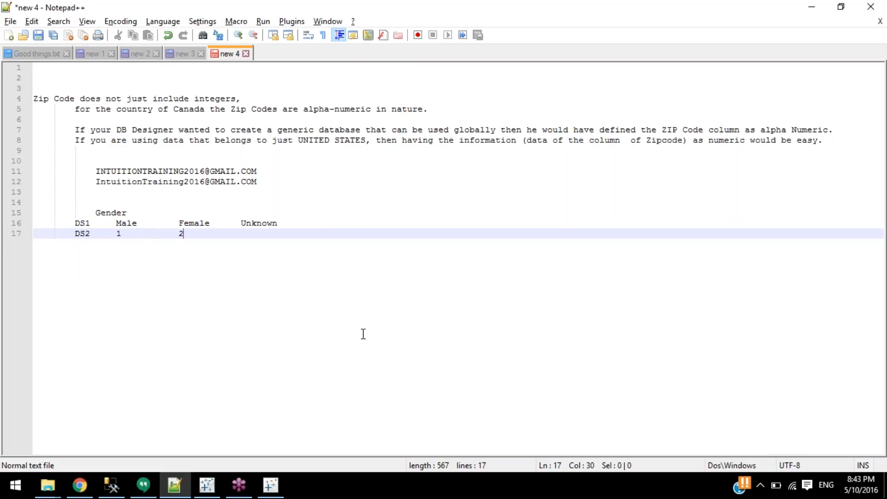
key(Tab)
key(Tab)
text(0)
key(Return)
text(DS2)
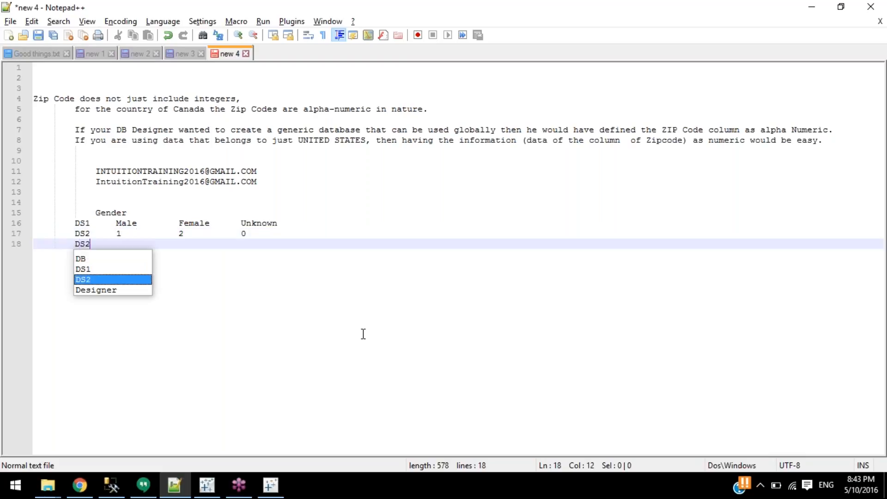
key(Escape)
key(BackSpace)
text(3)
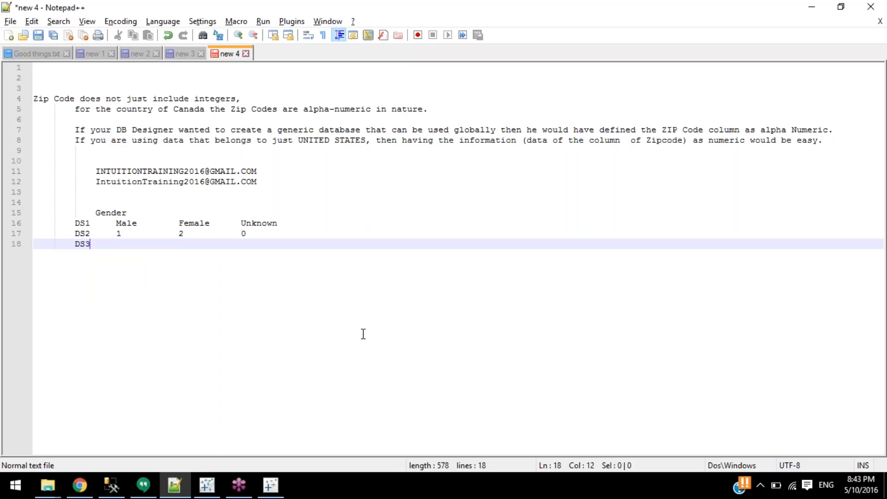
text(1)
key(Tab)
text(0)
key(Tab)
key(Tab)
key(Tab)
Check the table's column alignment under Male, then add blank lines below the table.
drag(76, 226, 280, 252)
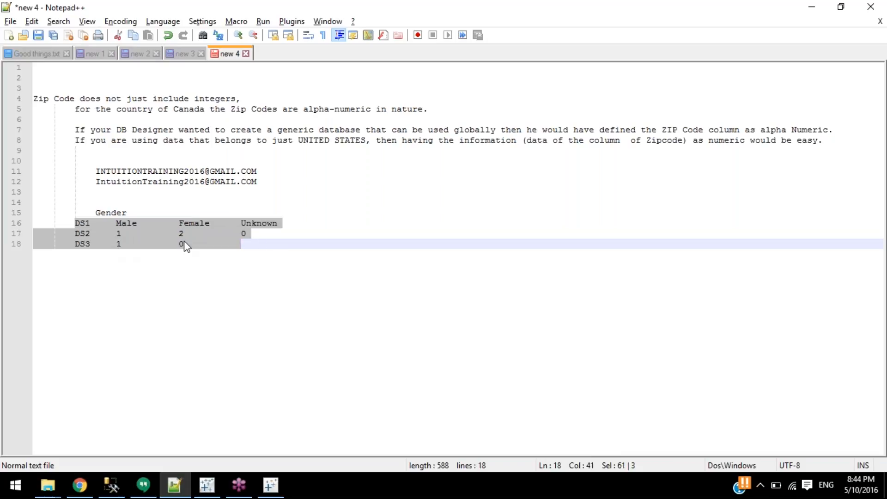
click(277, 231)
drag(272, 233, 116, 231)
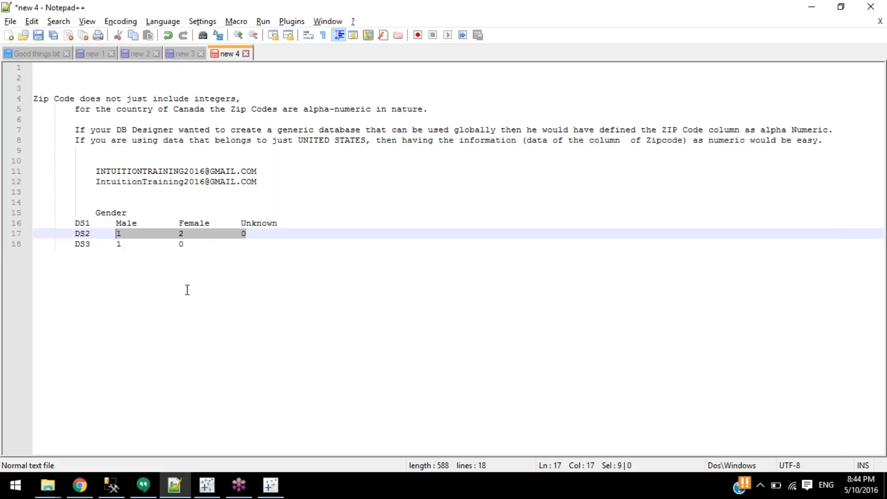
double_click(123, 233)
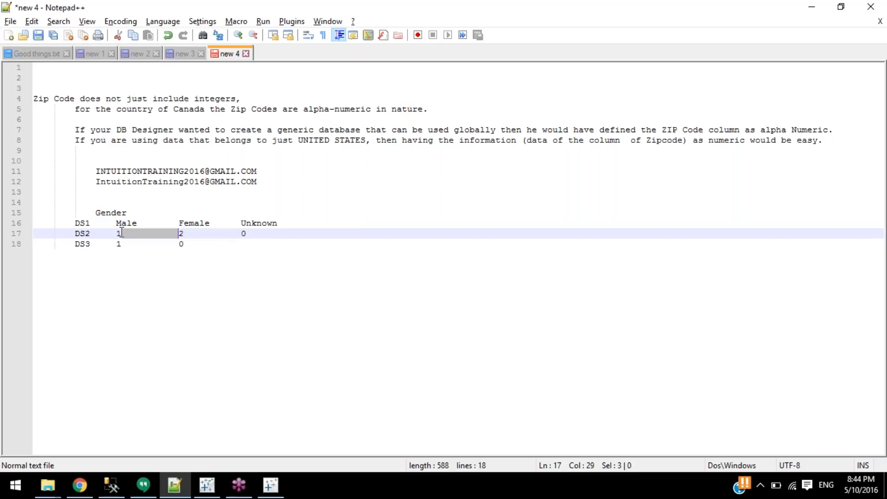
double_click(118, 234)
double_click(126, 224)
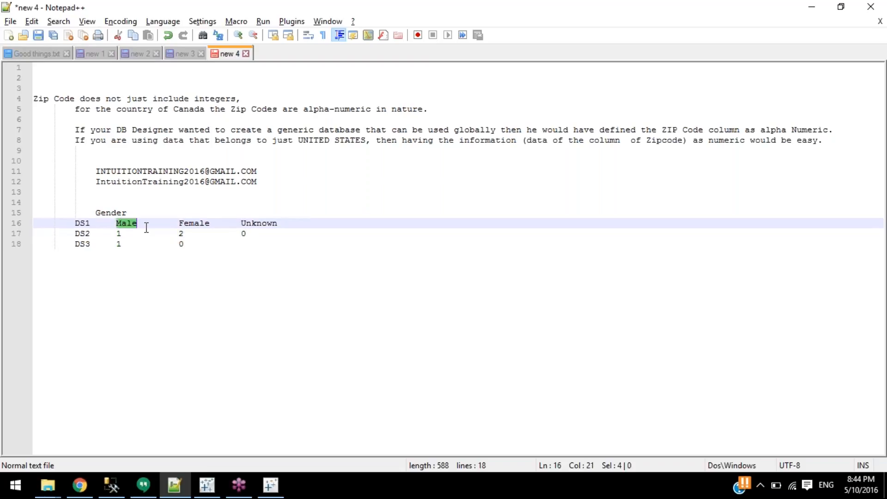
drag(121, 233, 117, 234)
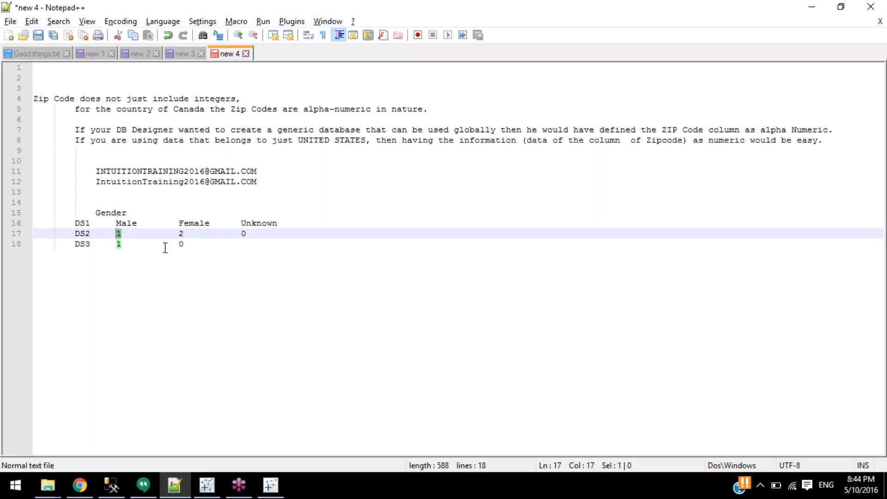
click(128, 234)
double_click(123, 222)
double_click(119, 235)
key(Down)
key(Return)
key(Return)
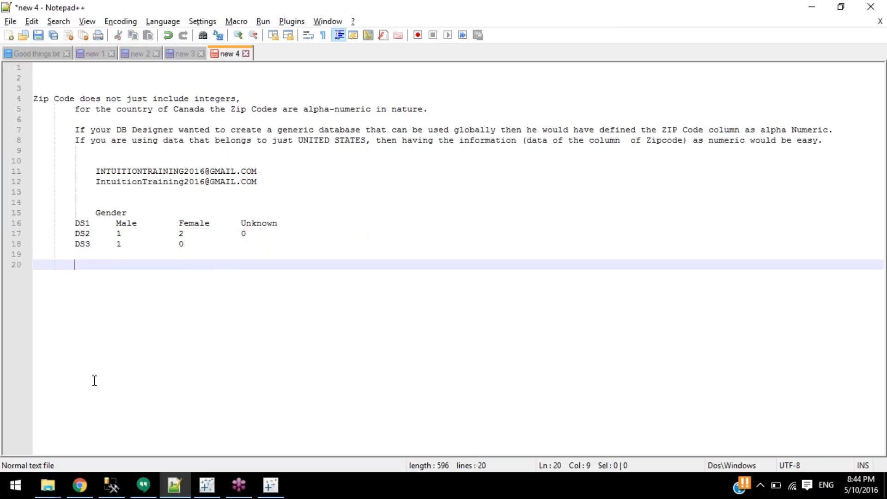
key(Return)
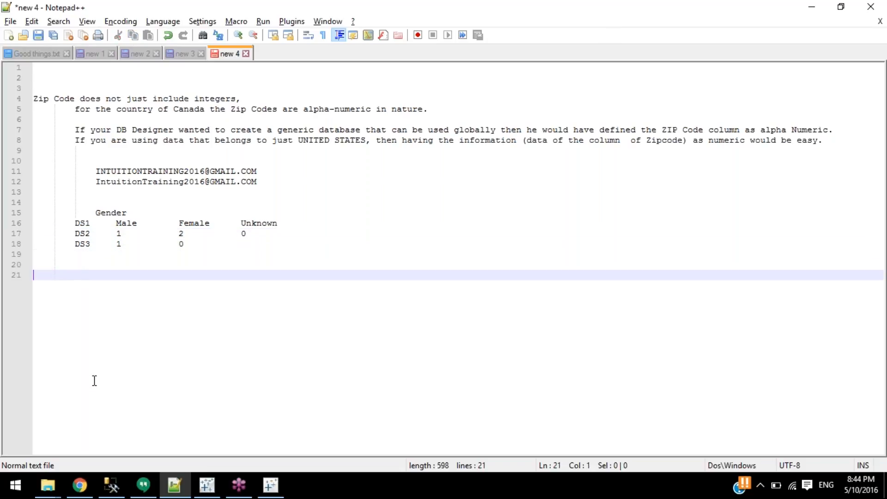
Back in Tableau, toggle Show aliases on and off in the data grid.
click(207, 485)
click(481, 319)
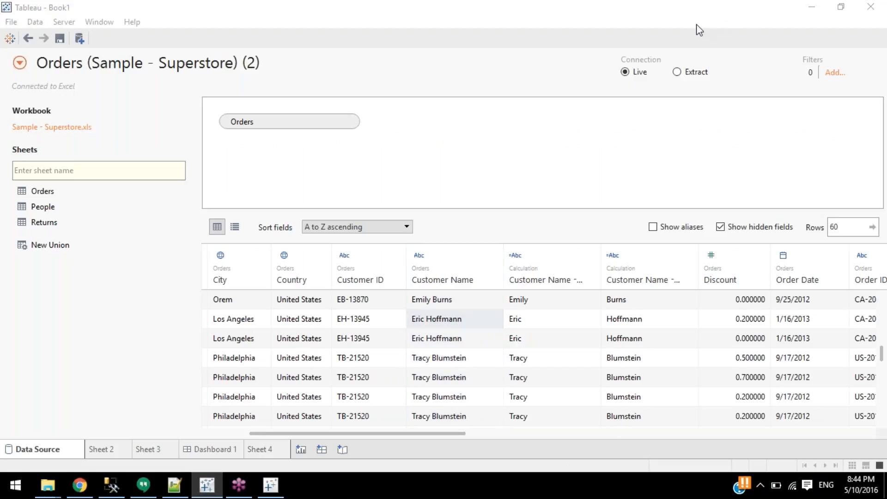
click(666, 229)
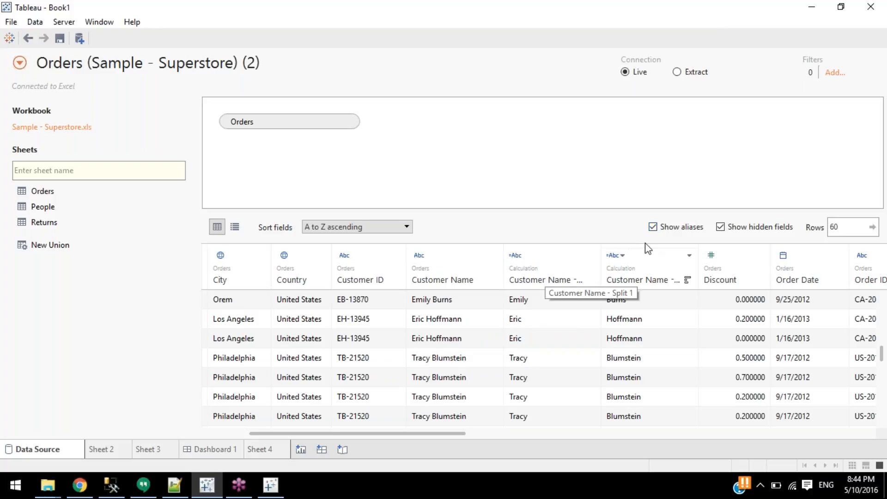
click(671, 231)
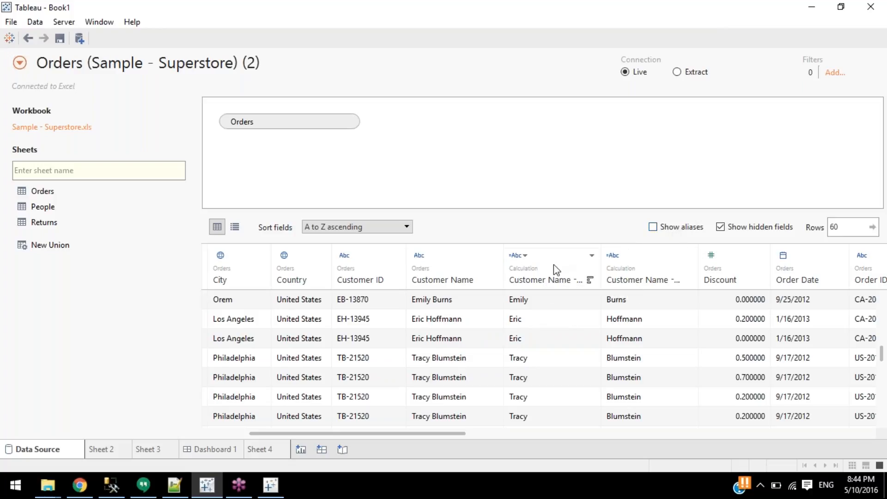
In the Customer Name aliases, replace the first-row customer's first name with a new one.
right_click(441, 284)
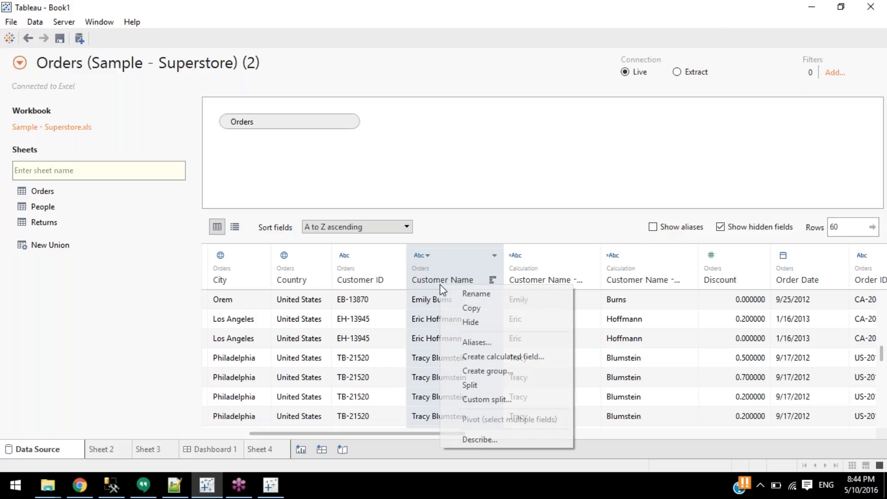
click(511, 340)
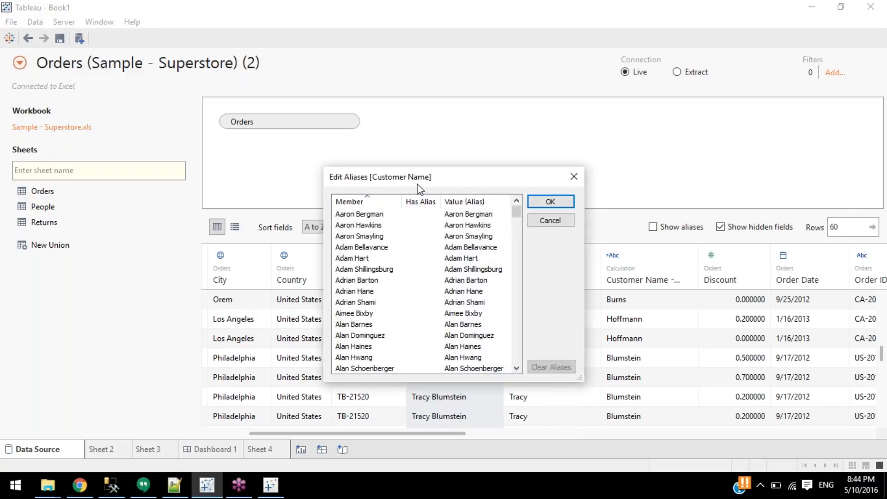
drag(424, 182, 576, 184)
scroll(537, 288, down, 20)
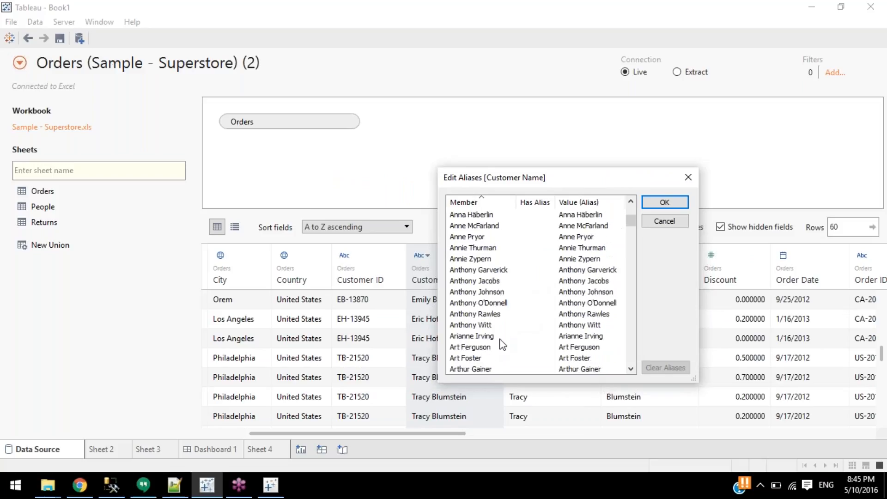
scroll(501, 356, down, 20)
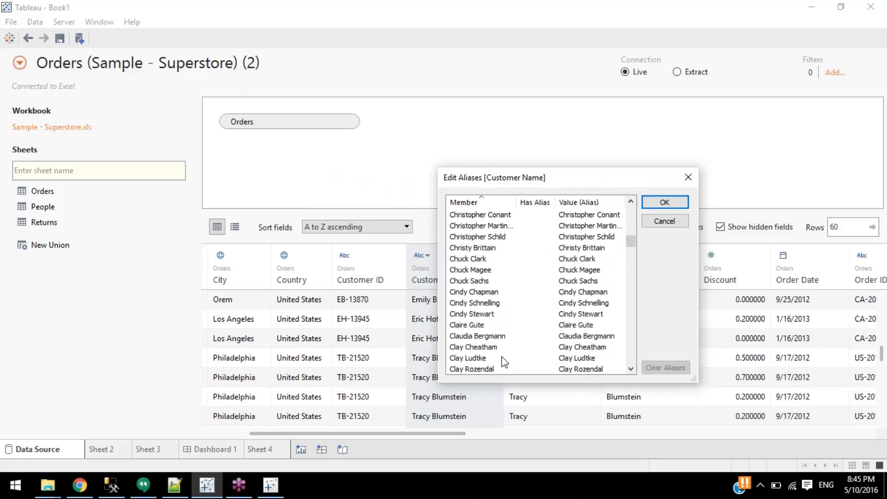
scroll(509, 342, down, 2)
scroll(526, 323, up, 3)
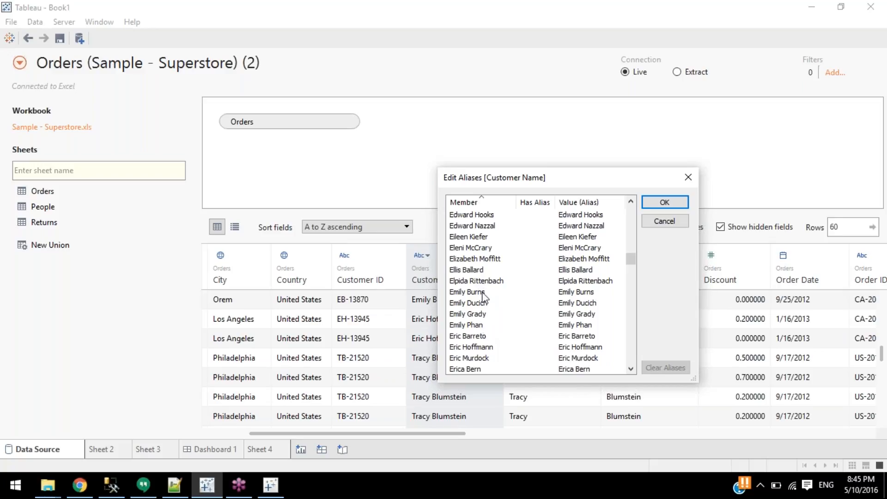
click(564, 296)
click(590, 298)
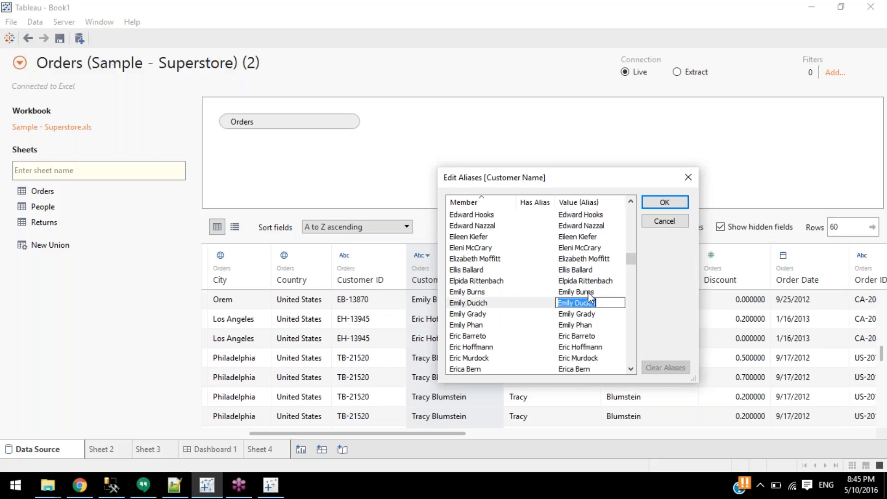
double_click(573, 290)
text(Alfred)
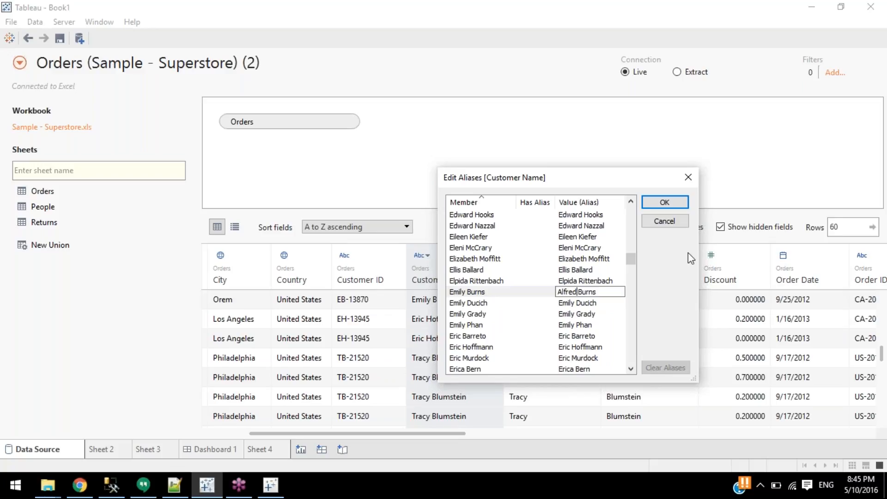
click(665, 203)
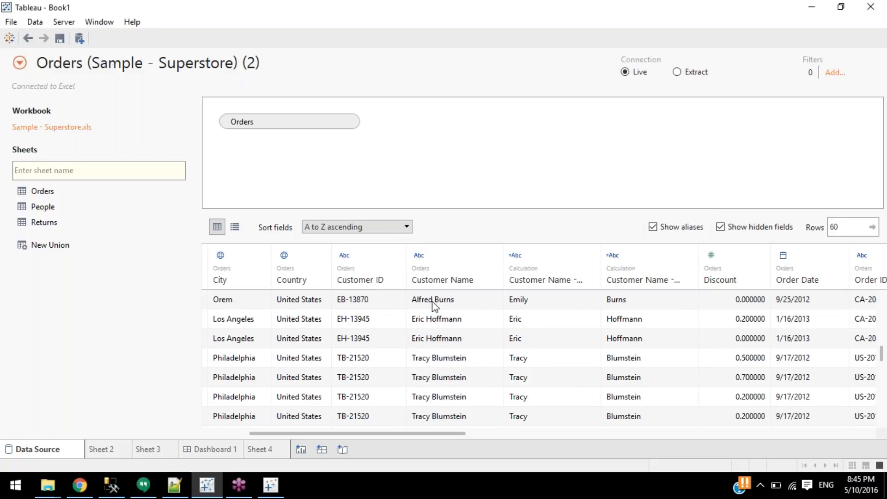
Turn off Show aliases so the grid shows the original customer names.
click(653, 228)
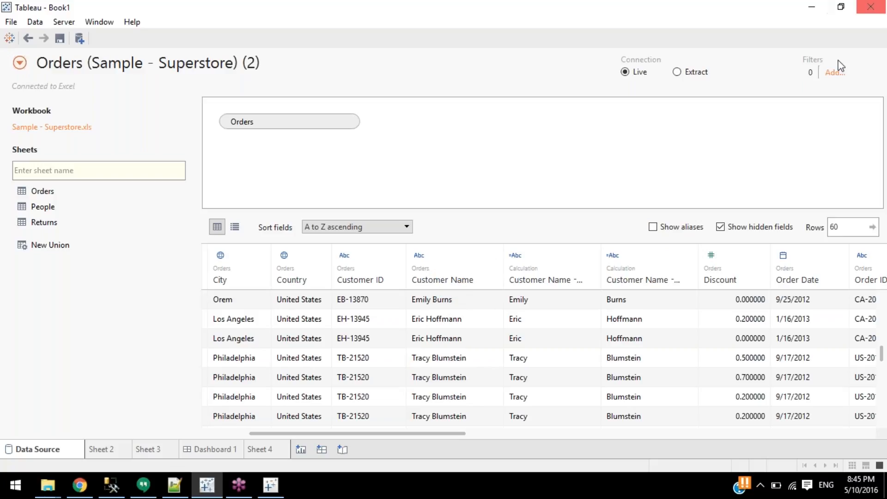
click(883, 31)
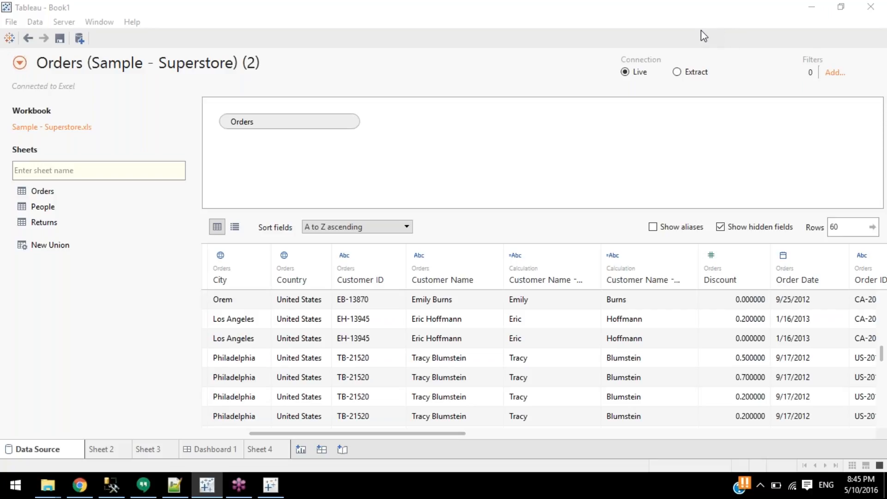
click(636, 1)
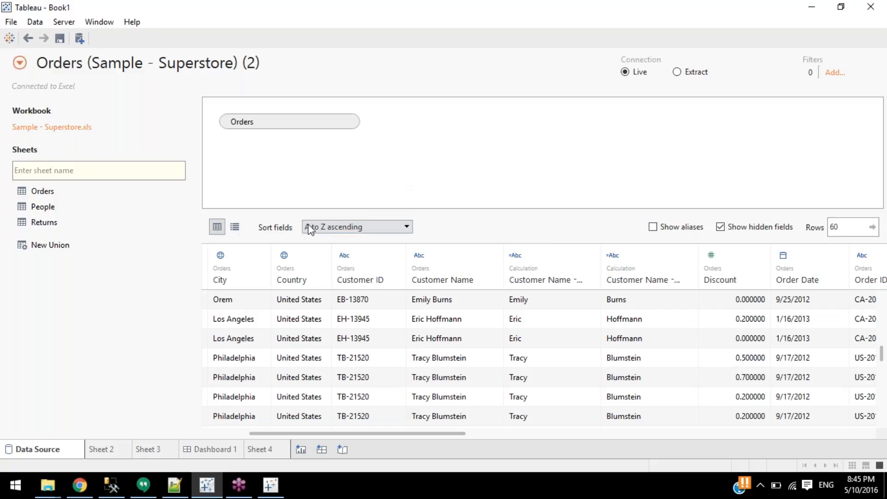
Try Data source order, A to Z and Z to A sorting, settling on Z to A descending per table.
click(322, 228)
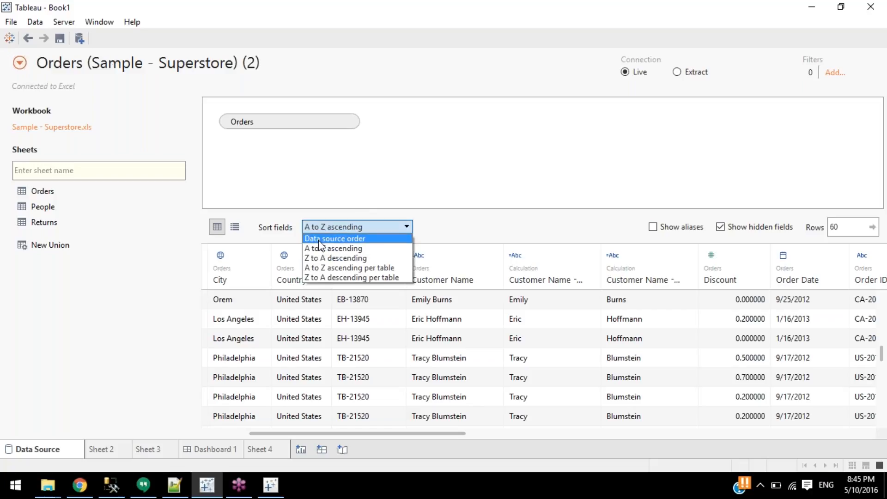
click(319, 239)
click(332, 228)
click(342, 248)
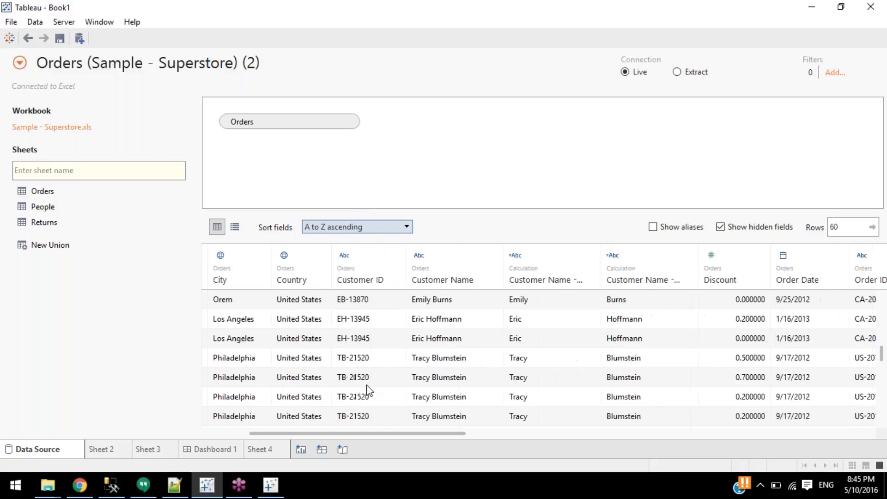
drag(287, 432, 739, 437)
drag(595, 436, 282, 435)
click(319, 228)
click(333, 258)
click(344, 227)
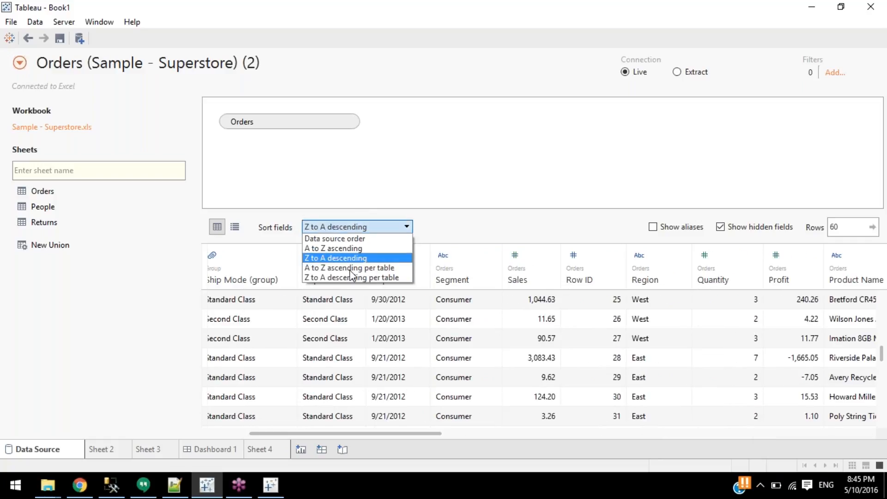
click(356, 278)
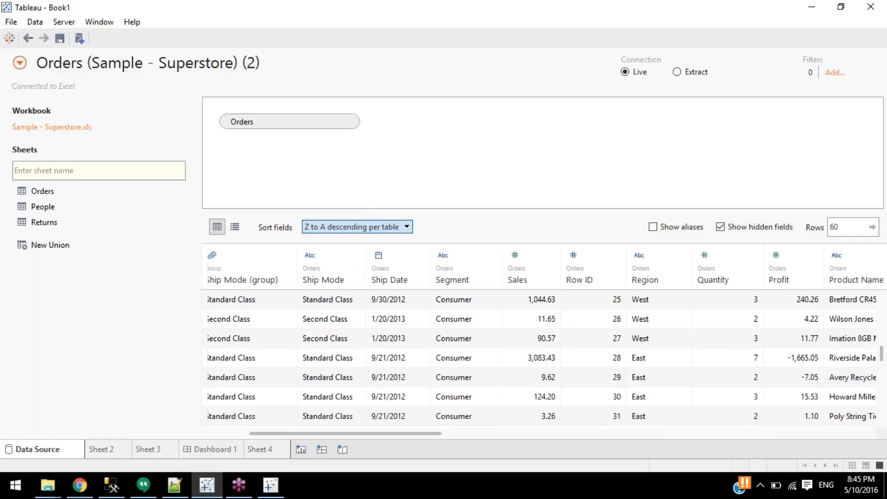
click(345, 223)
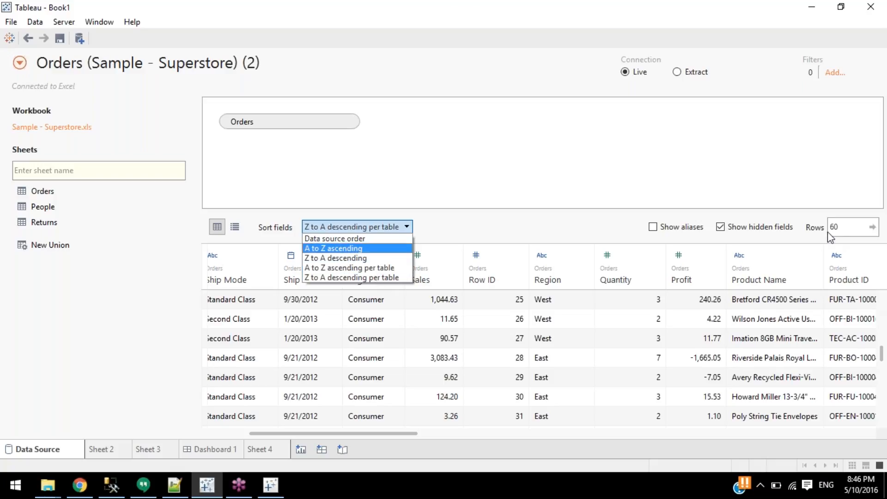
click(866, 269)
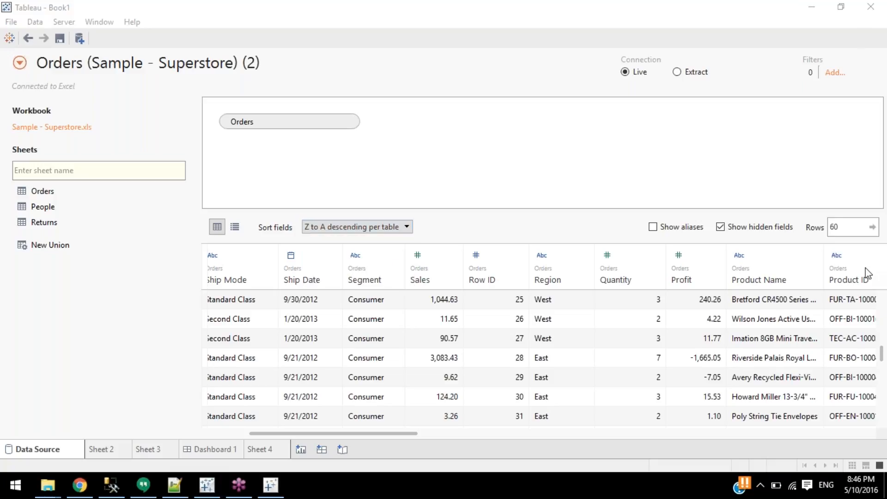
click(480, 233)
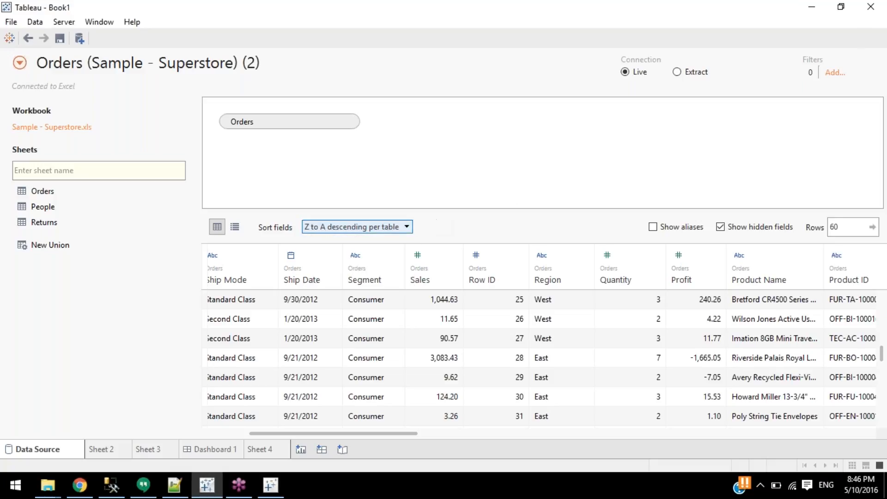
click(373, 227)
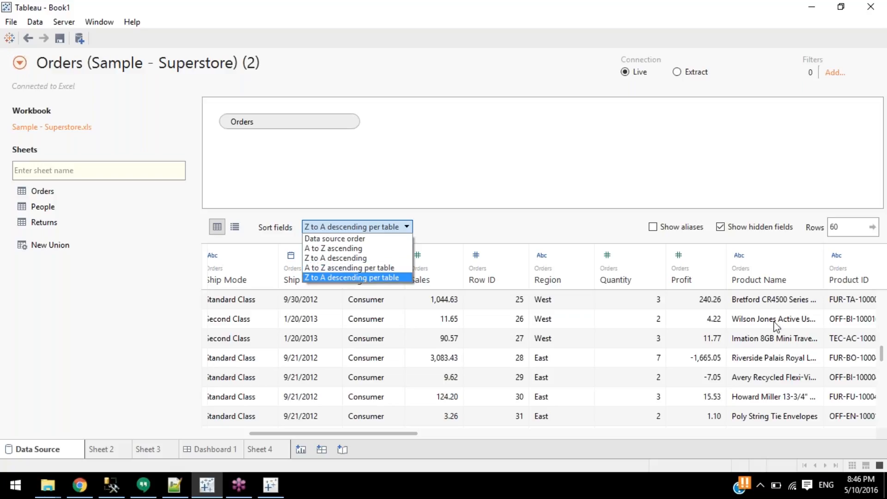
click(744, 281)
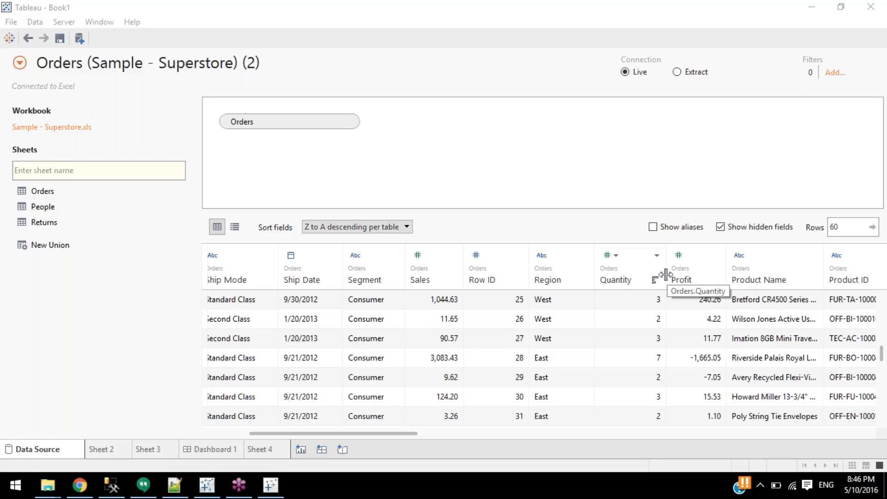
click(351, 228)
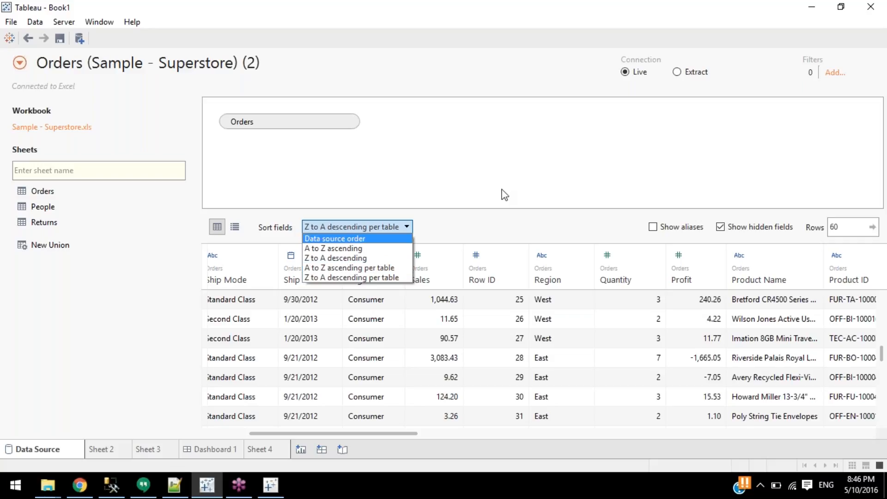
click(614, 121)
click(338, 227)
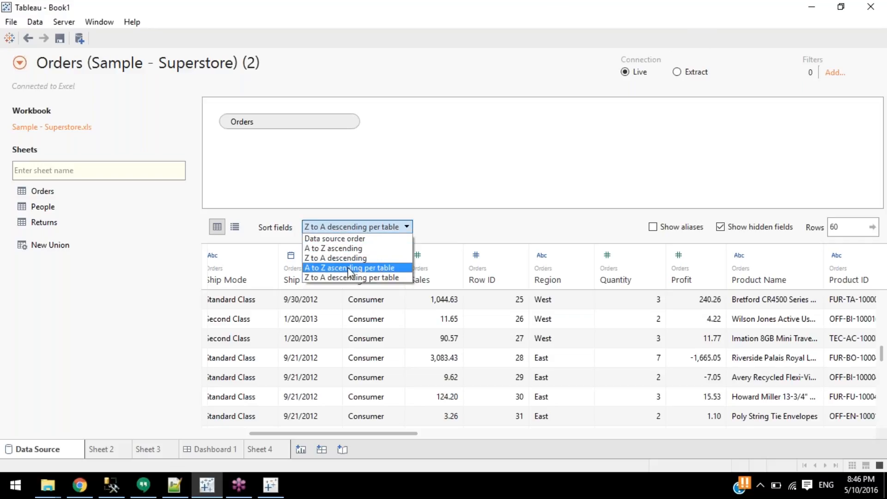
click(582, 140)
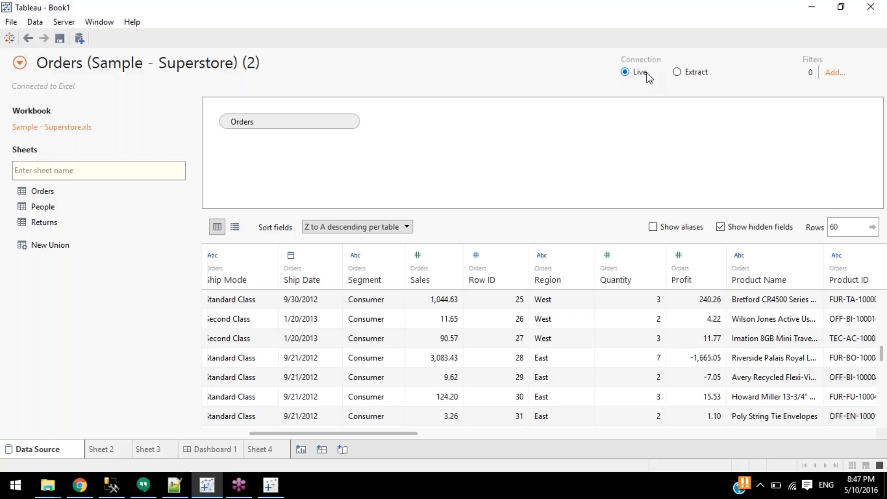
Switch the Orders connection to Extract and, once built, return to the Data Source page.
click(685, 72)
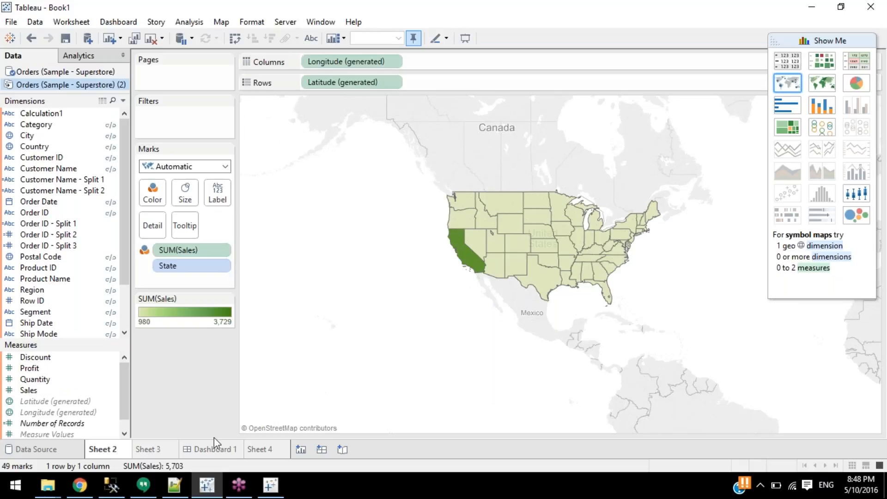
click(57, 450)
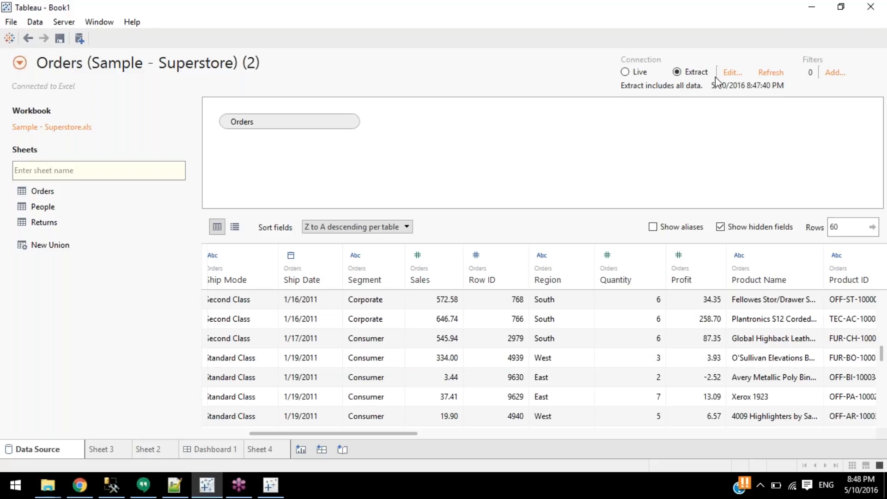
click(877, 28)
drag(337, 435, 493, 436)
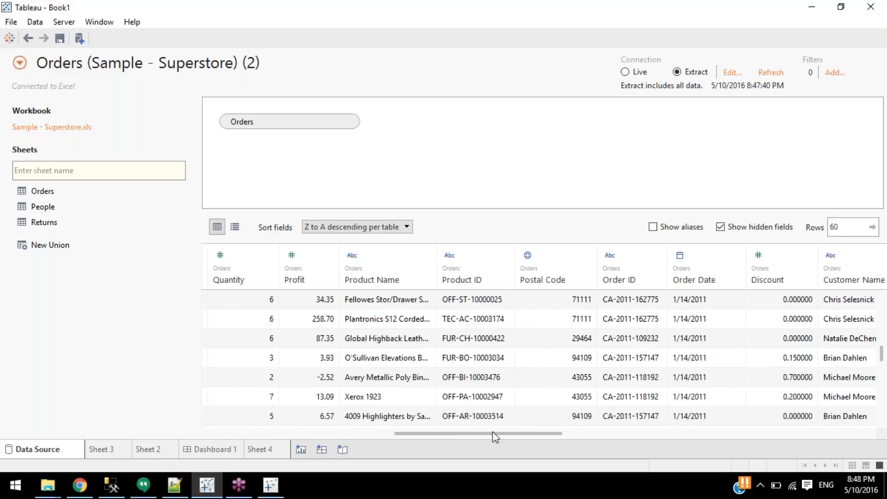
click(724, 72)
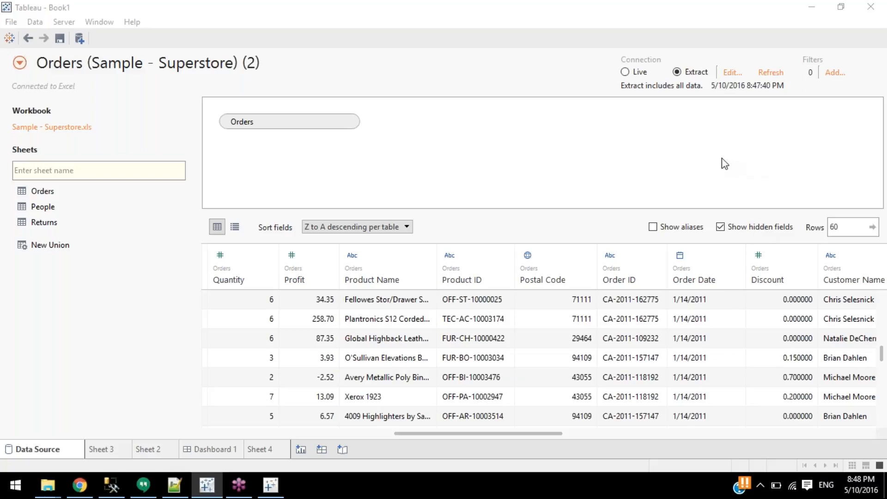
click(487, 195)
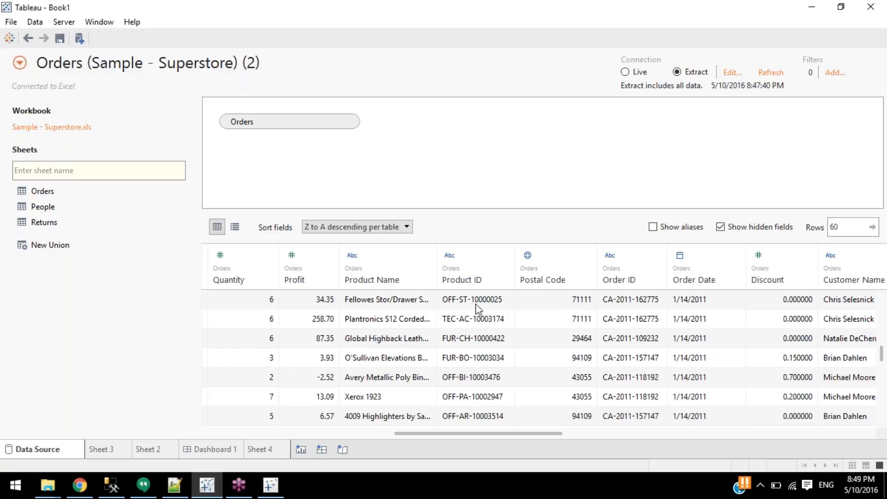
click(640, 295)
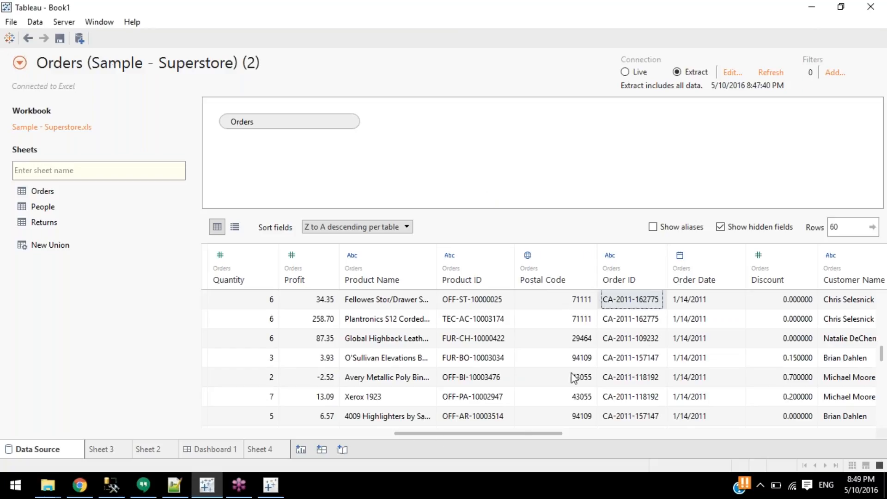
drag(448, 435, 496, 433)
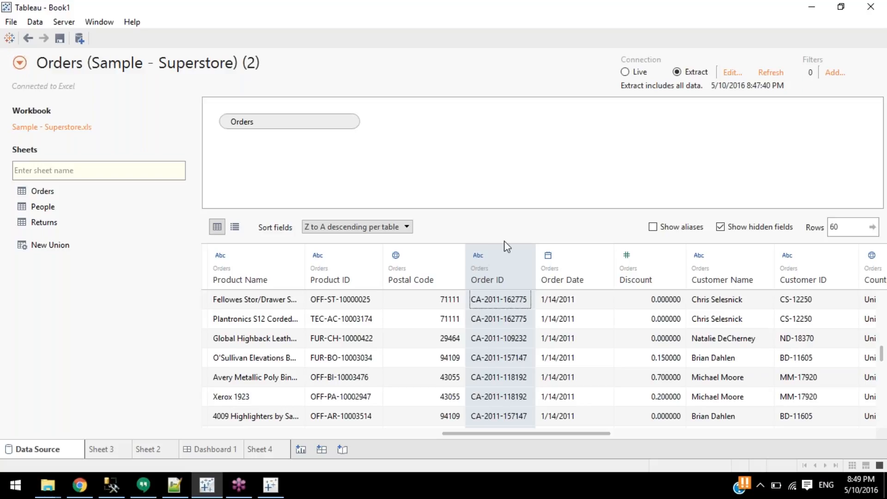
right_click(482, 266)
click(473, 268)
click(513, 298)
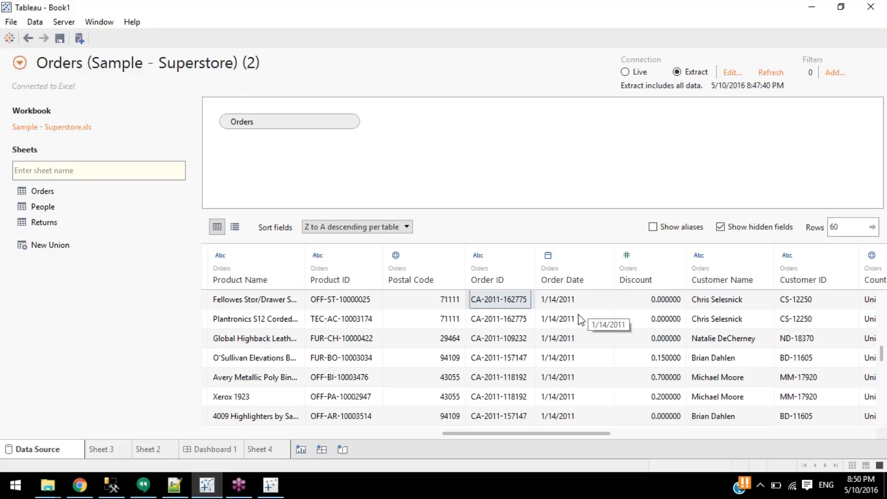
click(724, 69)
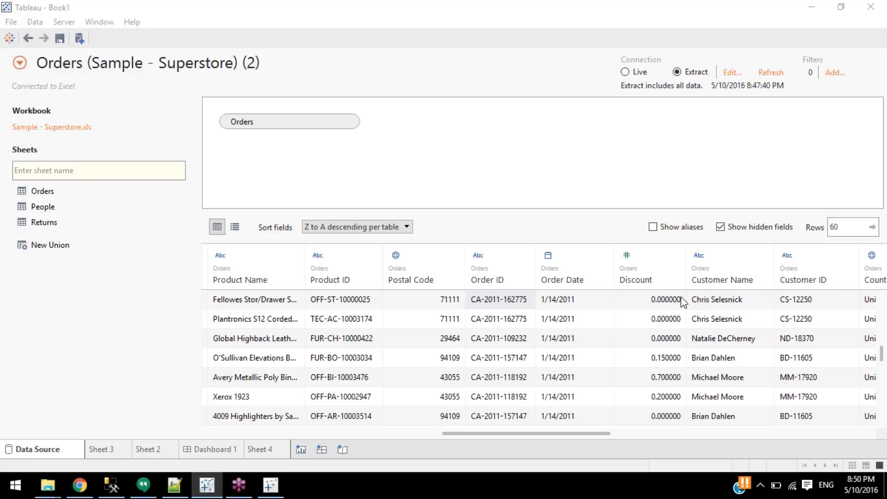
right_click(504, 279)
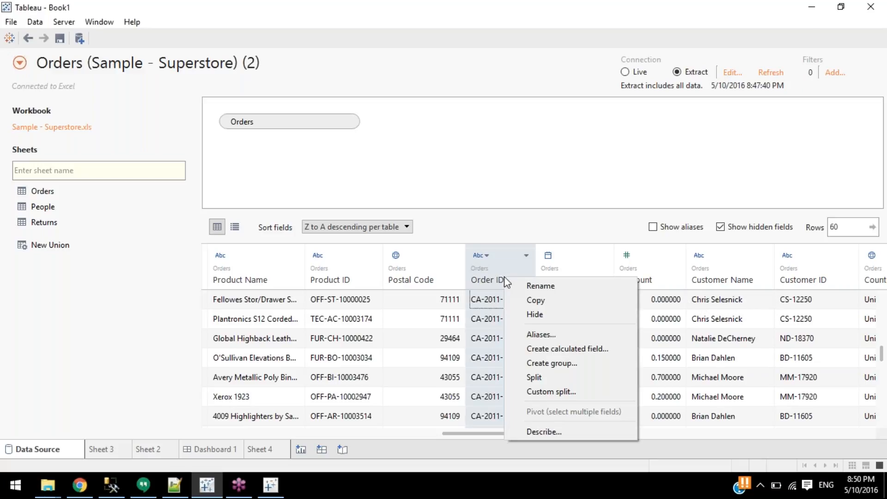
click(481, 304)
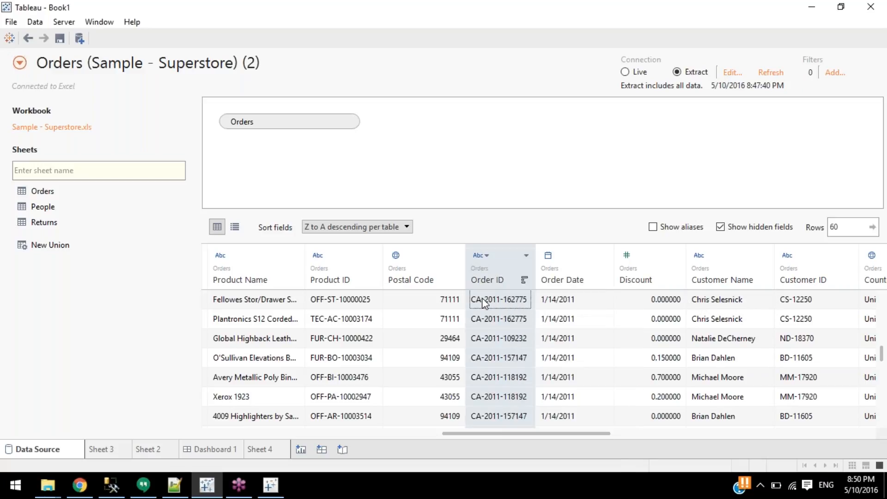
right_click(489, 277)
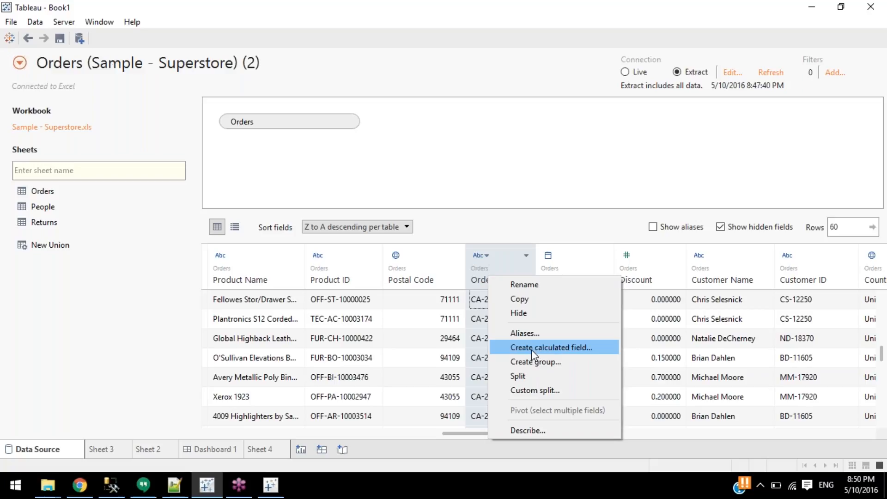
click(473, 345)
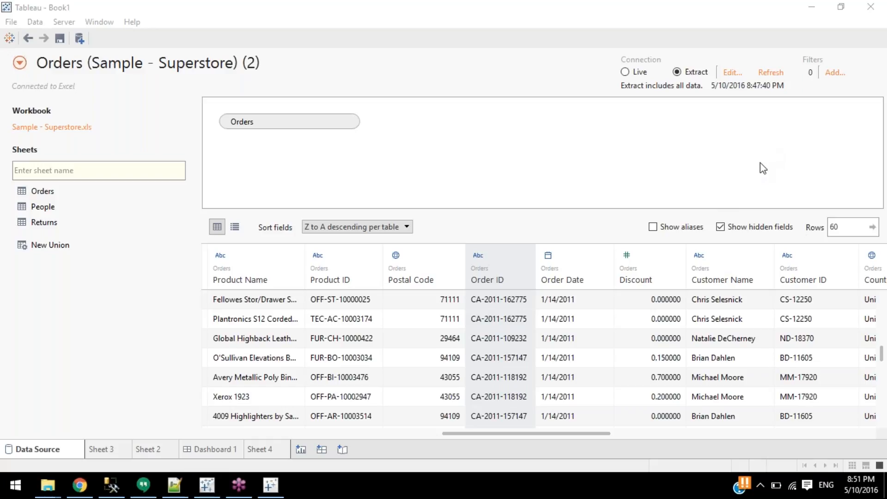
Browse Order ID values in the grid, then show the workbook's data source dropdown list.
click(495, 271)
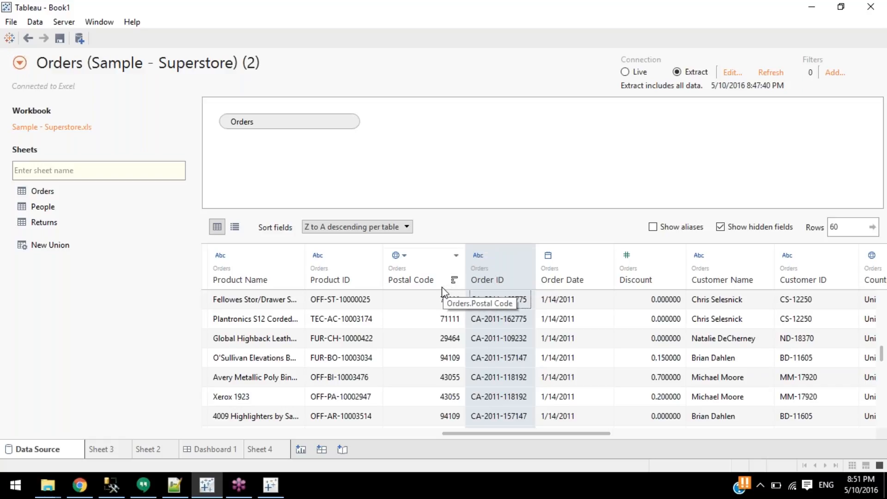
click(476, 323)
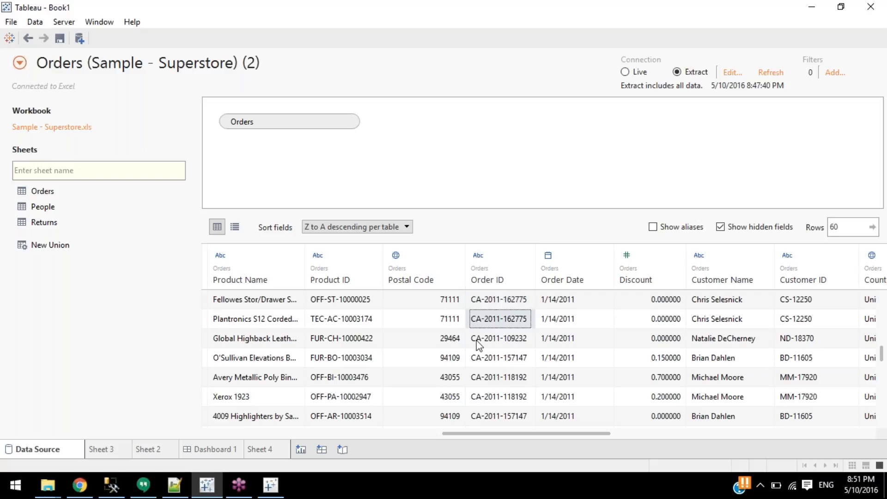
scroll(483, 299, down, 5)
scroll(505, 309, up, 5)
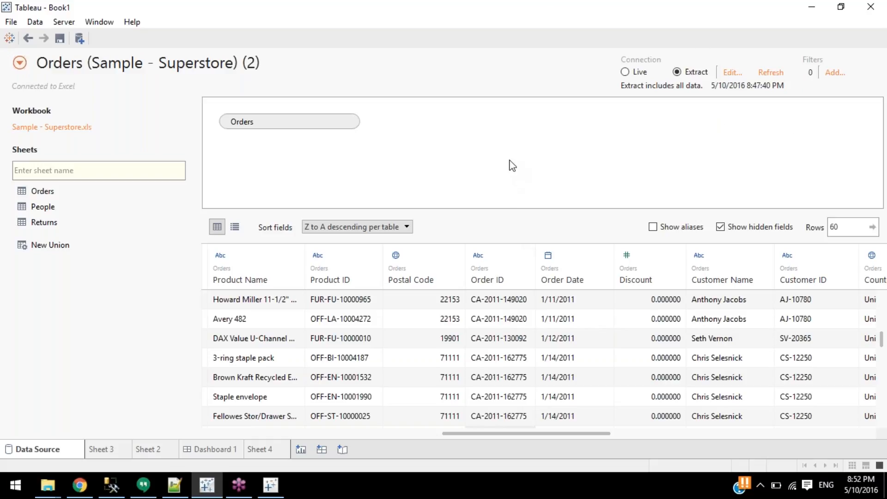
click(203, 478)
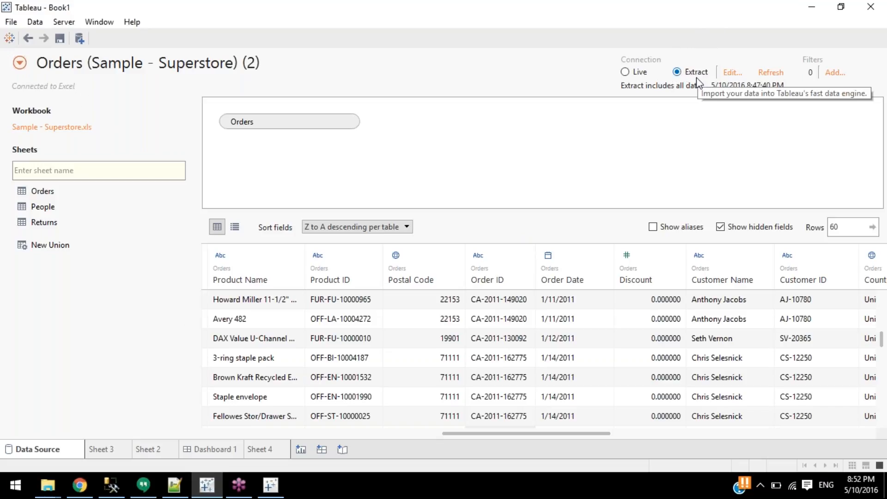
click(20, 65)
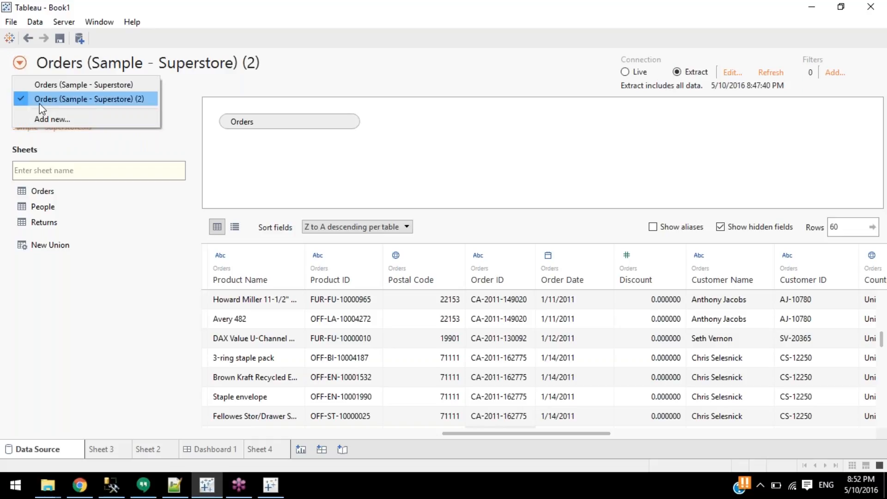
In Orders (Sample - Superstore), join the Returns sheet and rename the data source Ord-Returns.
click(57, 90)
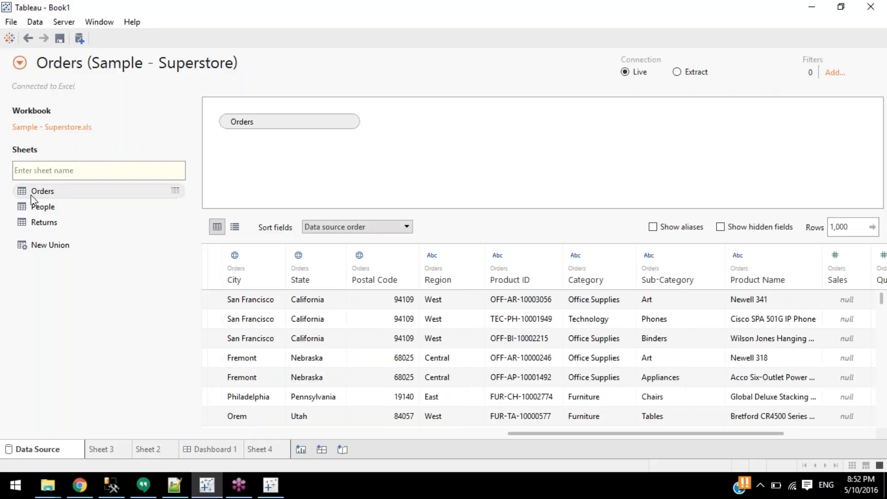
drag(46, 226, 344, 174)
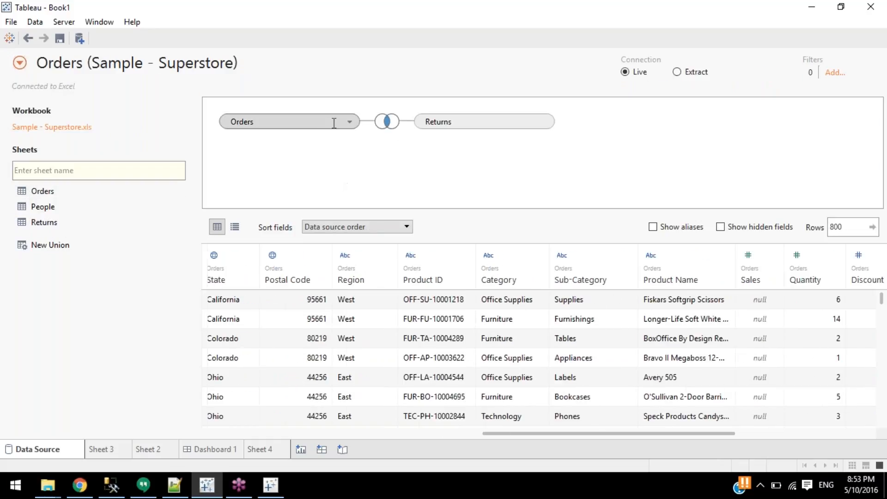
click(136, 63)
click(136, 64)
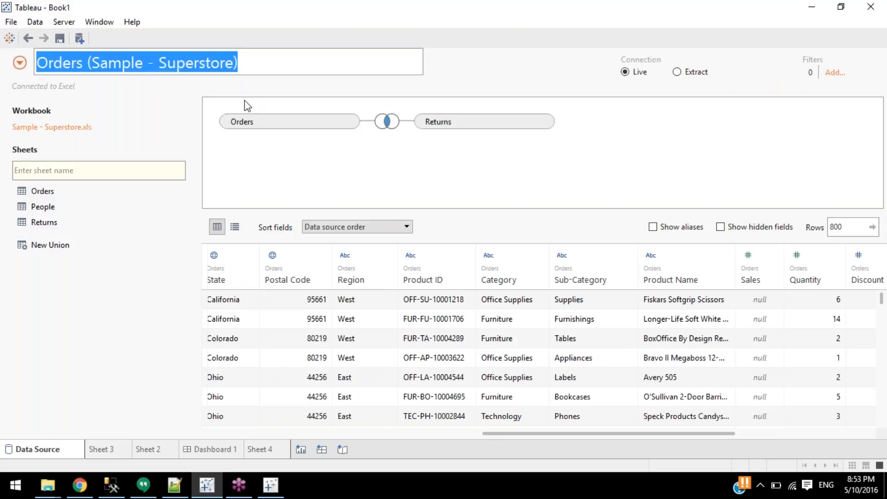
text(ORd)
key(BackSpace)
key(BackSpace)
text(rdRetu)
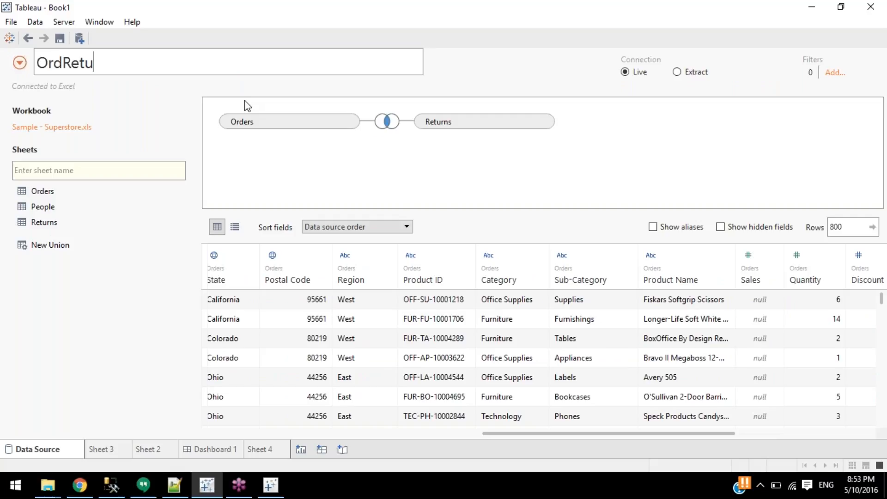
text(rns)
key(Left)
key(Left)
key(Left)
key(Left)
key(Left)
key(Left)
key(Left)
key(Left)
key(Left)
key(Right)
key(Right)
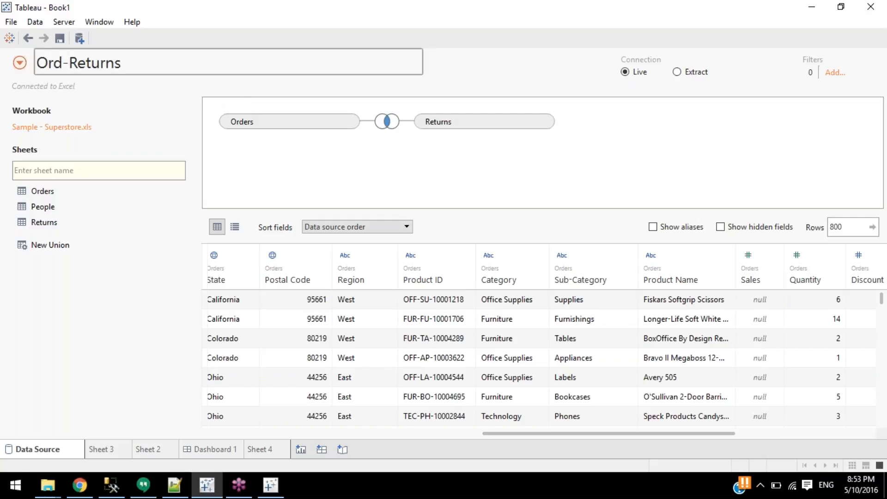
click(33, 84)
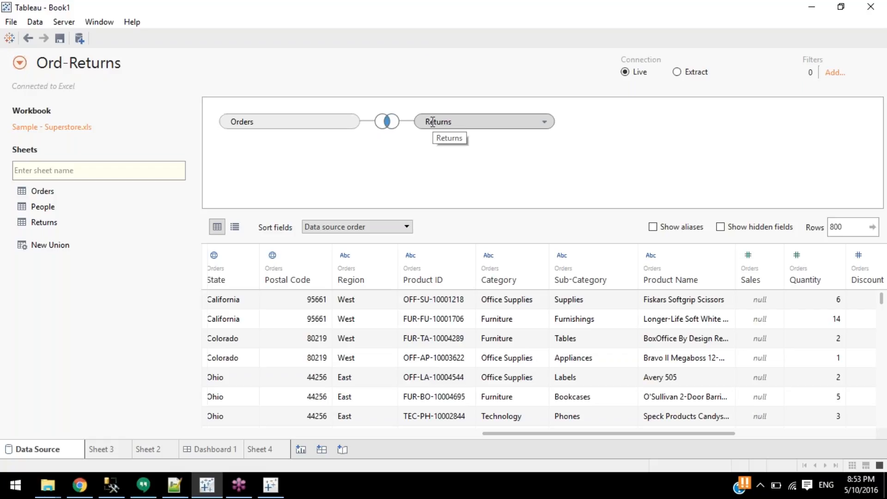
click(19, 63)
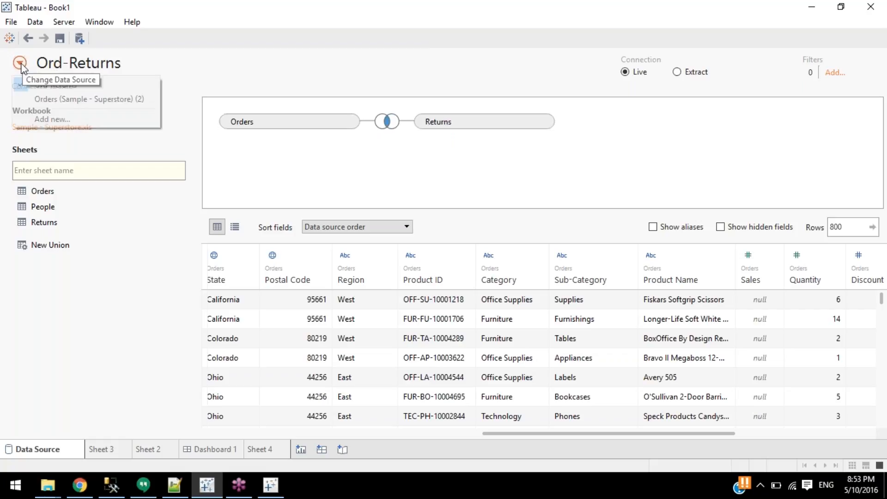
Switch between the Orders (Sample - Superstore) (2) and Ord-Returns data sources.
click(83, 104)
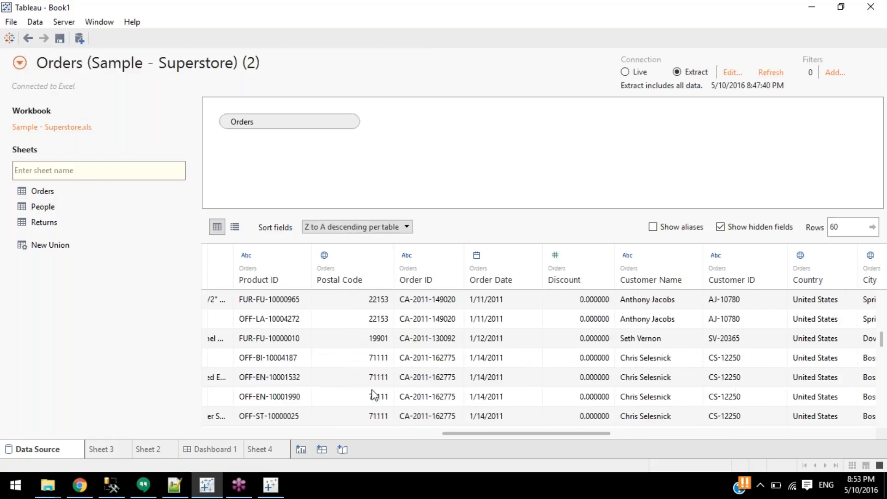
click(398, 432)
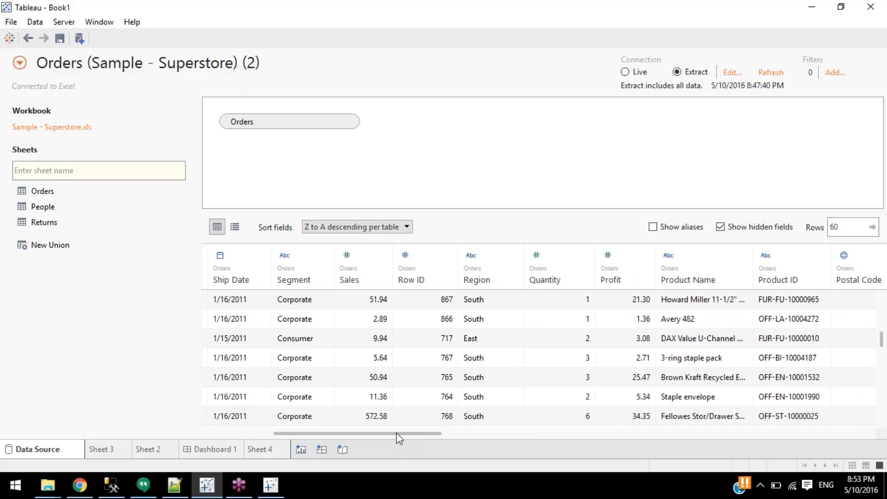
drag(376, 432, 325, 429)
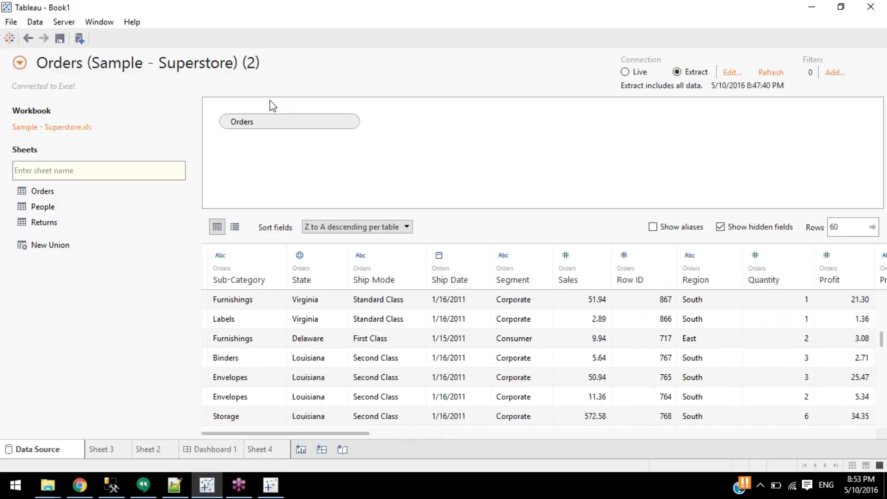
click(21, 61)
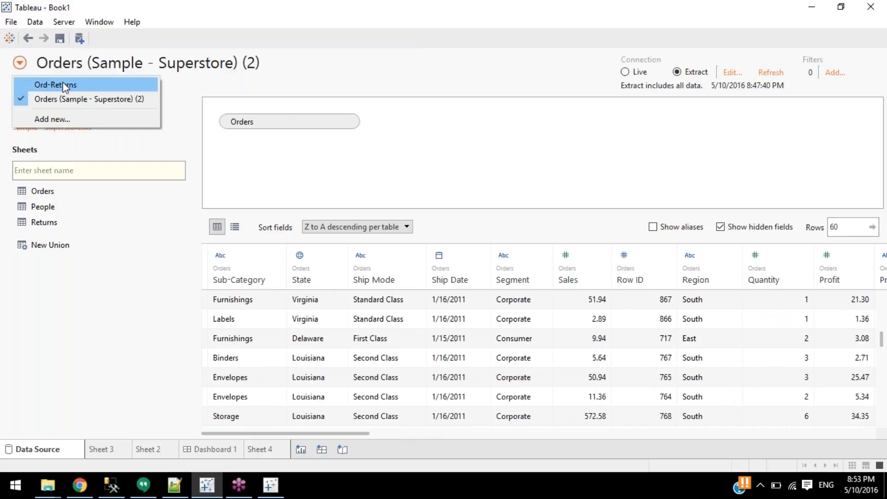
click(64, 85)
click(20, 65)
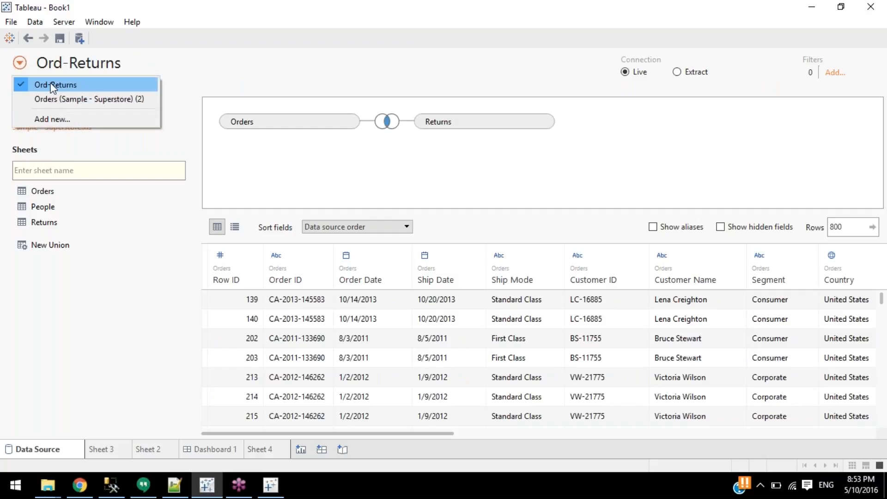
click(10, 23)
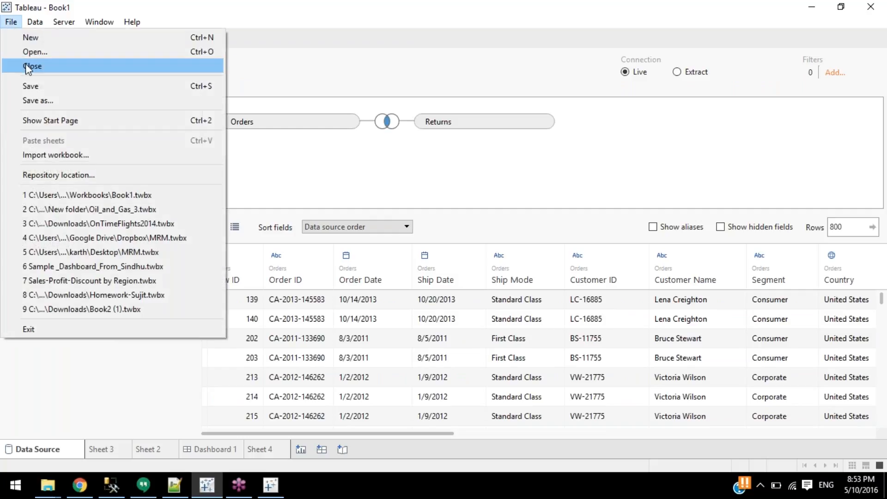
Start closing Ord-Returns, cancel the warning, and set its connection to Extract.
mouse_move(33, 21)
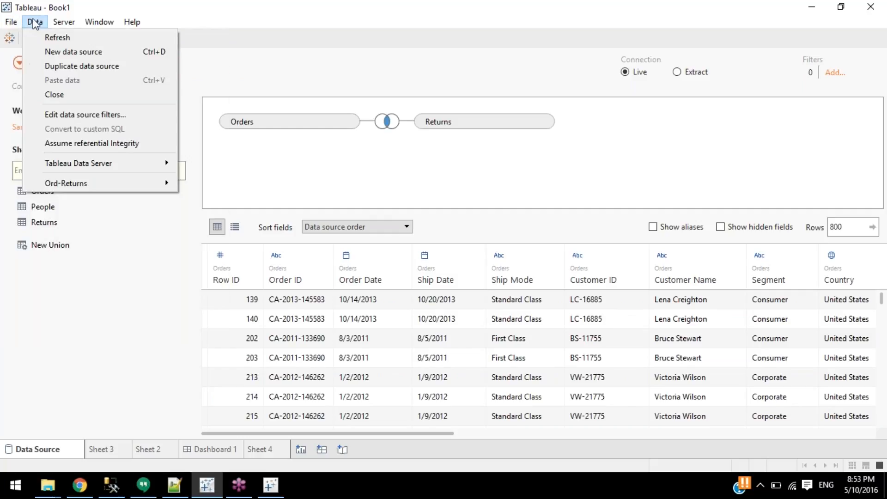
click(50, 95)
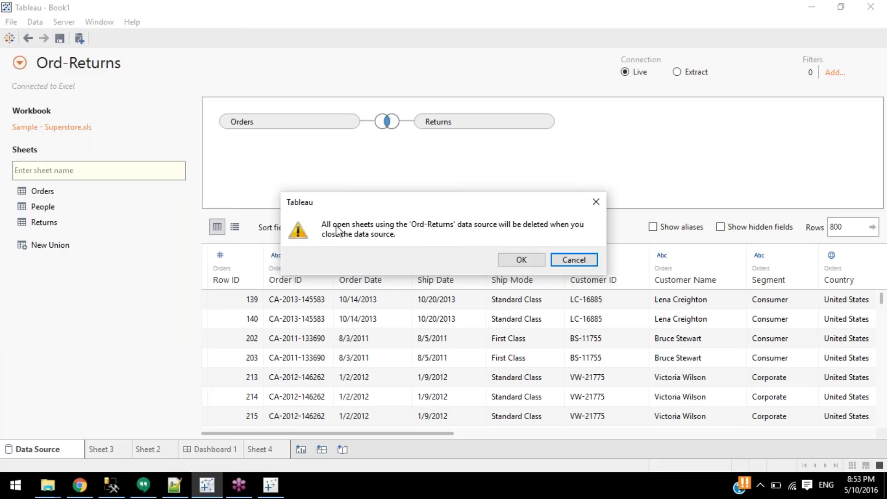
click(574, 260)
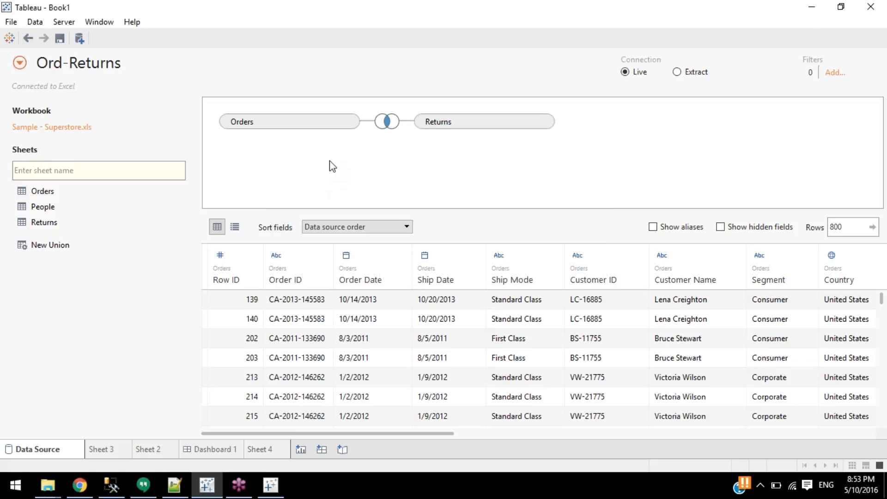
click(678, 72)
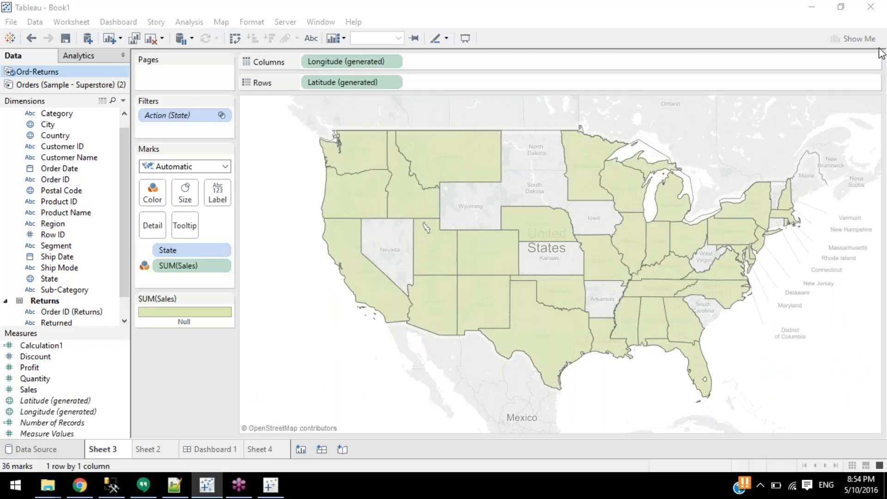
Return to the Ord-Returns data source page and cancel out of its Extract Data settings.
click(57, 451)
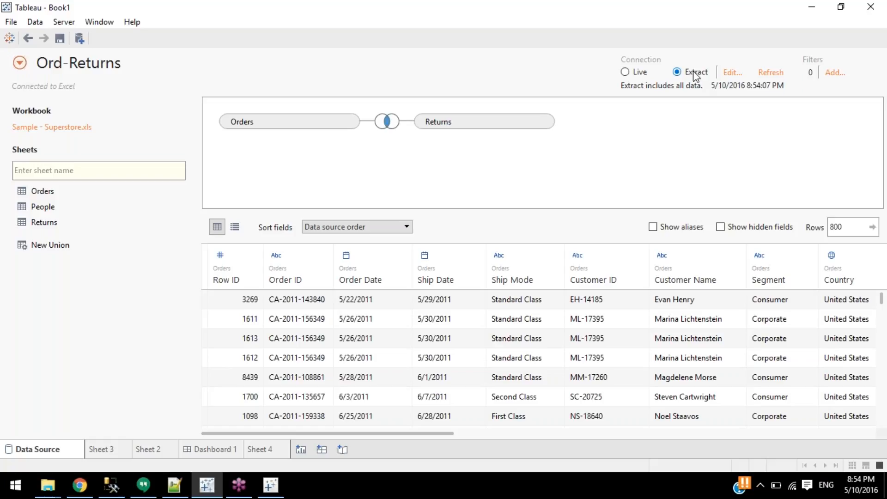
click(733, 74)
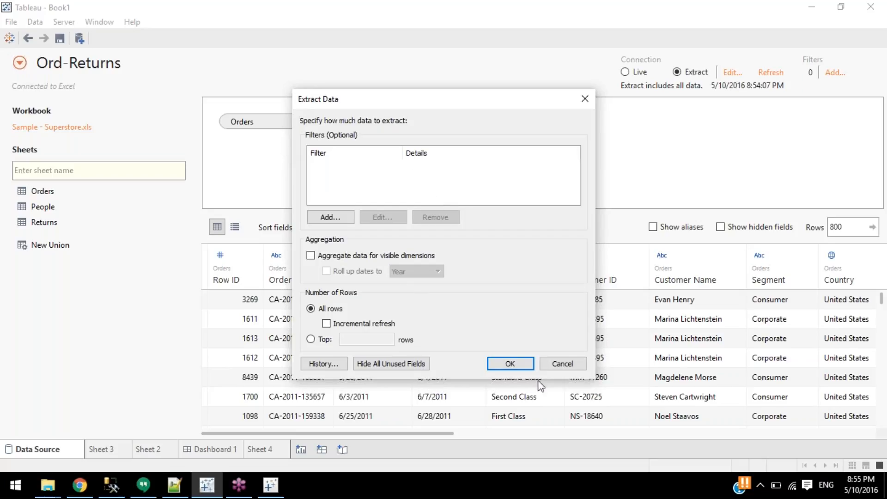
click(584, 98)
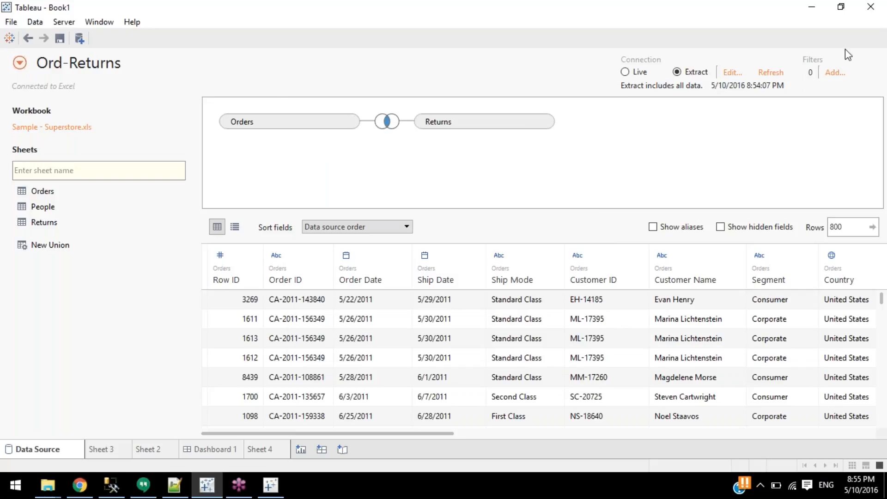
click(834, 72)
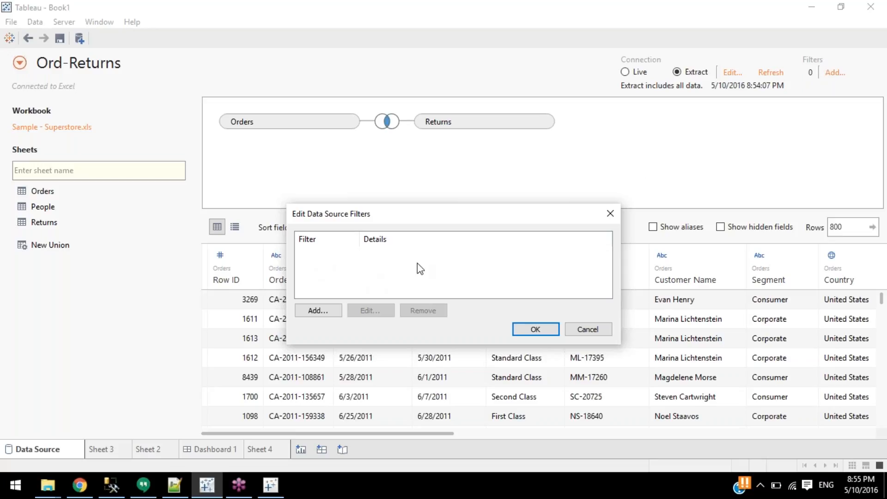
click(319, 311)
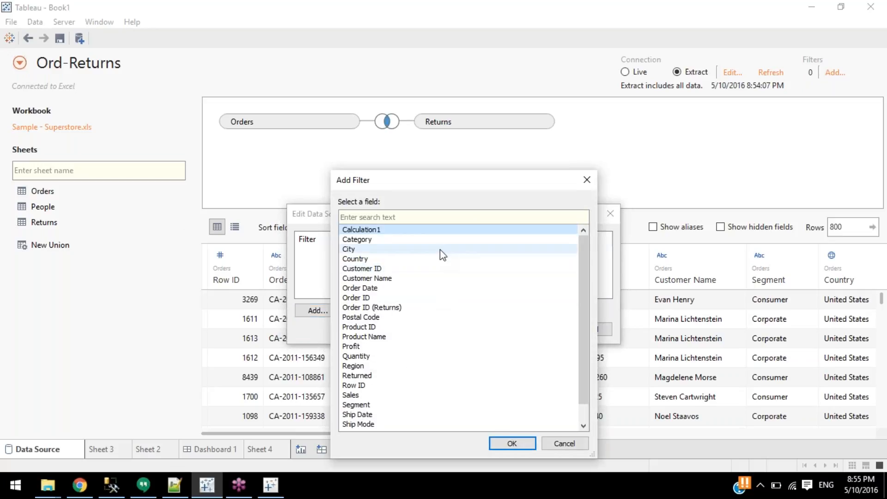
scroll(436, 286, down, 1)
scroll(545, 314, up, 1)
scroll(524, 313, down, 1)
scroll(520, 310, up, 1)
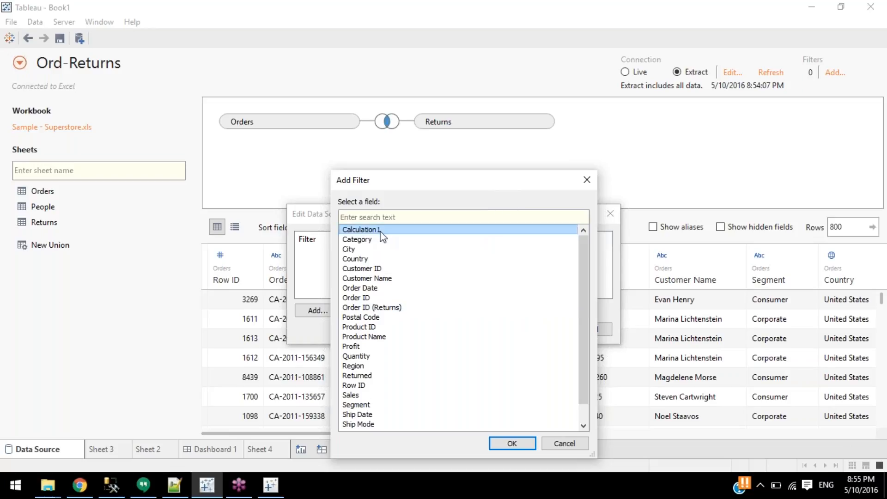
click(586, 180)
click(610, 213)
drag(214, 433, 643, 430)
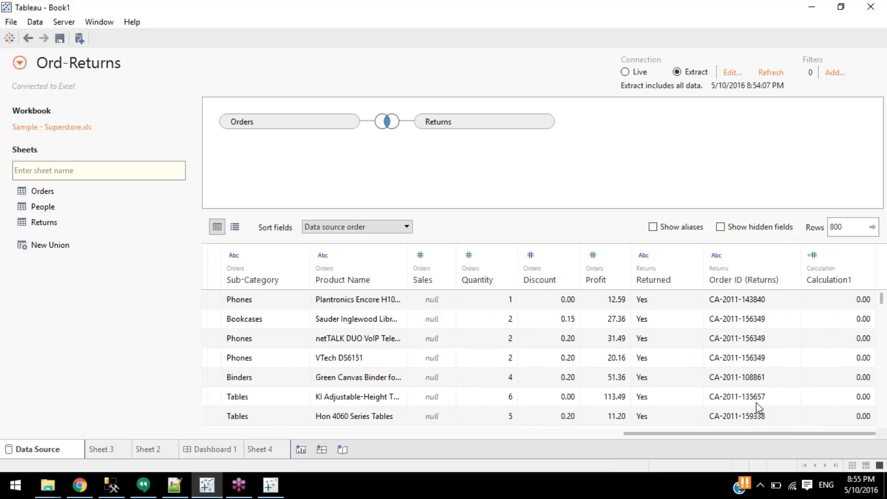
right_click(834, 272)
click(801, 281)
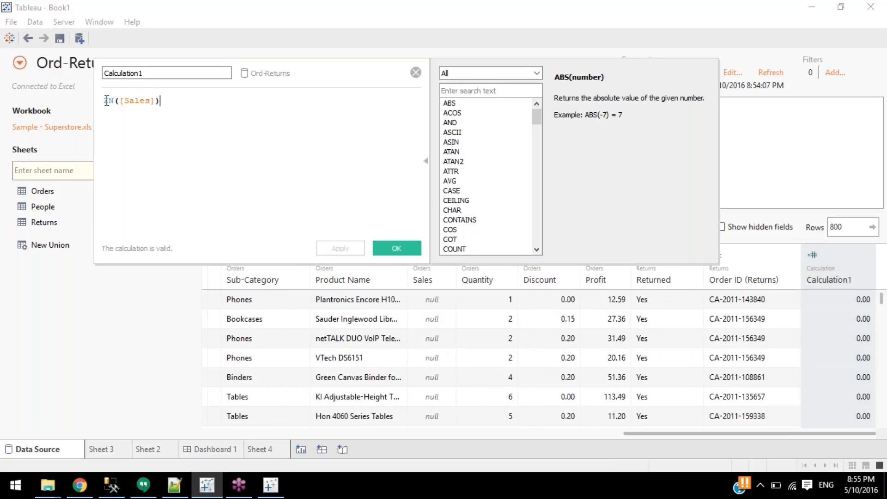
double_click(107, 101)
key(ctrl+a)
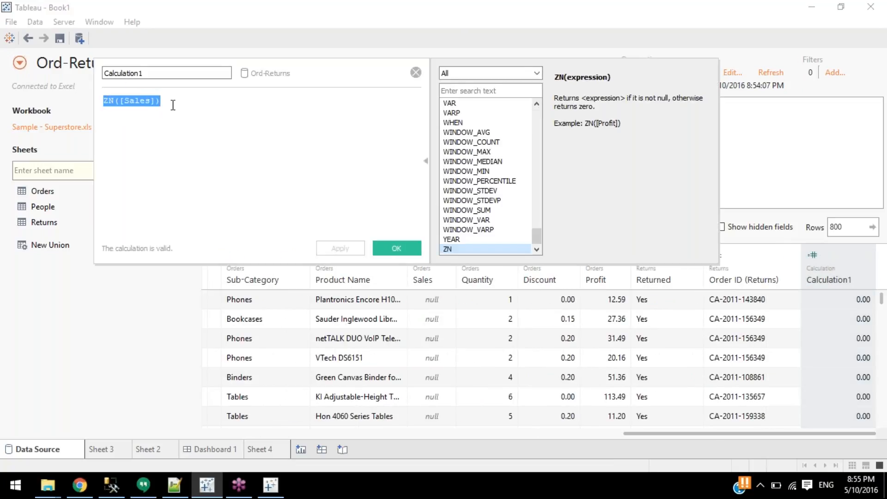
click(415, 73)
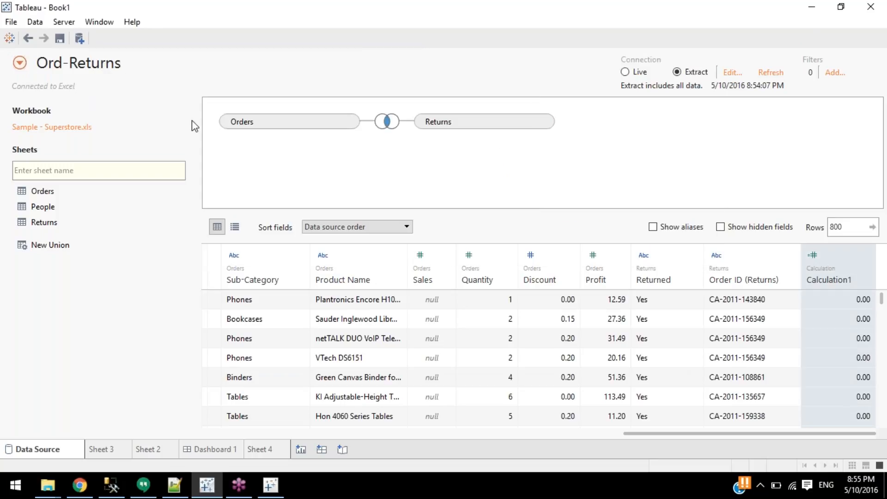
click(21, 62)
Switch to Orders (Sample - Superstore) (2) and open the Order ID - Split 3 calculation for editing.
click(20, 97)
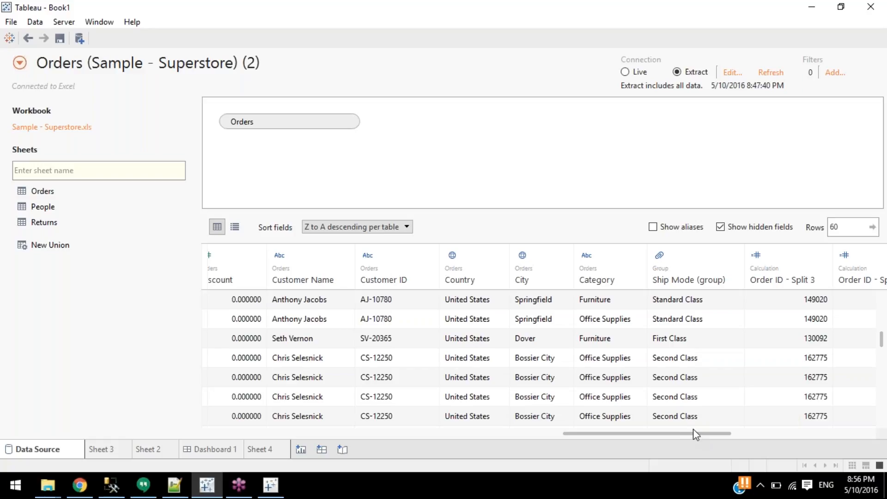
drag(698, 436, 798, 434)
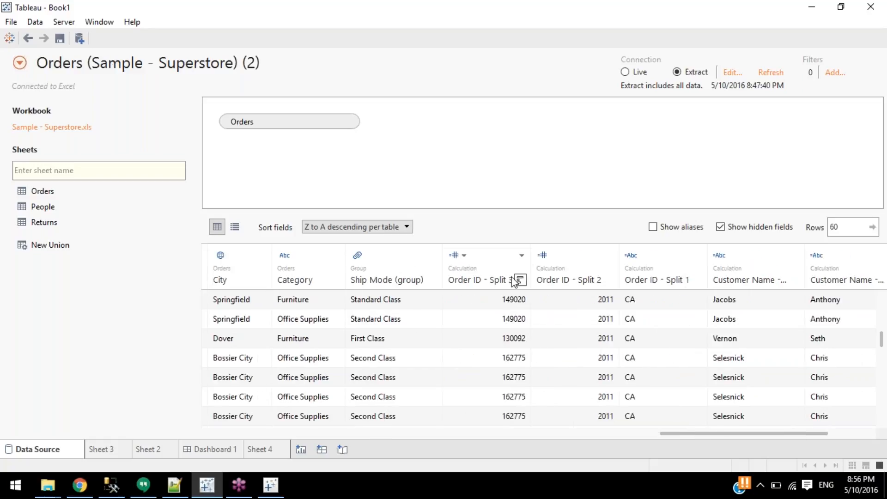
right_click(487, 275)
click(526, 279)
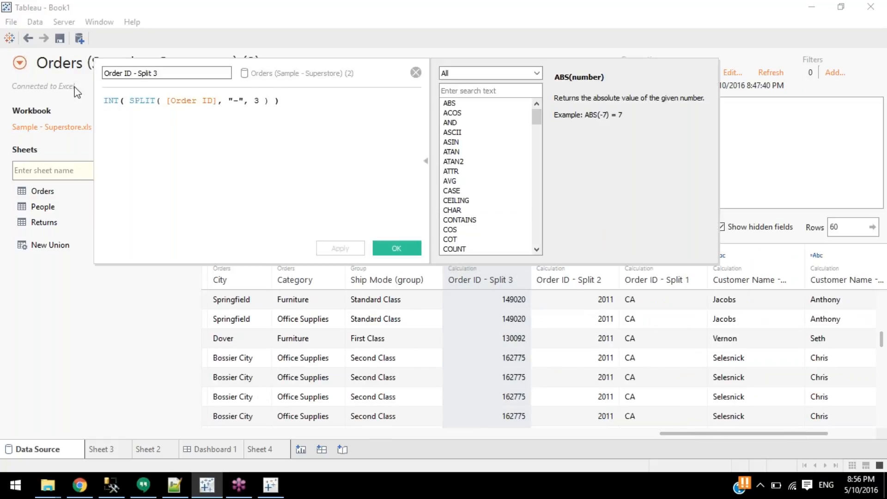
Inspect the parts of INT(SPLIT([Order ID], "-", 3)), then close the formula unchanged.
drag(102, 101, 347, 97)
click(347, 97)
click(136, 100)
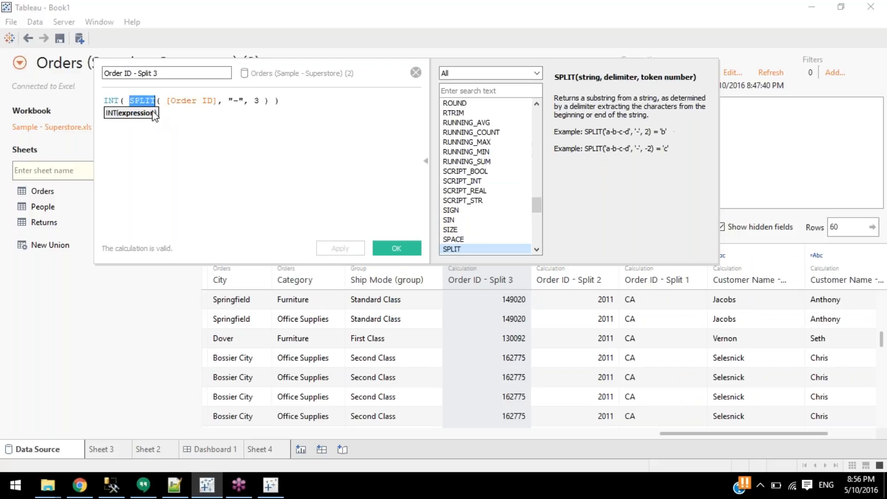
click(196, 100)
double_click(197, 100)
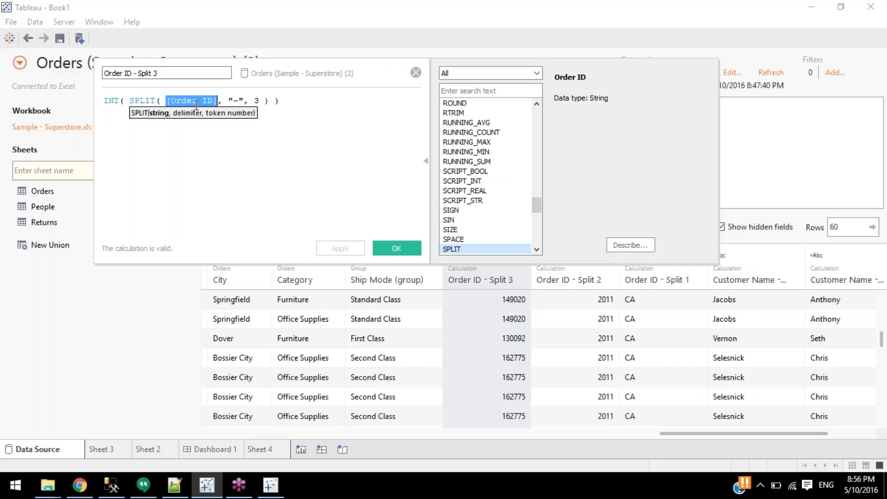
double_click(256, 101)
double_click(236, 100)
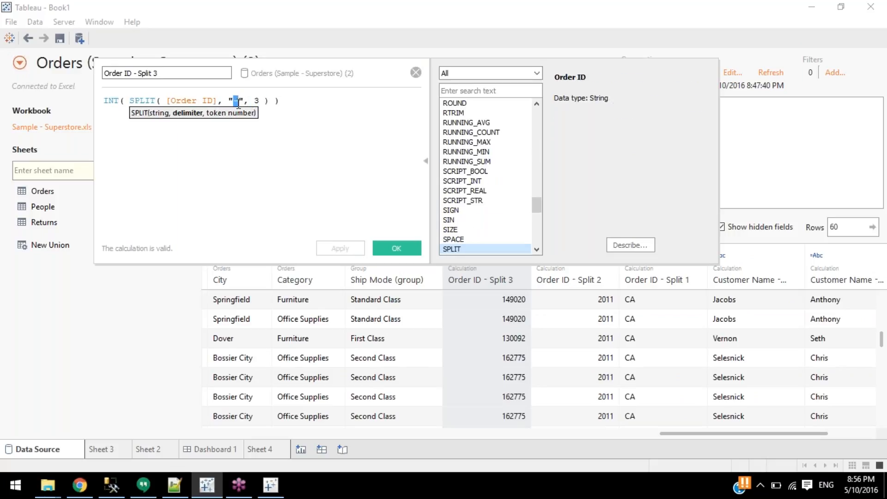
click(416, 72)
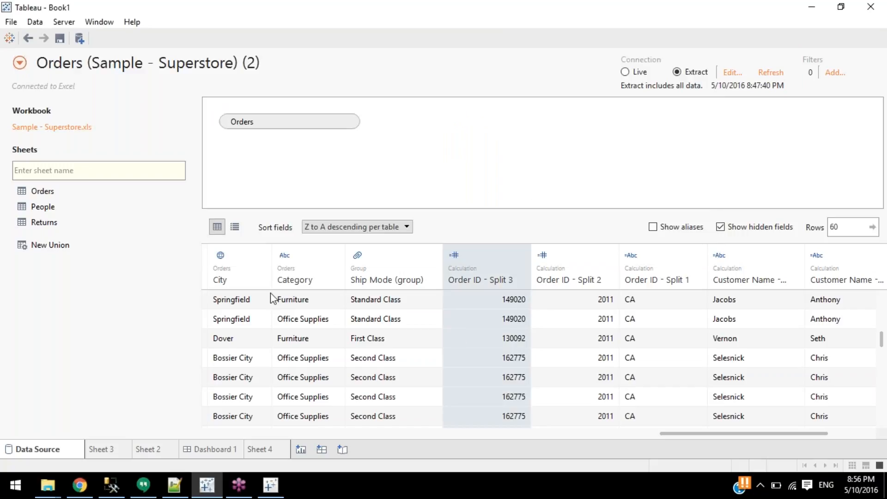
Create a new calculated field from the Order Date column.
drag(696, 433, 454, 422)
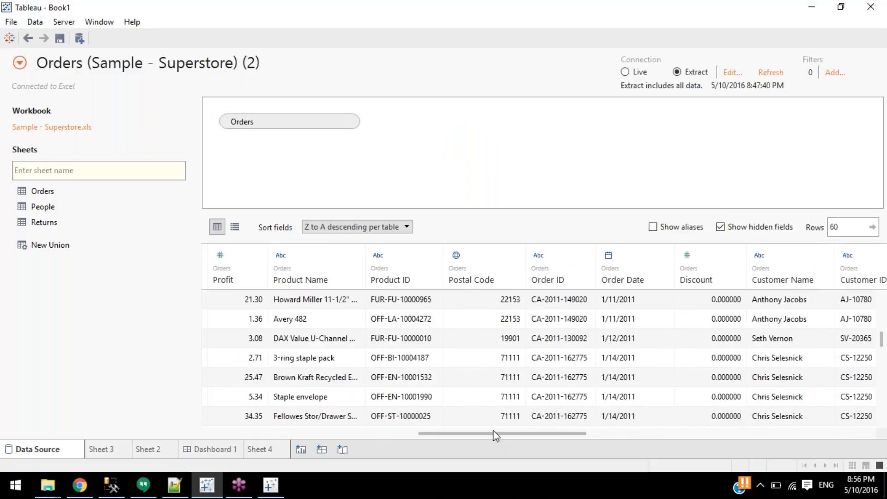
right_click(557, 279)
click(632, 272)
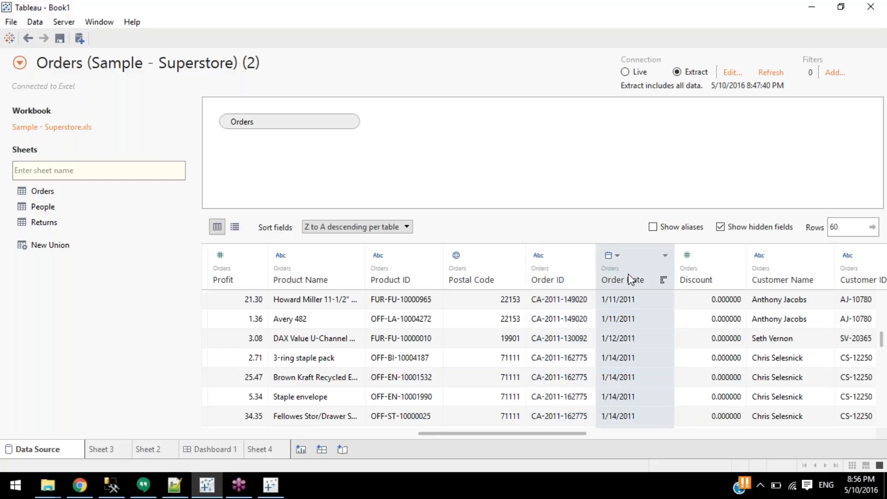
right_click(629, 271)
click(675, 333)
Enter YEAR([Order Date]) as the Calculation2 formula and set its data type to String.
click(263, 142)
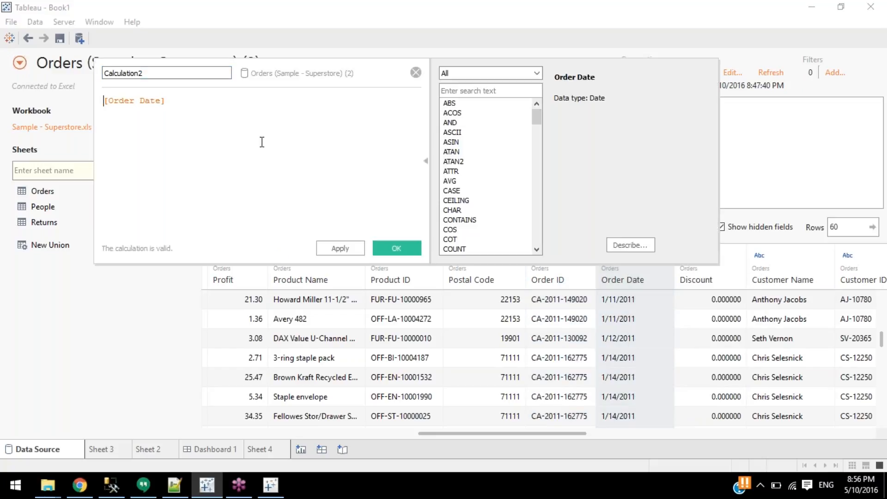
text(year)
key(Return)
key(End)
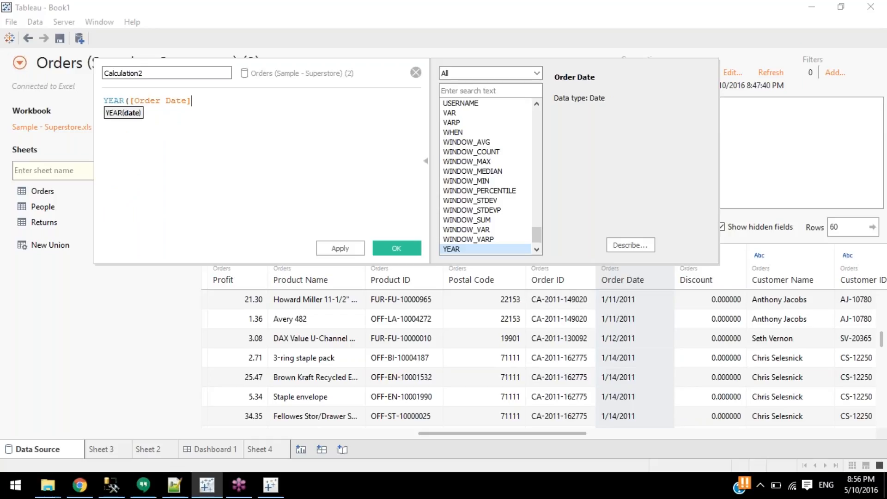
text())
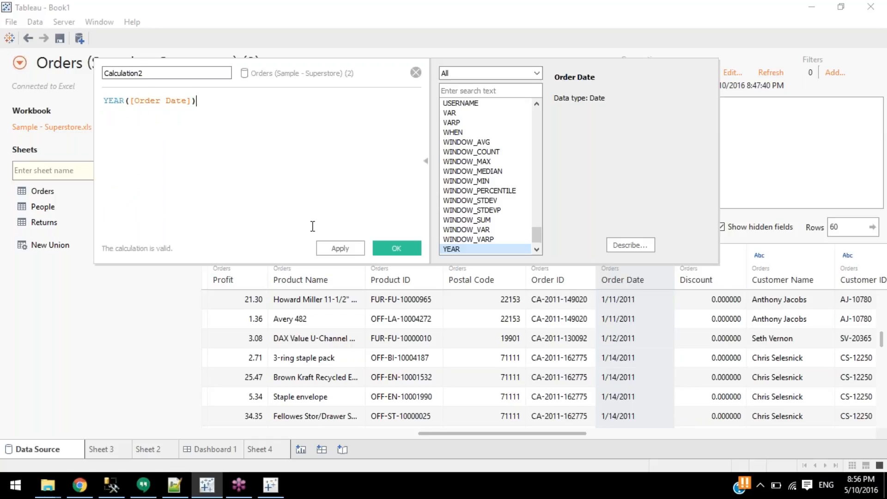
click(393, 246)
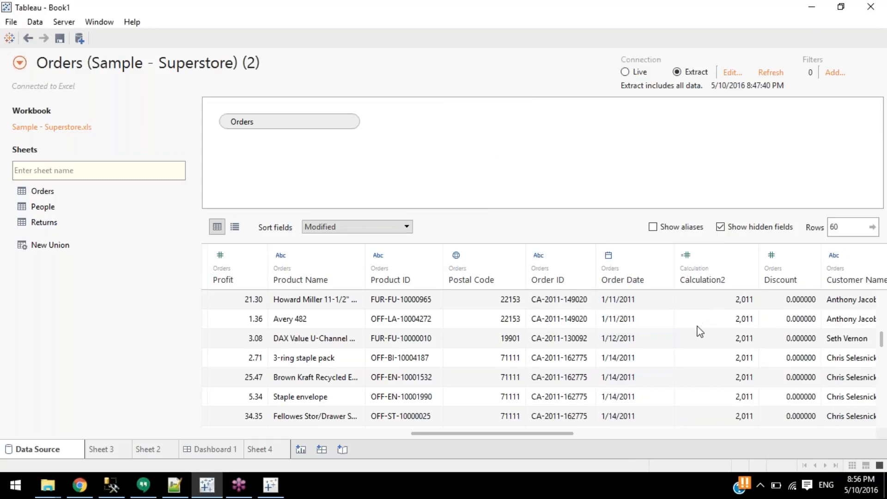
click(687, 257)
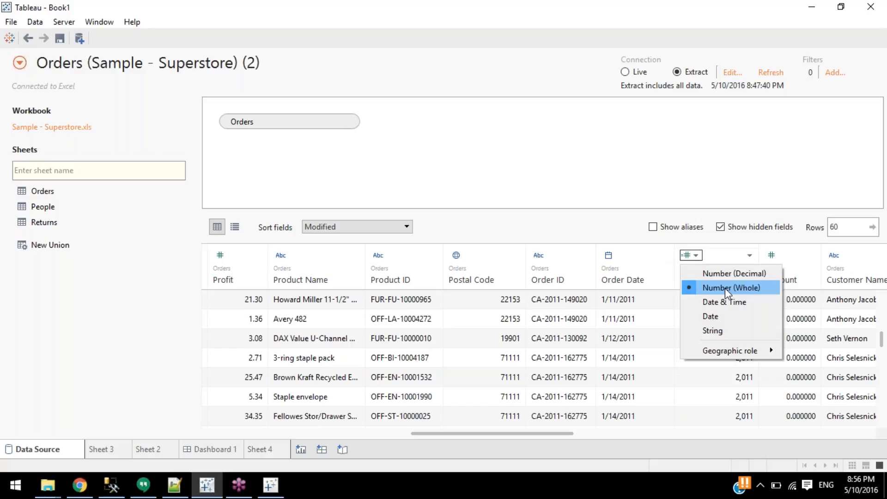
click(728, 330)
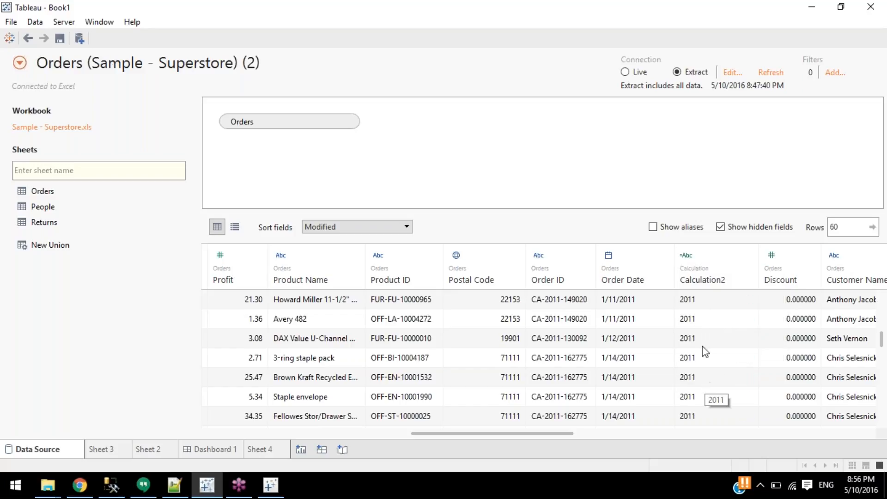
Open the data source filters and start a new filter on Calculation2.
click(719, 281)
click(840, 76)
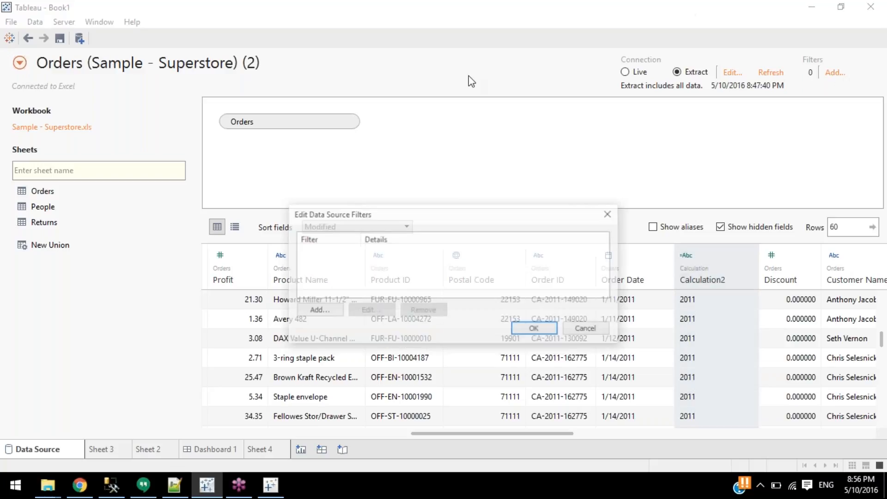
click(319, 309)
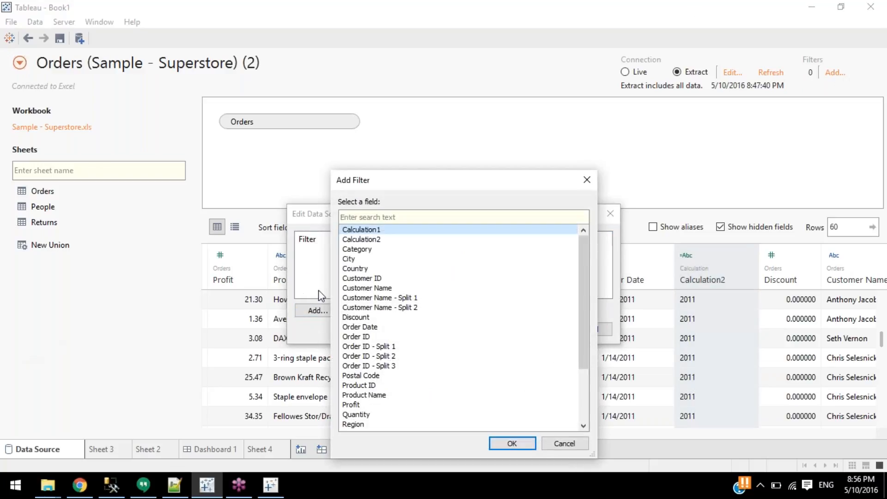
double_click(361, 239)
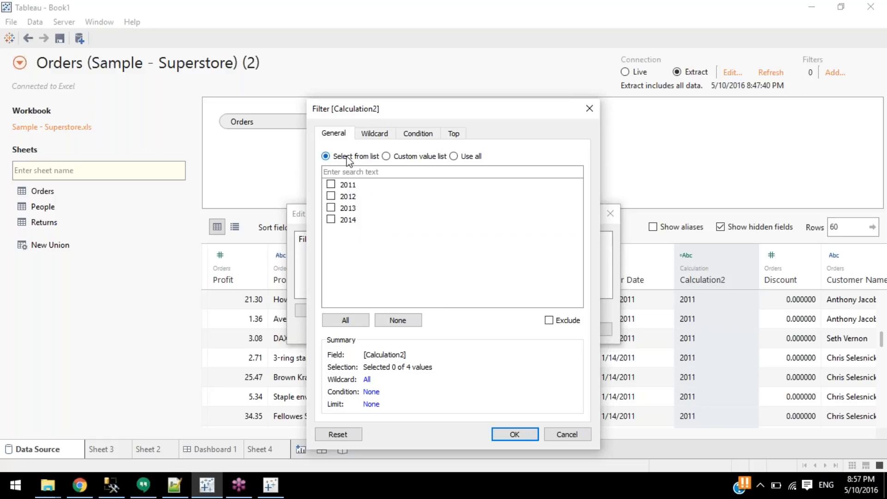
Try a custom value list with 201, cancel it, and pick Customer Name as the filter field instead.
click(409, 157)
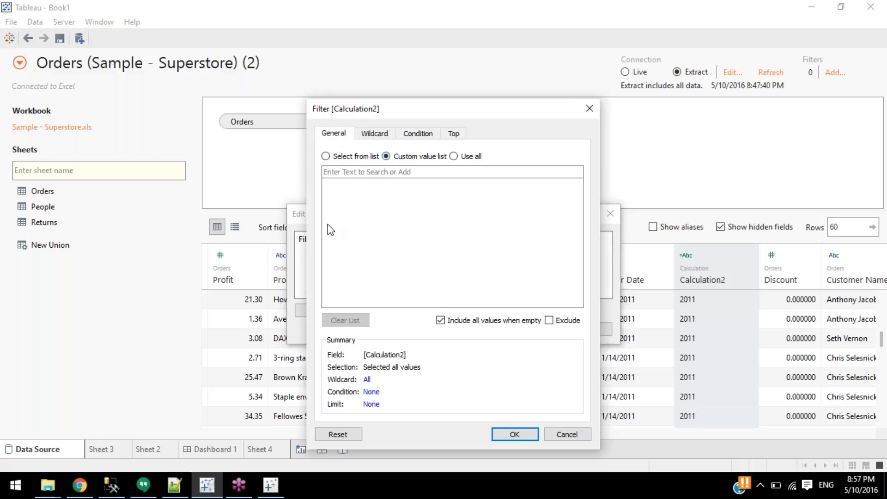
click(354, 174)
text(201)
key(BackSpace)
key(BackSpace)
key(BackSpace)
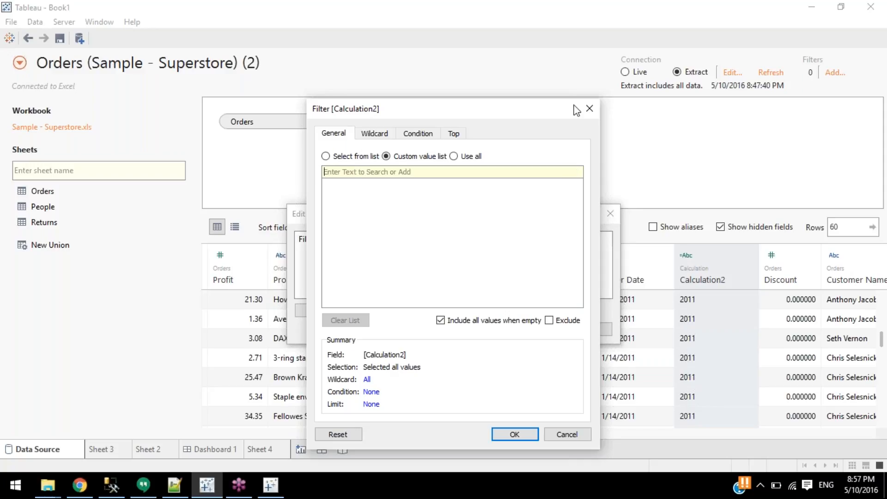
click(589, 109)
click(313, 312)
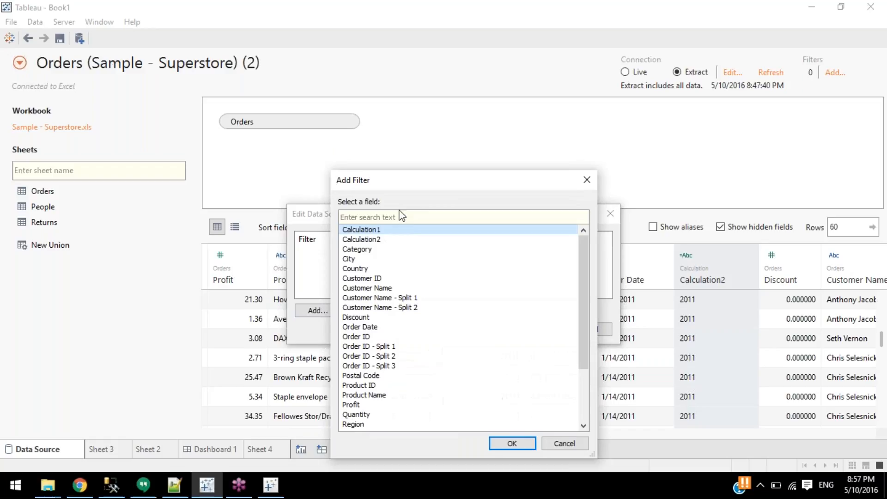
click(389, 289)
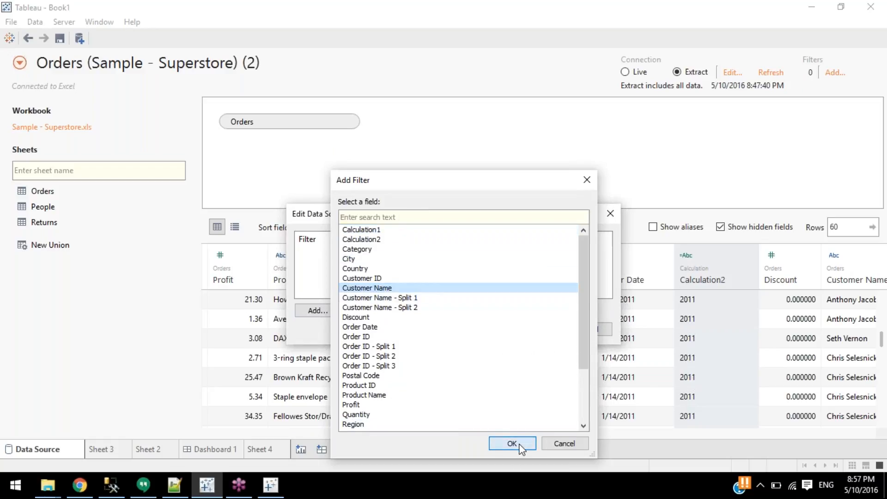
Confirm Customer Name as the filter field and test 2011 and 2012 in a custom value list.
click(512, 443)
mouse_move(577, 190)
mouse_down()
mouse_move(582, 287)
mouse_move(577, 176)
mouse_up()
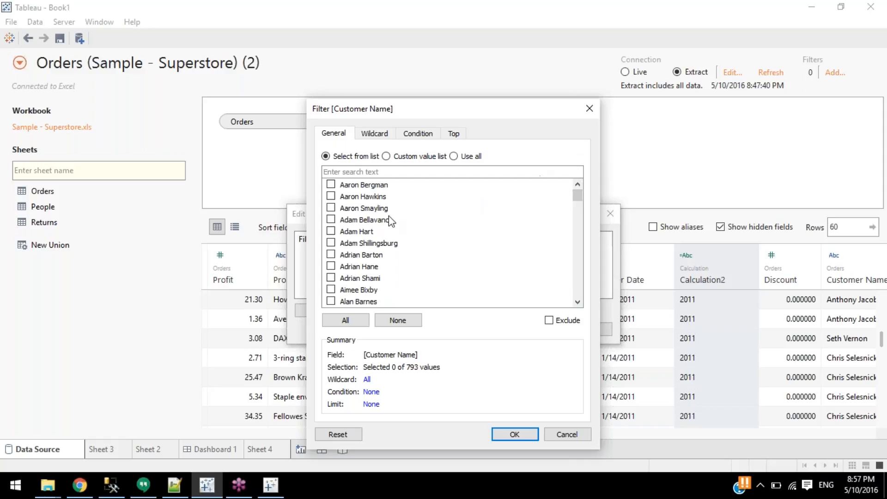
drag(574, 202, 563, 236)
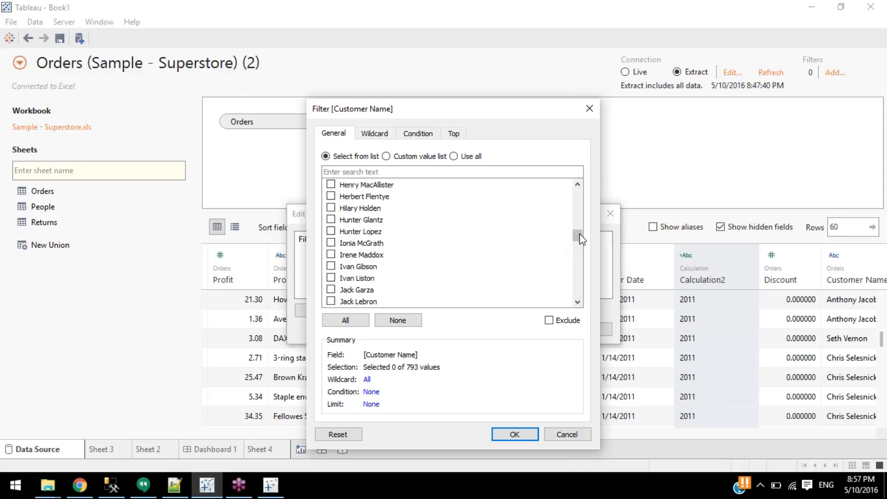
mouse_move(576, 234)
mouse_down()
mouse_move(578, 296)
mouse_move(578, 233)
mouse_up()
click(409, 157)
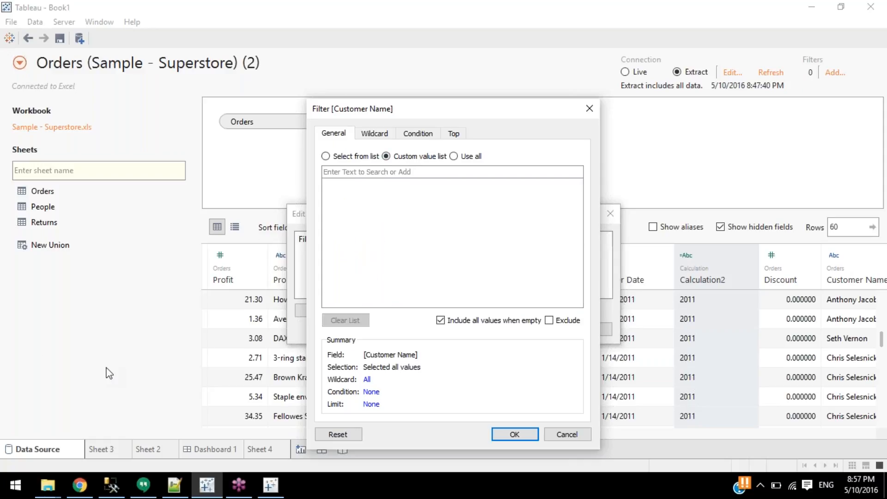
text(2011)
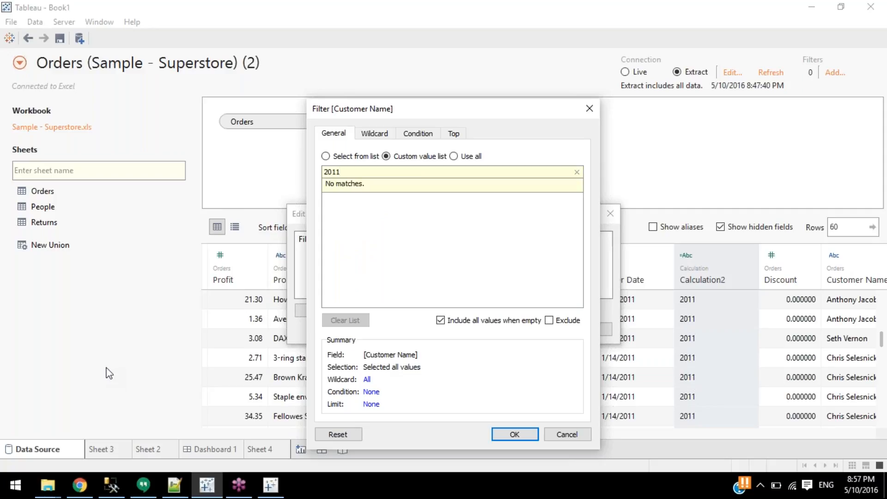
key(BackSpace)
key(BackSpace)
key(BackSpace)
key(BackSpace)
text(2012)
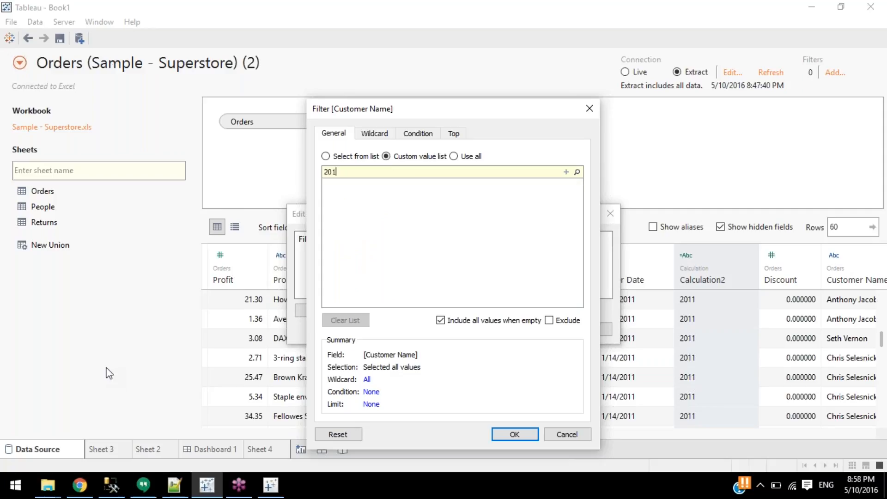
key(BackSpace)
key(BackSpace)
key(BackSpace)
key(BackSpace)
click(326, 156)
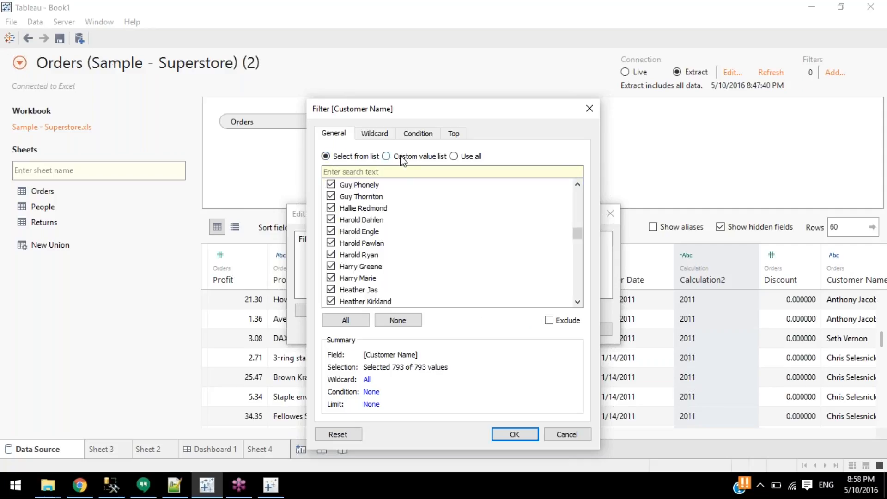
Search the custom value list for a customer, add one match, and clear the search.
click(403, 157)
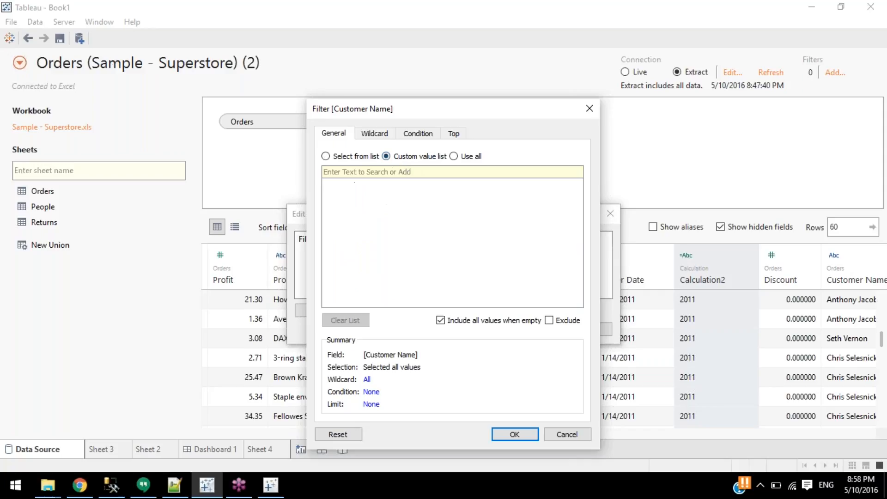
text(guy)
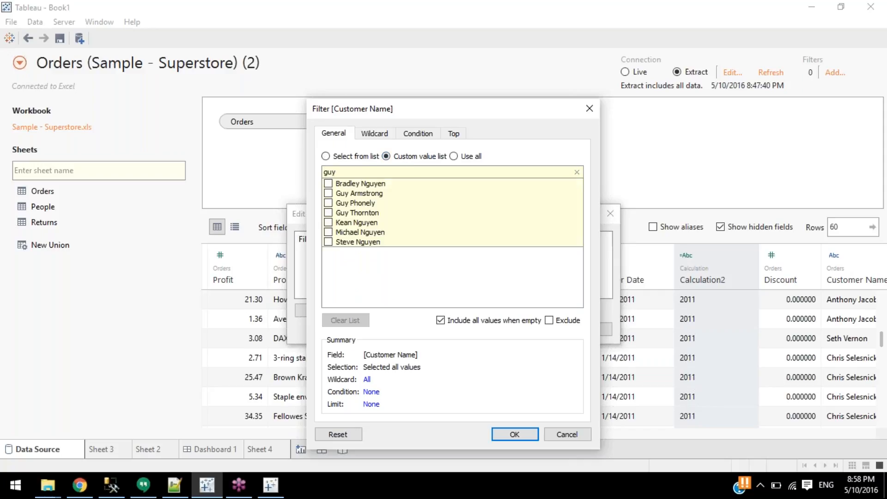
click(328, 204)
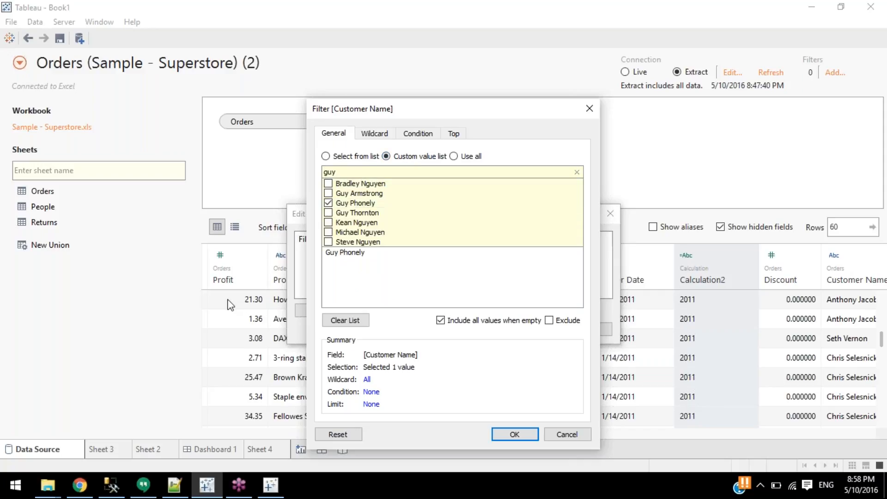
click(577, 172)
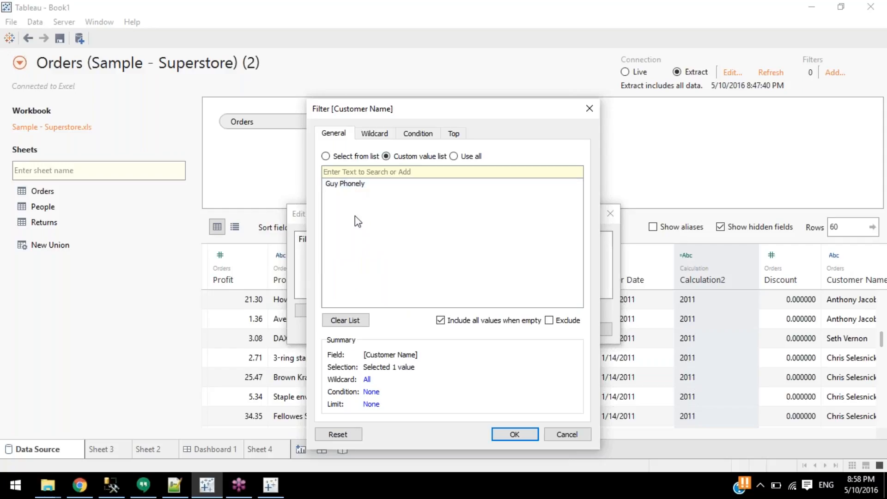
mouse_move(366, 186)
Toggle the Customer Name filter between Use all and Select from list.
click(454, 157)
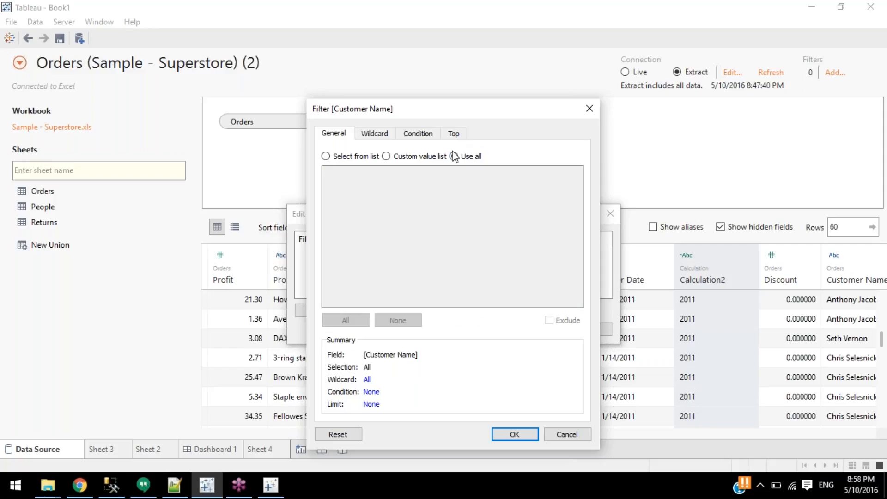
click(346, 158)
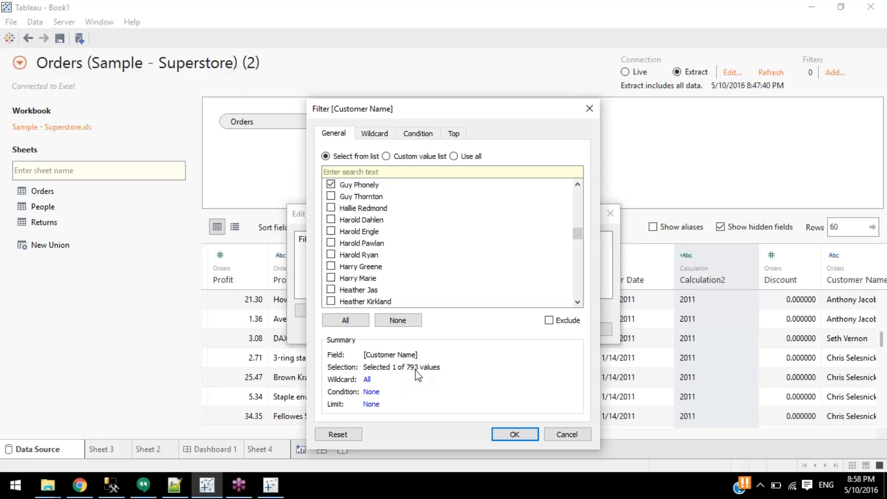
click(467, 157)
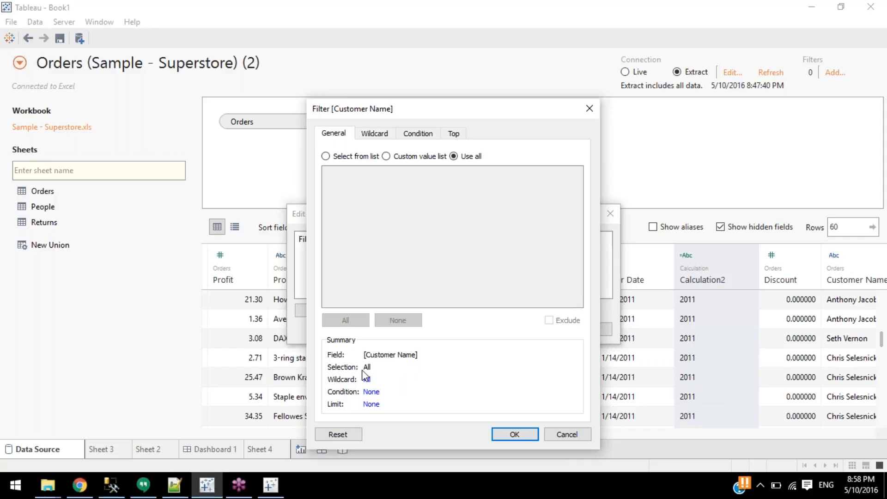
click(326, 156)
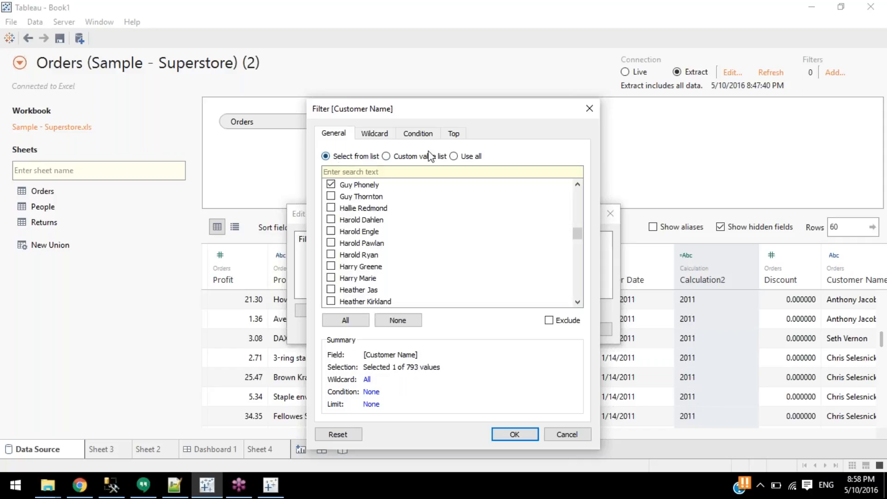
click(472, 157)
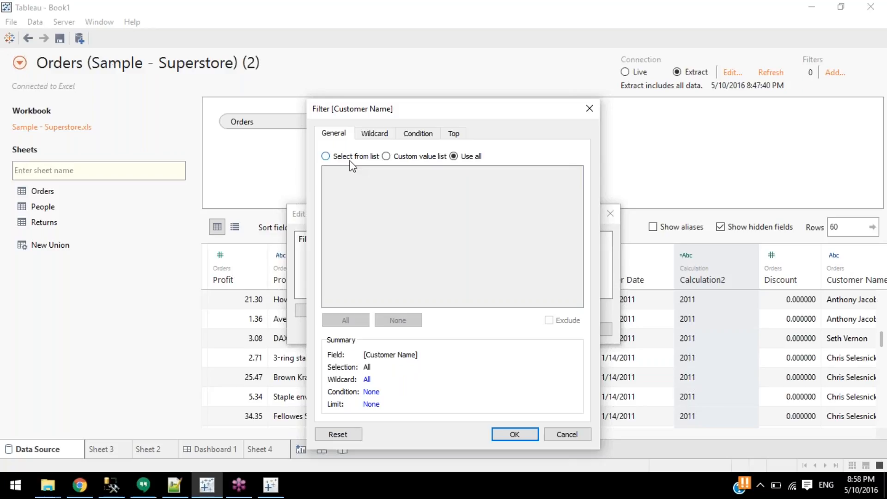
click(352, 160)
Clear all customer selections and tick three customers in the list.
click(351, 321)
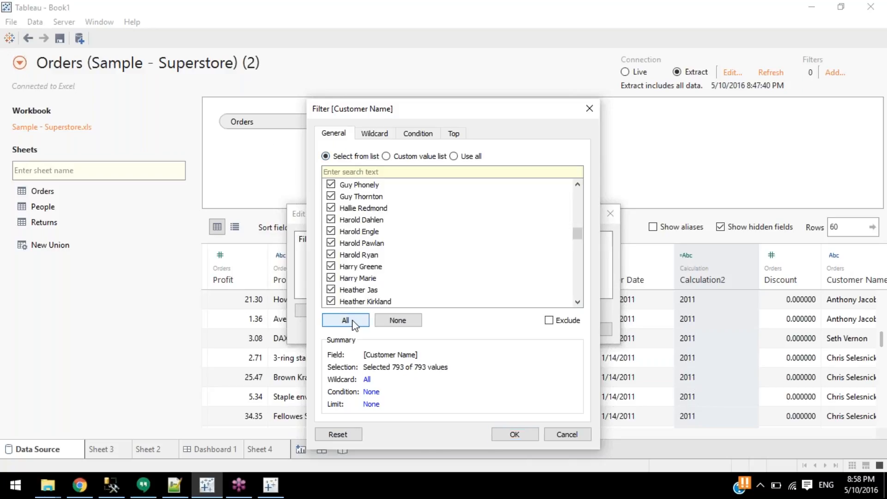
click(332, 278)
click(332, 266)
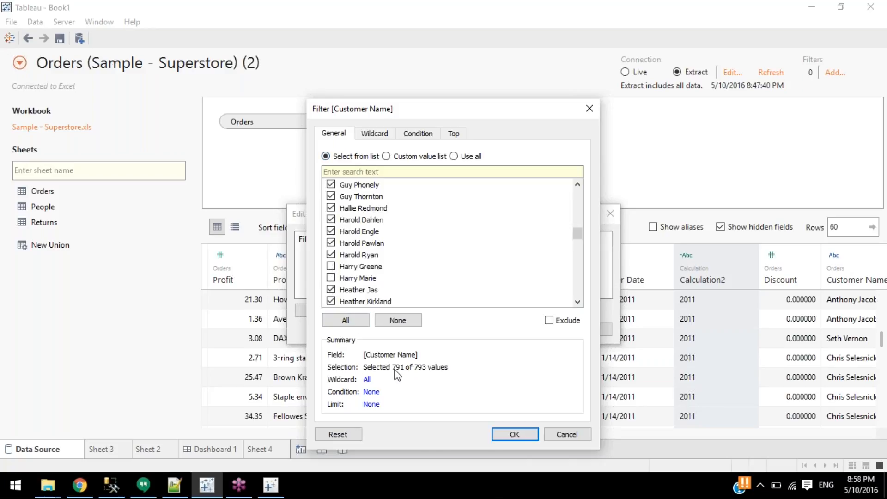
click(391, 321)
click(331, 278)
click(331, 266)
click(397, 319)
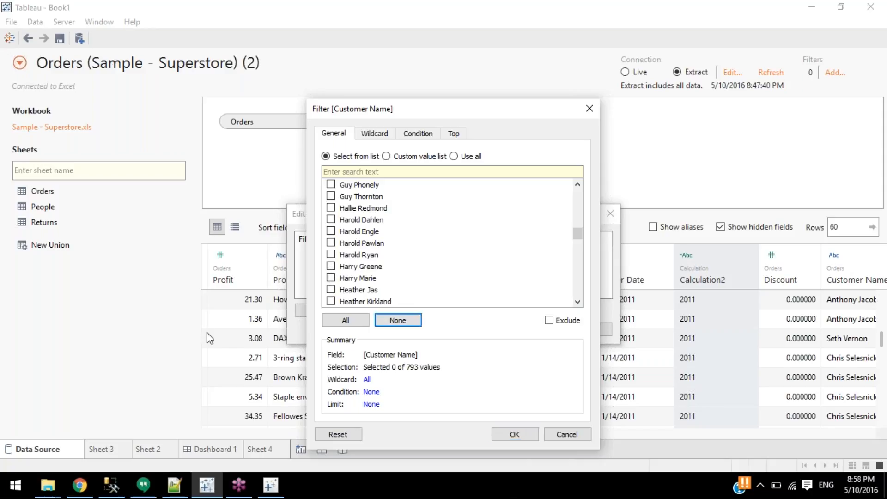
click(331, 232)
click(331, 243)
click(331, 254)
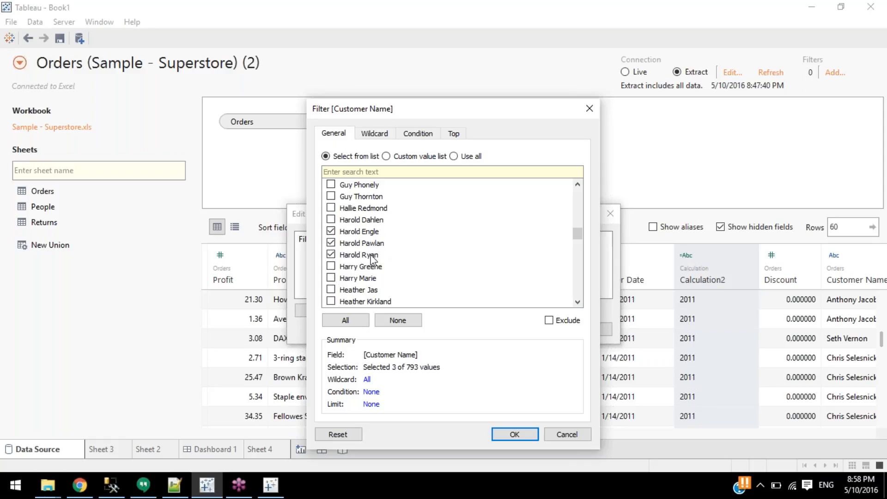
Exclude the three ticked customers, leaving 3 of 793 values excluded.
click(548, 320)
click(549, 320)
click(346, 320)
click(331, 254)
click(330, 242)
click(330, 231)
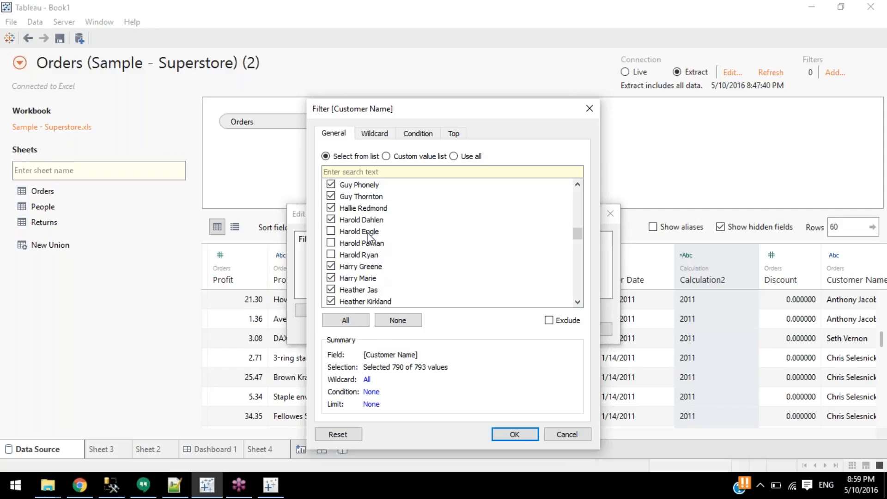
click(398, 320)
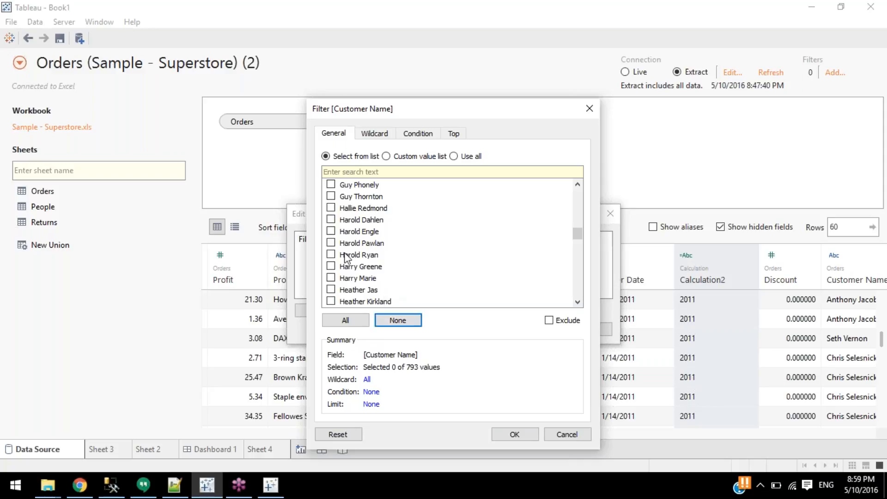
click(331, 255)
click(330, 242)
click(330, 231)
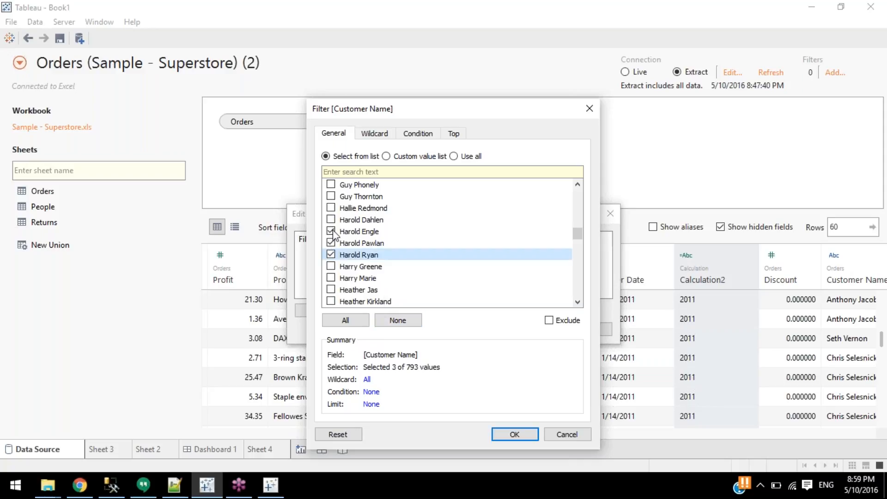
click(549, 320)
Dismiss the Customer Name filter and Edit Data Source Filters dialogs, then choose the Live connection.
click(876, 33)
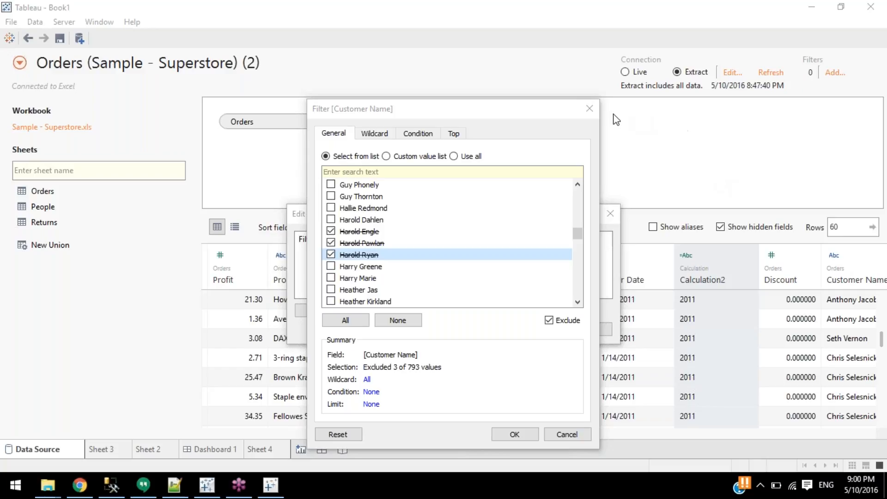
click(589, 109)
click(608, 218)
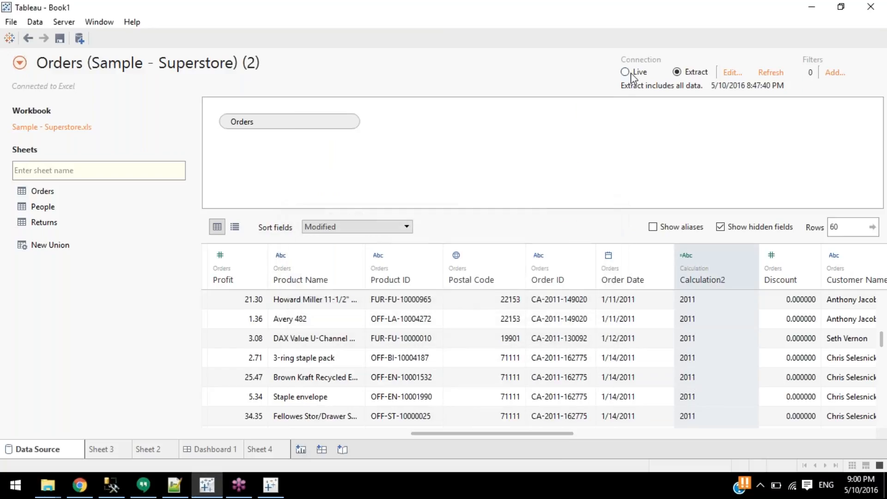
click(626, 72)
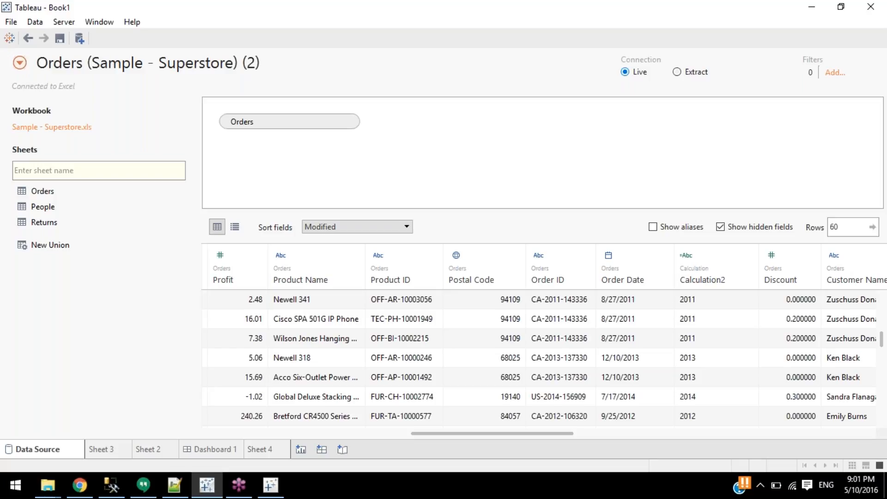
Switch the Orders (Sample - Superstore) (2) connection from Live to Extract.
click(678, 72)
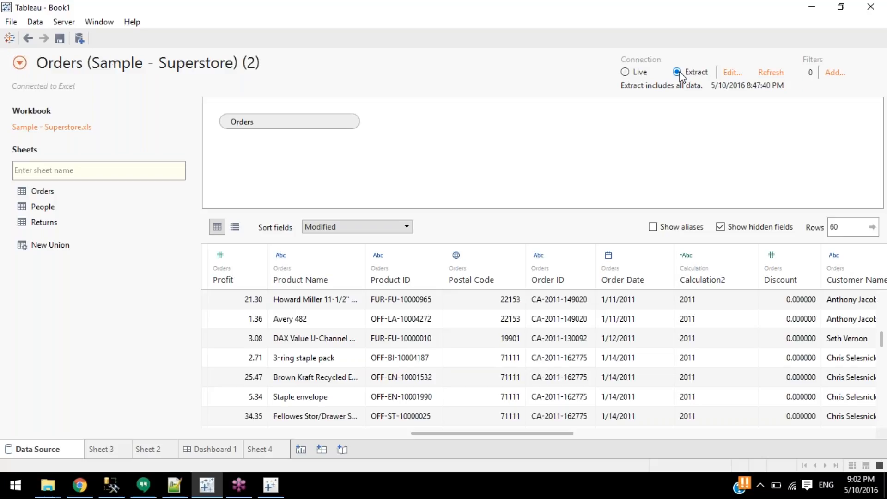
right_click(461, 275)
key(Escape)
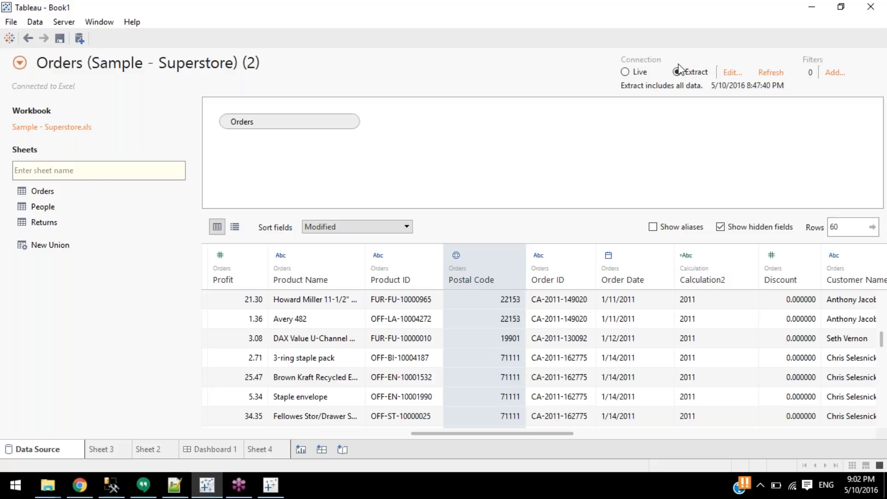
click(726, 70)
click(872, 29)
Copy the Postal Code column's values and bring up the alpha-numeric zip code notes in Notepad++.
click(873, 27)
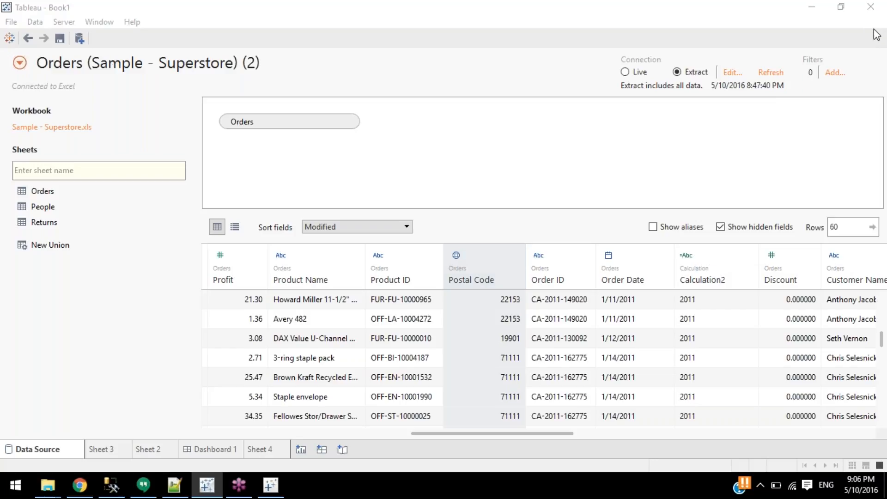
click(567, 167)
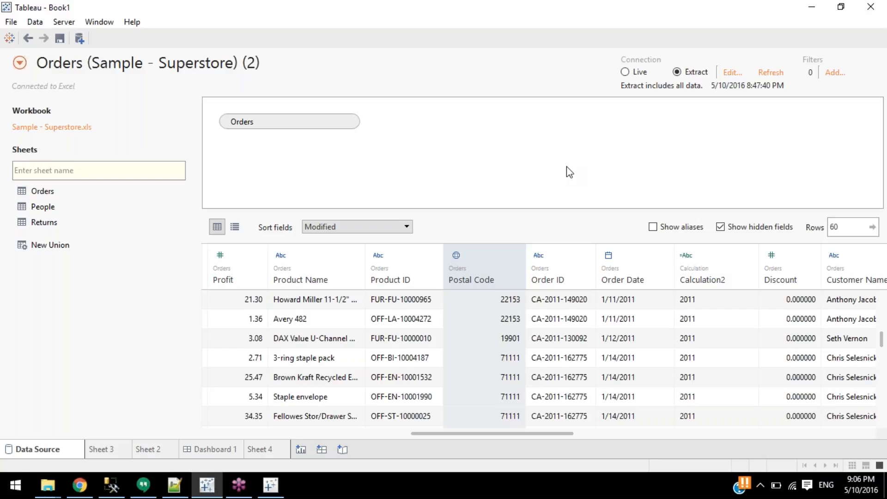
click(878, 163)
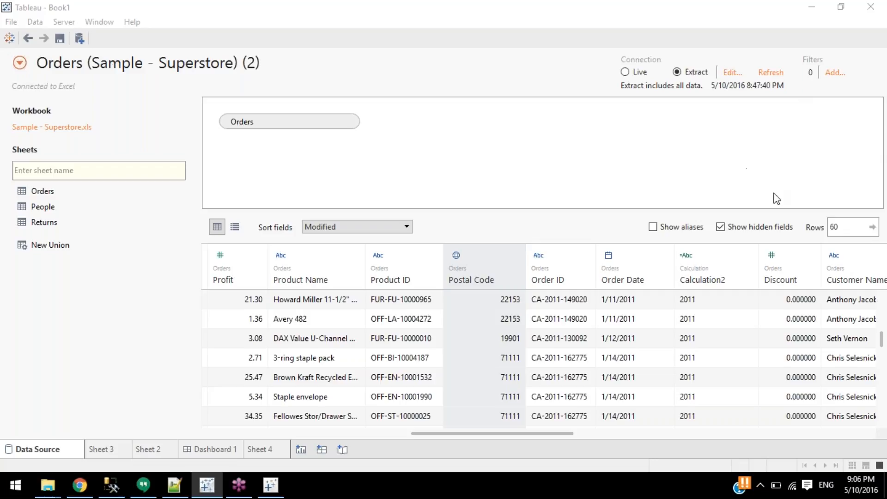
right_click(483, 275)
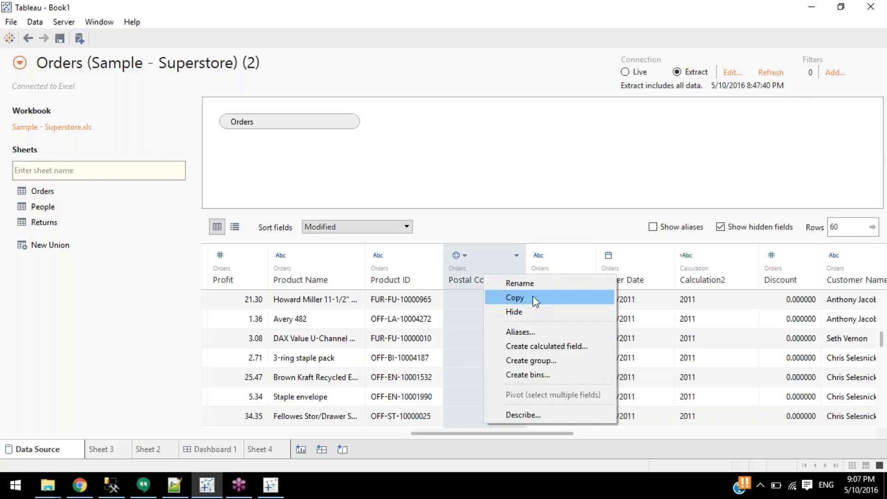
click(531, 298)
click(187, 486)
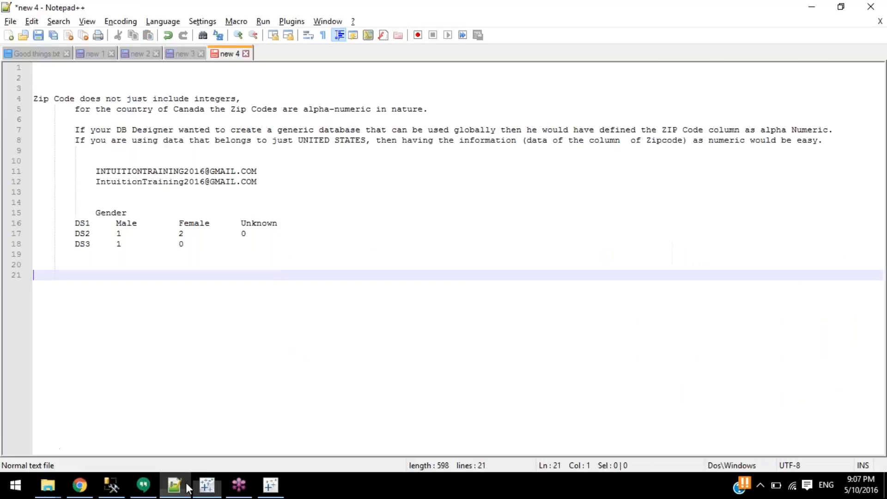
Paste the postal codes at line 21 of the notes, review them, and return to Tableau.
key(ctrl+v)
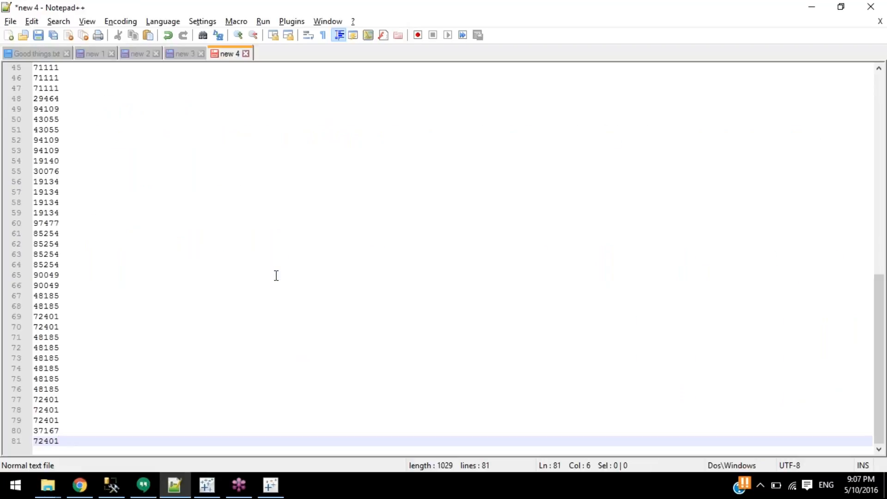
scroll(265, 281, up, 15)
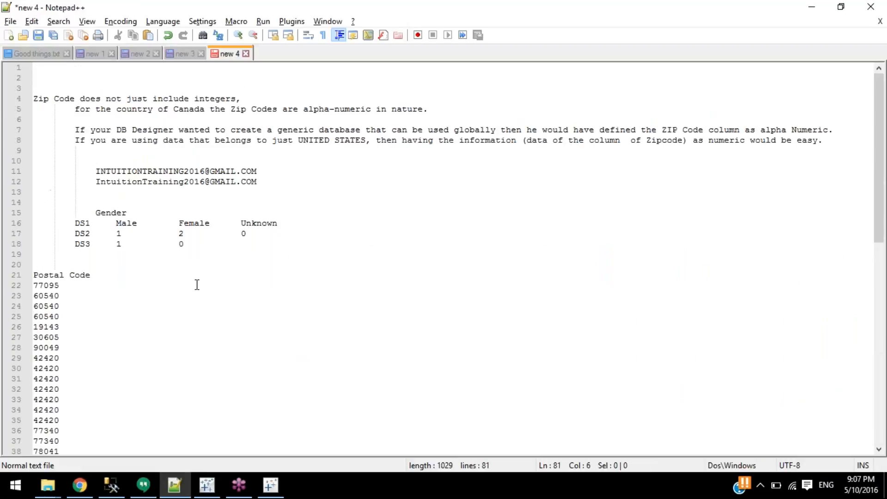
scroll(132, 283, down, 5)
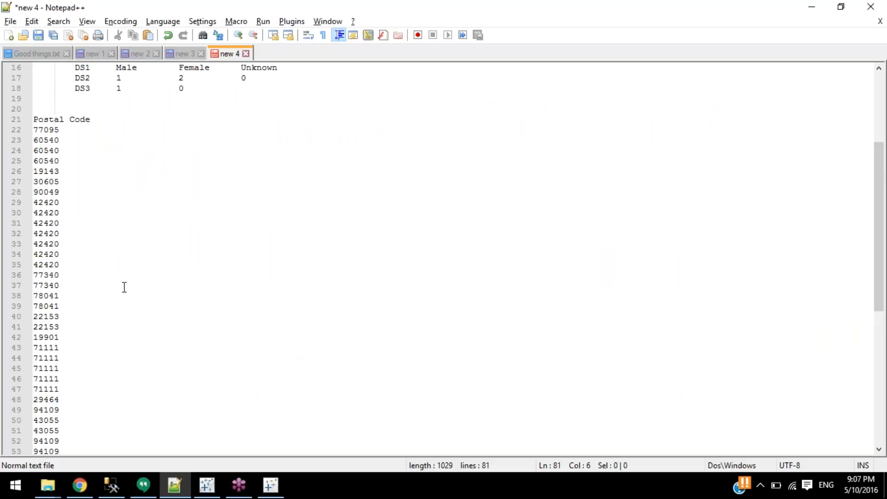
key(alt+Tab)
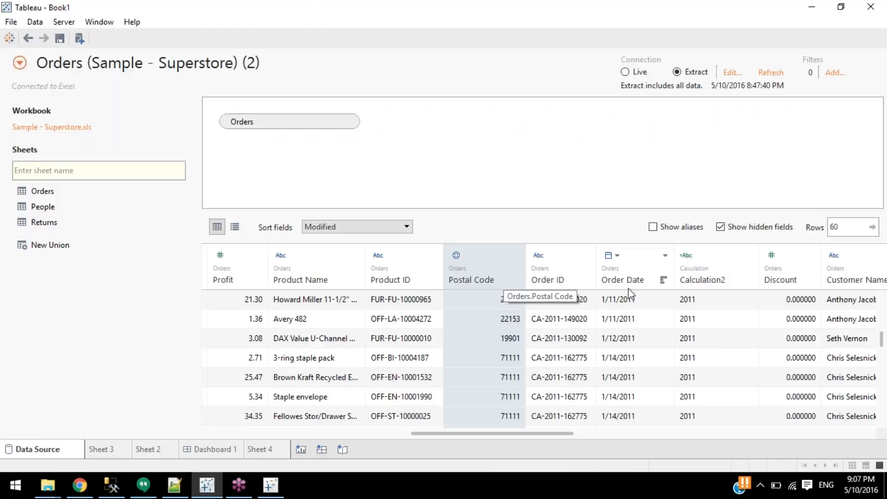
Open the Extract Data settings for the Orders source, showing all rows with no filters.
shift+click(648, 278)
right_click(647, 275)
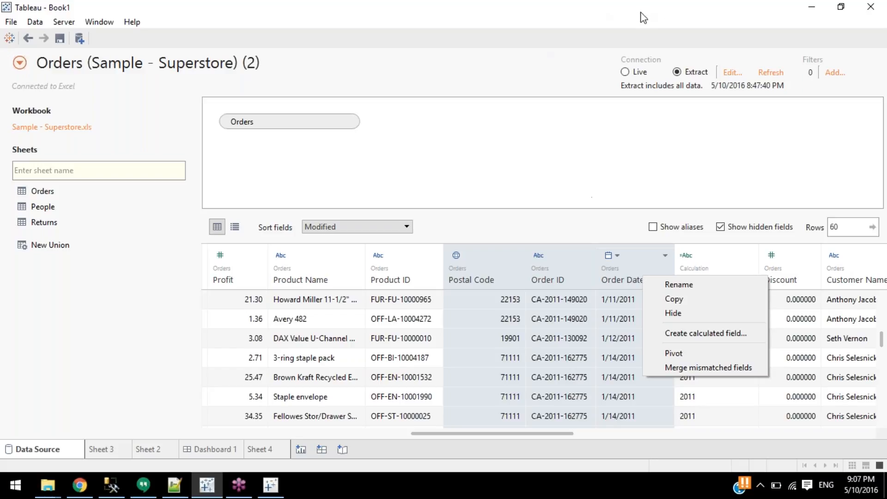
click(647, 1)
click(646, 1)
click(737, 75)
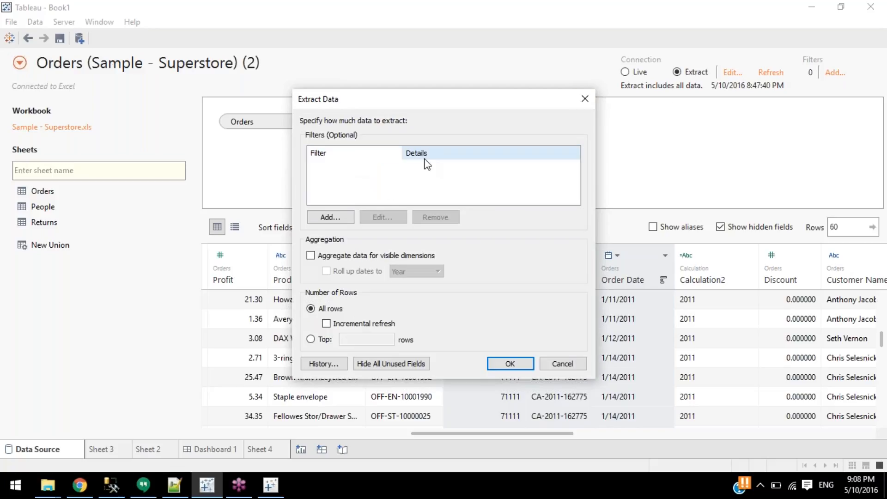
Add a Category data source filter on Orders keeping only Furniture and Office Supplies.
click(589, 99)
click(837, 73)
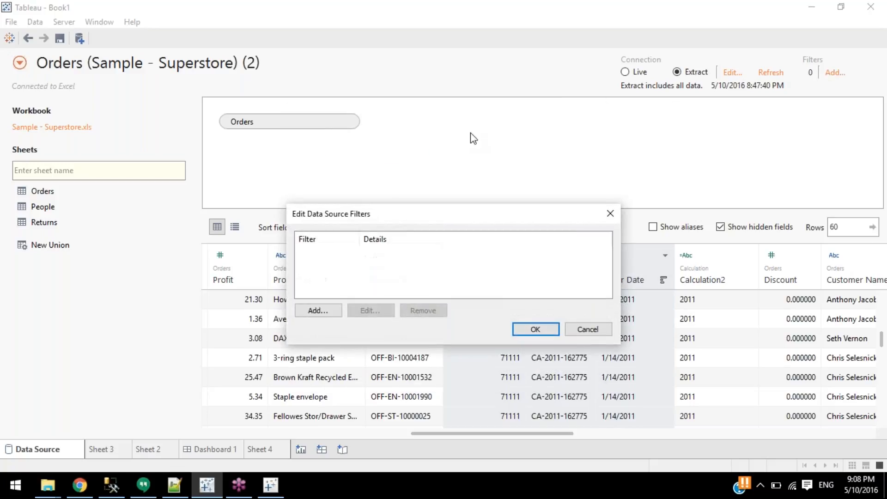
click(337, 307)
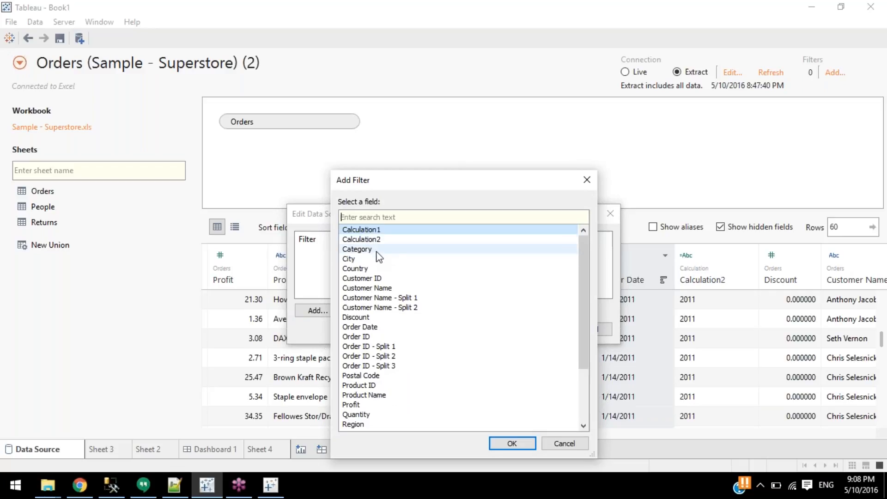
click(379, 250)
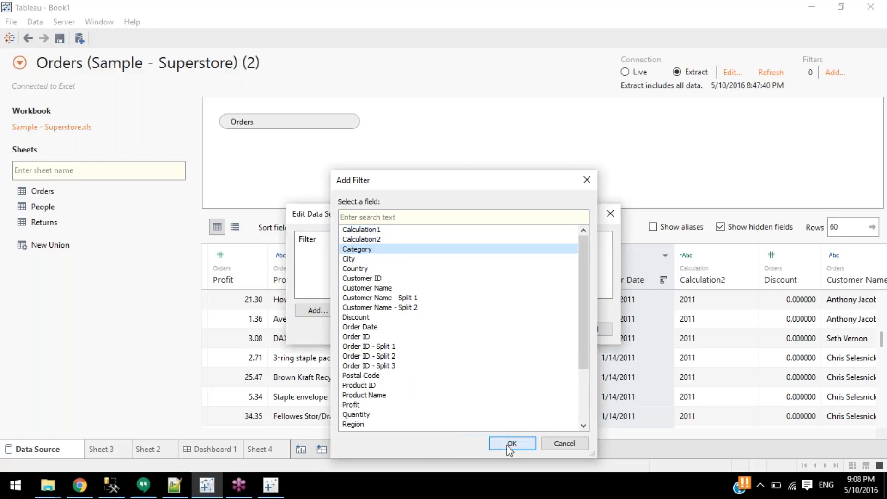
click(507, 445)
click(331, 185)
click(331, 196)
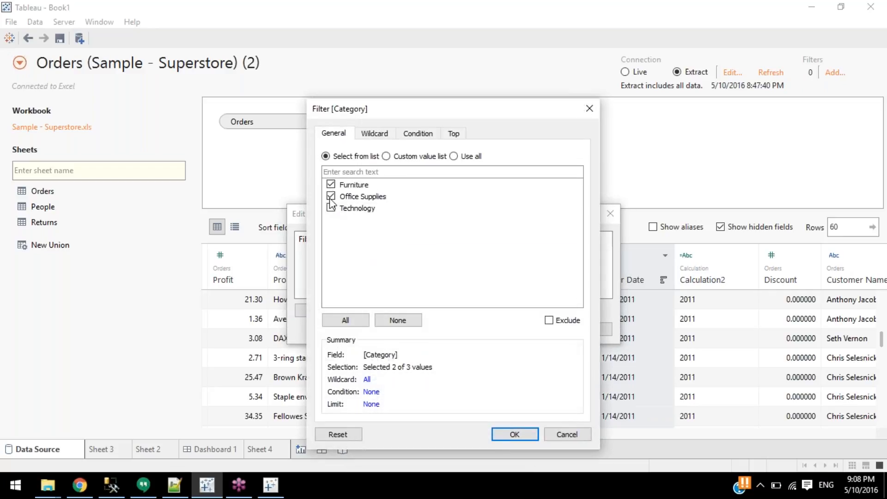
click(517, 434)
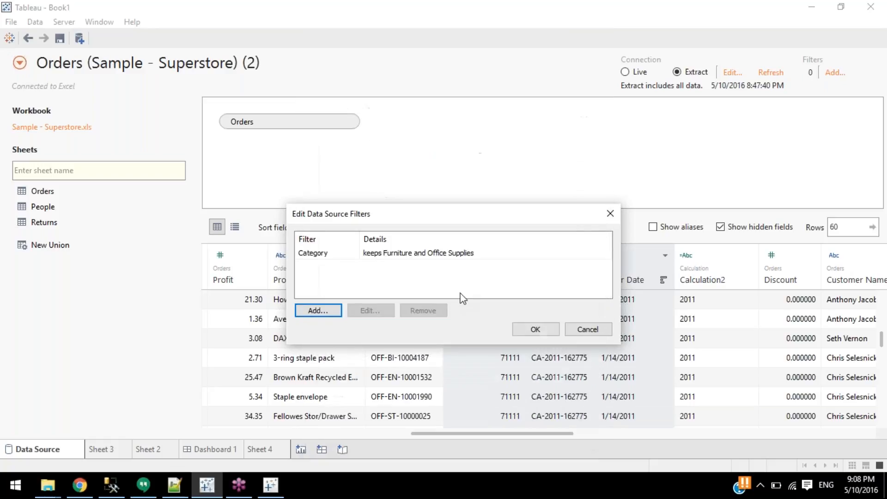
click(536, 330)
drag(508, 434, 647, 429)
click(706, 280)
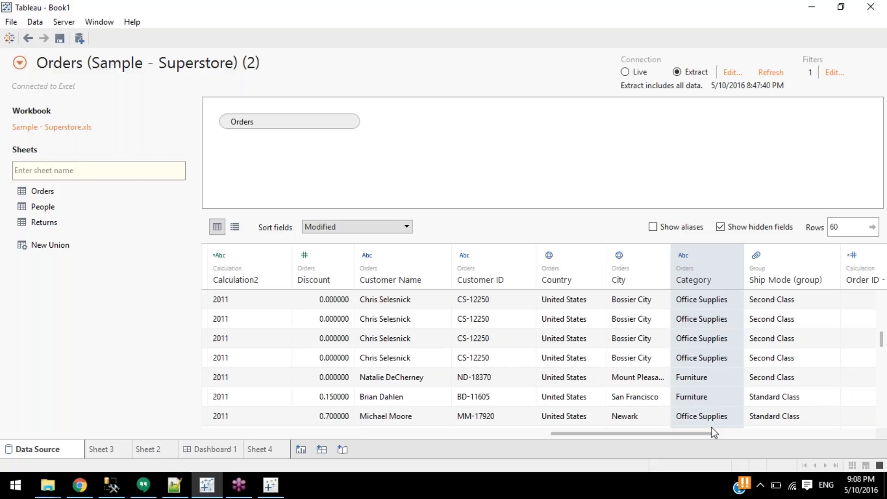
Review the Category data source filter, then show Sheet 3's SUM(Sales) US state map.
scroll(700, 383, down, 5)
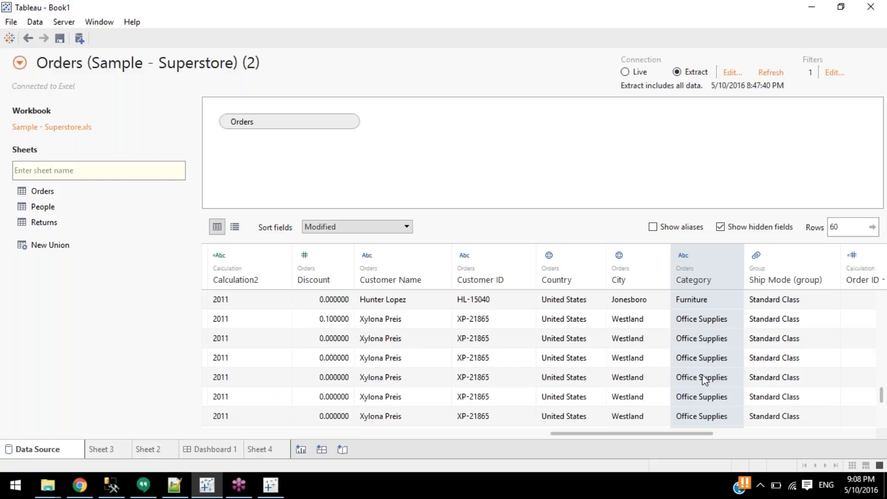
scroll(705, 379, up, 5)
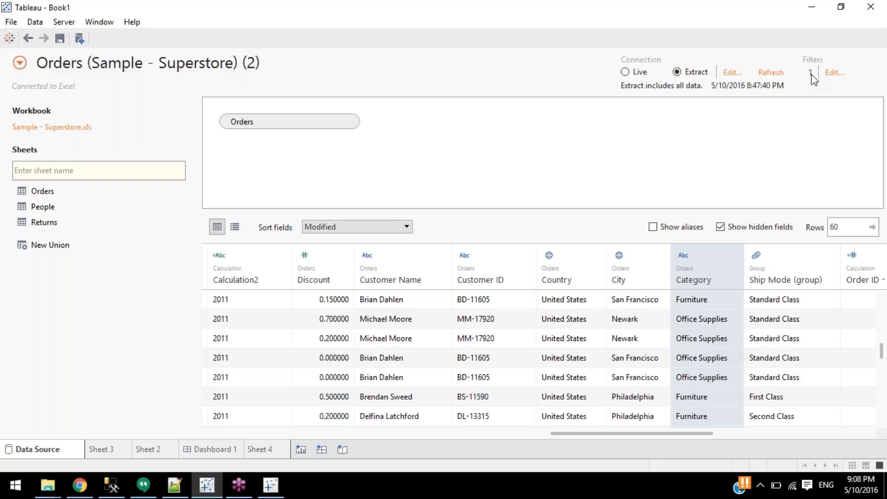
click(834, 73)
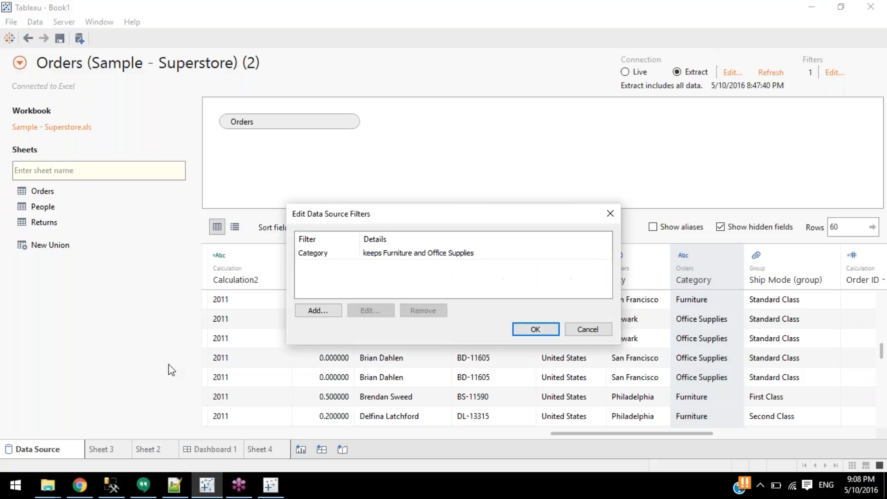
click(306, 256)
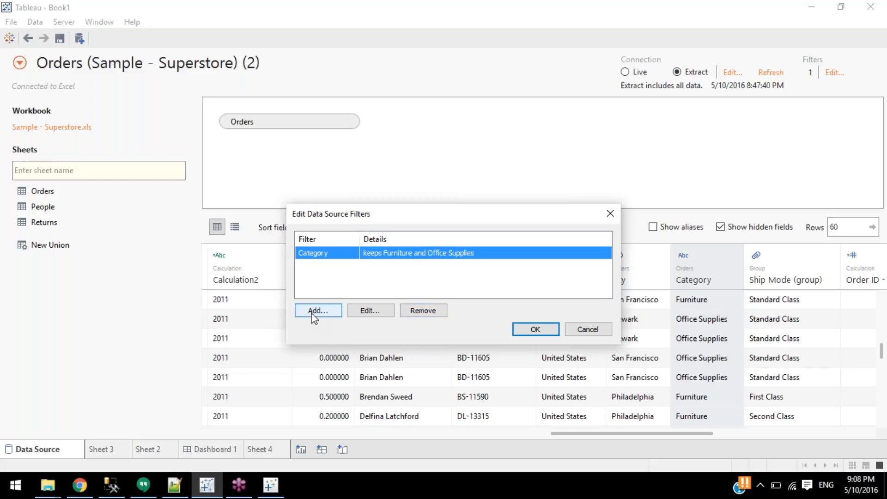
click(610, 220)
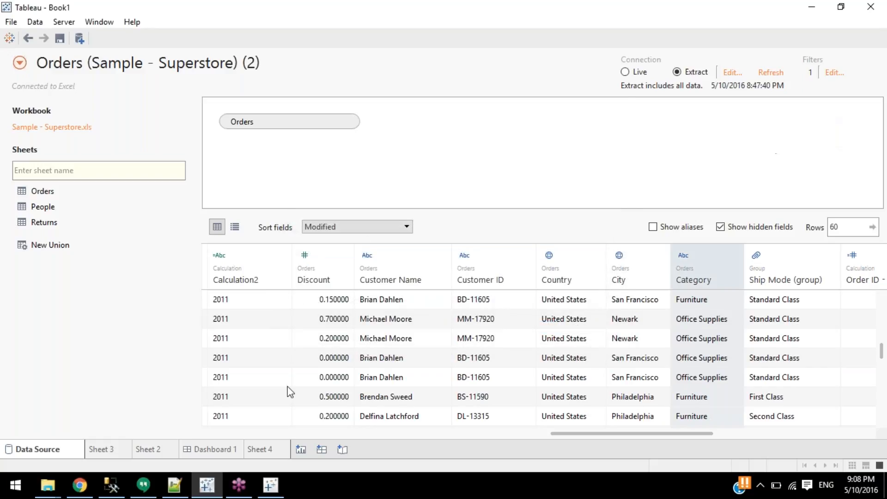
click(102, 453)
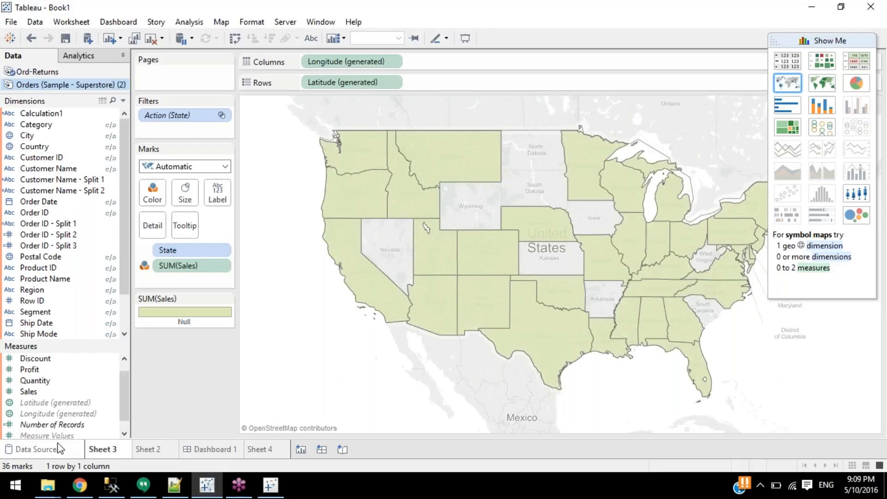
Check the Category filter in the data source filters list on the data source page.
click(75, 448)
click(832, 73)
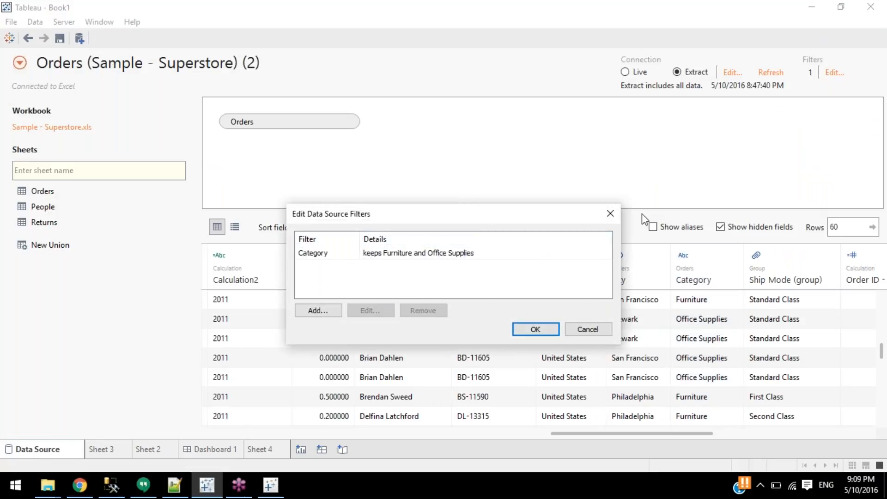
click(609, 214)
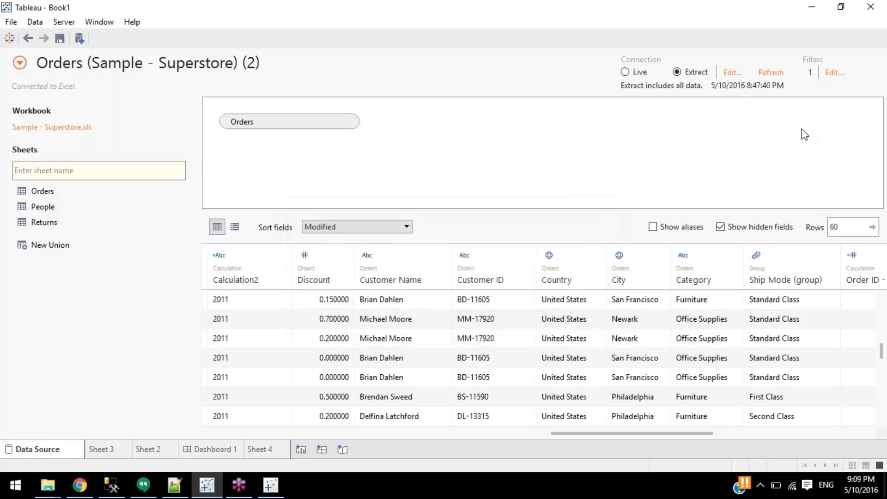
click(832, 73)
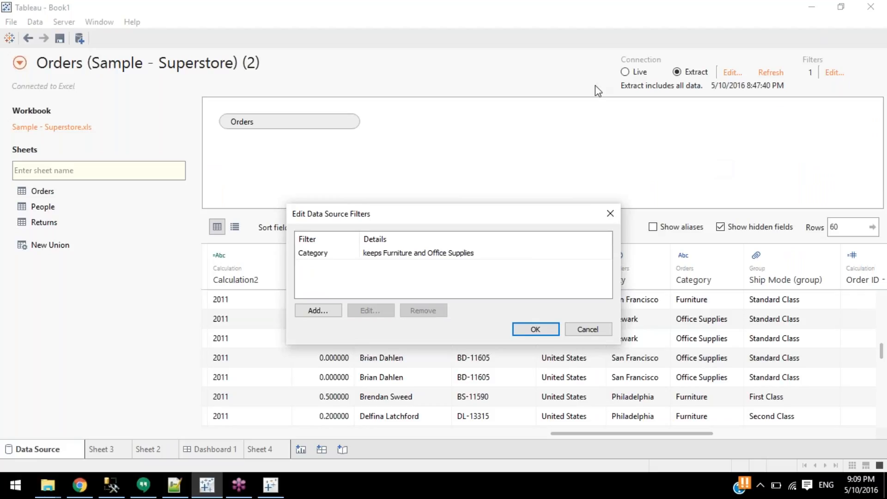
click(610, 213)
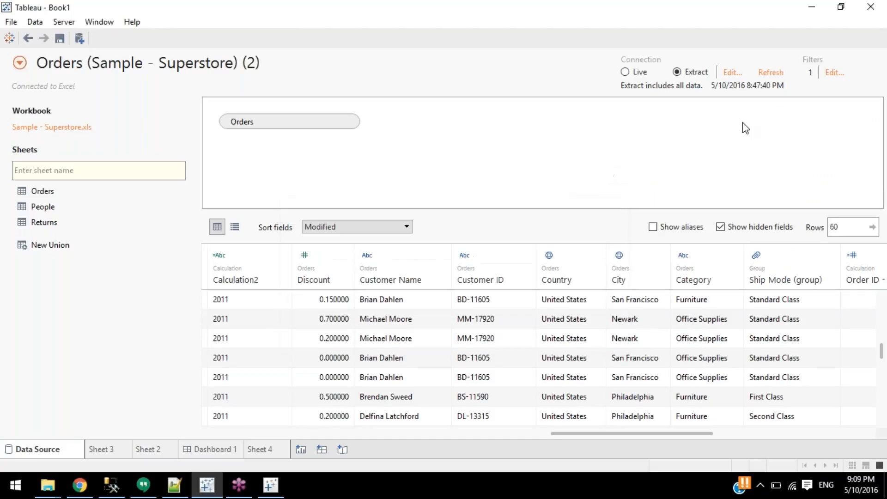
Flip between the Sheet 3 map and the data source page, then go to Sheet 2.
click(125, 449)
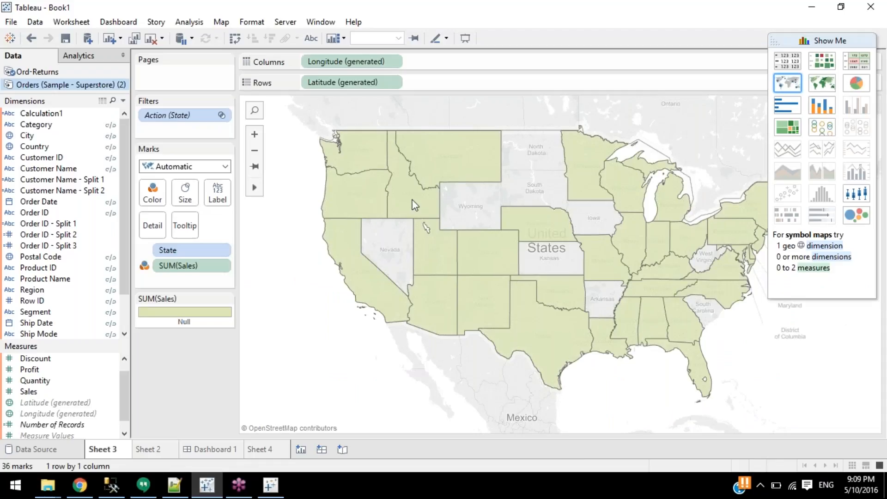
click(62, 453)
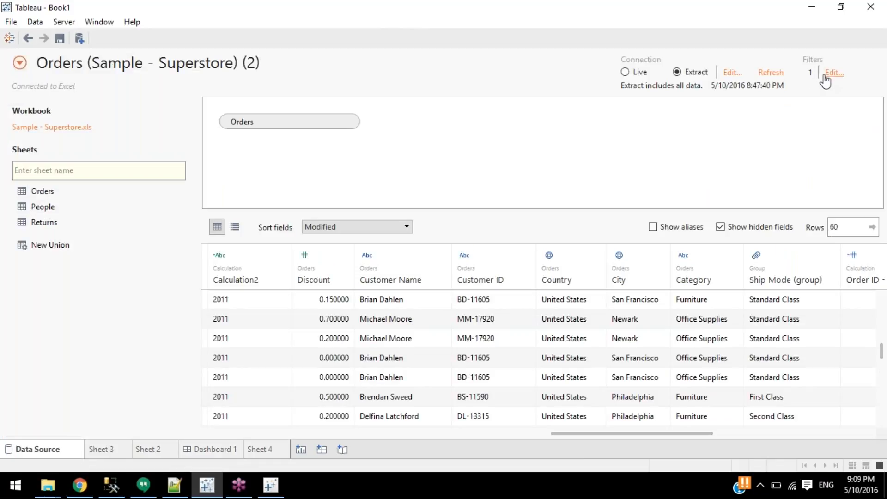
click(115, 453)
click(149, 449)
View the Ord-Returns data source page and cancel adding a data source filter.
click(66, 447)
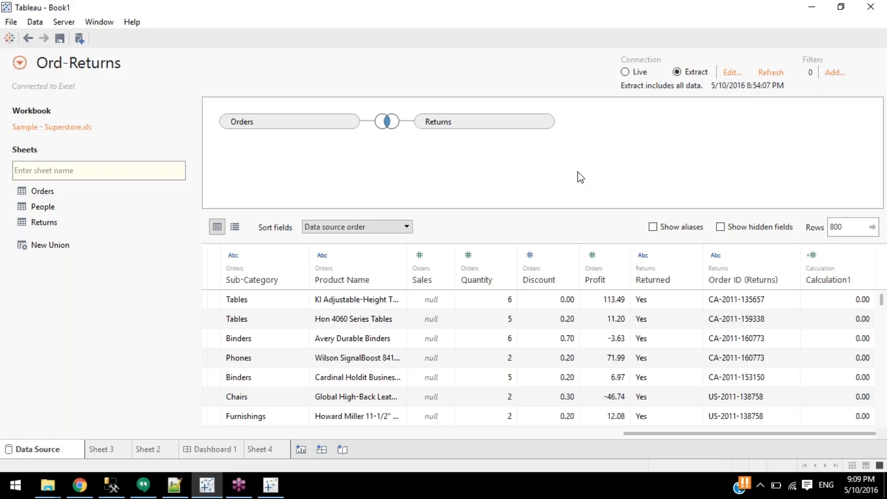
click(836, 73)
click(586, 329)
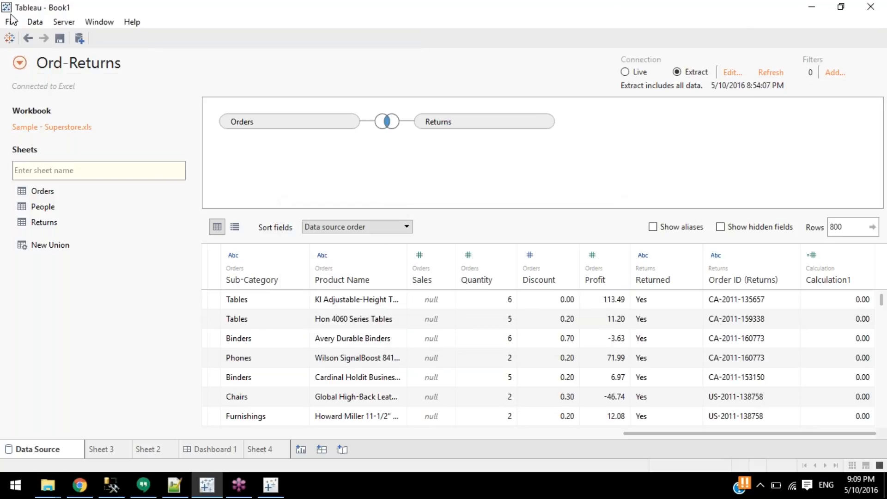
Switch to the Orders (Sample - Superstore) (2) source and return to the Sheet 3 map.
click(20, 64)
click(92, 98)
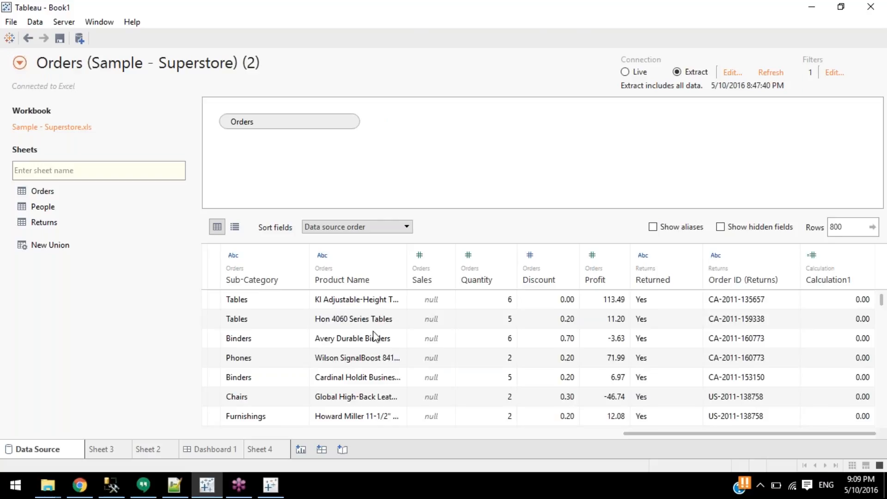
click(111, 450)
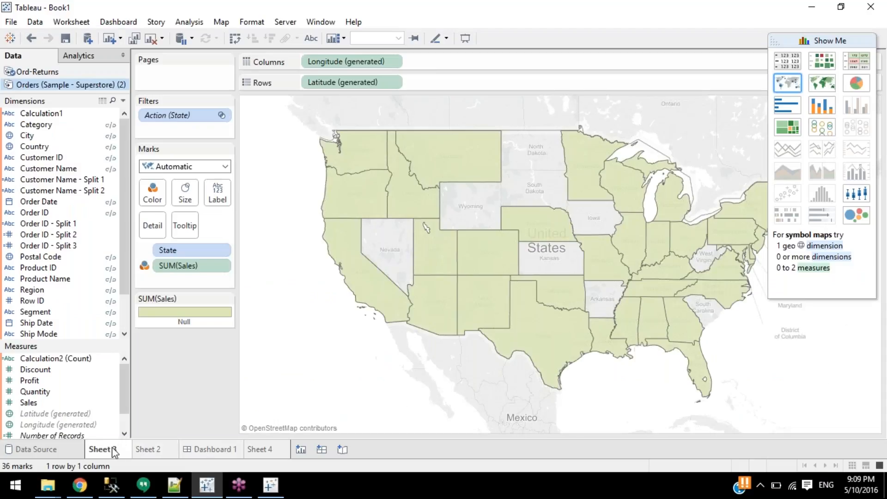
right_click(112, 449)
On new Sheet 5, untick Use extract for Orders and put Category on Rows.
click(277, 455)
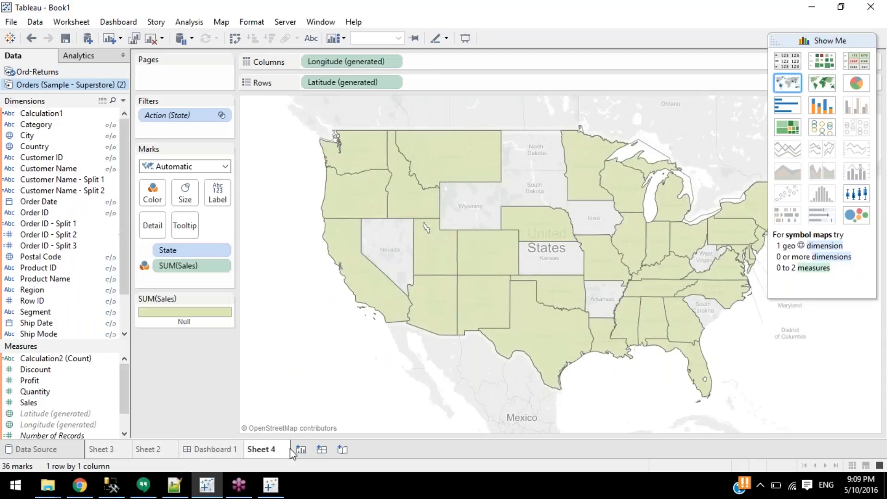
click(301, 449)
click(64, 86)
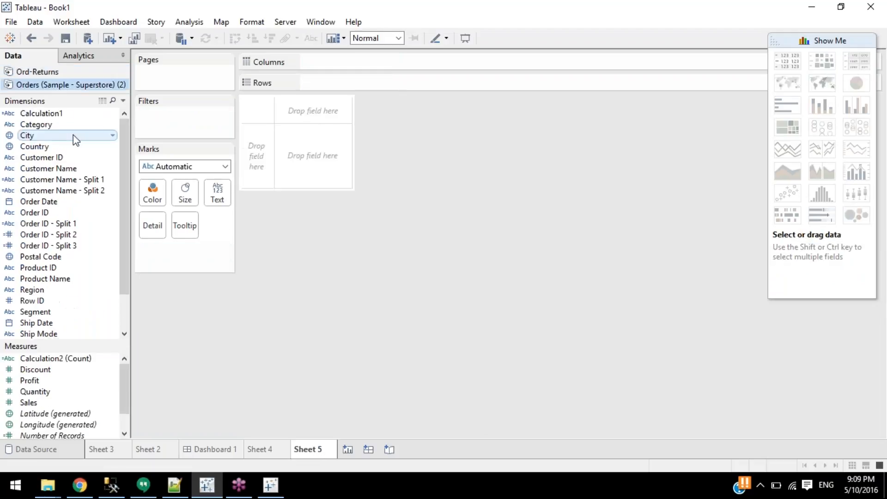
right_click(70, 87)
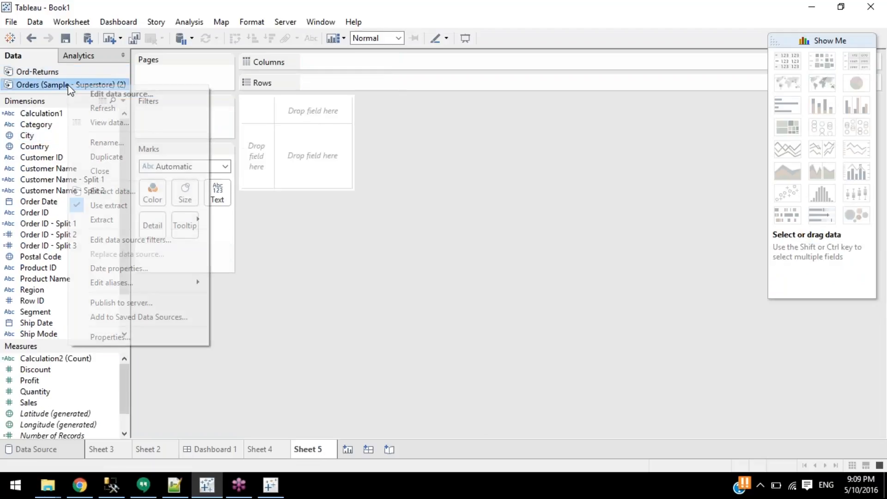
click(113, 203)
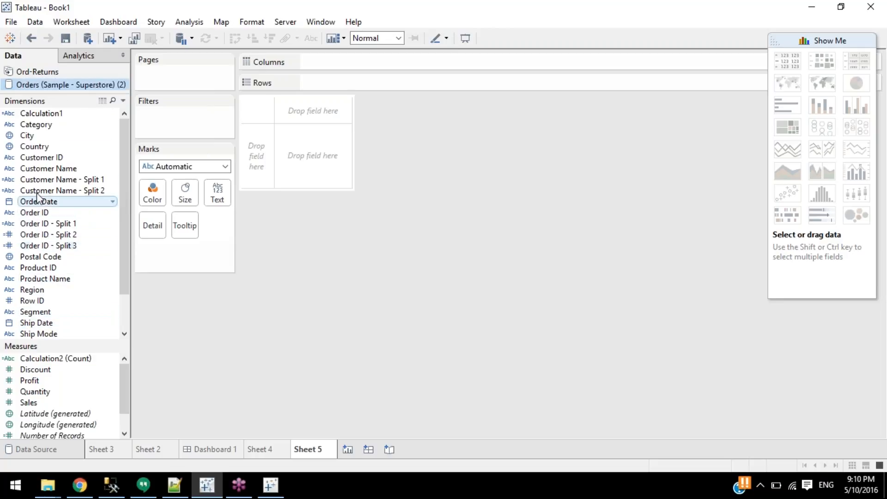
drag(37, 124, 246, 148)
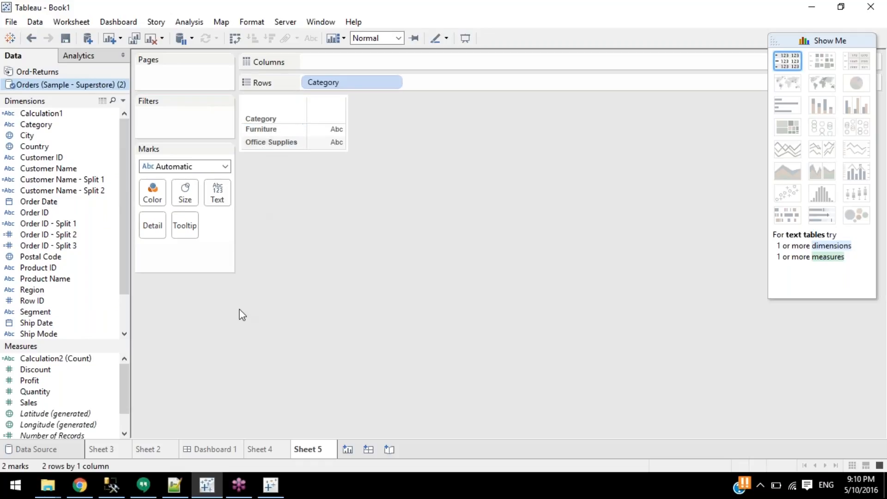
Edit the Category data source filter to check only Technology and set it to Exclude.
click(43, 449)
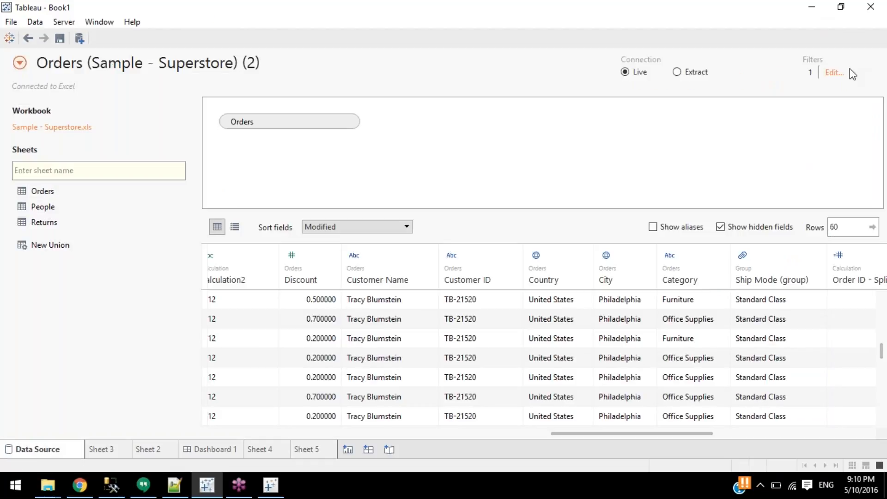
click(834, 72)
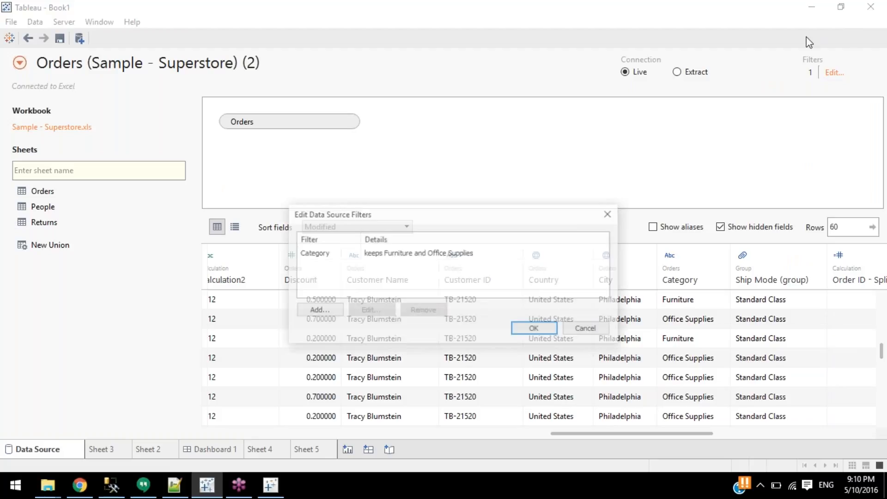
click(387, 255)
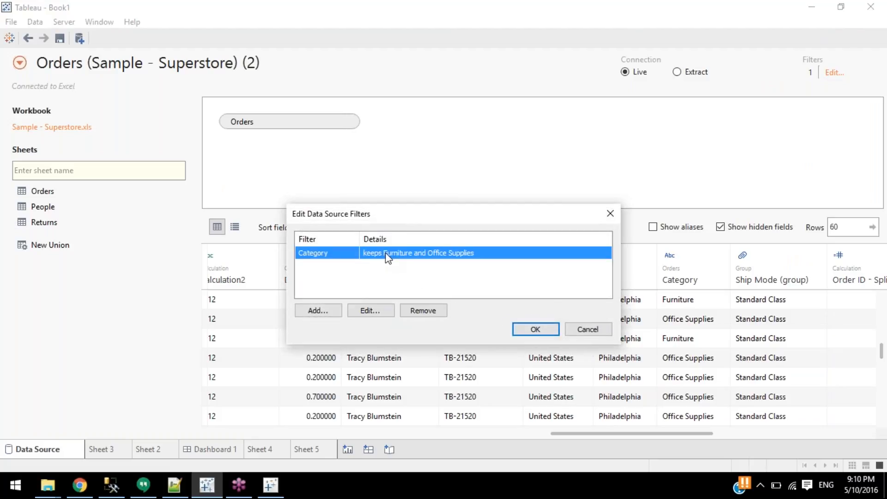
click(375, 312)
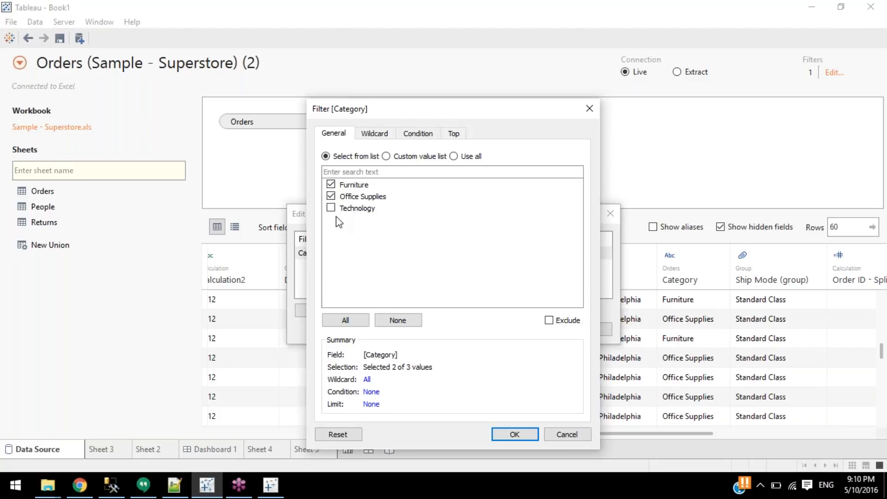
click(331, 185)
click(332, 196)
click(332, 209)
click(566, 322)
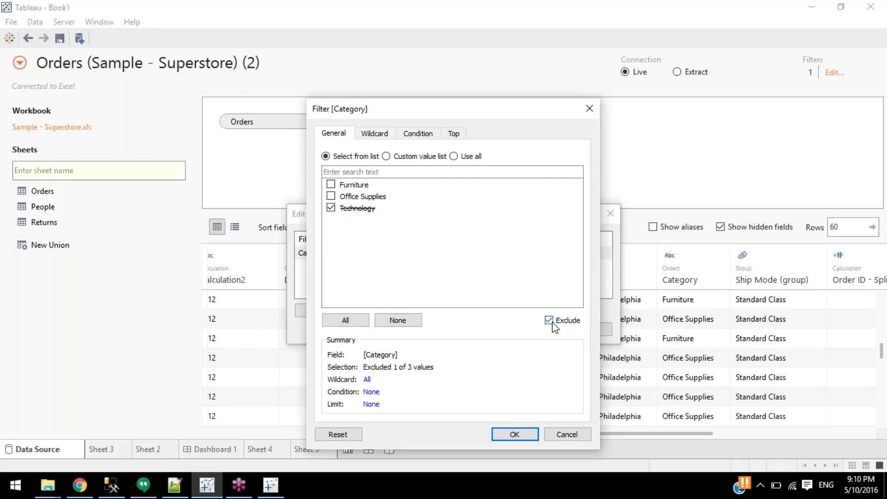
Restore the Category filter to Furniture and Office Supplies with exclusion off.
click(331, 208)
click(549, 321)
click(331, 196)
click(331, 185)
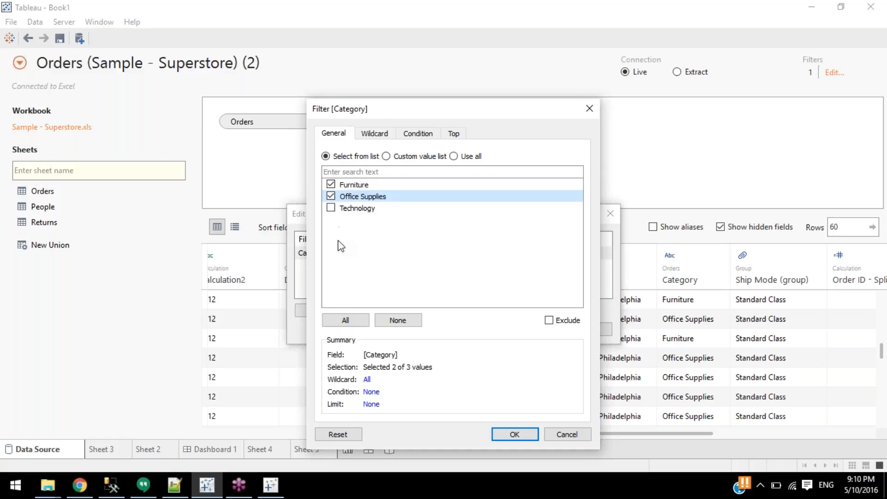
Retry excluding Technology, then restore Furniture and Office Supplies and close both filter dialogs.
click(330, 197)
click(331, 185)
click(331, 208)
click(549, 321)
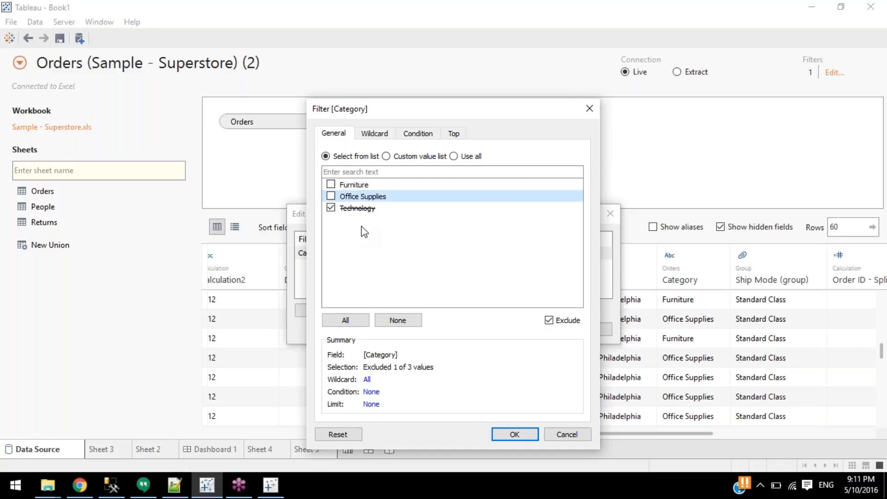
click(331, 208)
click(331, 196)
click(331, 184)
click(549, 320)
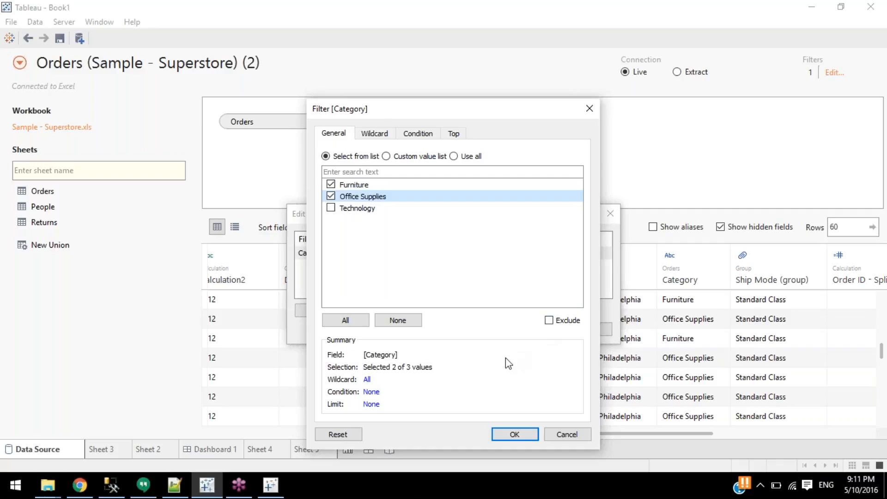
click(591, 111)
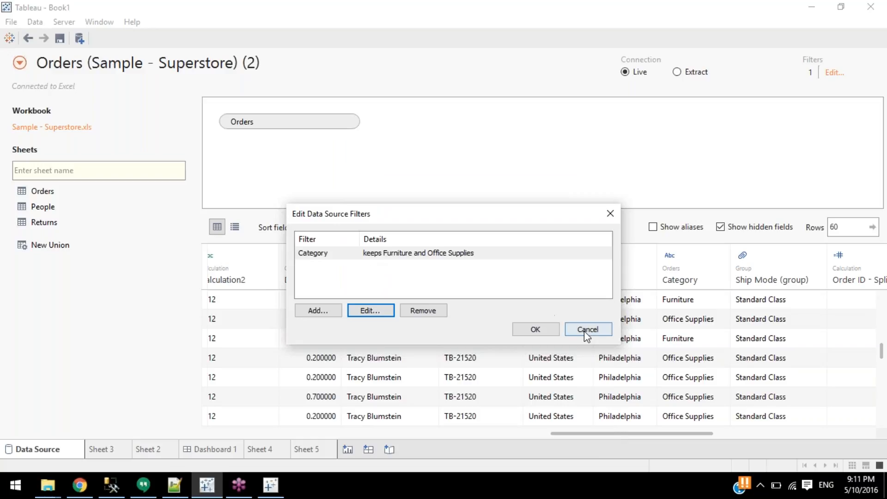
click(556, 329)
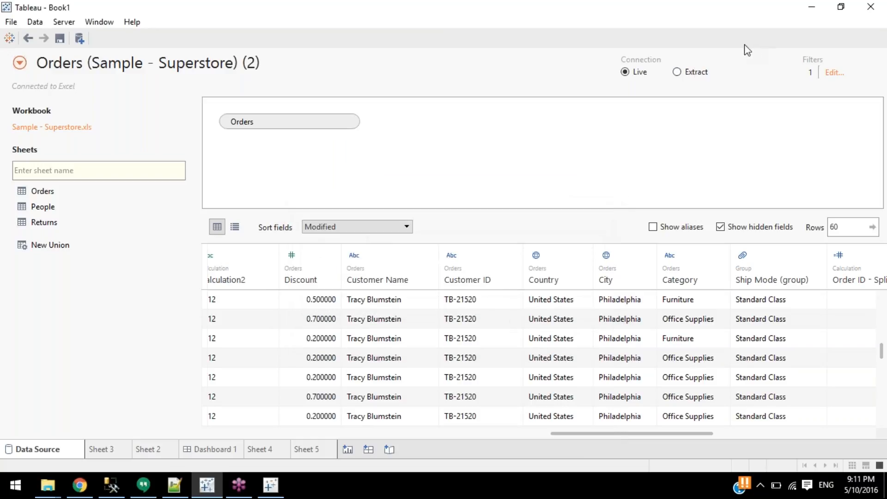
Switch the connection to an extract and remove the Category data source filter.
click(697, 72)
click(732, 73)
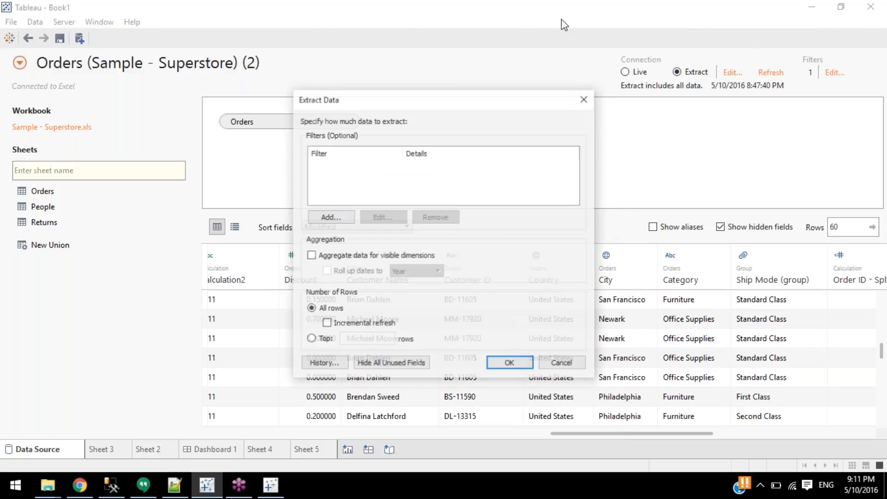
click(565, 365)
click(831, 72)
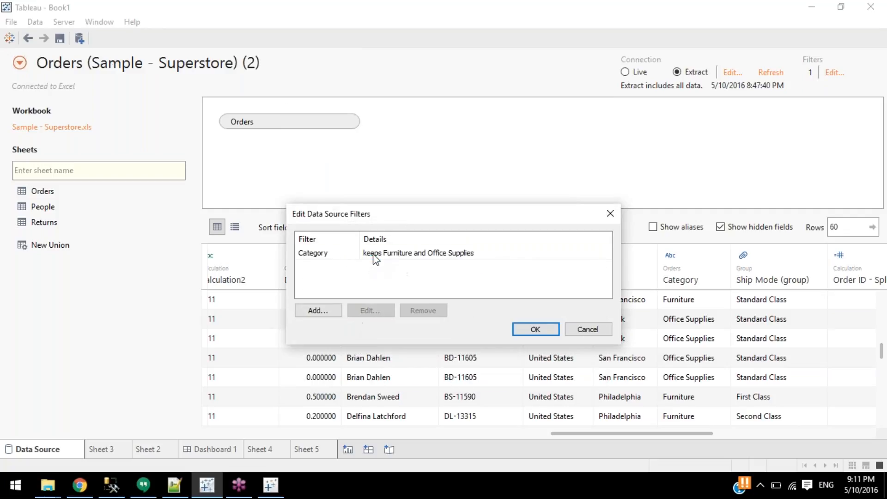
click(373, 254)
click(422, 311)
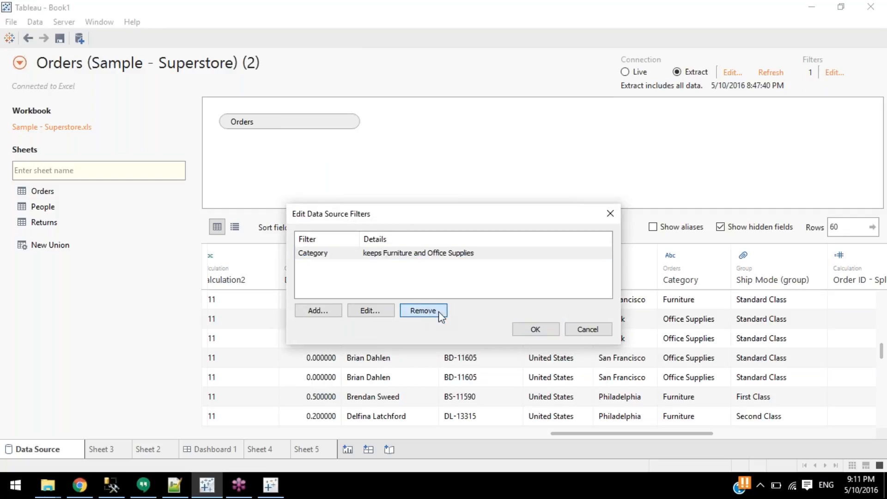
click(536, 329)
Check the extract settings and the now-empty filter list, and browse extract filter fields without adding any.
click(732, 73)
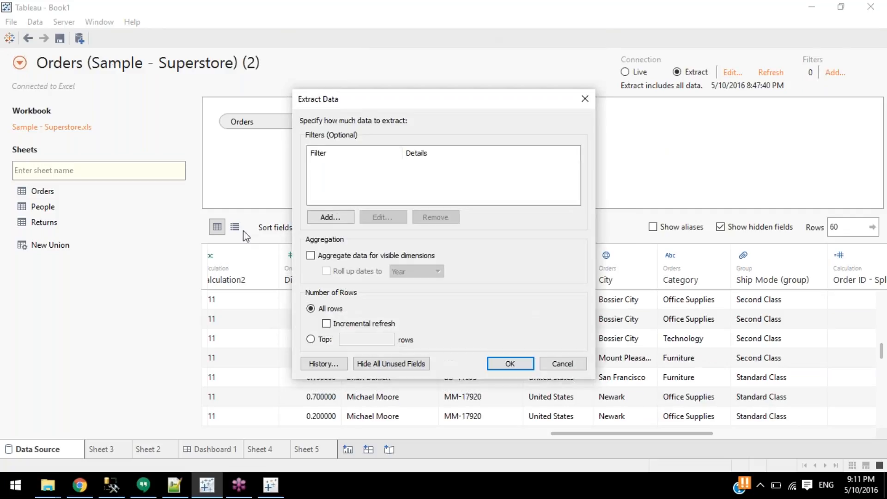
click(585, 98)
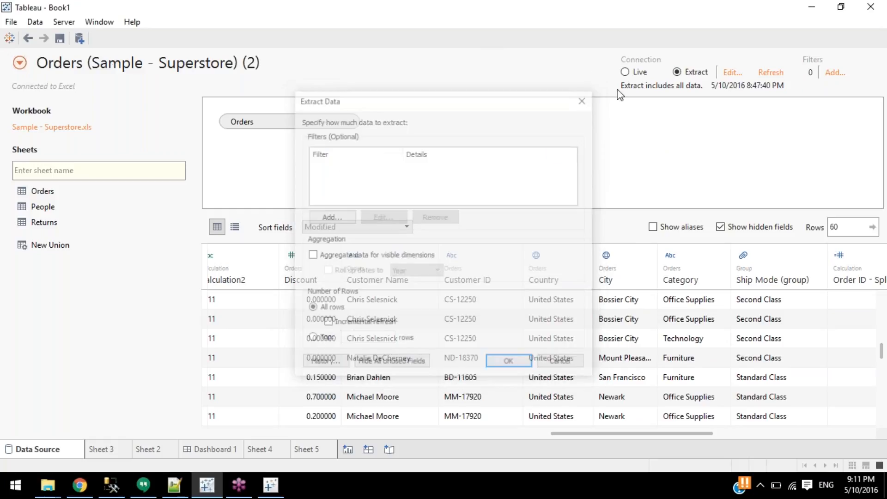
click(835, 73)
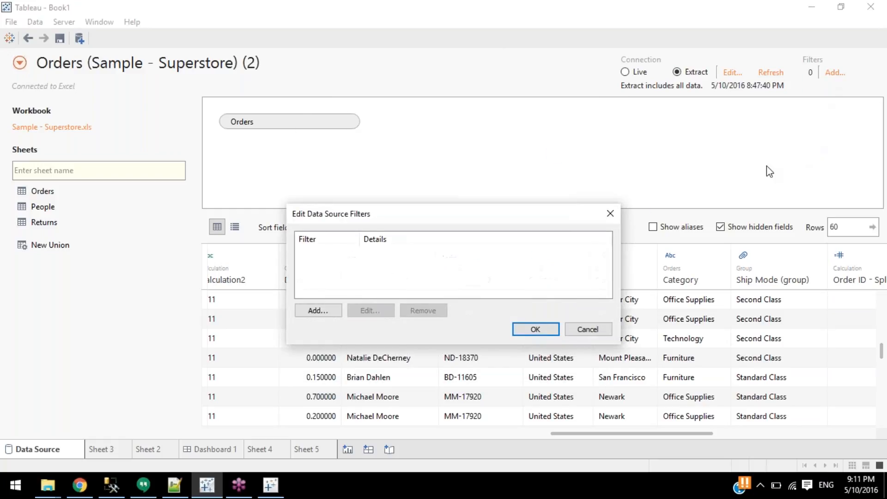
click(608, 214)
click(732, 73)
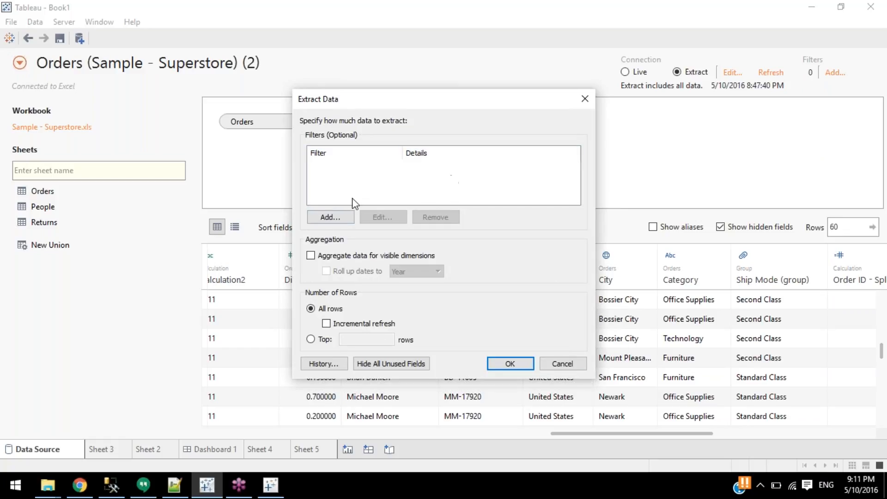
click(349, 215)
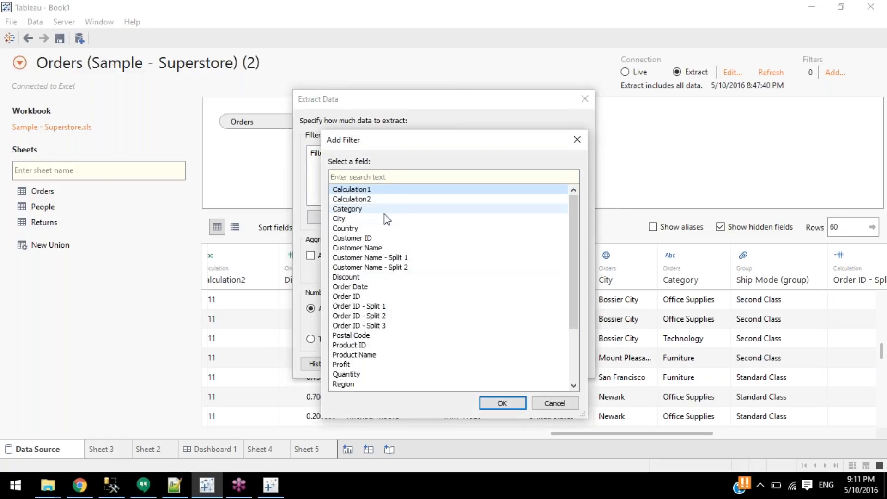
scroll(391, 355, down, 2)
scroll(390, 358, up, 2)
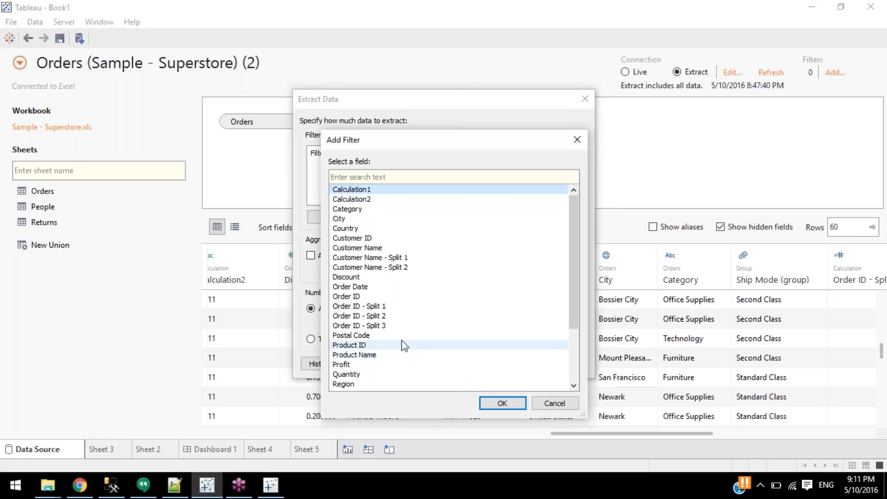
click(578, 139)
click(584, 99)
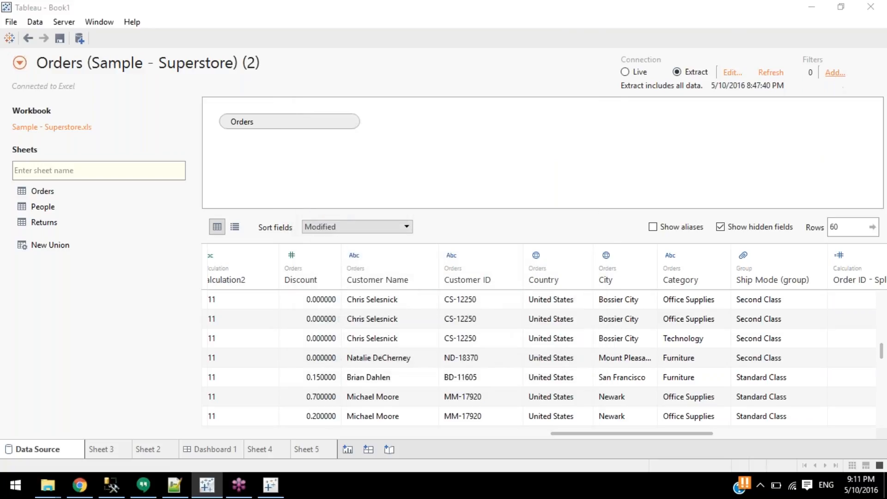
Browse the data source filter fields without adding any, and return to the extract settings.
click(835, 72)
click(317, 312)
scroll(407, 245, down, 3)
scroll(407, 245, up, 3)
click(587, 180)
click(610, 214)
click(722, 73)
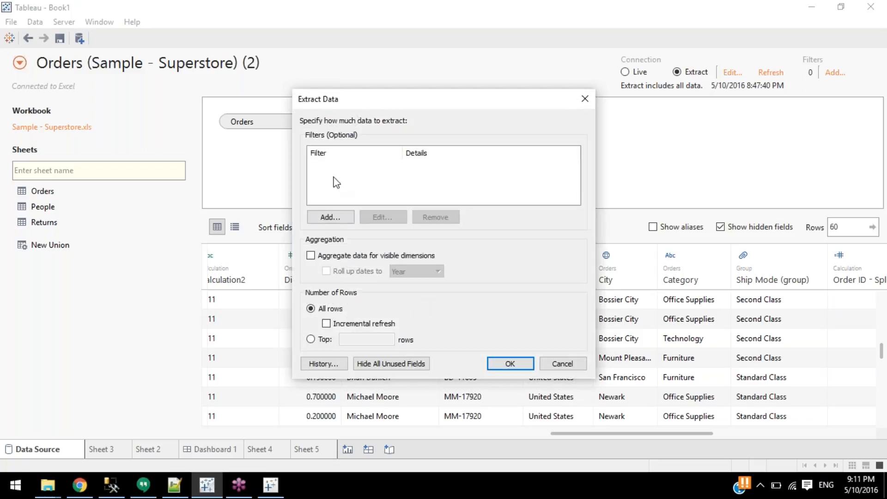
Look over the extract filter fields without adding one, and enable 'Aggregate data for visible dimensions'.
click(329, 220)
scroll(438, 307, down, 3)
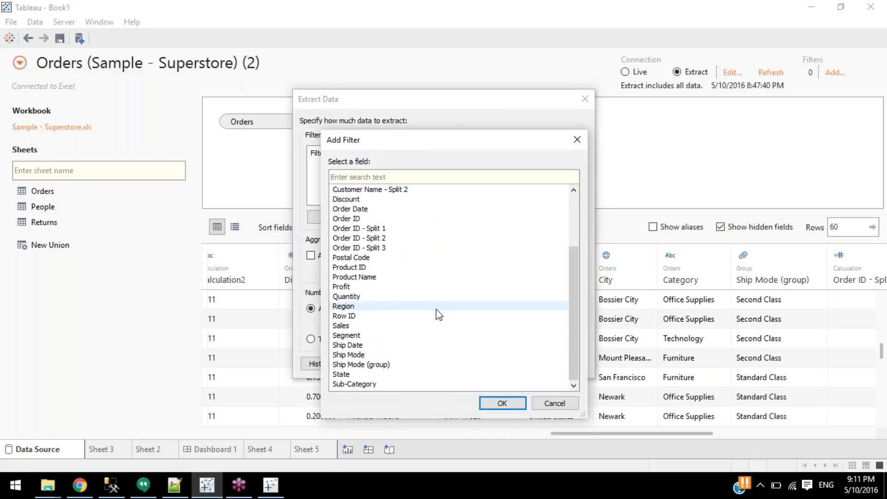
click(577, 140)
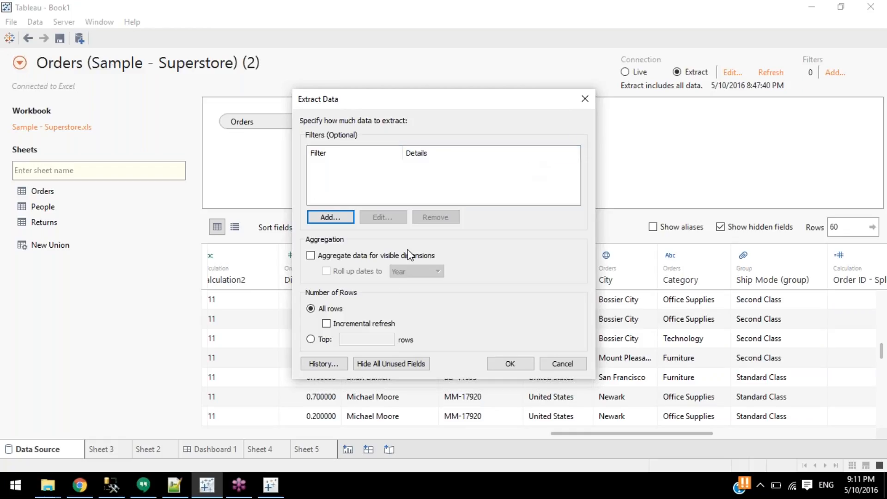
click(313, 257)
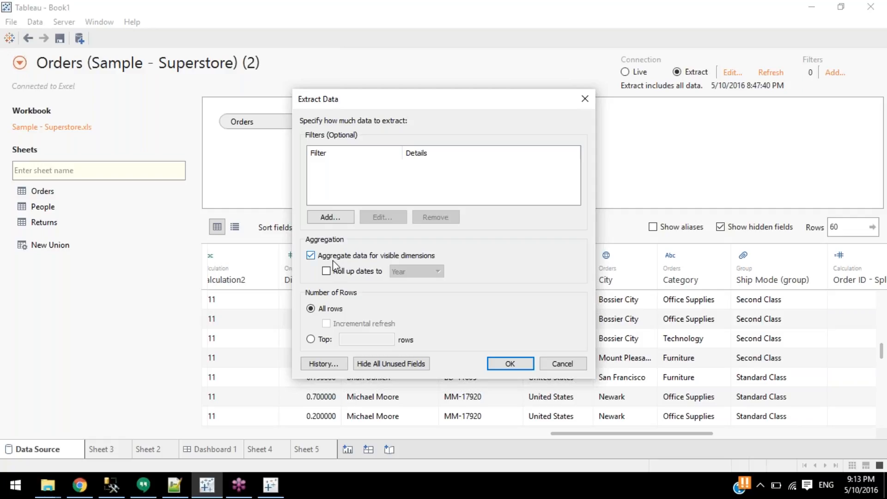
Try the date roll-up and row-limit options, leaving dates not rolled up and all rows.
click(369, 273)
click(438, 271)
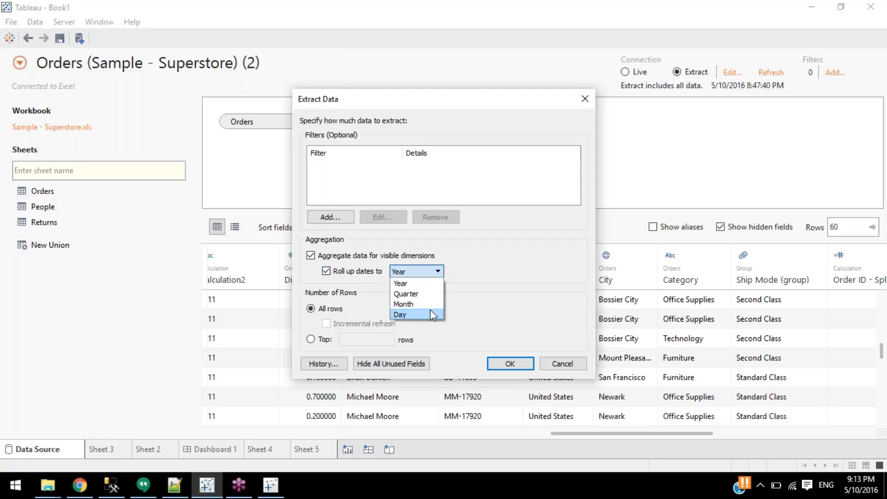
click(326, 271)
click(326, 271)
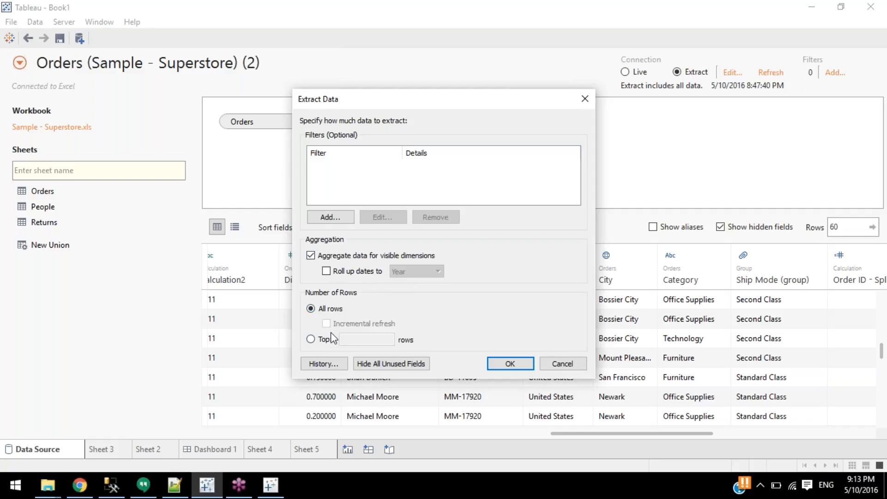
click(316, 342)
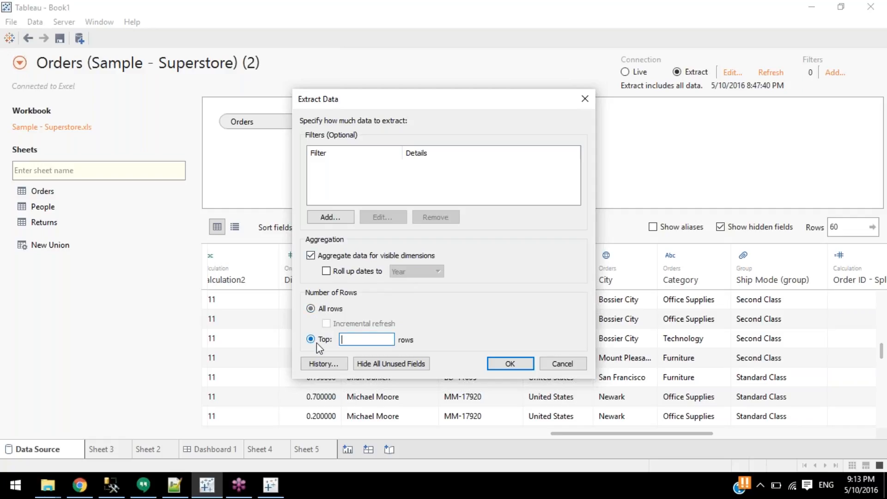
click(324, 309)
click(326, 272)
click(326, 273)
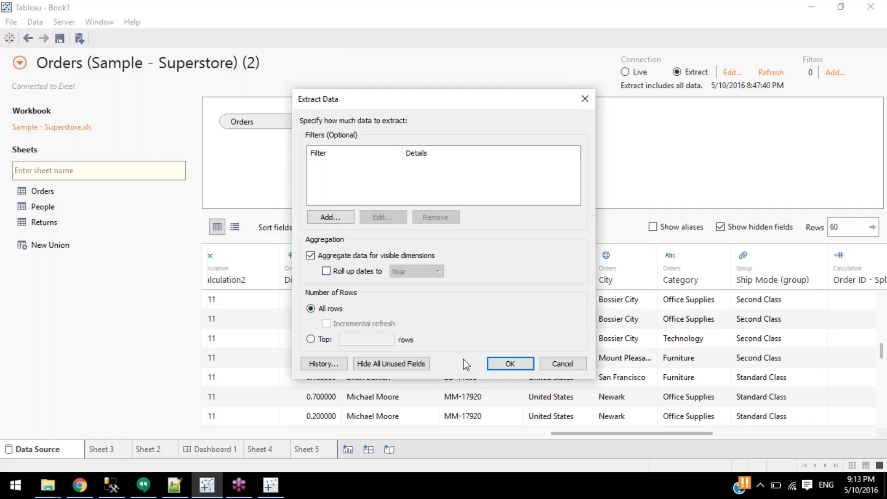
click(554, 362)
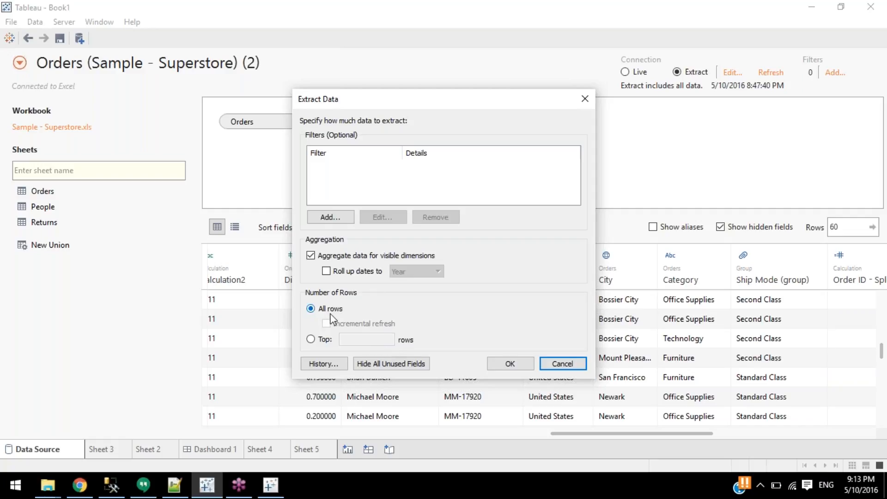
Limit the extract to the Top 500 rows, then discard the extract settings changes.
click(310, 339)
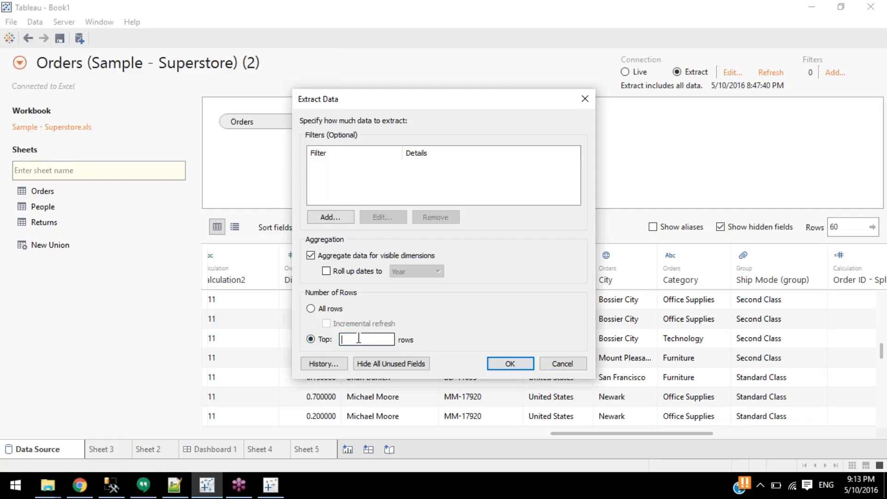
text(500)
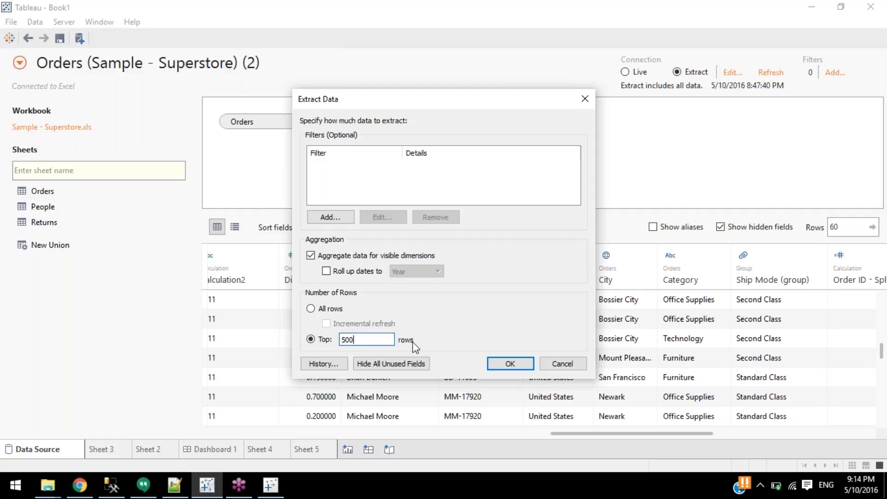
double_click(382, 340)
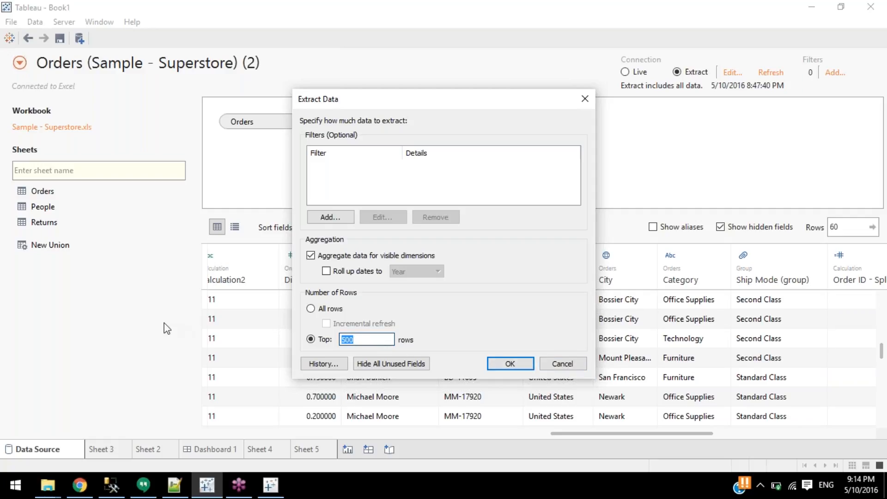
click(568, 368)
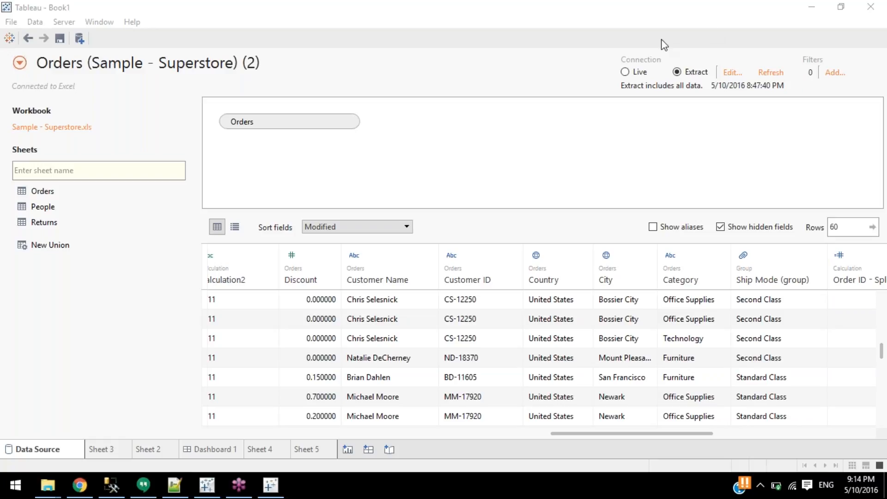
In the extract settings, toggle aggregation and 'Roll up dates to' on and off, then cancel.
click(674, 101)
click(731, 73)
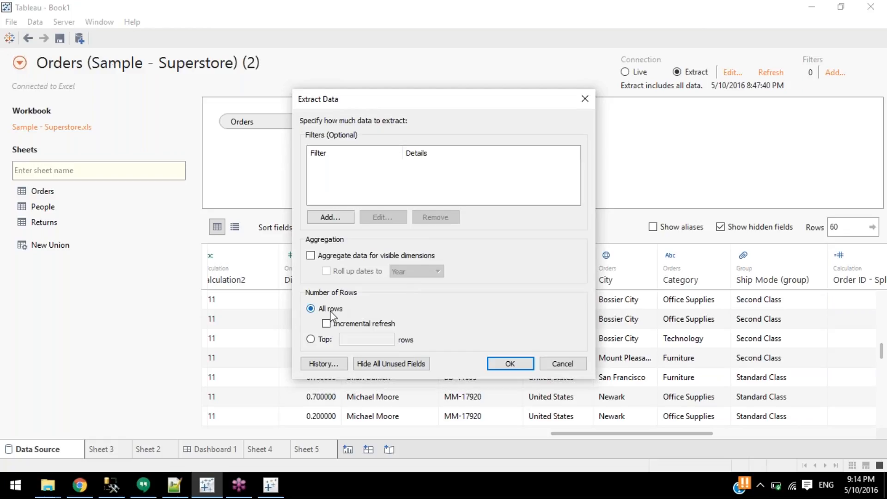
click(362, 257)
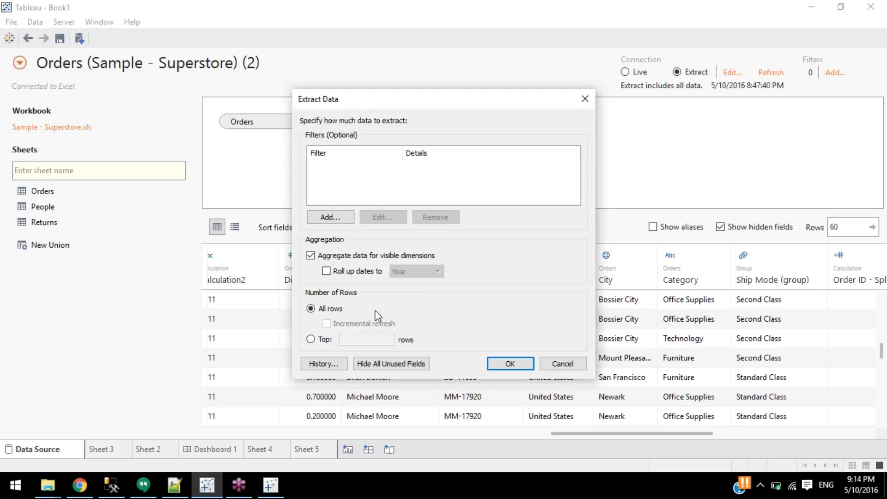
click(361, 273)
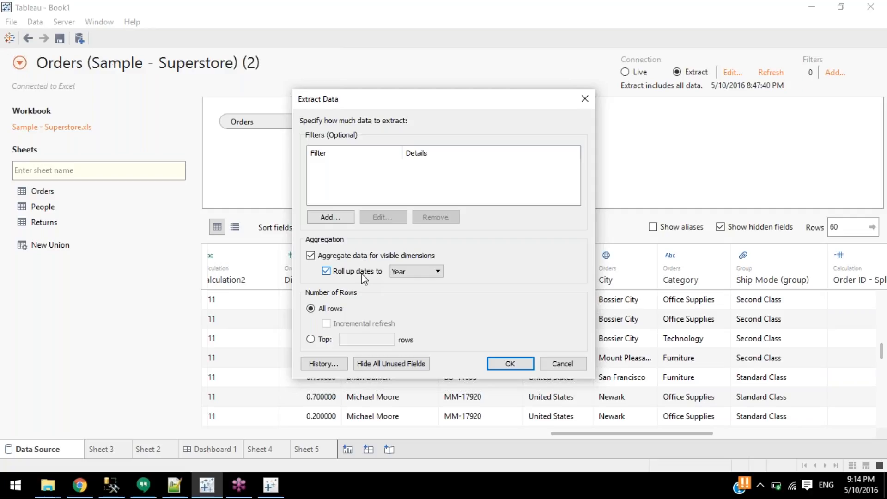
click(361, 273)
click(361, 273)
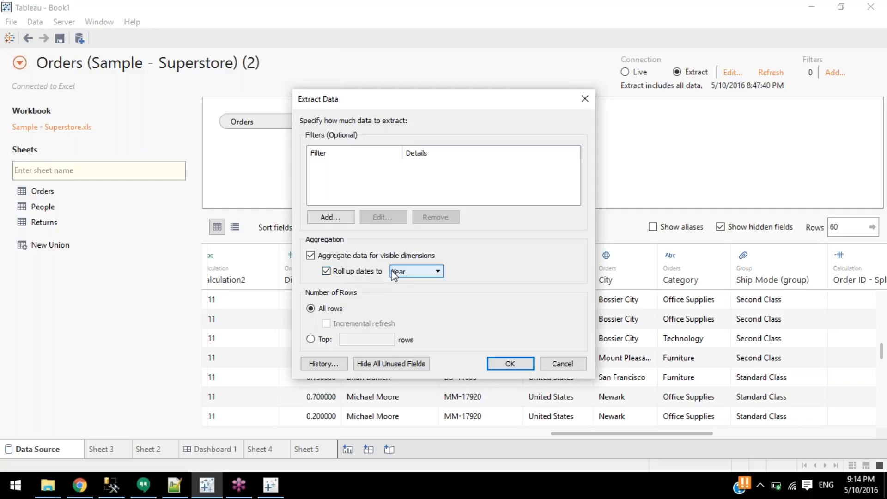
click(354, 272)
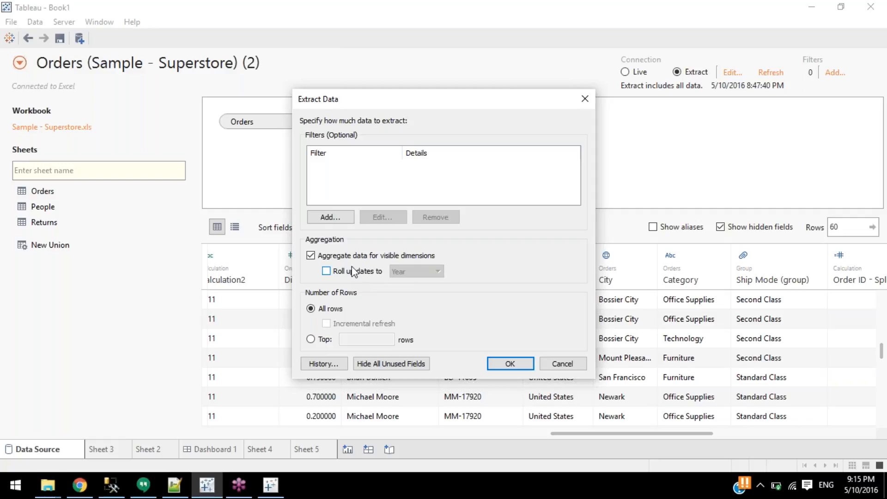
click(563, 364)
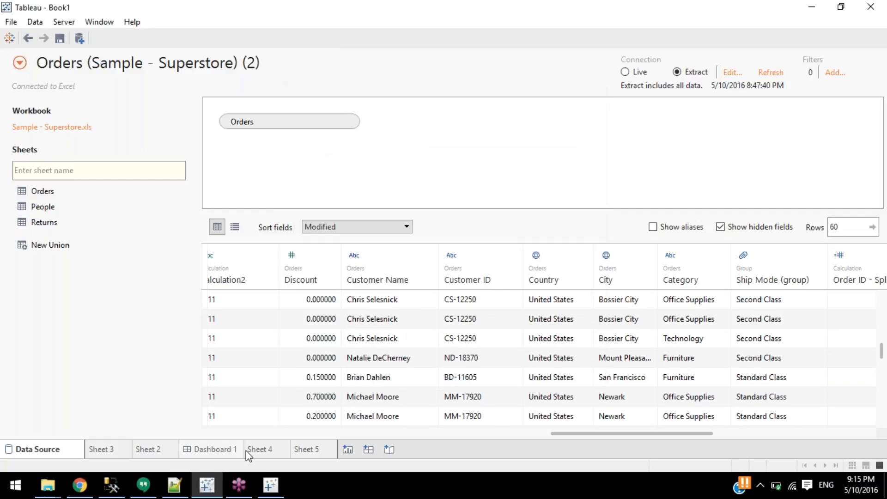
Add SUM(Sales) per category to Sheet 5's table and open the Orders data source for editing.
click(319, 449)
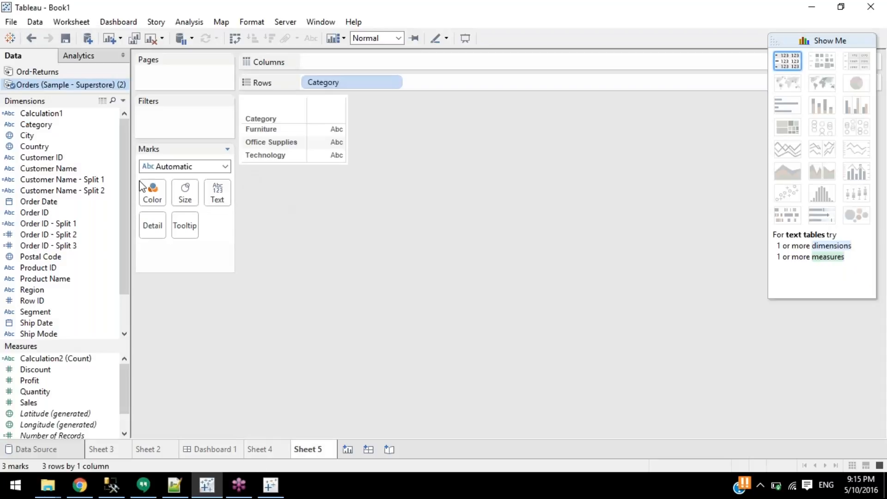
drag(29, 407, 330, 141)
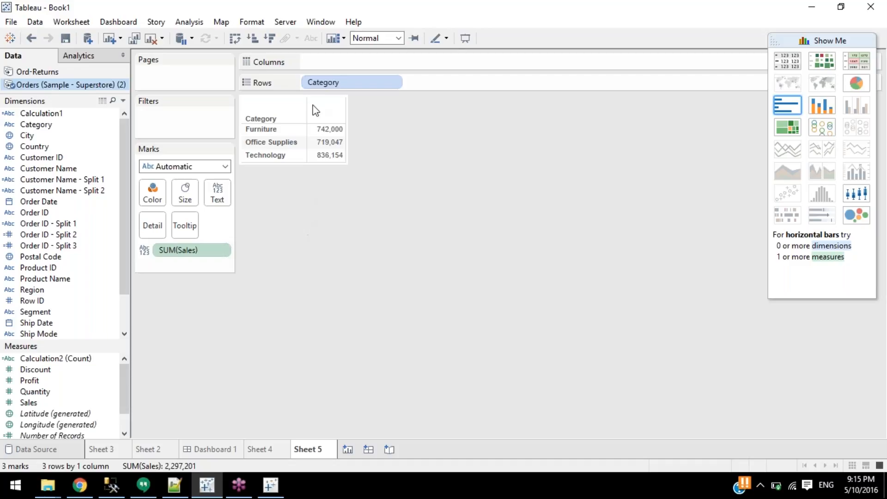
mouse_move(318, 133)
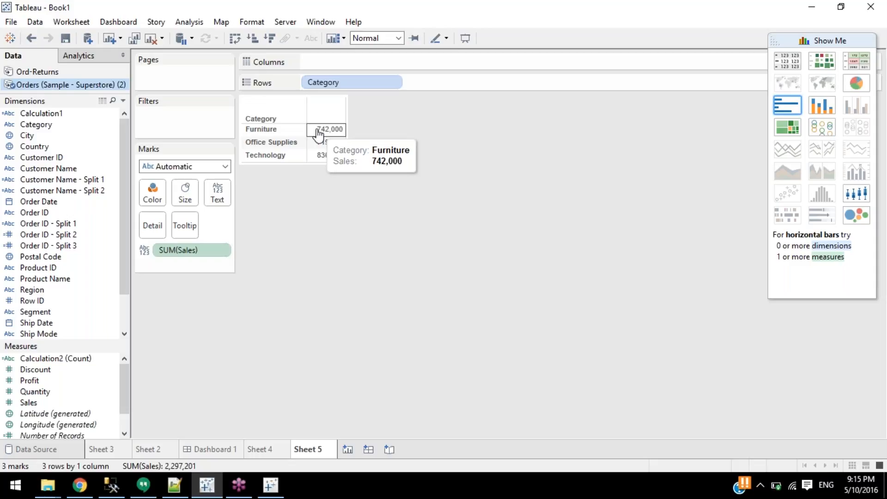
click(211, 449)
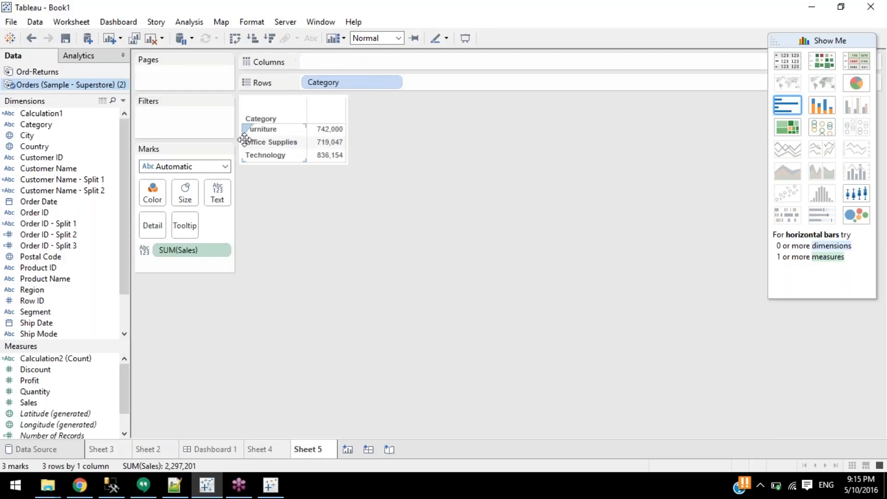
right_click(72, 90)
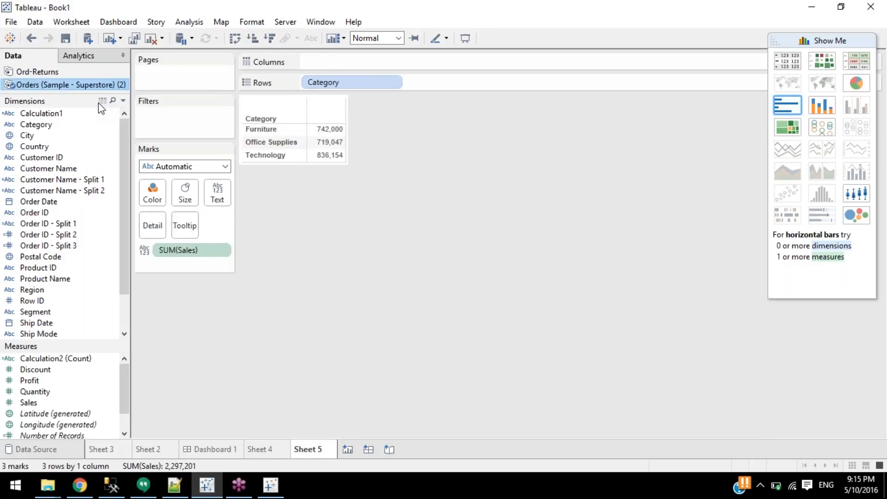
click(95, 103)
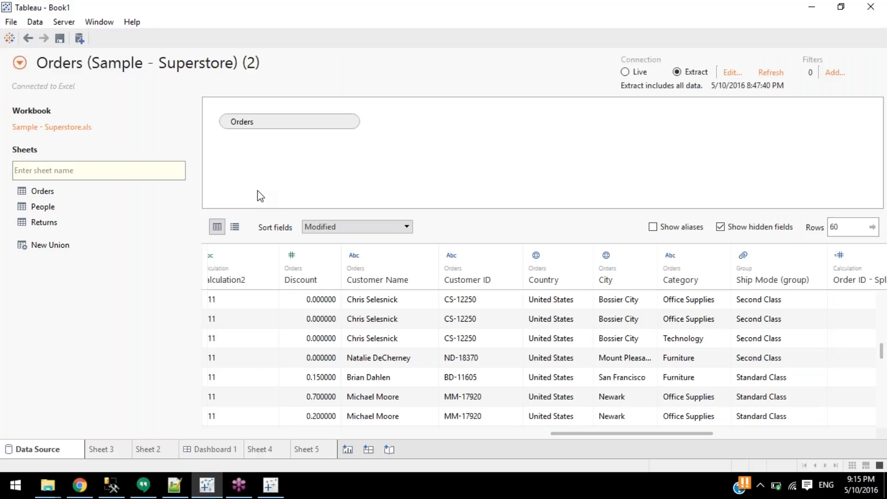
Set the extract to aggregate visible dimensions with dates rolled up to Day.
click(732, 73)
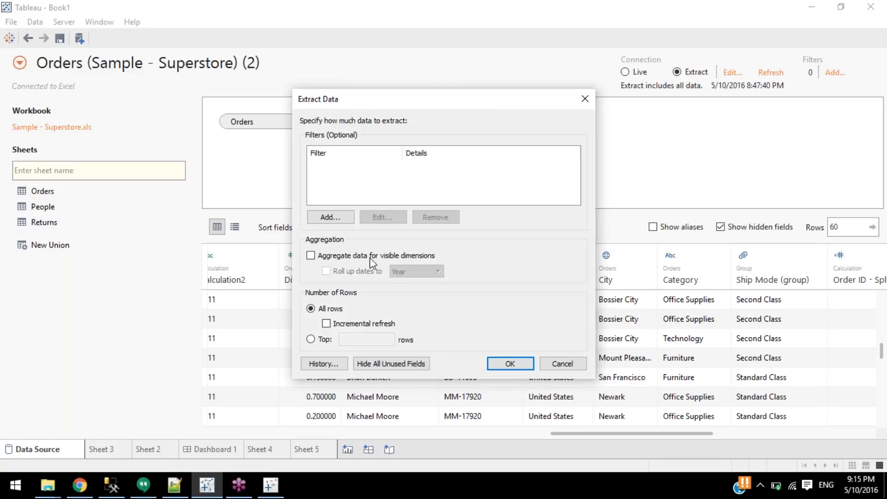
click(311, 256)
click(326, 272)
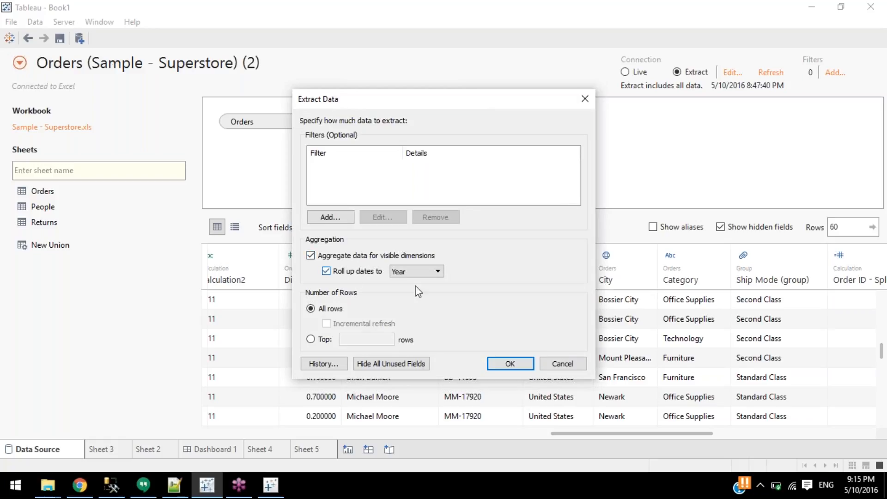
click(423, 272)
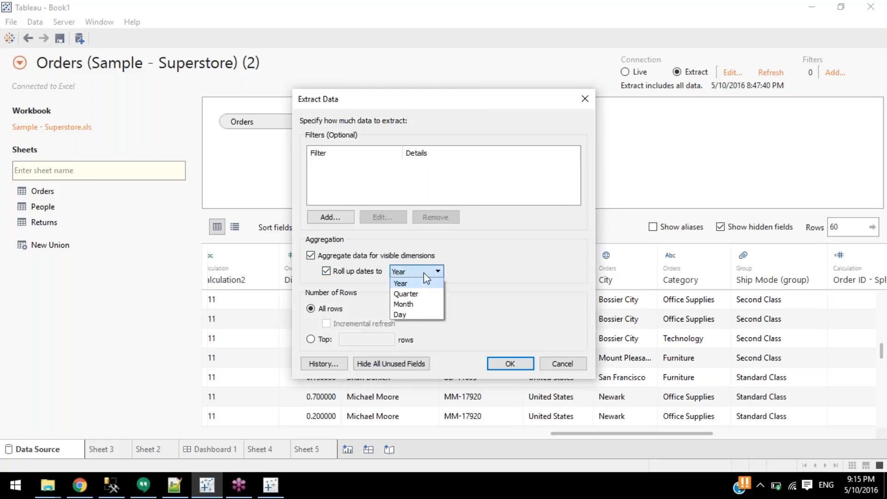
click(406, 314)
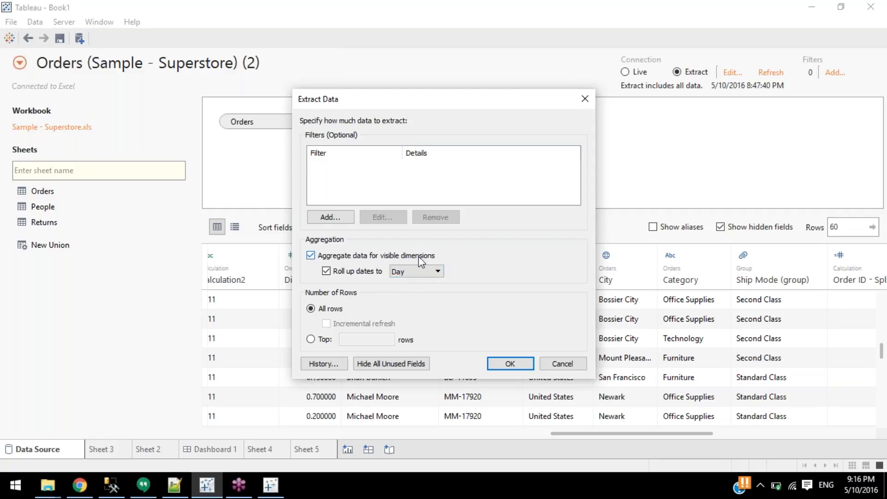
click(510, 364)
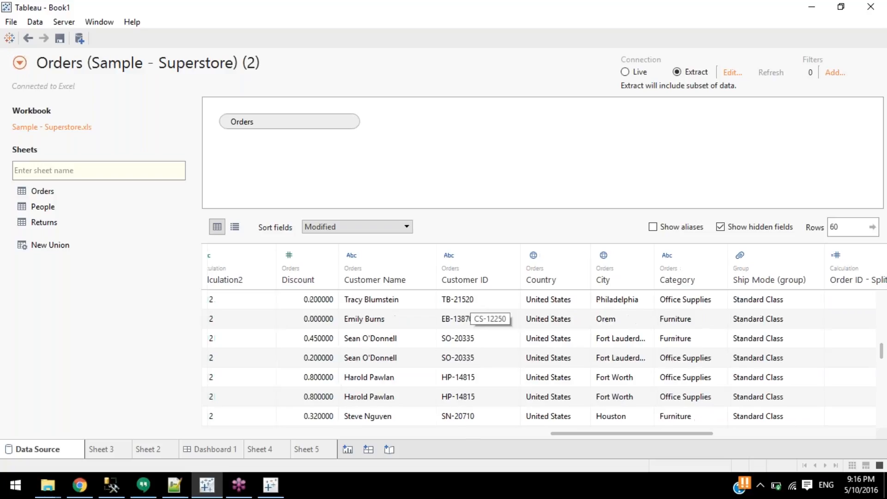
Scroll the data grid right, then return to Sheet 5's Sales by Category table.
drag(591, 433, 401, 439)
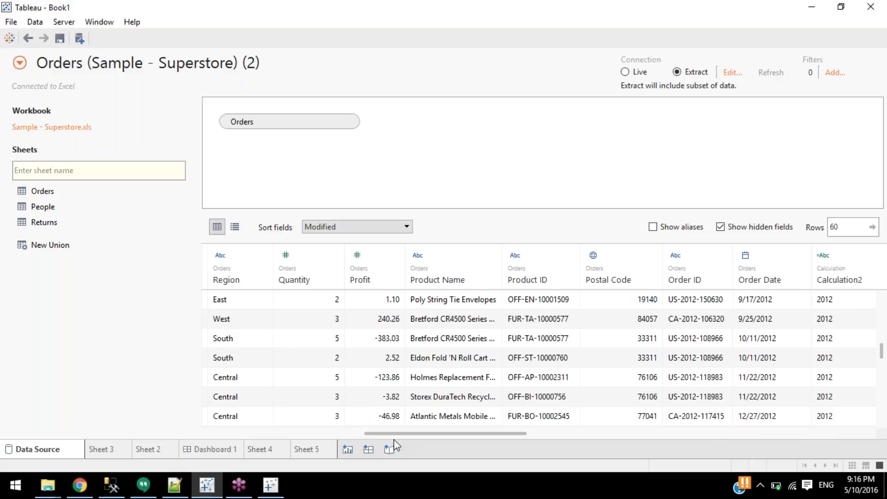
click(323, 451)
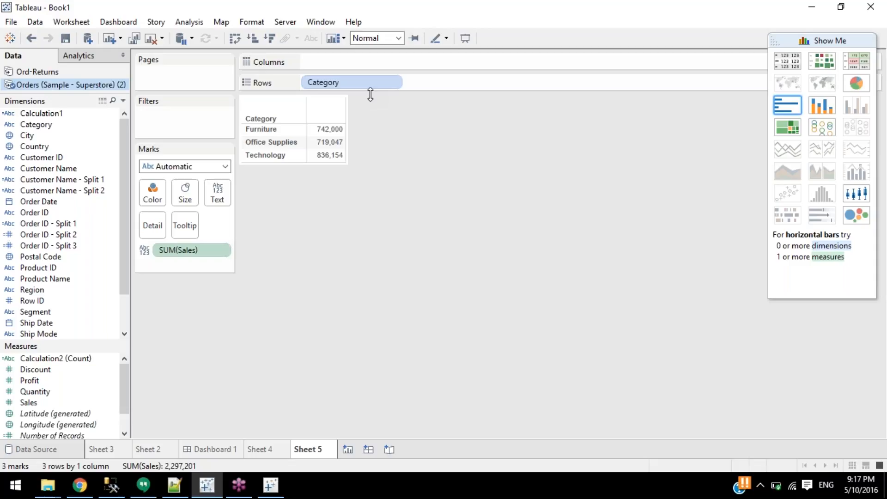
click(55, 449)
click(733, 73)
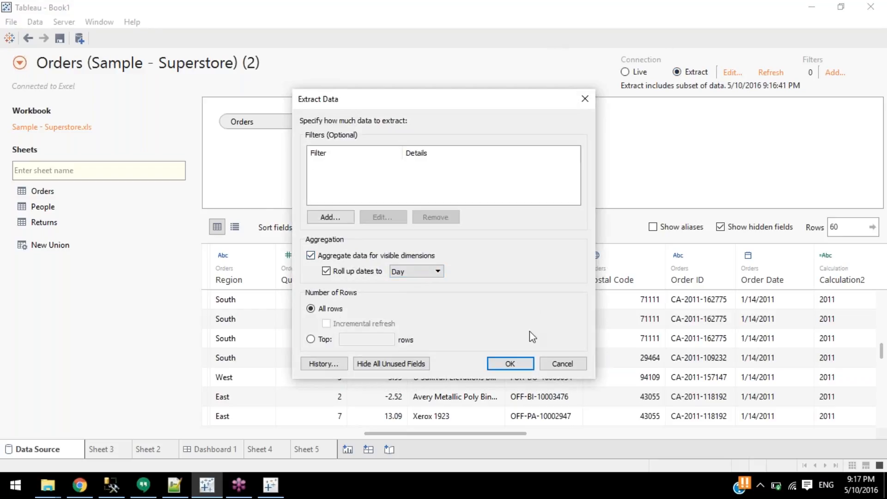
click(563, 364)
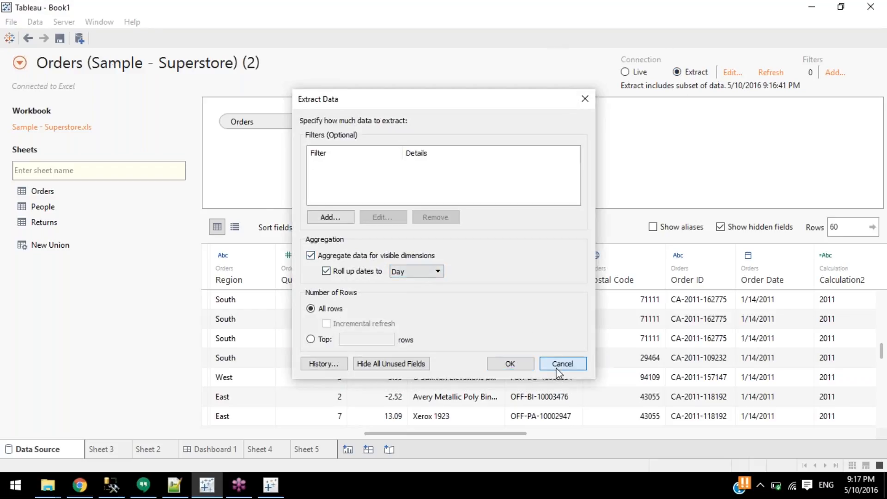
click(312, 446)
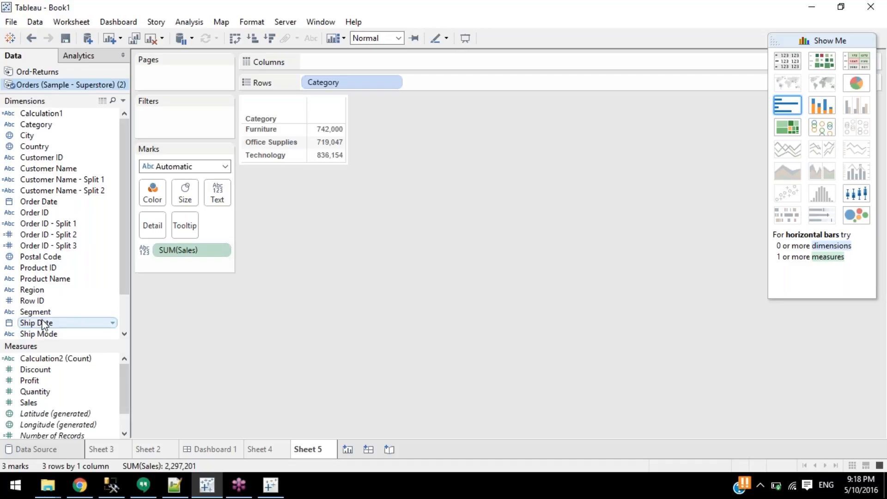
drag(43, 322, 223, 203)
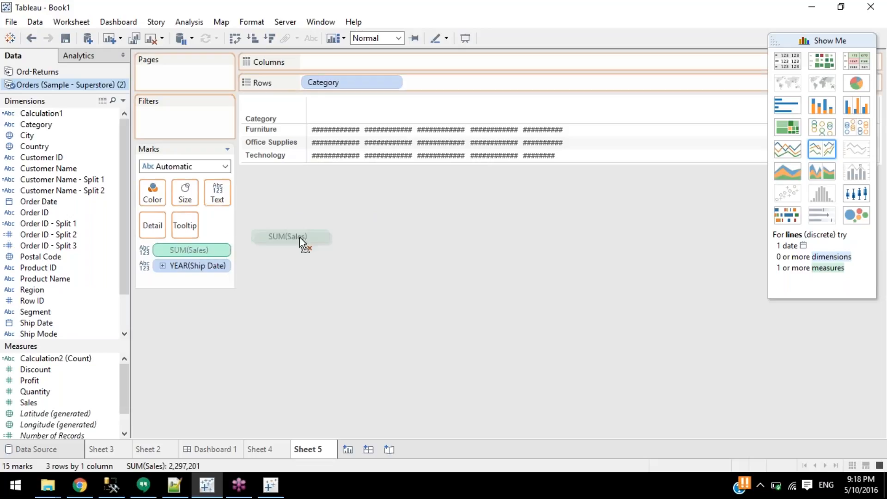
drag(204, 264, 443, 82)
click(498, 85)
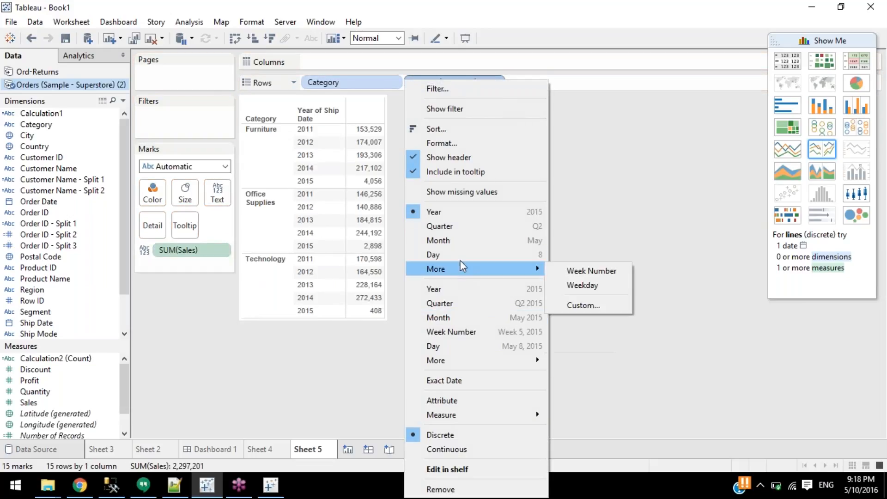
click(455, 346)
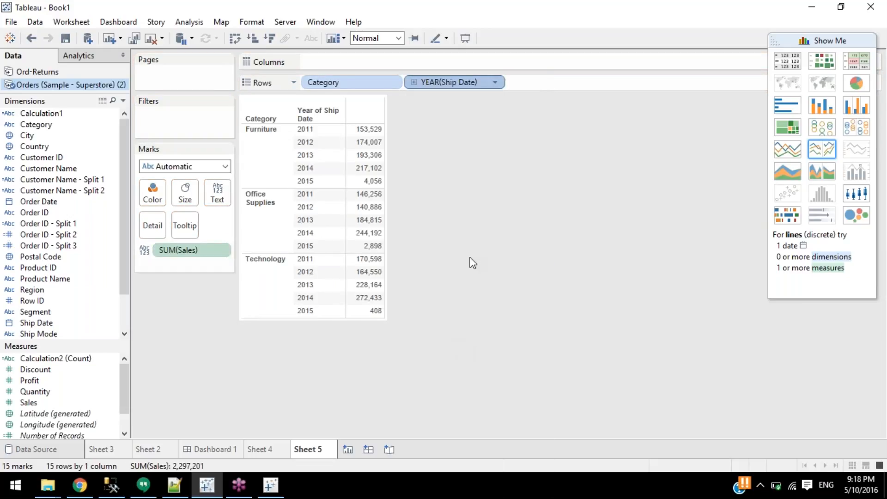
click(791, 61)
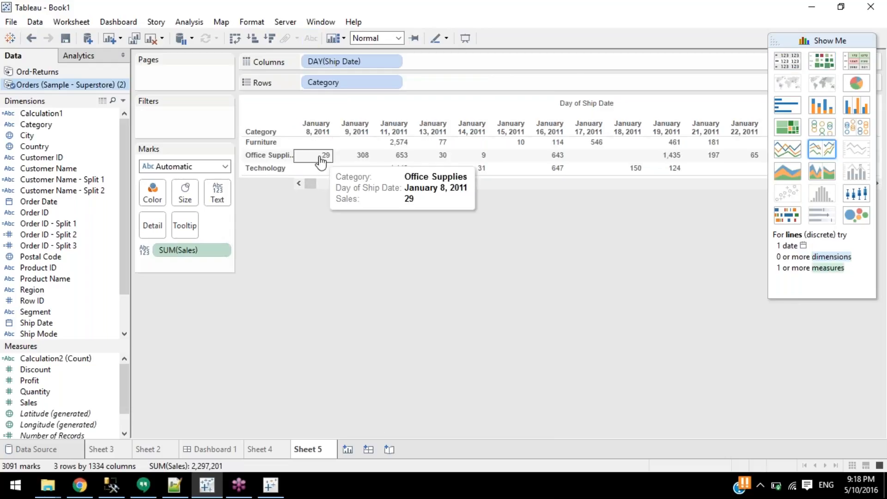
click(316, 130)
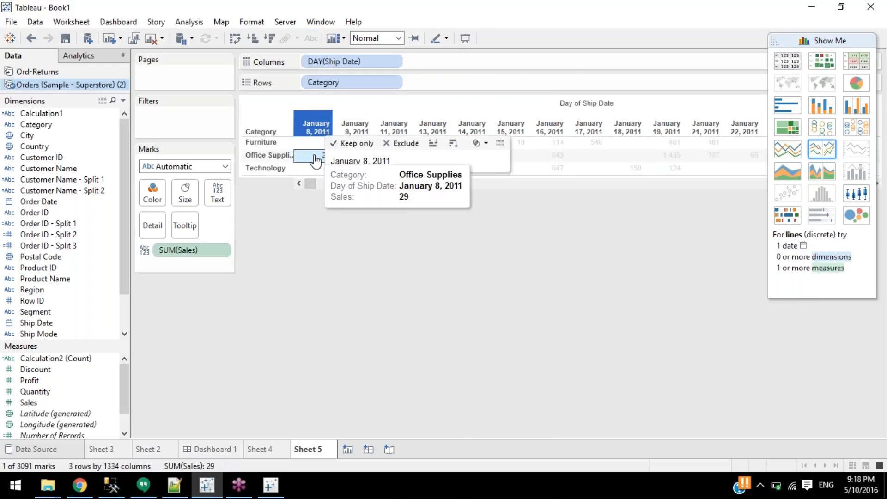
click(312, 156)
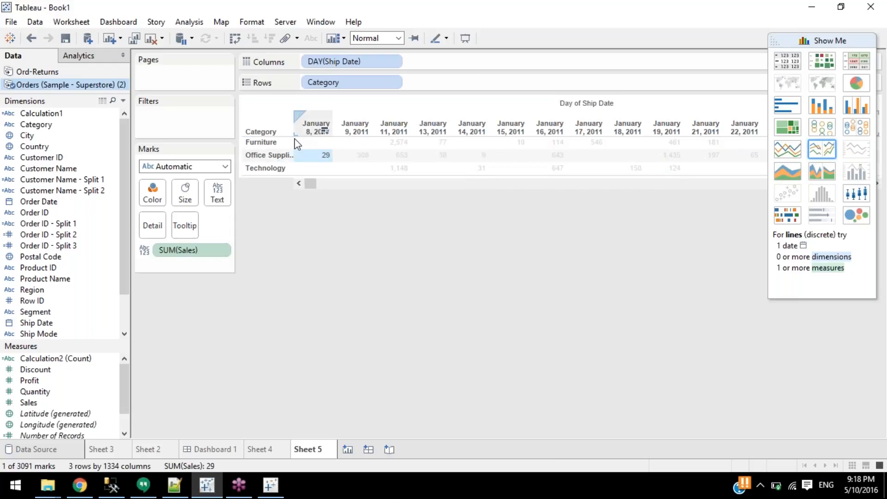
click(317, 157)
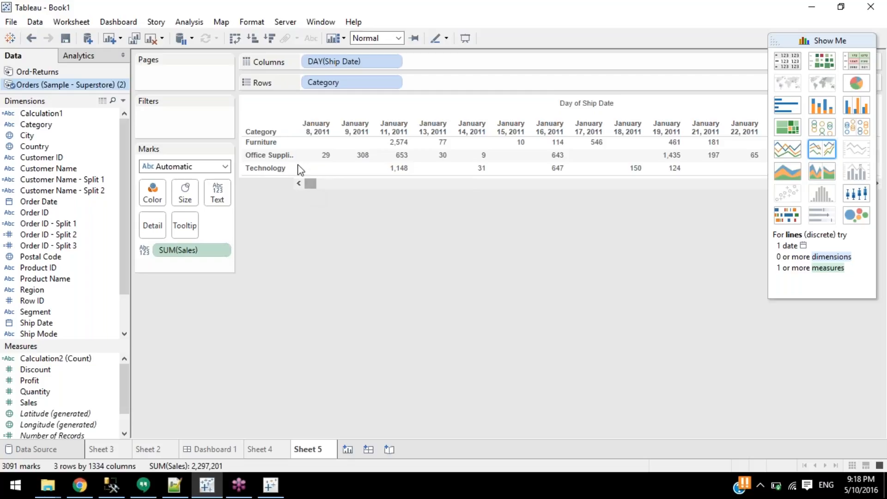
drag(363, 62, 331, 195)
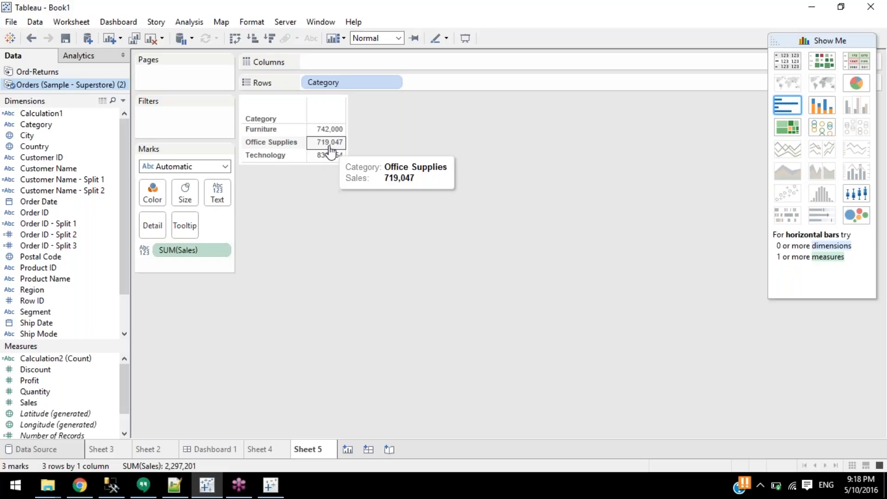
click(31, 38)
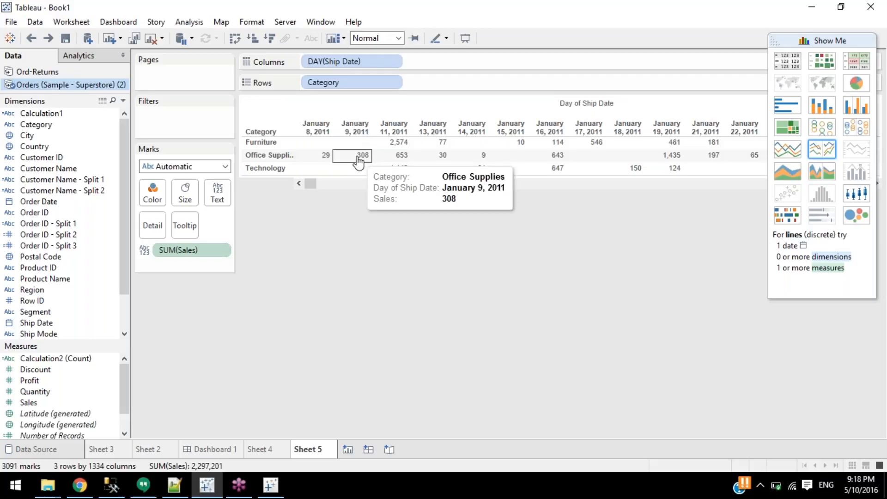
mouse_move(363, 159)
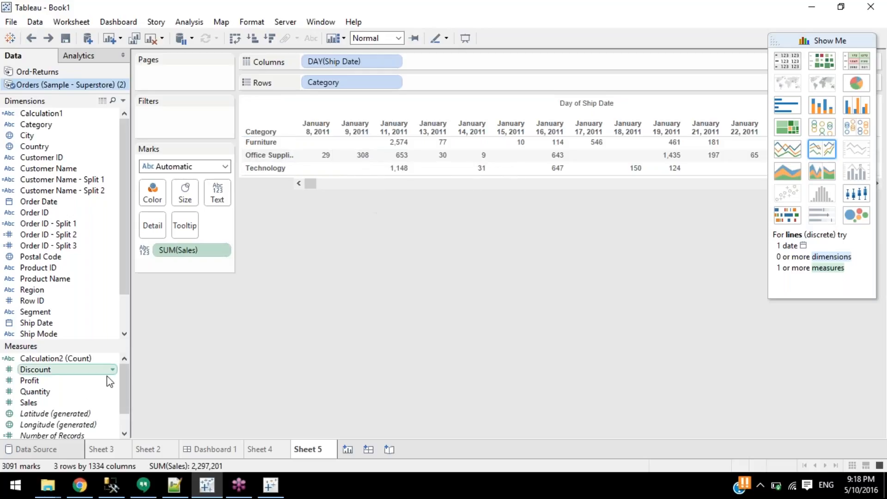
Rebuild the Orders extract with dates rolled up to Year, accepting the warning.
click(35, 449)
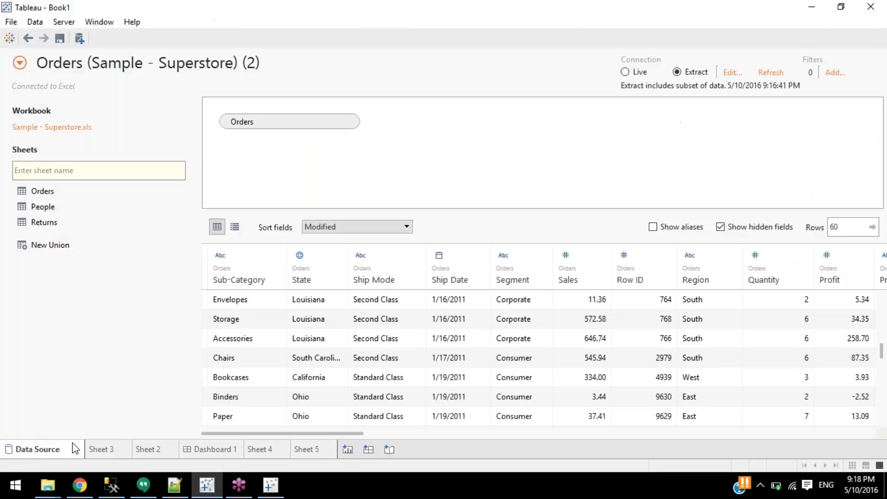
click(729, 74)
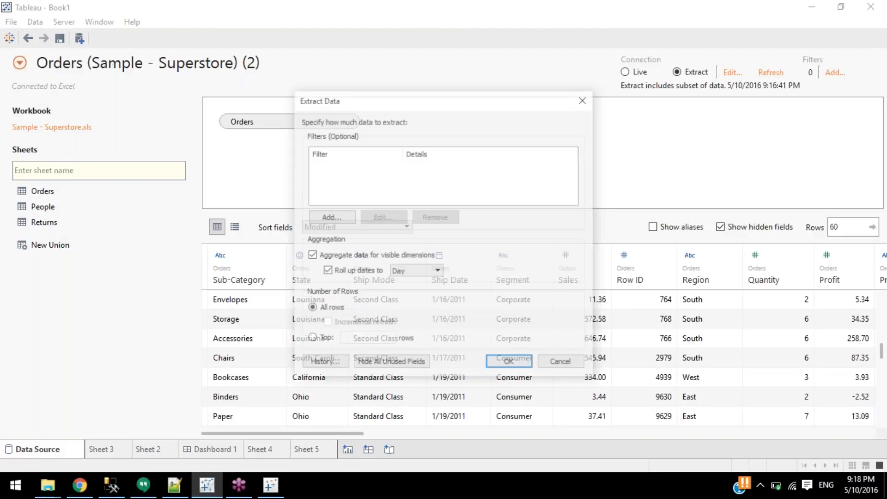
click(416, 271)
click(407, 282)
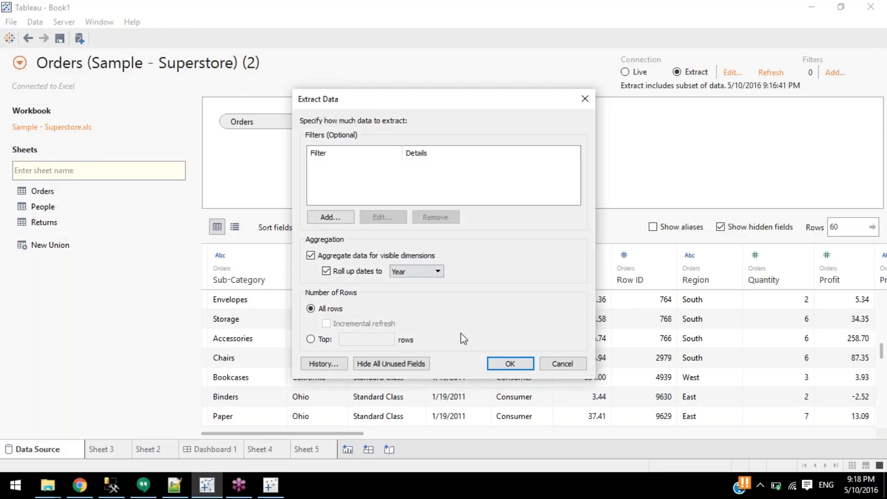
click(508, 364)
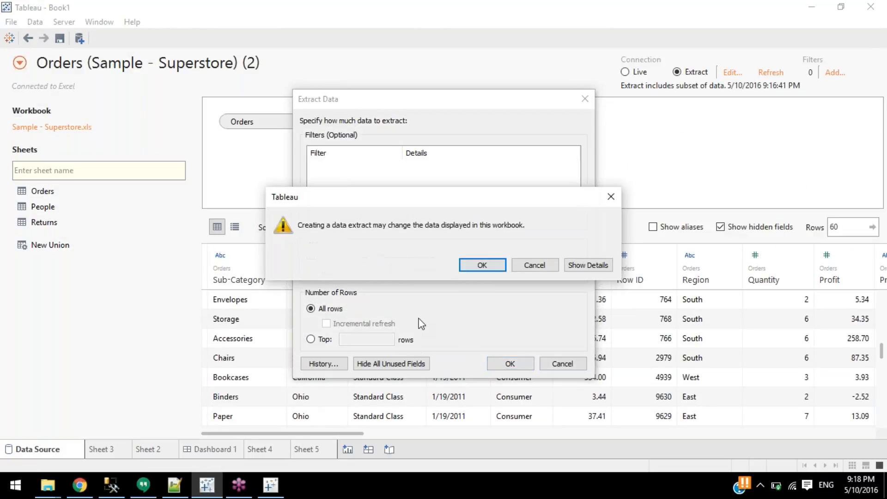
click(492, 267)
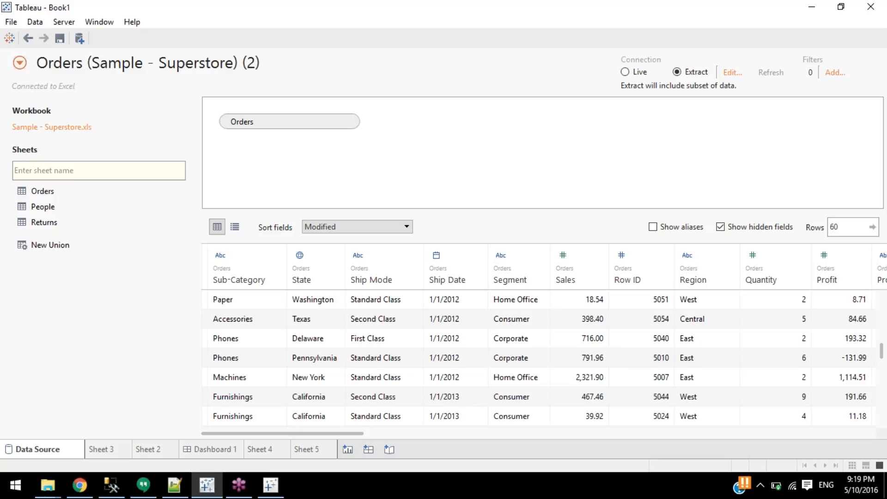
Regenerate the Orders extract with its current settings, accepting the warning.
click(733, 72)
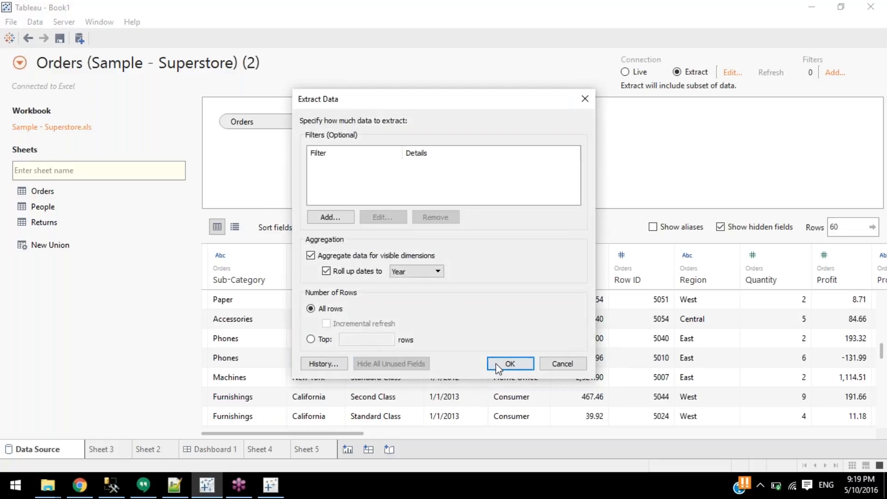
click(497, 364)
click(481, 265)
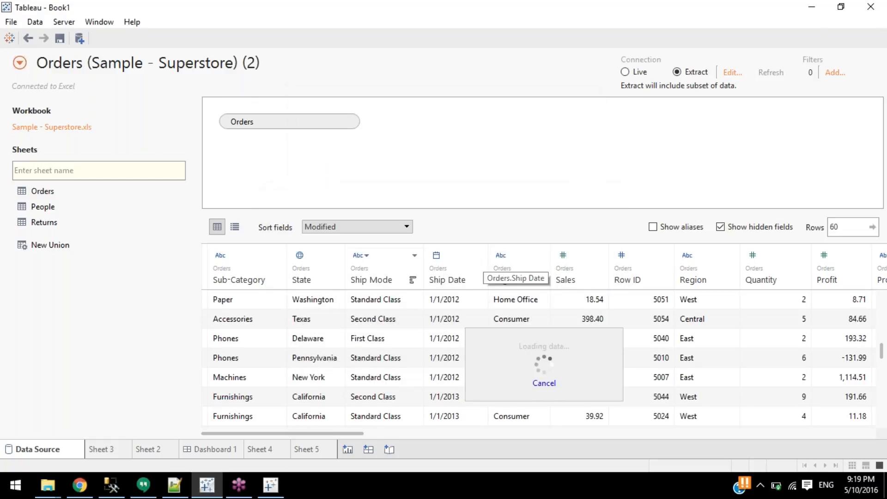
mouse_move(307, 451)
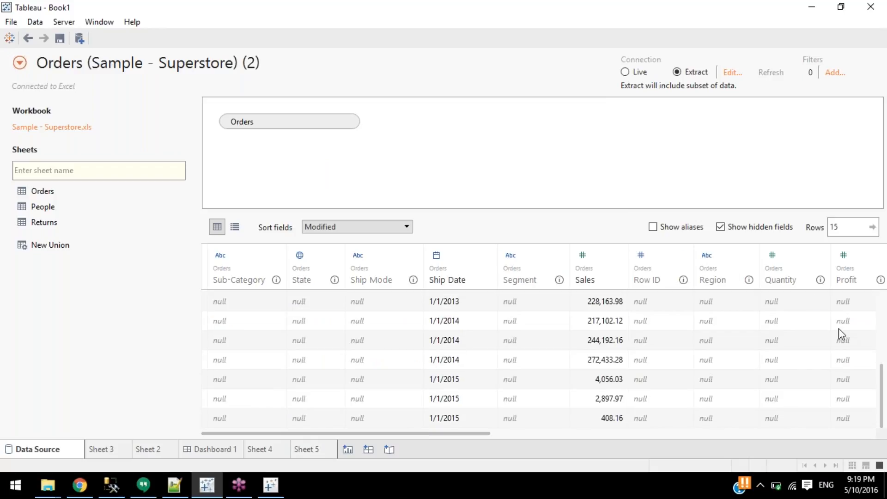
drag(885, 409, 884, 314)
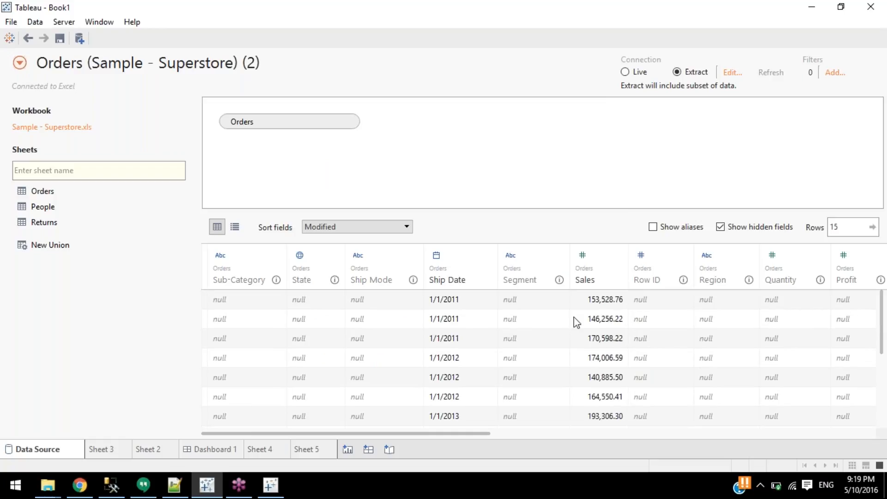
scroll(465, 303, down, 3)
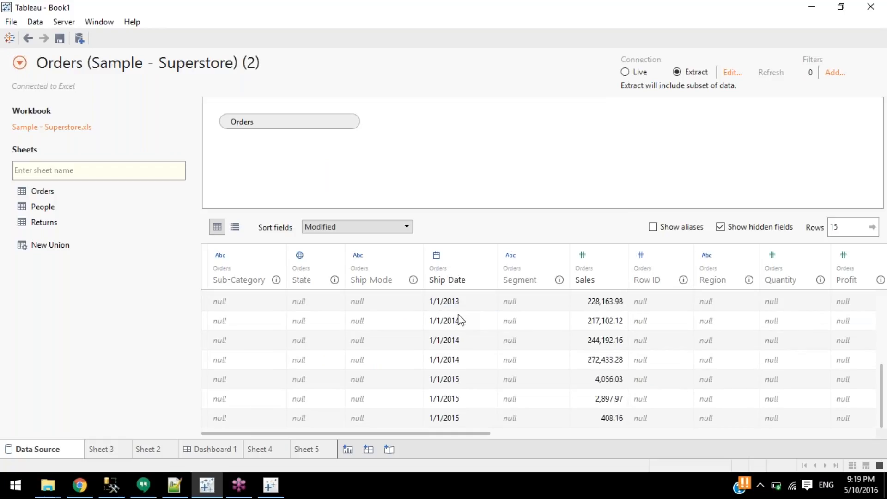
Check the first Ship Date and Sales values, then hide empty fields, leaving Ship Date, Sales, Category.
click(729, 73)
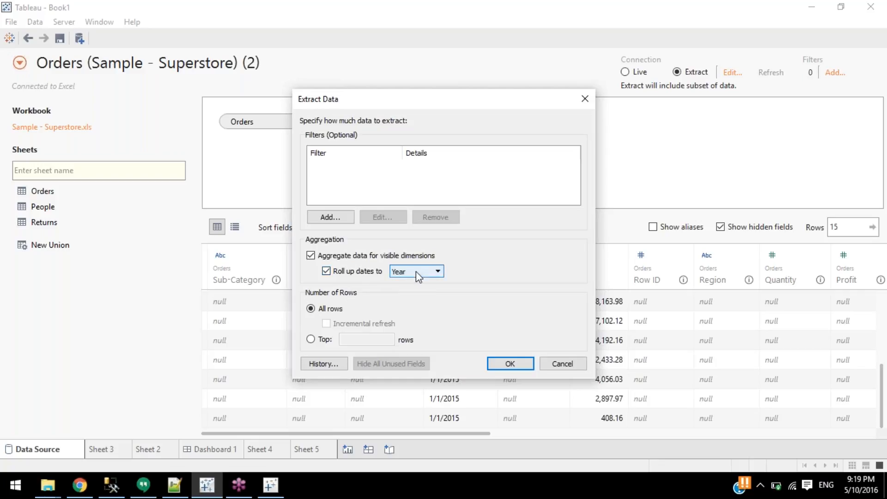
click(562, 363)
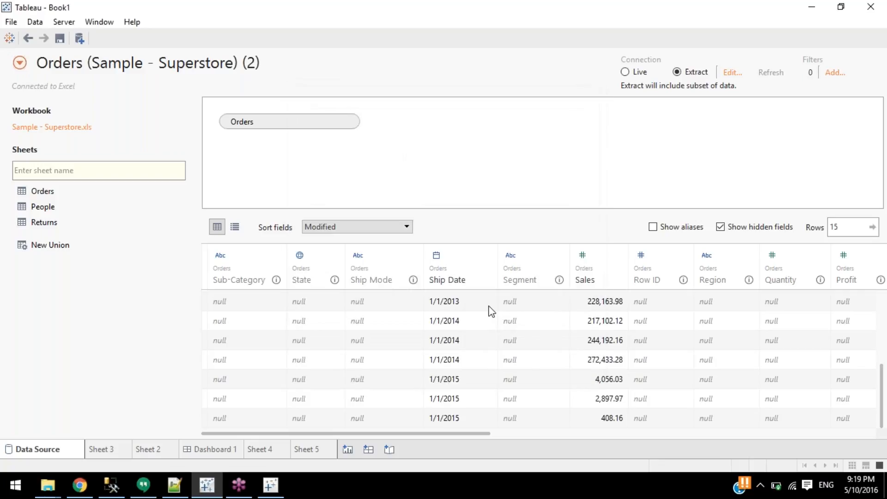
click(452, 304)
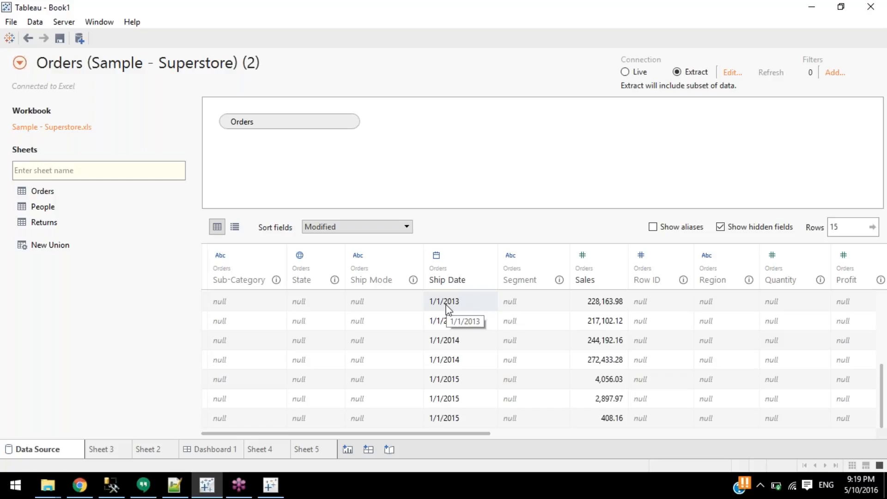
click(596, 305)
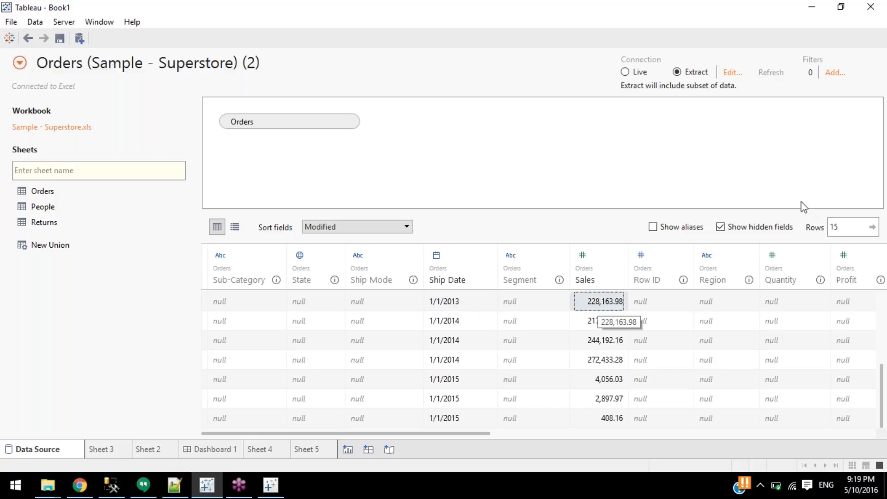
click(746, 228)
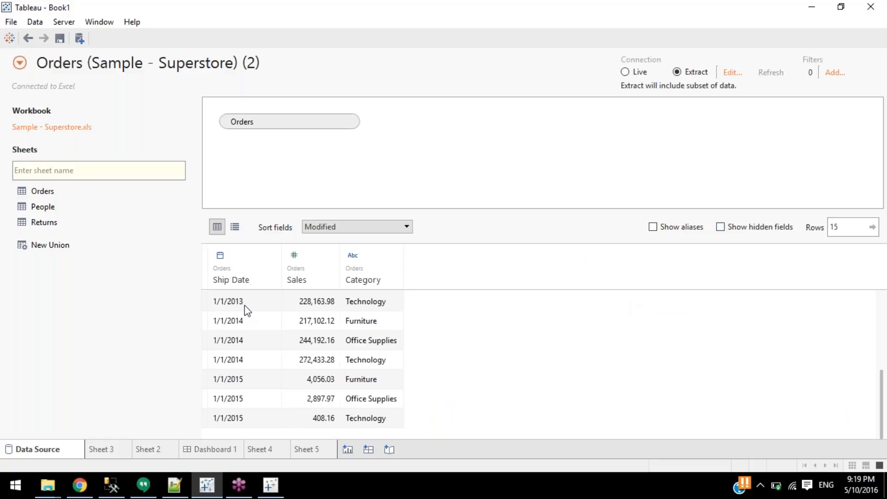
Inspect the 1/1/2011 Furniture row (Sales 153,528.76) in the grid, then reopen the extract settings.
click(245, 305)
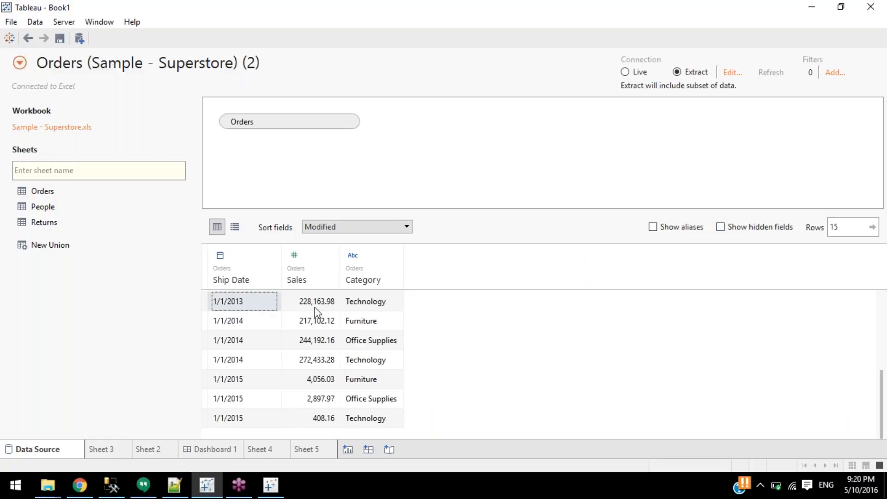
click(314, 306)
click(271, 305)
scroll(273, 309, up, 2)
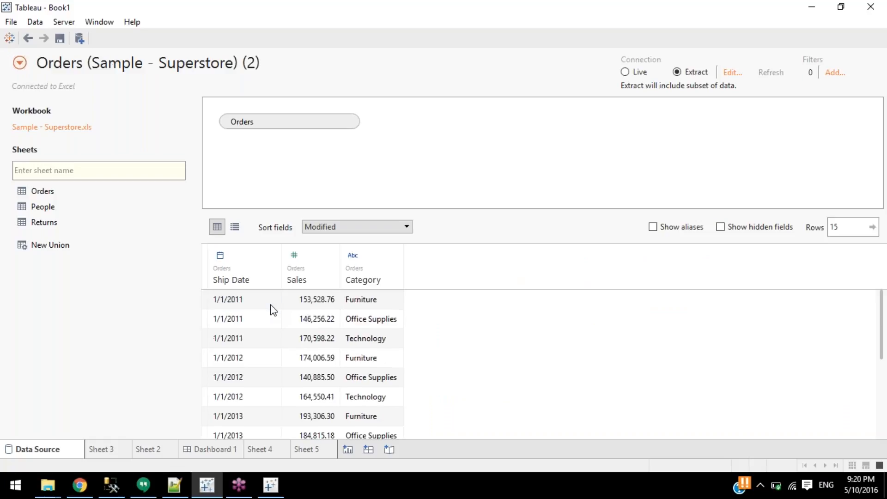
click(272, 307)
click(363, 301)
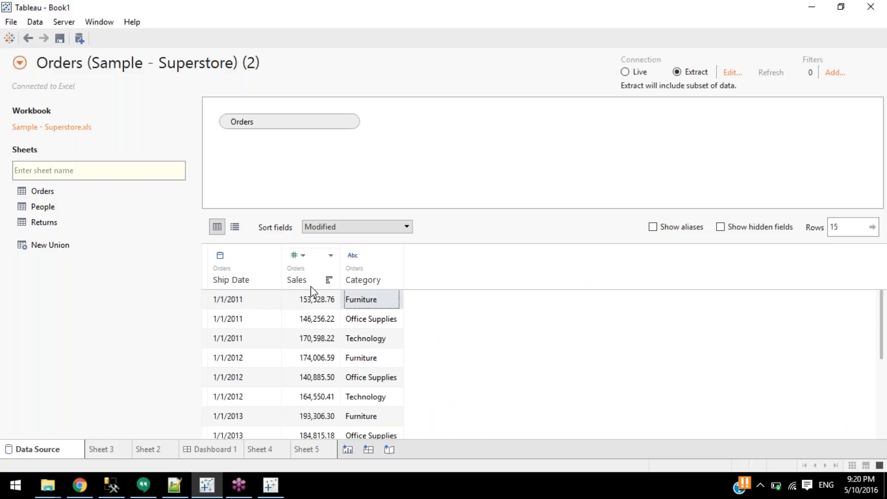
click(233, 297)
click(298, 300)
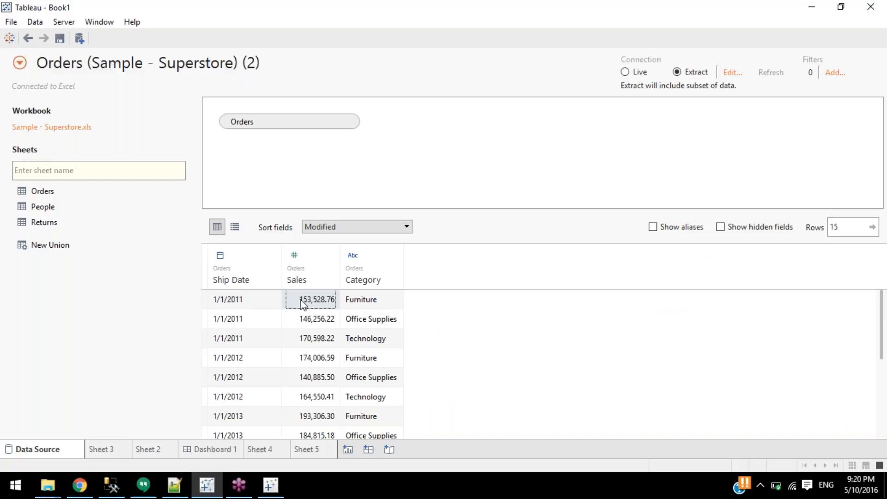
click(733, 72)
Create the Orders extract with Roll up dates turned off.
click(415, 272)
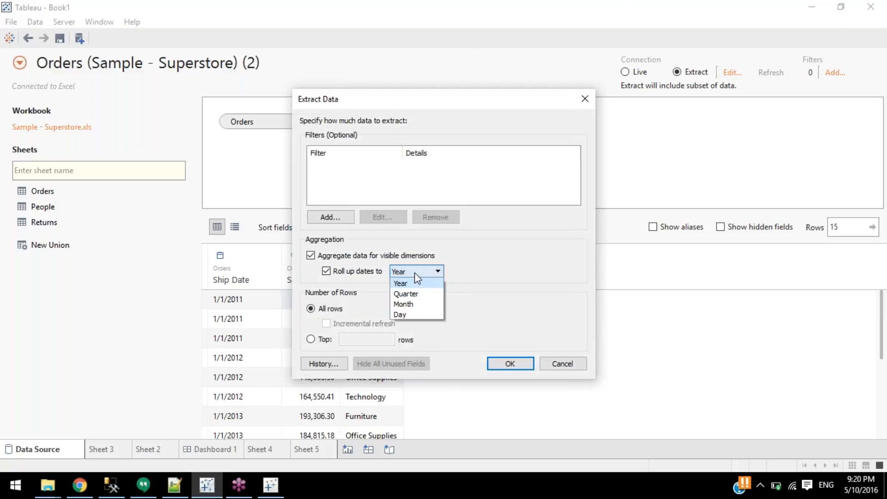
click(415, 282)
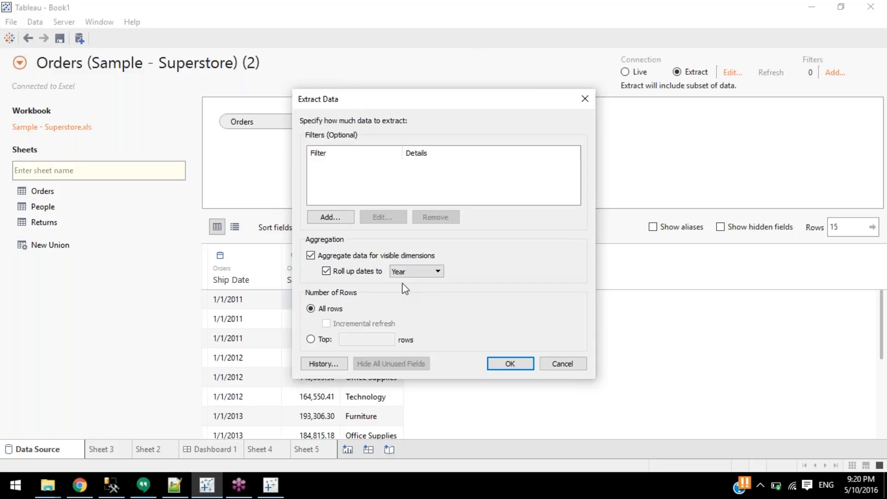
click(368, 273)
click(504, 365)
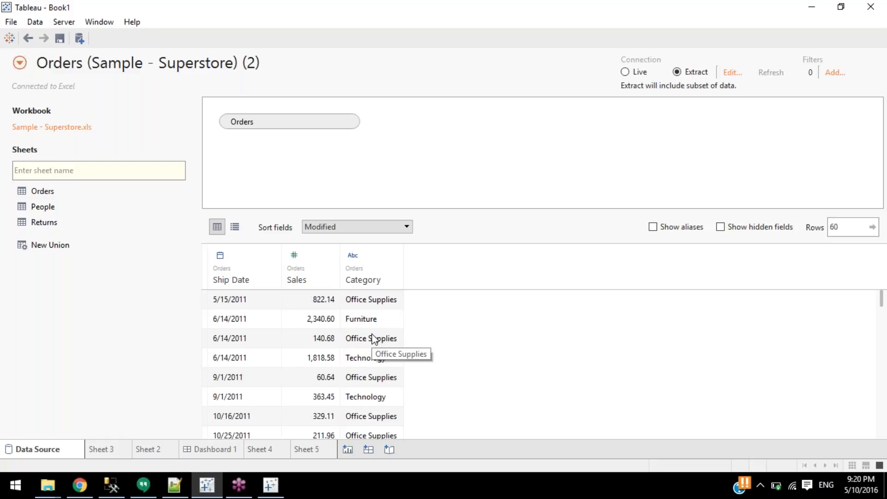
Scroll the preview grid and inspect daily ship dates such as 9/18/2014 and 9/24/2014.
scroll(227, 314, down, 8)
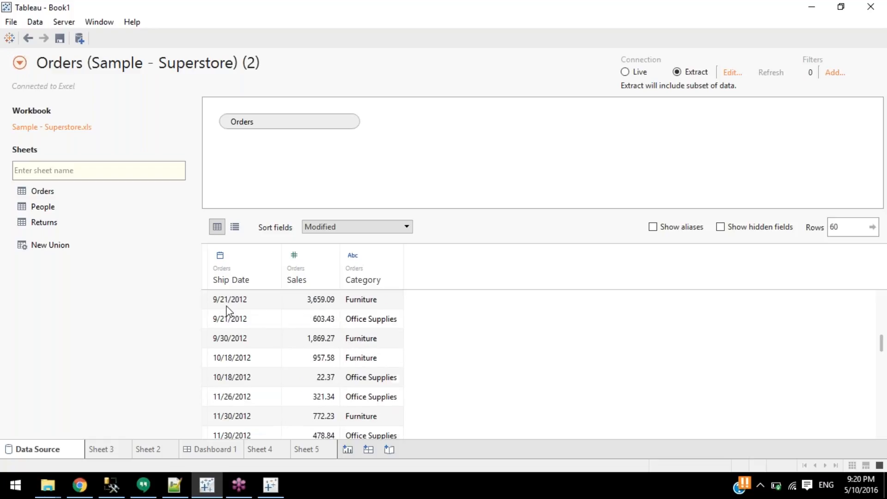
scroll(227, 310, up, 8)
scroll(229, 312, down, 5)
scroll(231, 318, up, 5)
scroll(234, 324, down, 10)
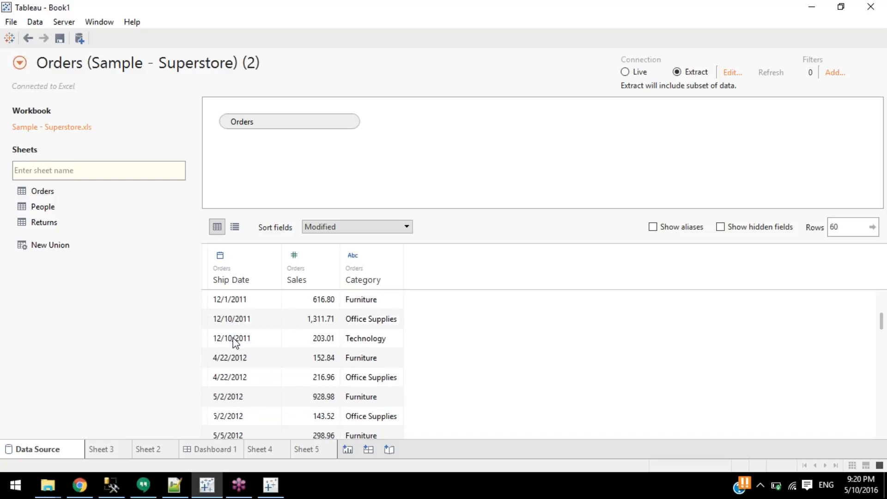
scroll(234, 342, down, 3)
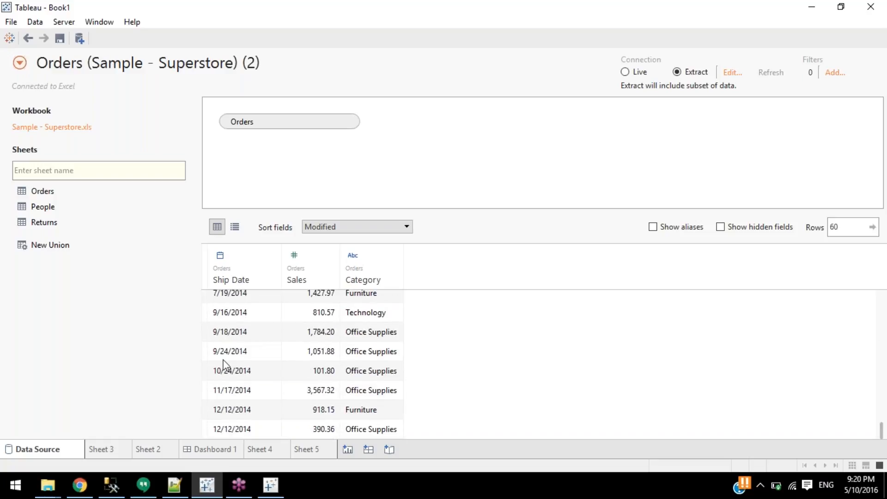
click(224, 354)
click(230, 341)
click(241, 318)
click(254, 339)
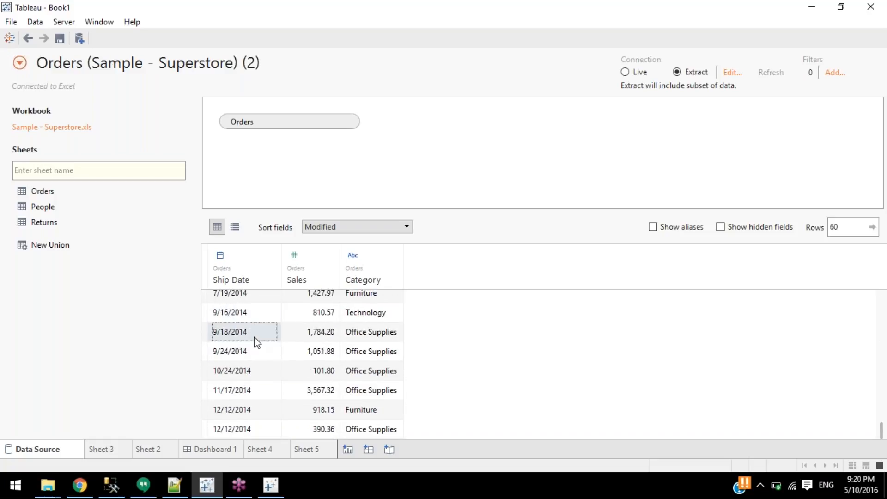
click(253, 345)
Inspect the 810.57 Sales value and the Technology row for 6/19/2013.
click(305, 314)
click(365, 316)
scroll(370, 321, up, 3)
click(369, 320)
Rebuild the extract with dates rolled up to Year and check the yearly Ship Date rows.
click(732, 72)
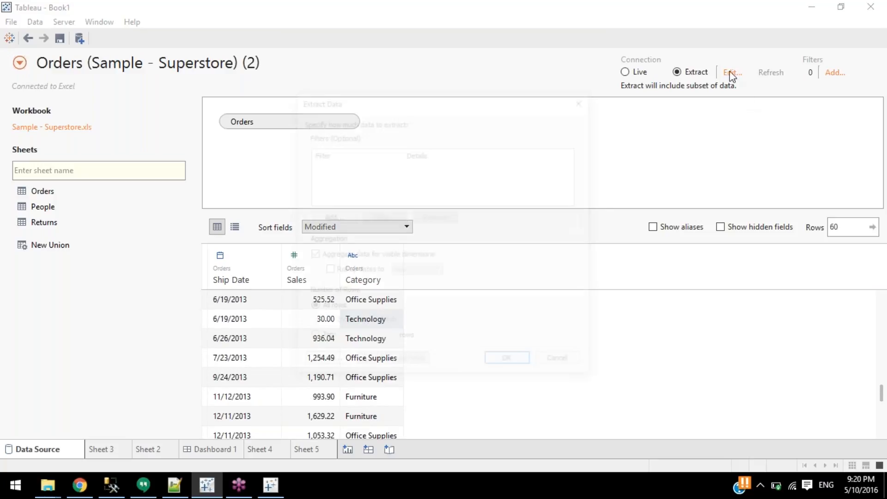
click(354, 271)
click(510, 363)
click(482, 266)
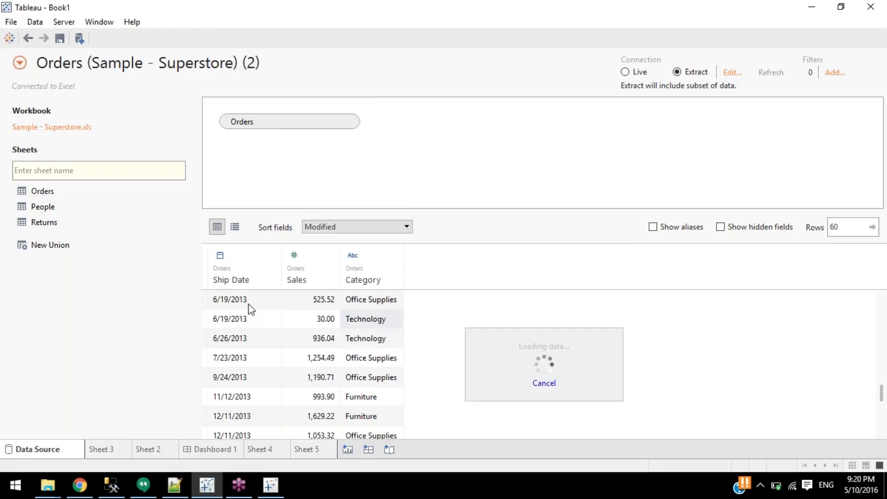
scroll(241, 325, up, 3)
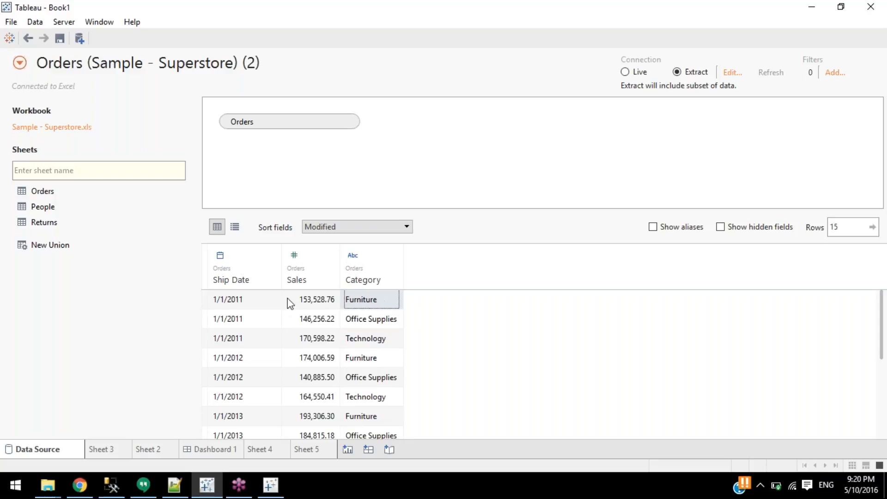
click(234, 299)
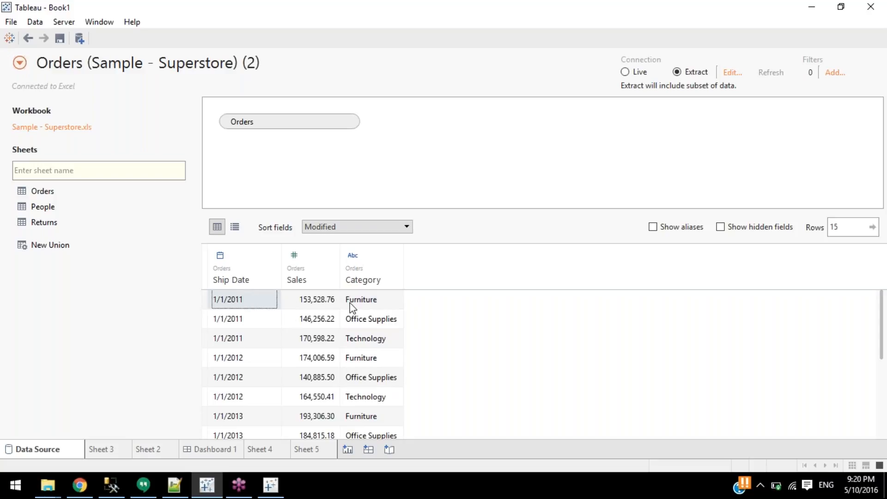
click(365, 303)
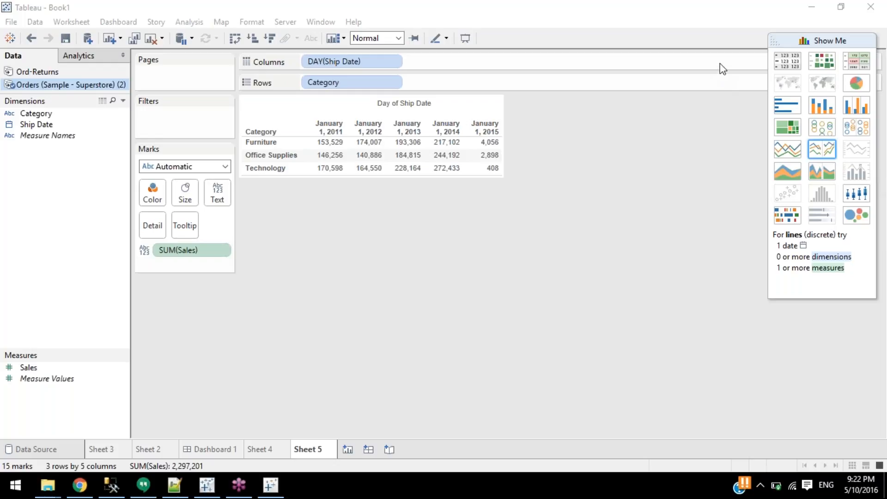
Open the Sample - Superstore.xls workbook in Excel from Tableau's Data Source page.
click(54, 450)
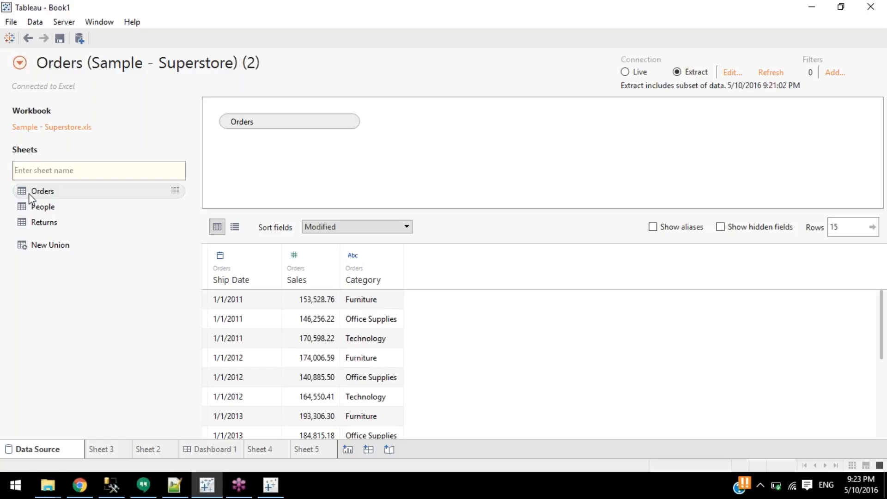
click(70, 130)
click(179, 107)
right_click(177, 111)
click(235, 139)
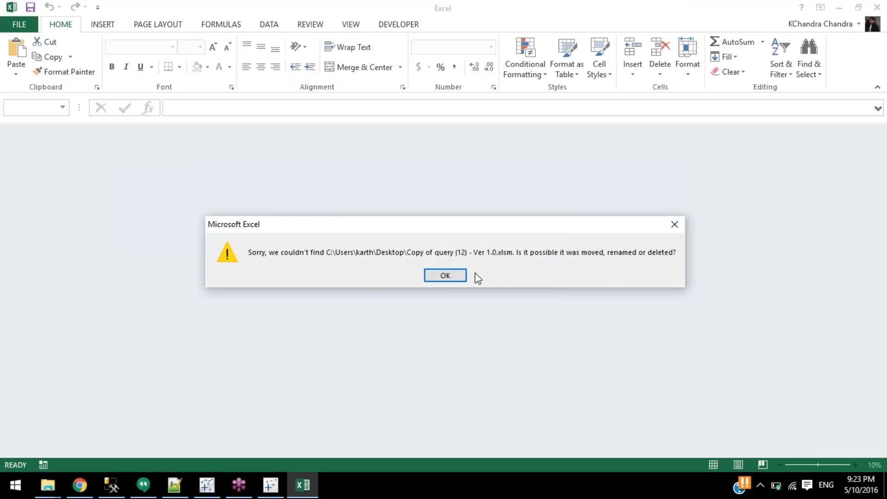
Dismiss Excel's missing-file error, select the Orders sheet, and minimize Excel.
click(455, 276)
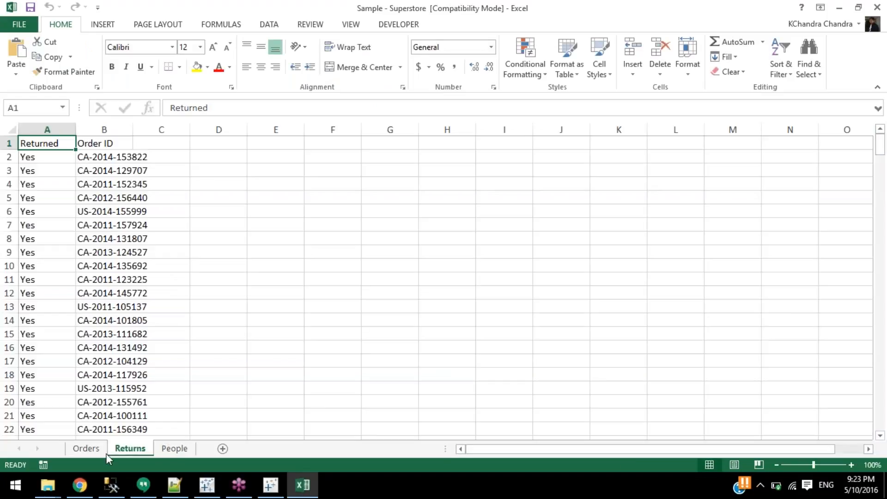
click(91, 455)
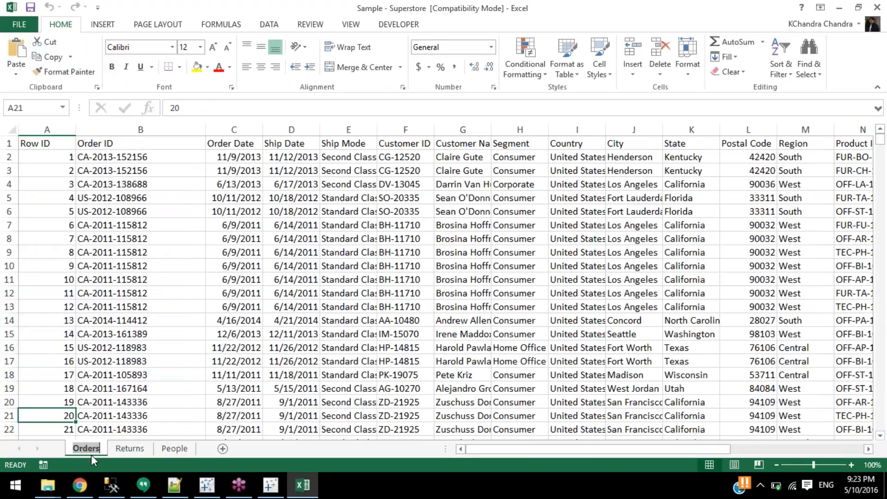
click(302, 485)
Close the file browser and return to Tableau's data source page.
click(574, 304)
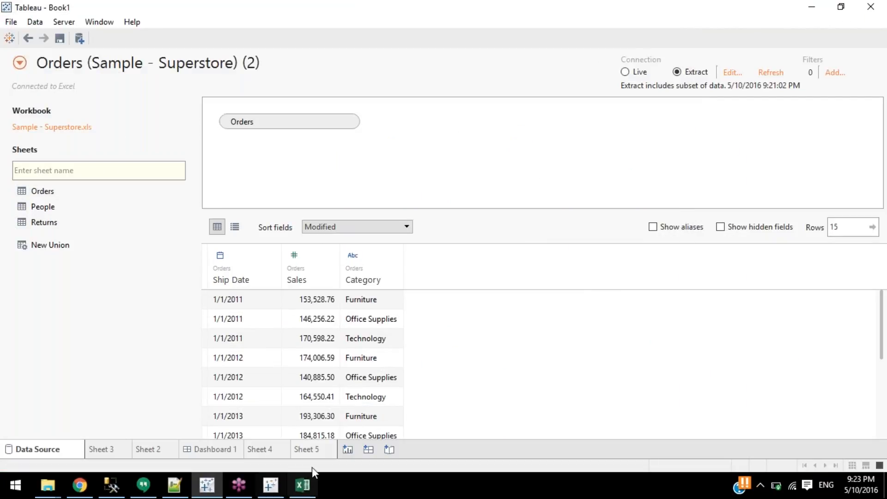
click(316, 450)
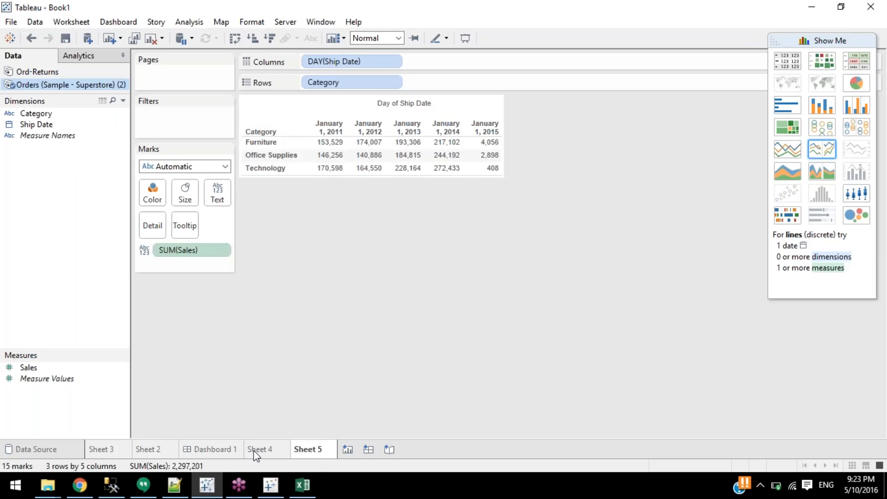
click(60, 452)
Rename the Excel Orders worksheet to Customer and minimize Excel.
click(311, 493)
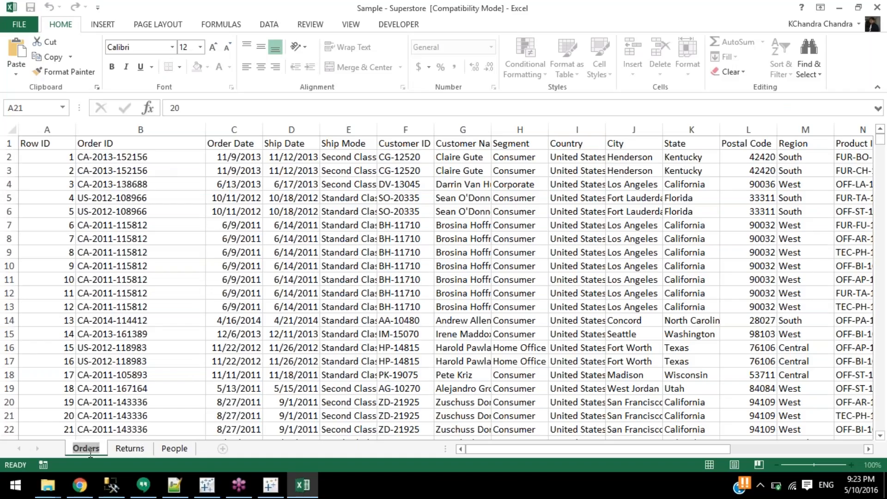
text(Cus)
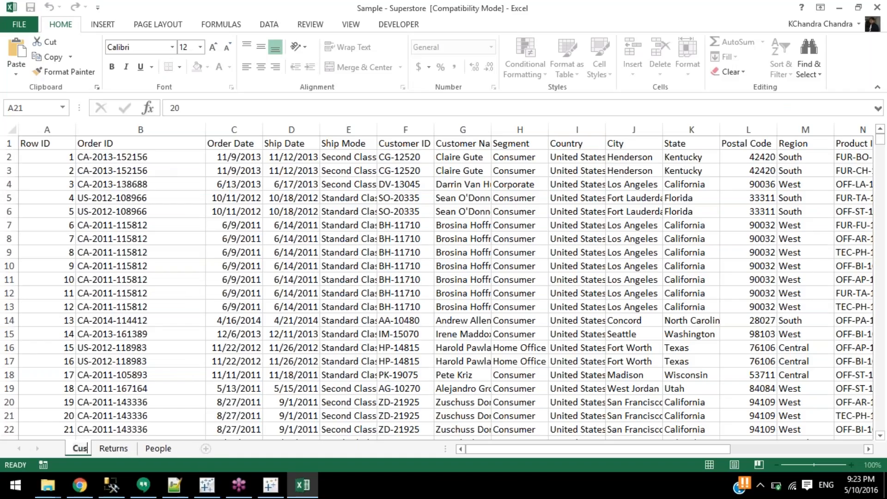
text(tomer)
key(Return)
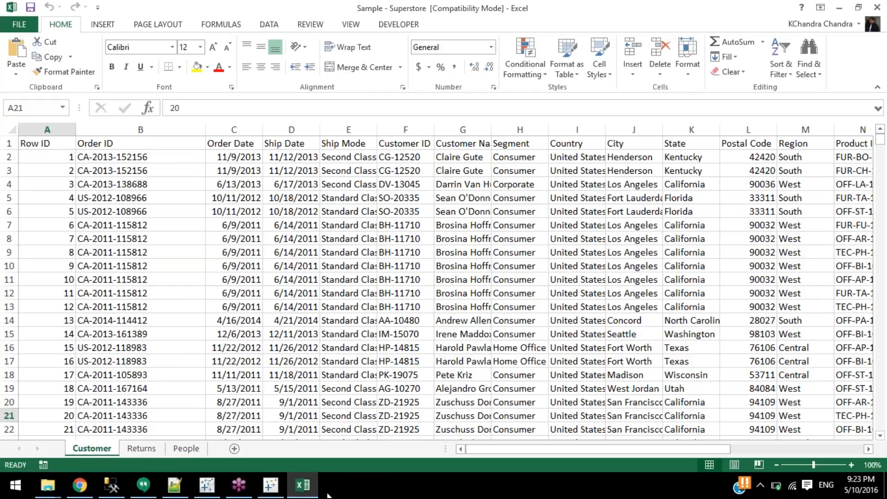
click(301, 486)
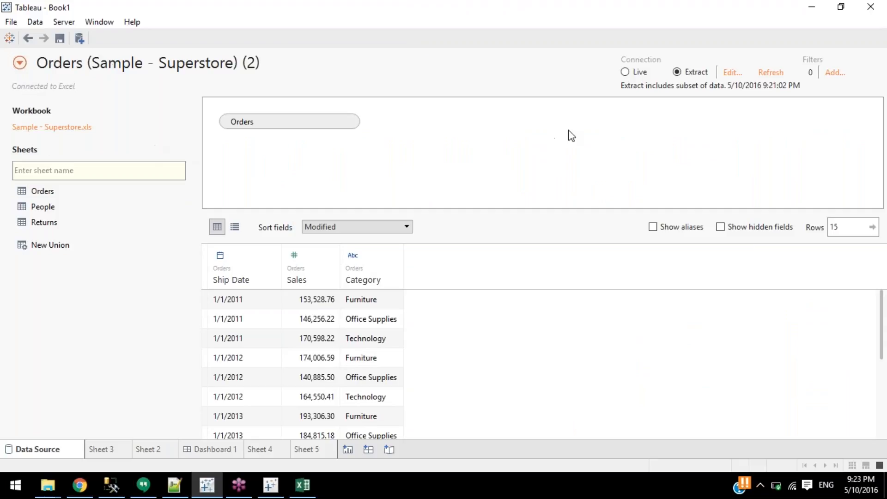
Switch the Orders source to Live, refresh it from Sheet 5, and choose Edit Connection.
click(637, 75)
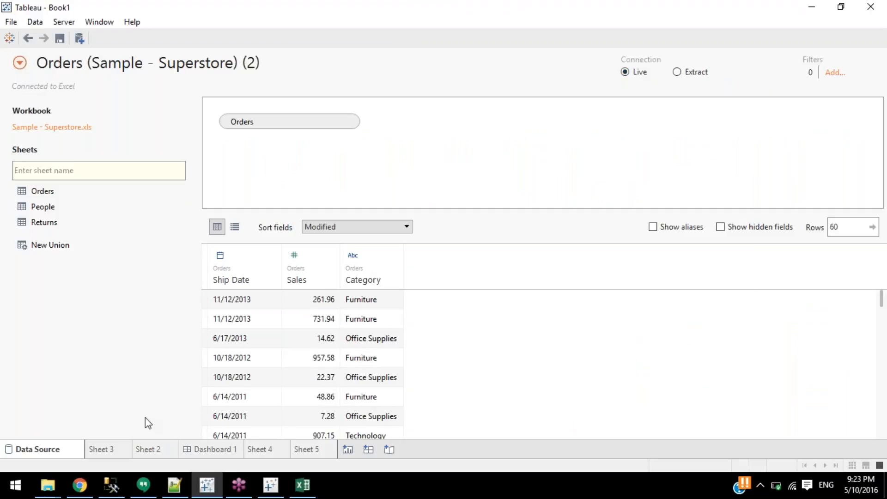
click(301, 448)
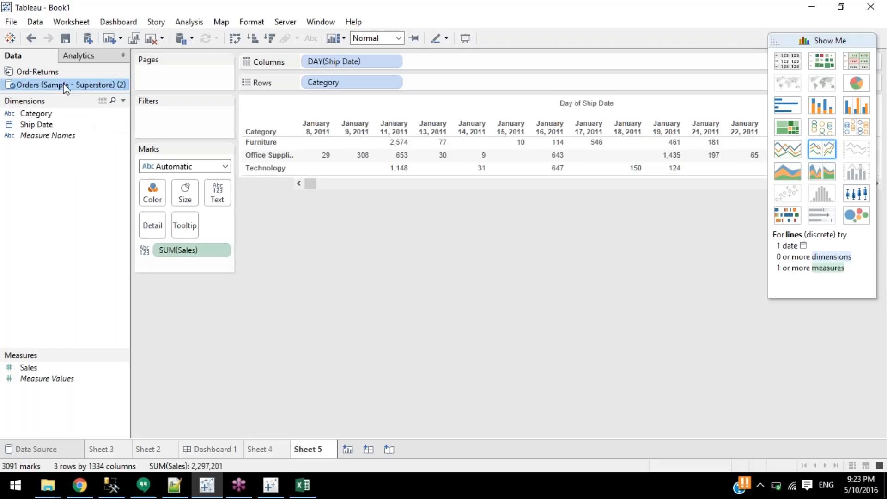
right_click(65, 88)
click(92, 105)
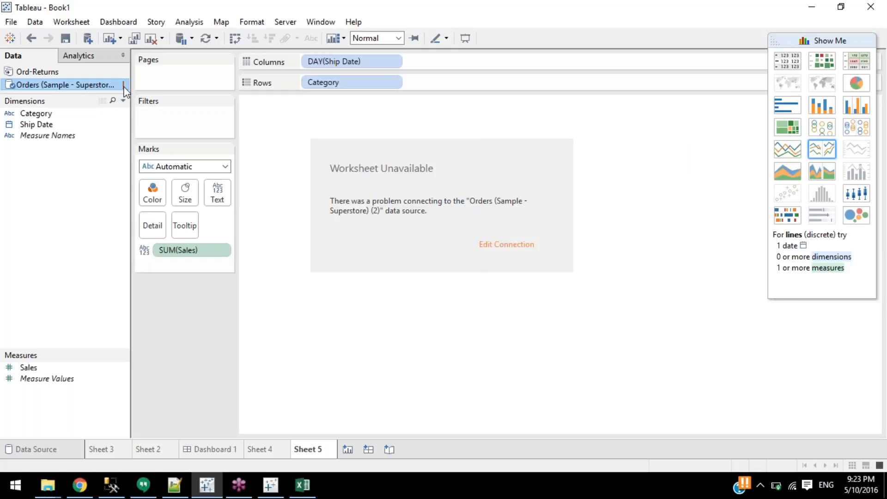
click(509, 246)
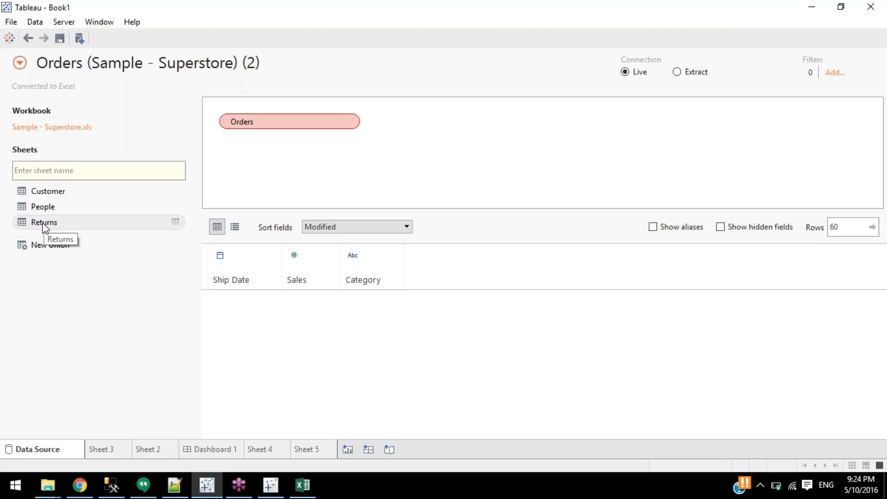
Drop the Customer sheet onto the broken Orders table, check the preview, and return to Sheet 5.
click(46, 195)
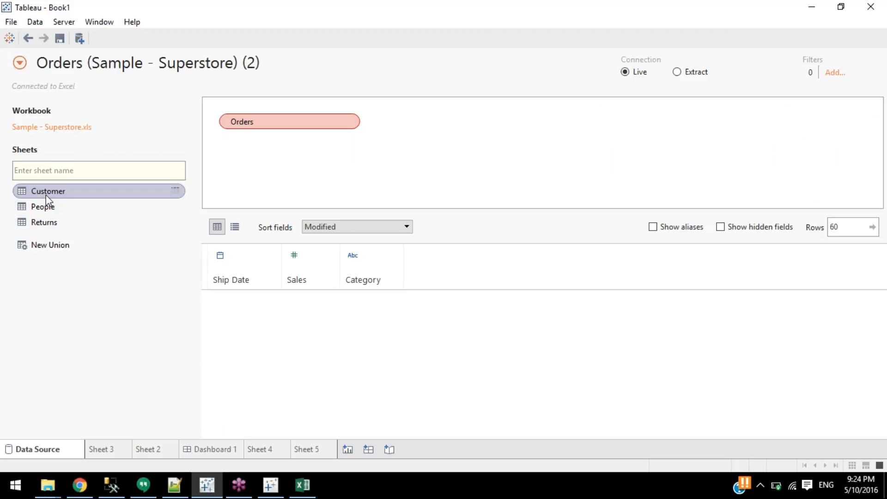
drag(45, 195, 238, 190)
drag(252, 133, 235, 125)
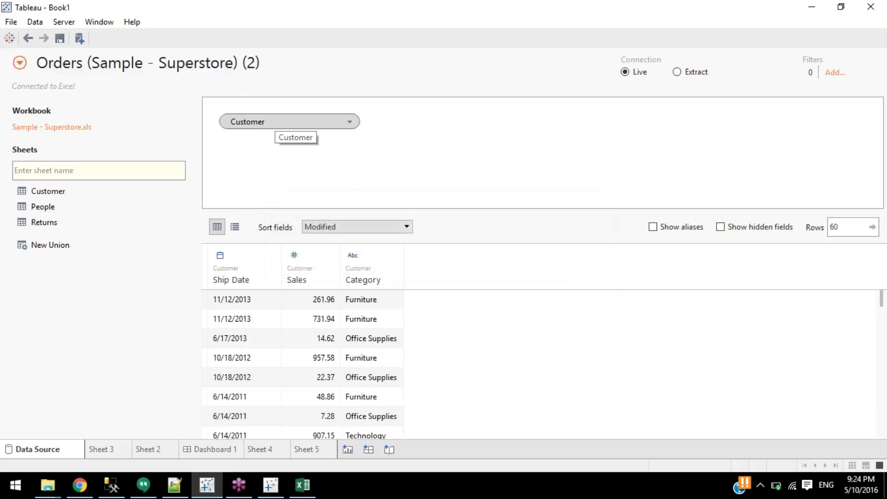
scroll(378, 332, down, 5)
scroll(380, 336, up, 5)
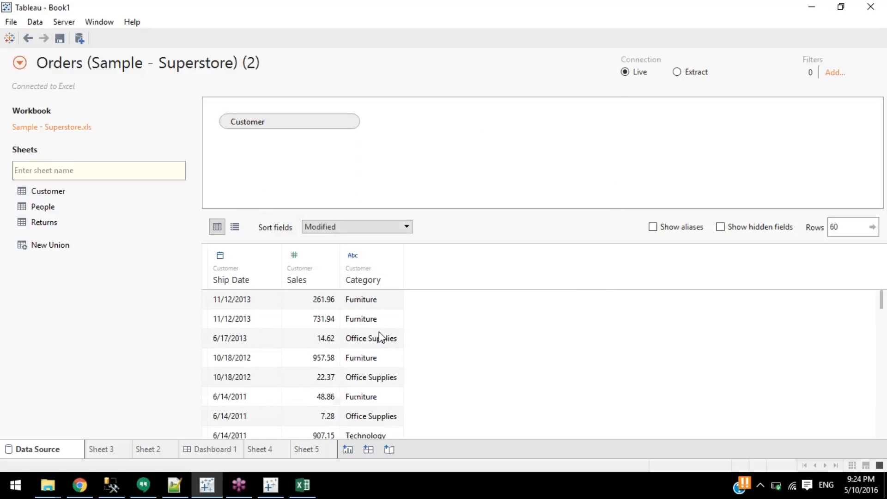
scroll(397, 319, down, 5)
scroll(416, 294, down, 8)
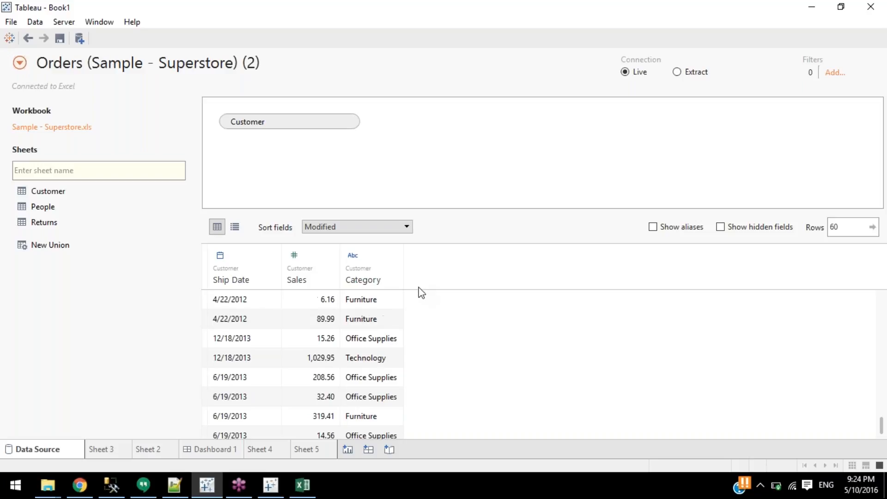
scroll(346, 362, down, 1)
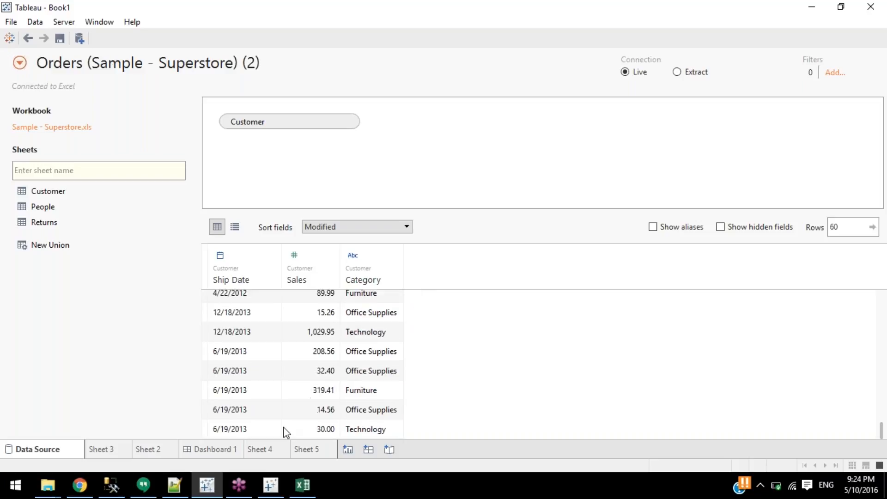
click(316, 450)
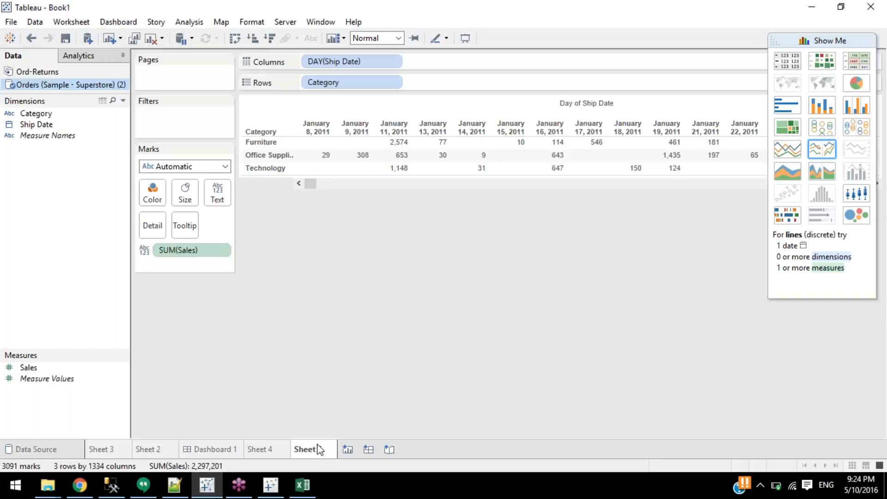
In Excel, change the O1 heading from Category to Cat, then switch back to Tableau.
click(304, 493)
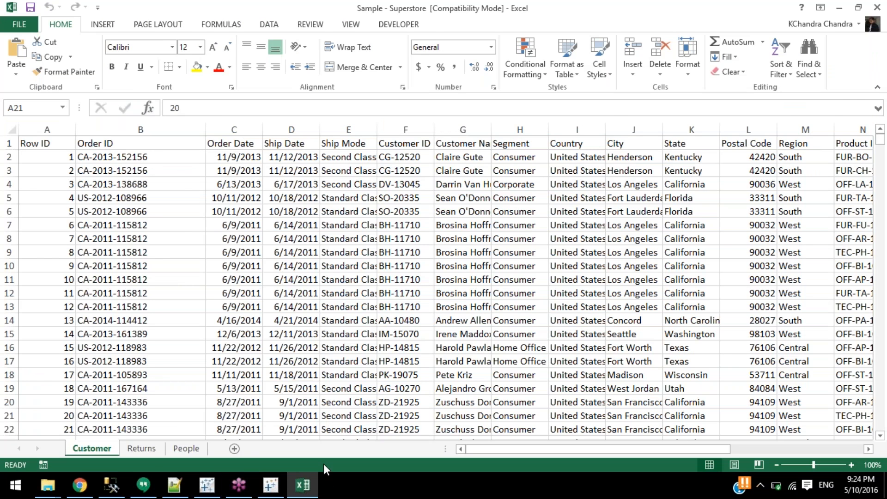
click(304, 493)
click(304, 487)
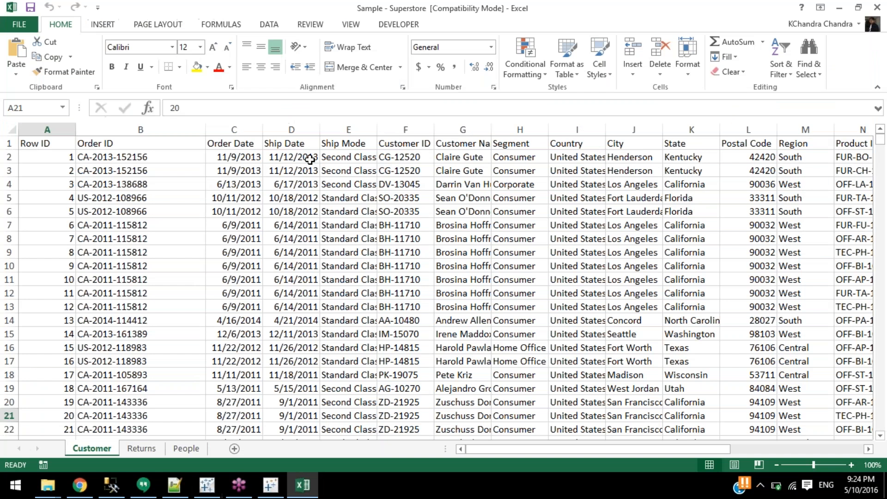
click(314, 159)
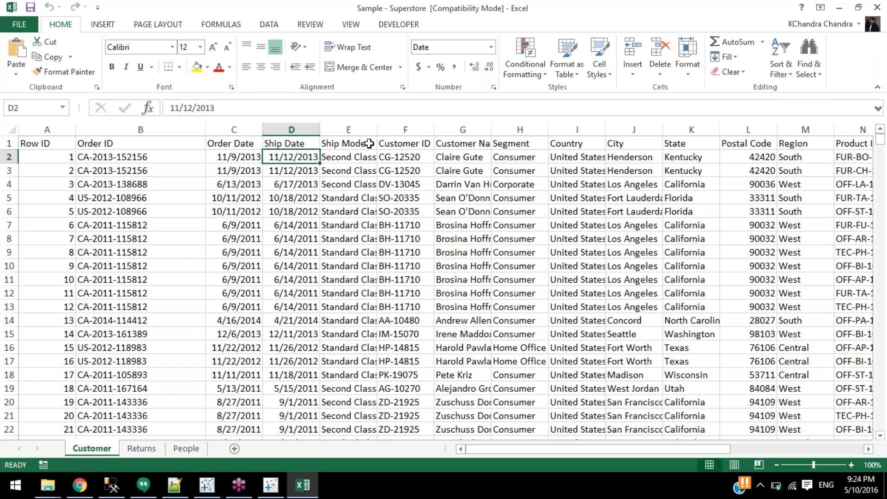
click(484, 140)
click(580, 148)
key(Right)
key(Right)
key(Right)
key(Right)
key(Right)
key(Right)
key(Right)
key(Right)
key(Right)
key(Right)
key(Right)
key(Right)
key(Right)
key(Right)
key(Home)
key(Right)
key(Right)
key(Right)
key(Right)
key(Right)
key(Right)
key(Right)
key(Right)
key(Right)
key(Right)
key(Right)
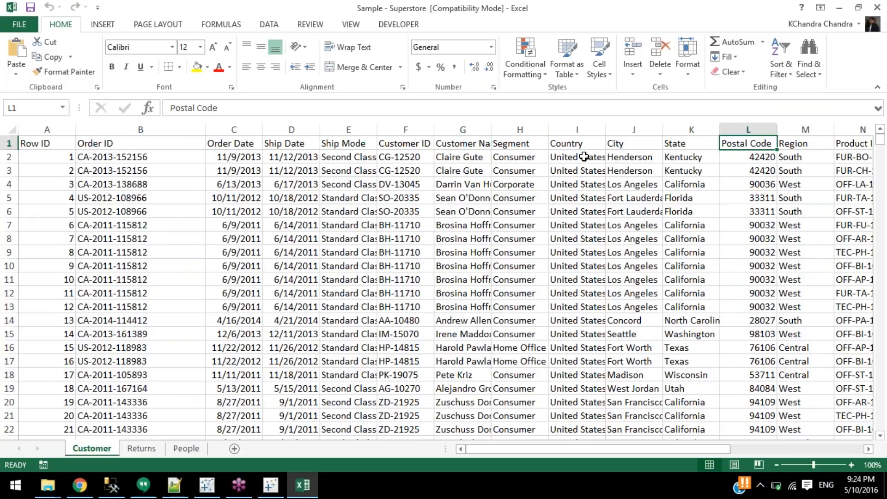
key(Right)
key(Right)
key(Right)
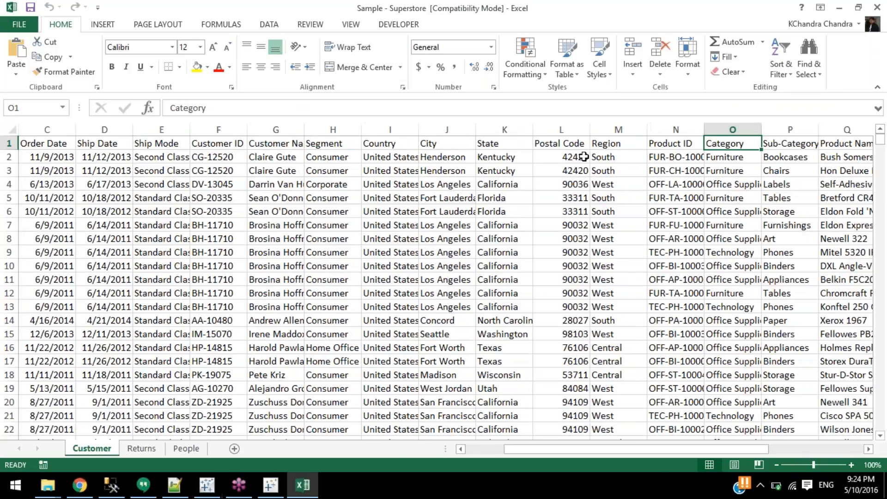
text(Ca)
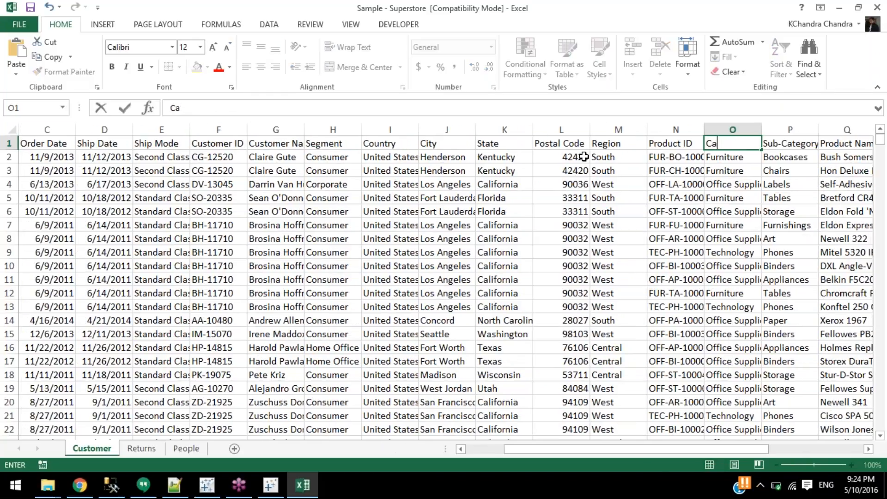
text(t)
key(Return)
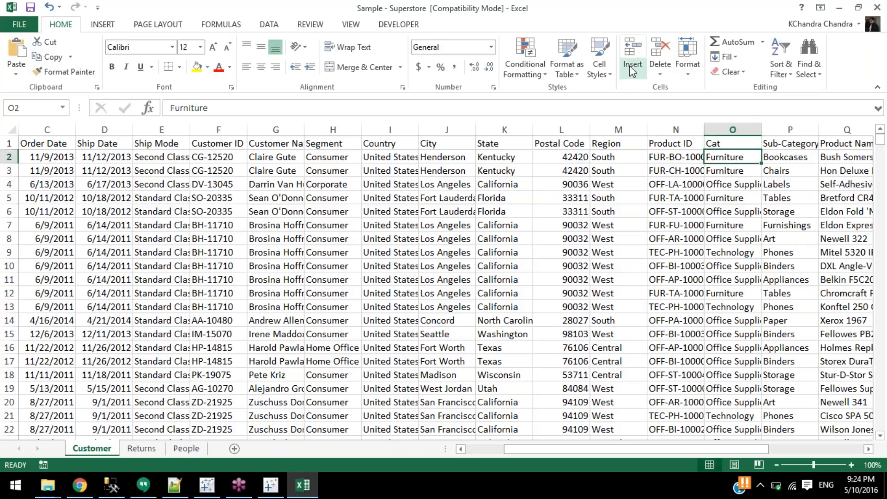
key(alt+Tab)
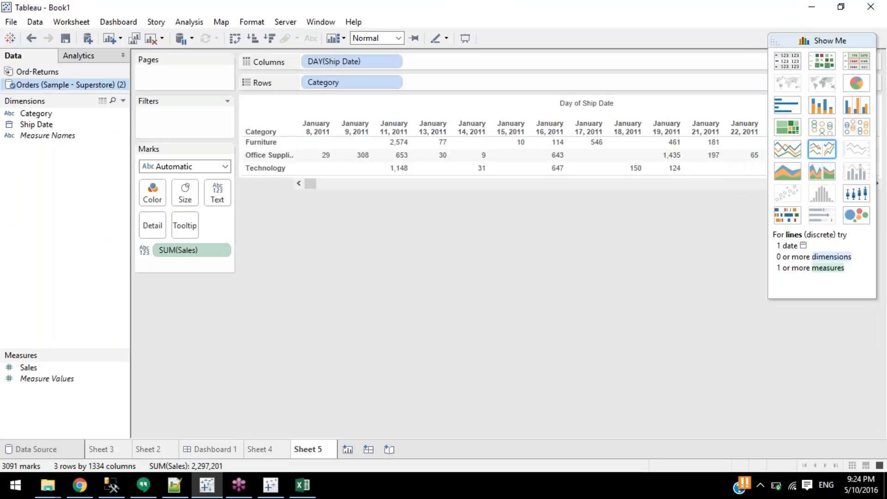
Refresh the Orders data source and replace all Category references with Cat.
right_click(86, 86)
click(115, 105)
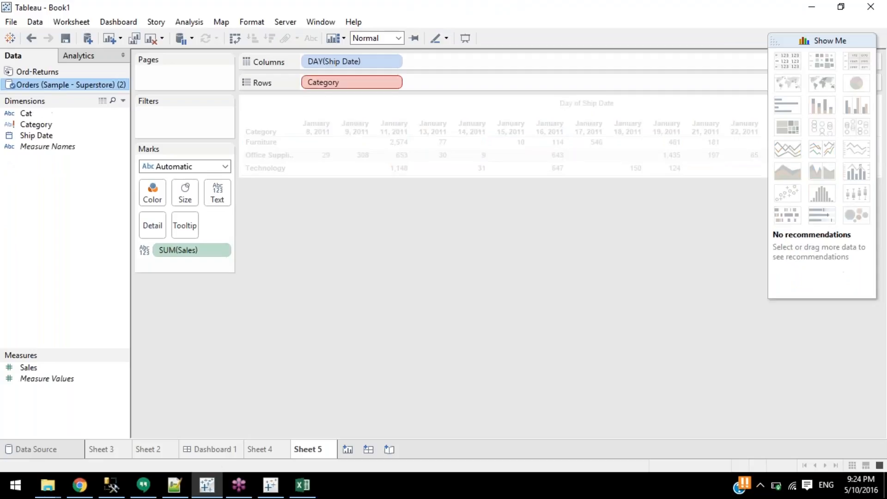
right_click(35, 124)
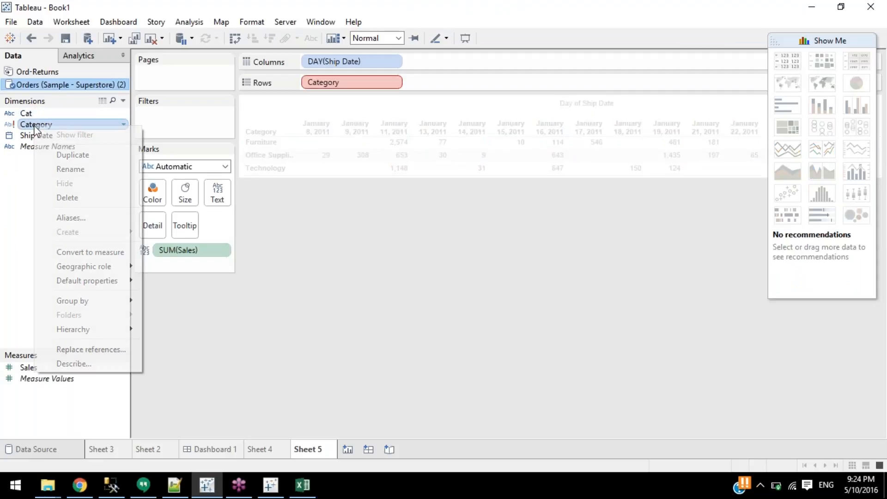
click(84, 349)
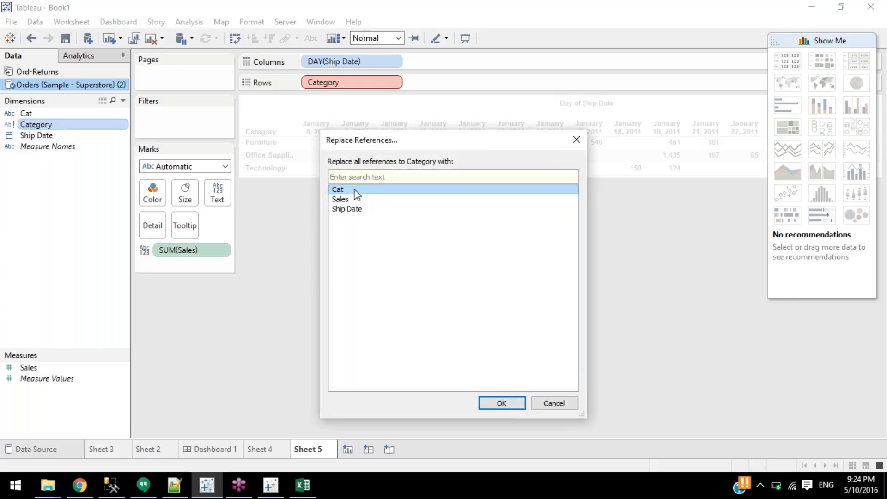
click(502, 403)
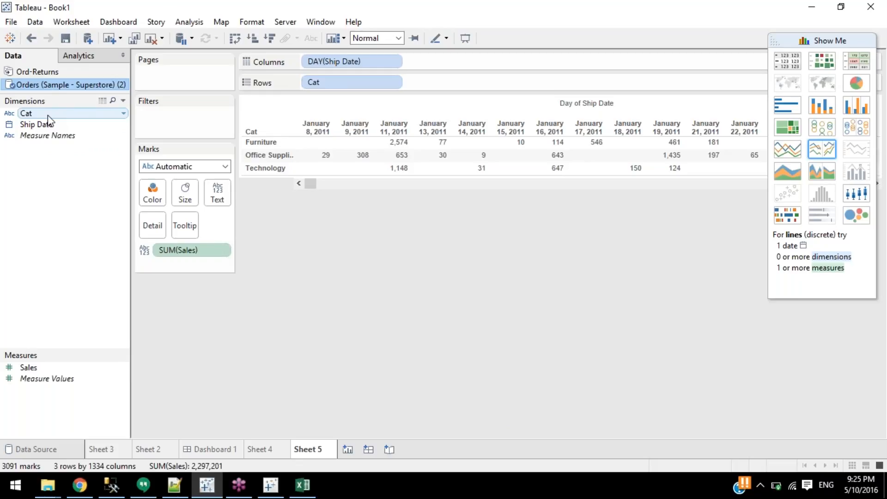
Undo the reference replacement, then drop Cat onto the red Category pill on Rows.
click(29, 38)
drag(27, 116, 336, 86)
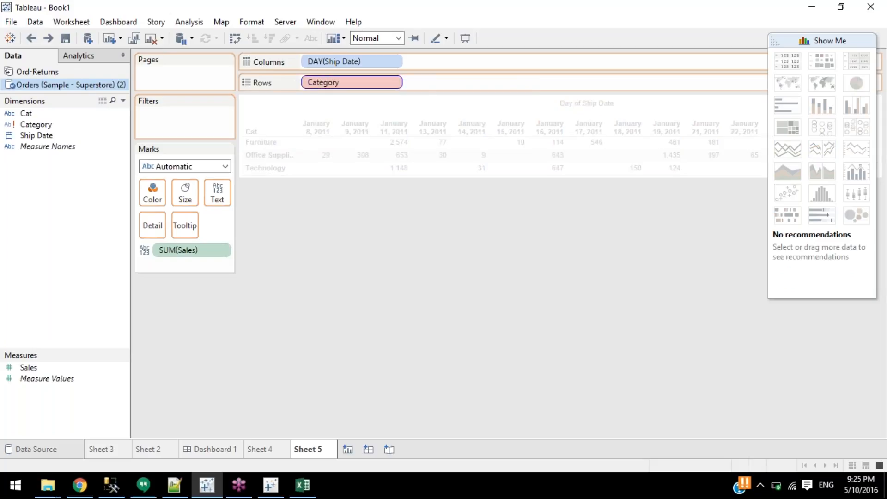
drag(337, 86, 336, 84)
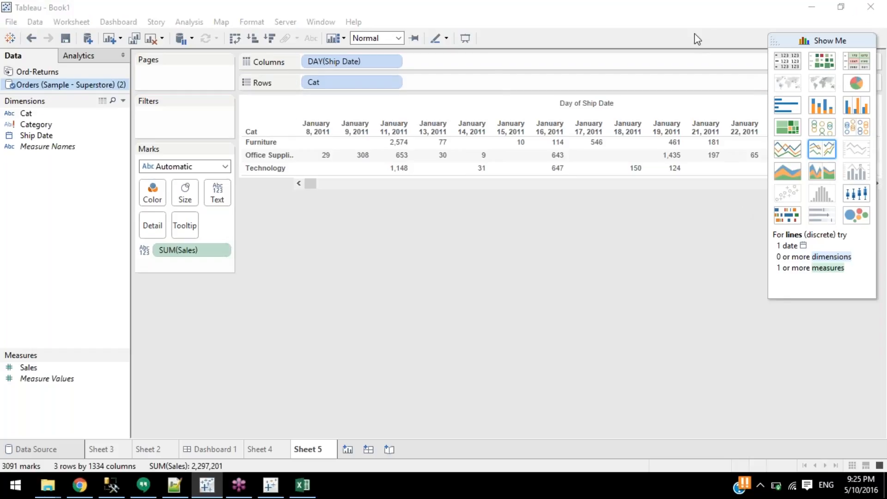
click(589, 239)
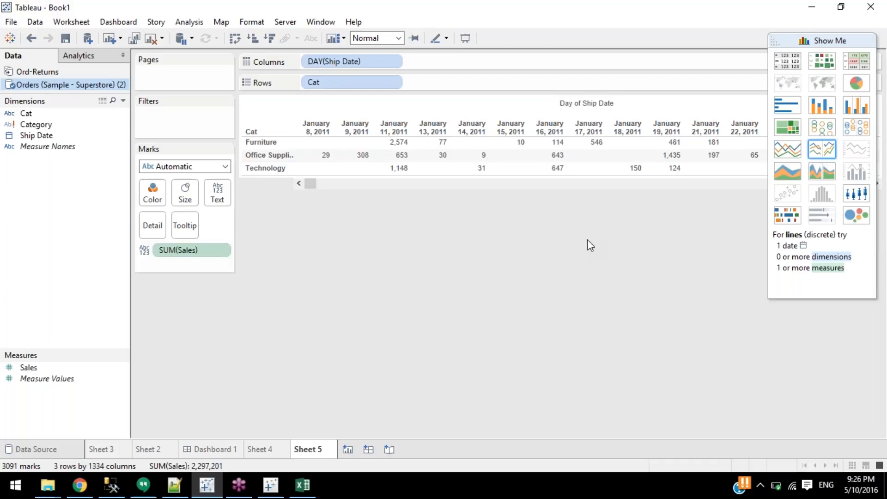
click(879, 29)
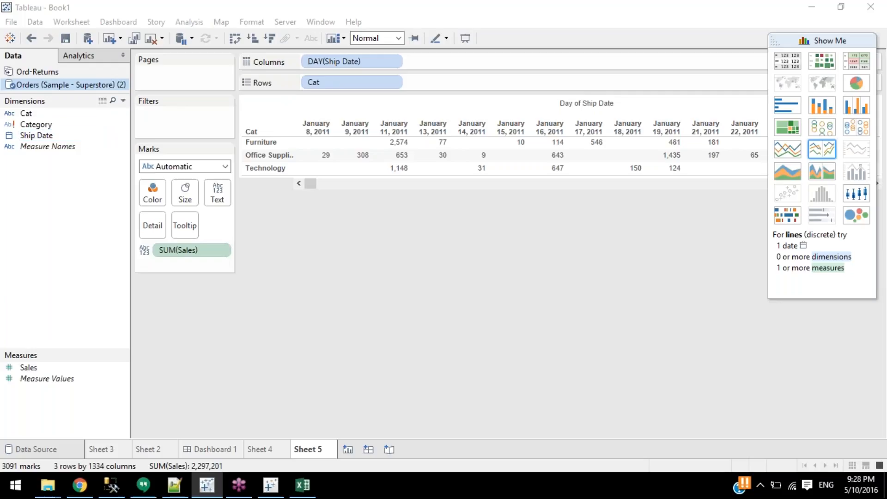
right_click(54, 91)
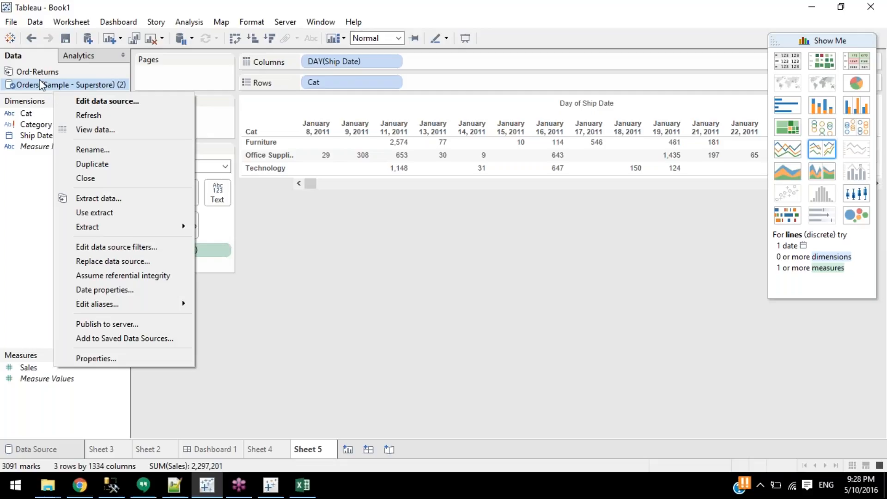
click(42, 85)
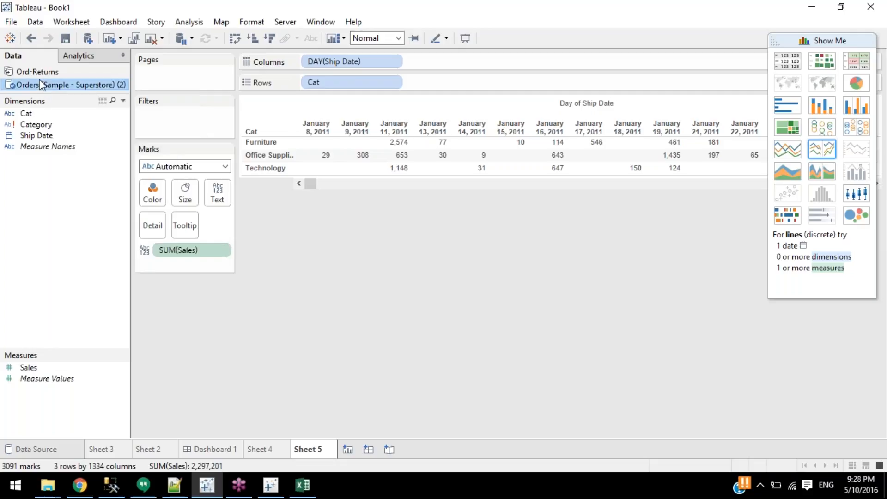
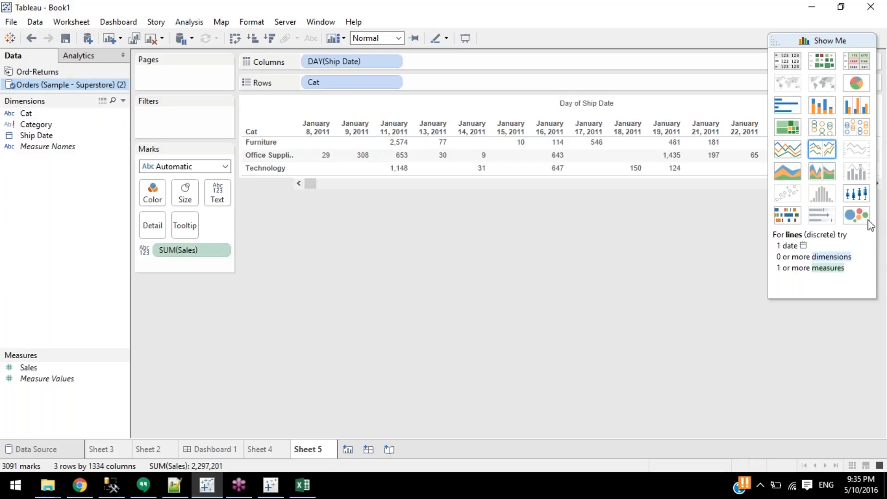
In Excel, select cell G5 on the Superstore Customer sheet.
click(295, 486)
click(299, 198)
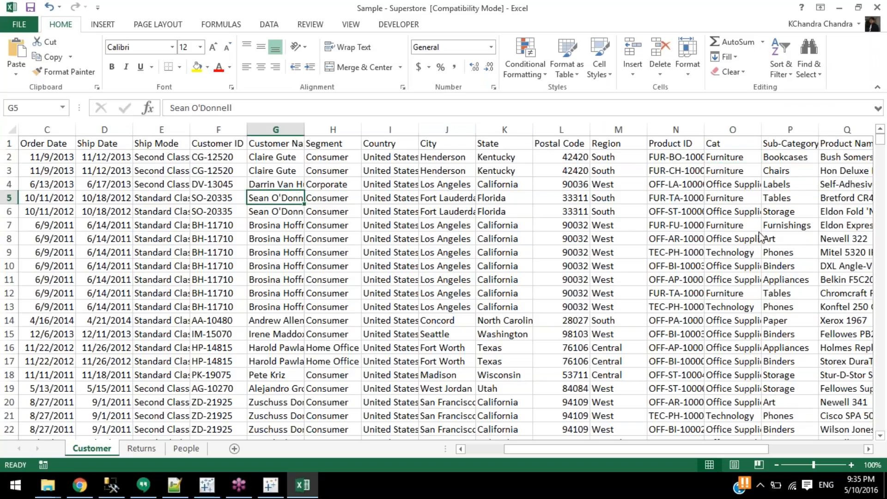
click(720, 225)
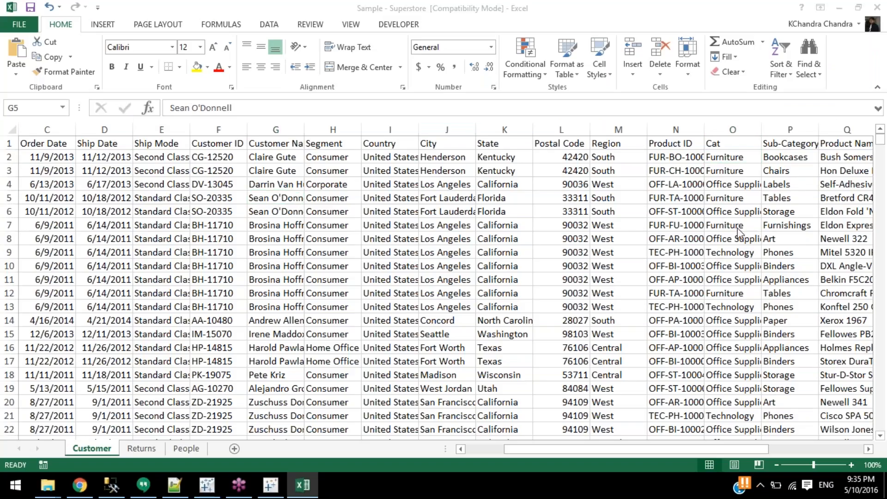
click(642, 226)
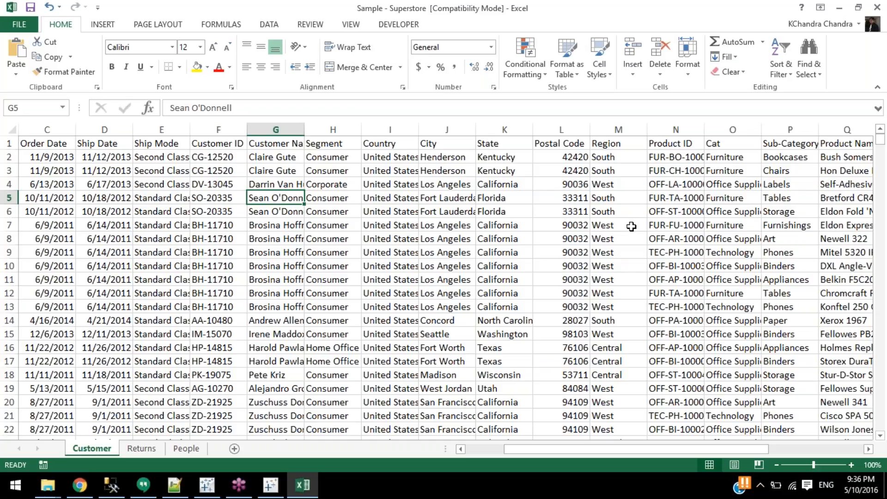
Open the Orders data source page in Tableau and scroll its grid back to the top.
click(307, 497)
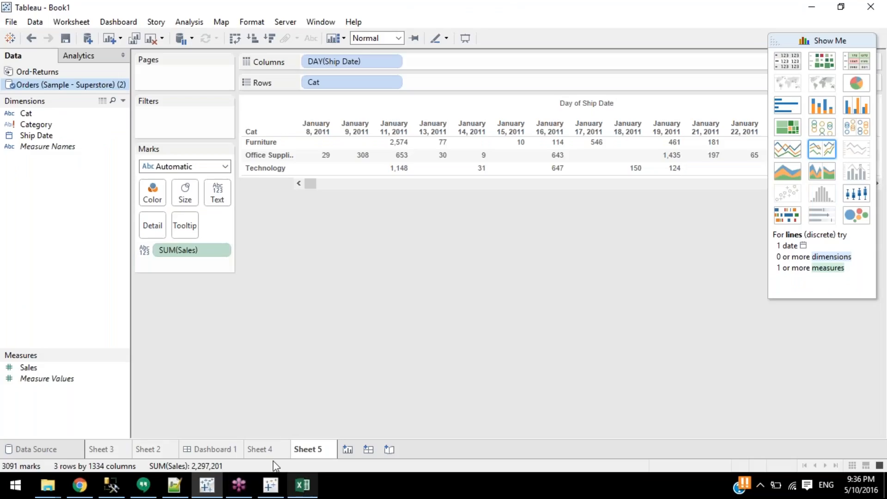
click(33, 449)
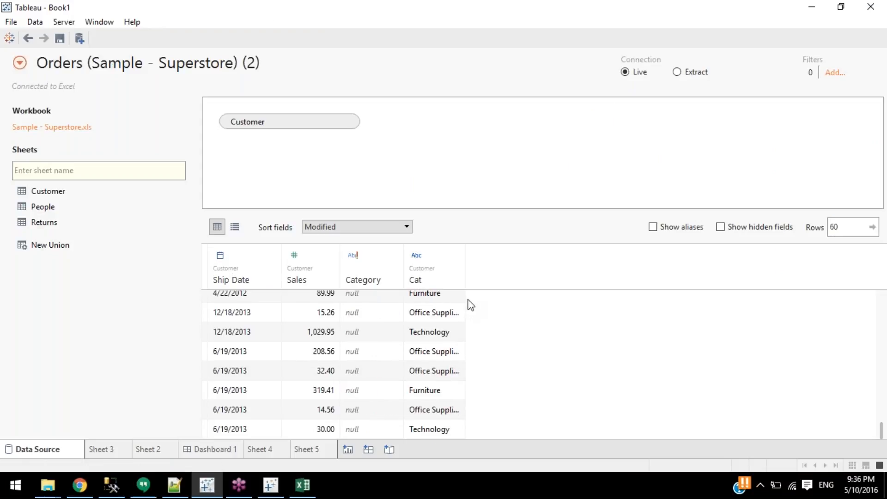
scroll(462, 308, up, 5)
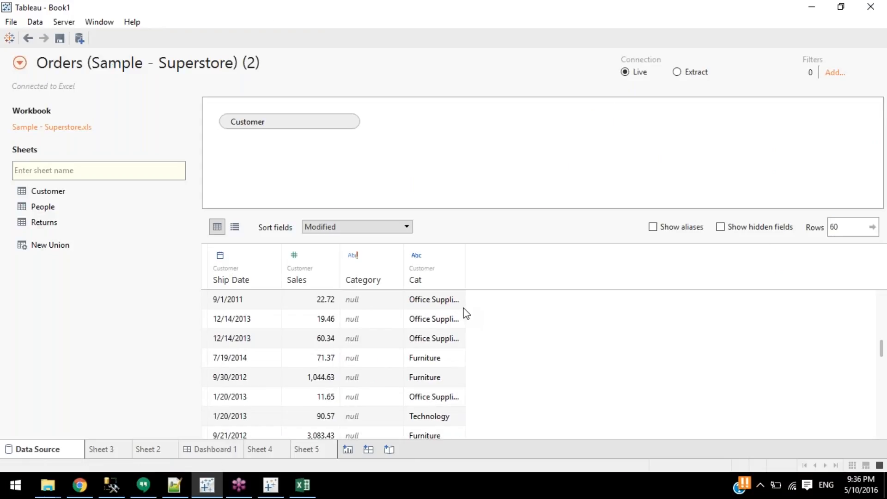
scroll(466, 314, up, 5)
scroll(466, 313, up, 2)
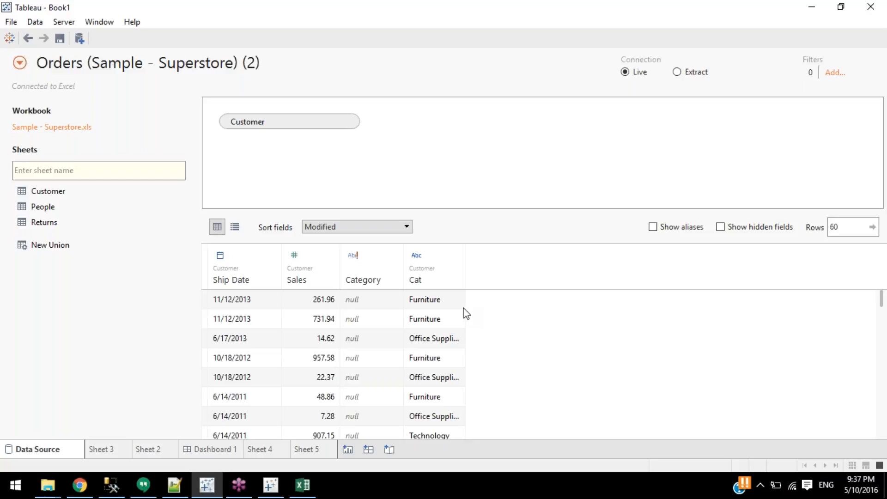
Search the web for 'tableau excel add in'.
click(302, 483)
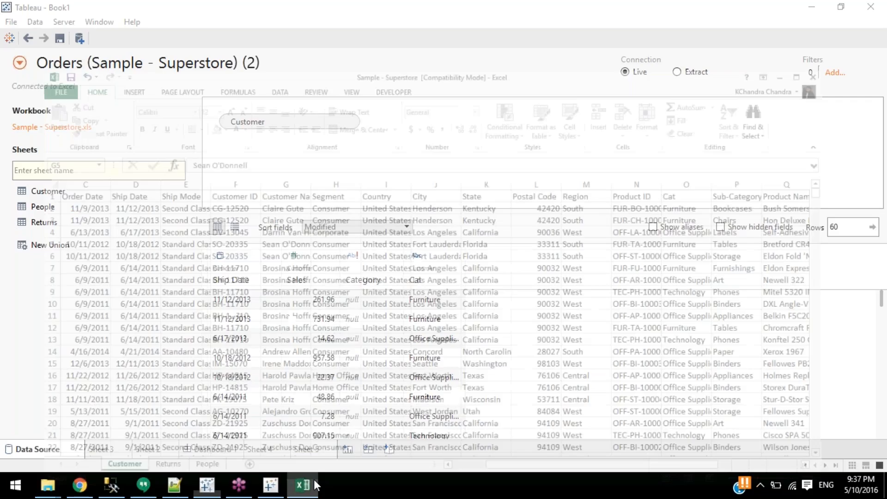
text(tabl)
text(eau e)
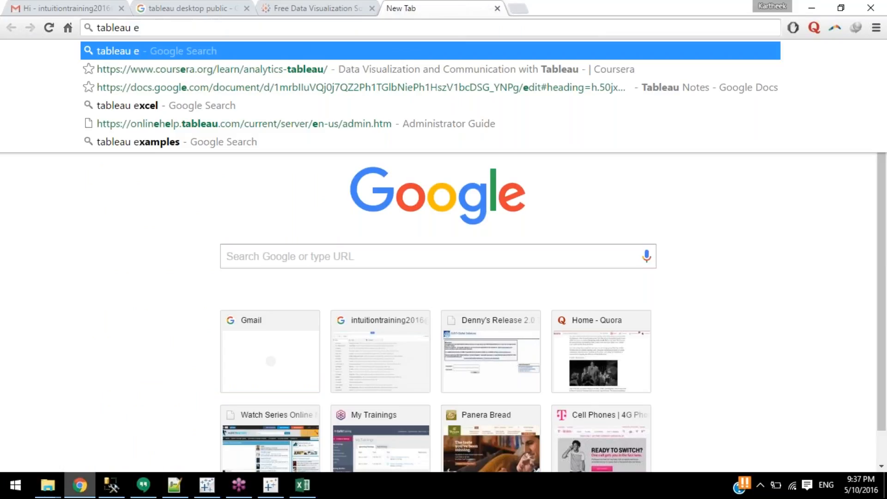
text(xcel add in)
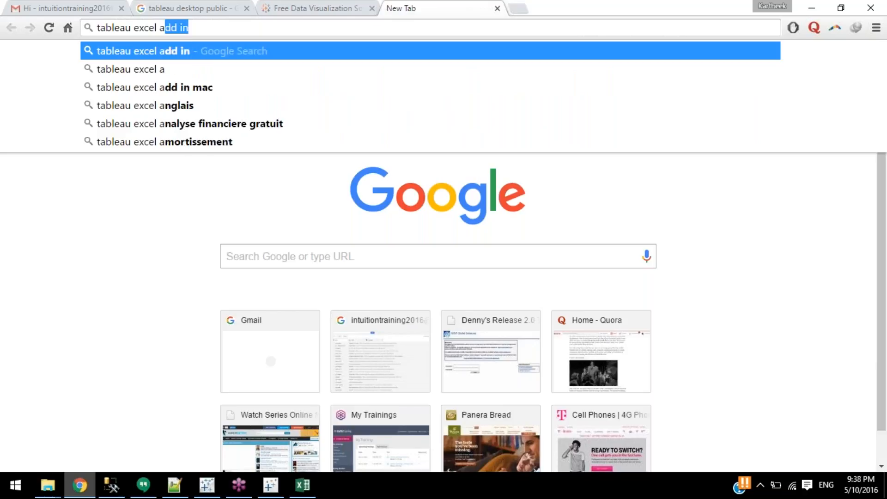
key(Return)
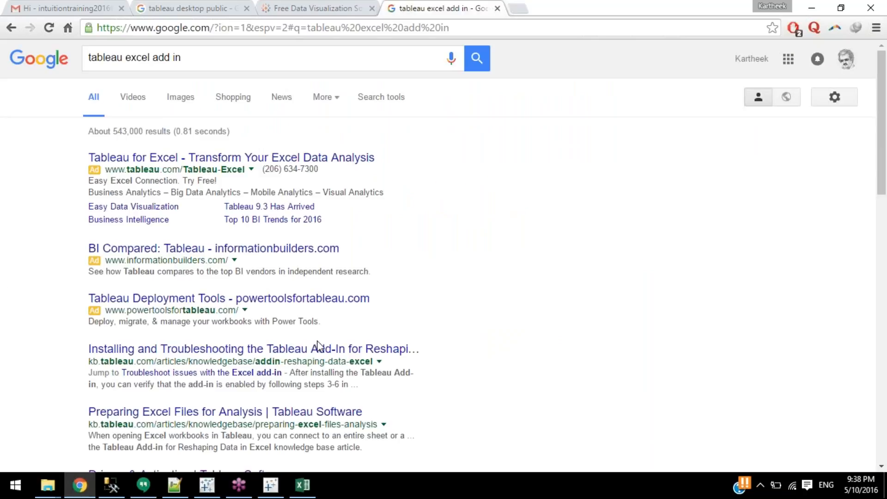
Open the add-in Installing and Troubleshooting article in a new tab, then return to Excel.
middle_click(323, 354)
click(527, 9)
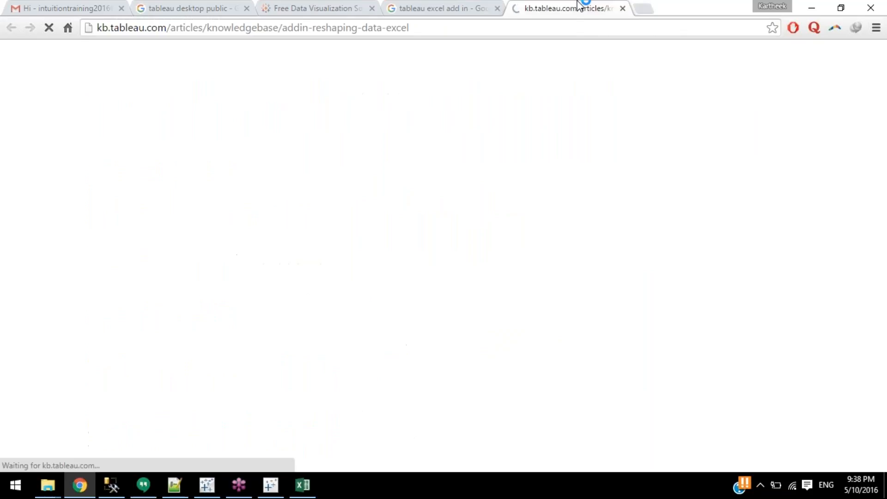
click(444, 8)
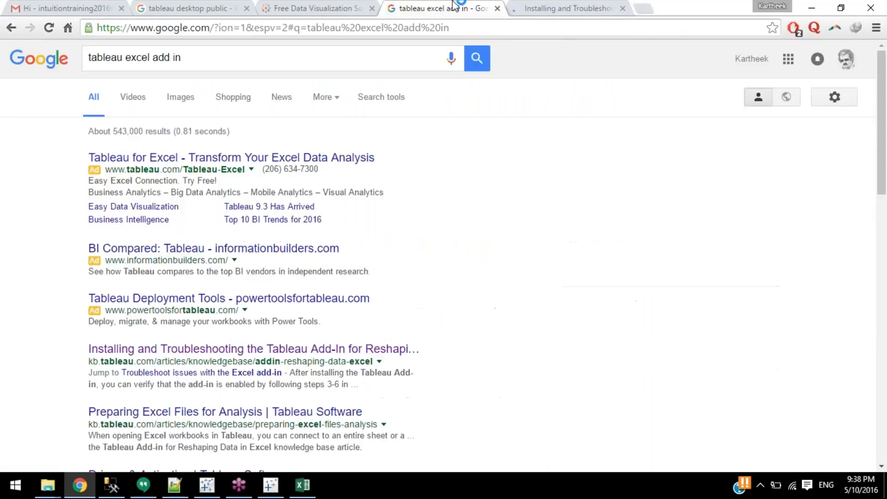
click(303, 484)
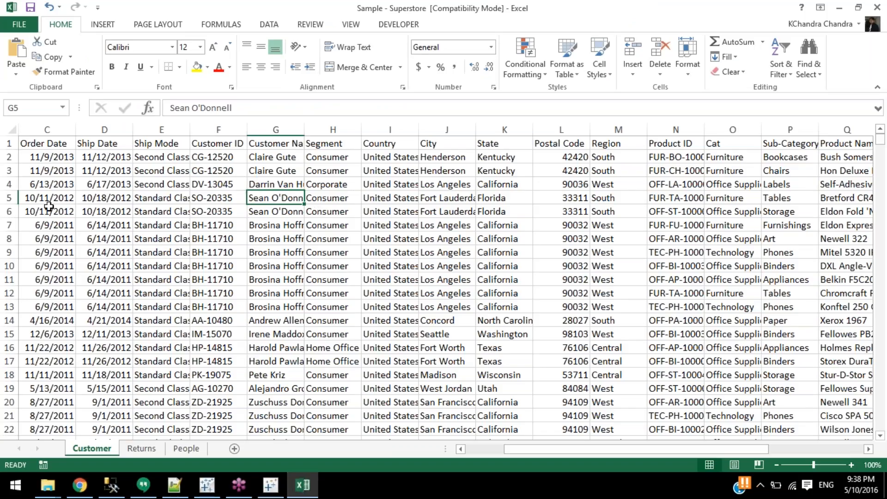
Select the Postal Code values in rows 5–17 and dismiss their context menu.
key(Right)
key(Right)
key(Right)
key(Right)
drag(571, 196, 561, 362)
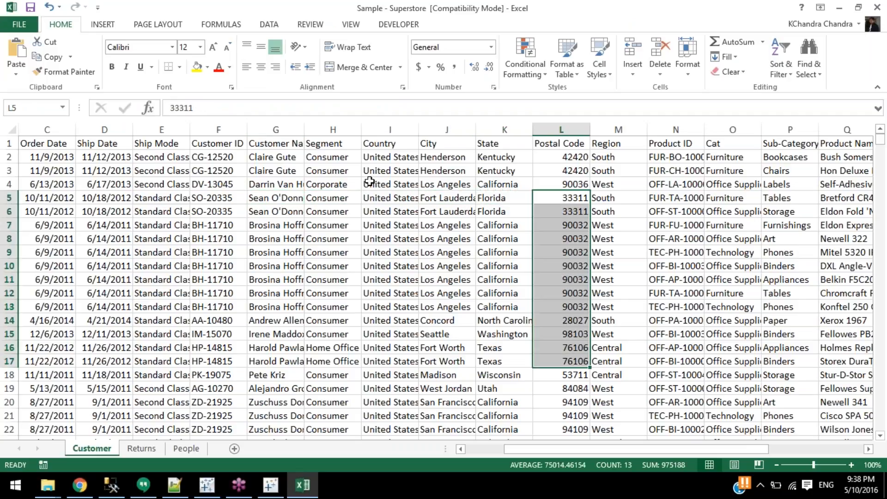
right_click(542, 236)
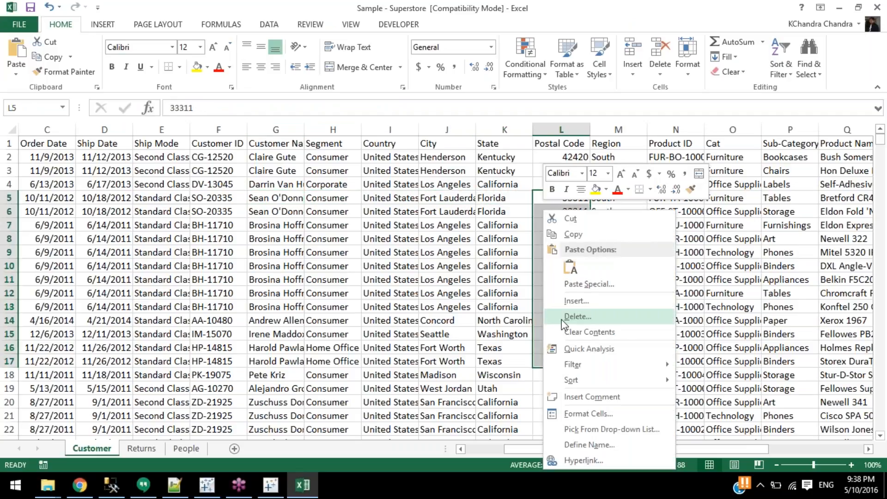
key(Escape)
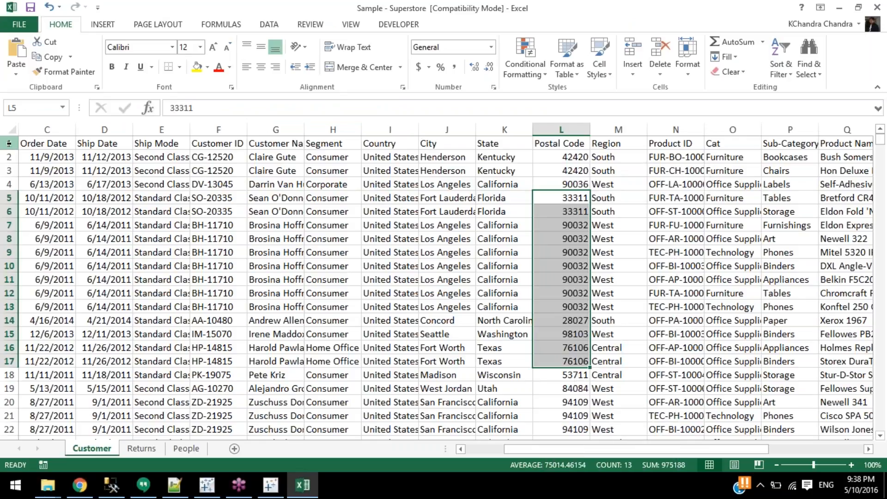
Insert a blank row above header row 1, then go back to Tableau's data source page.
right_click(8, 144)
click(64, 233)
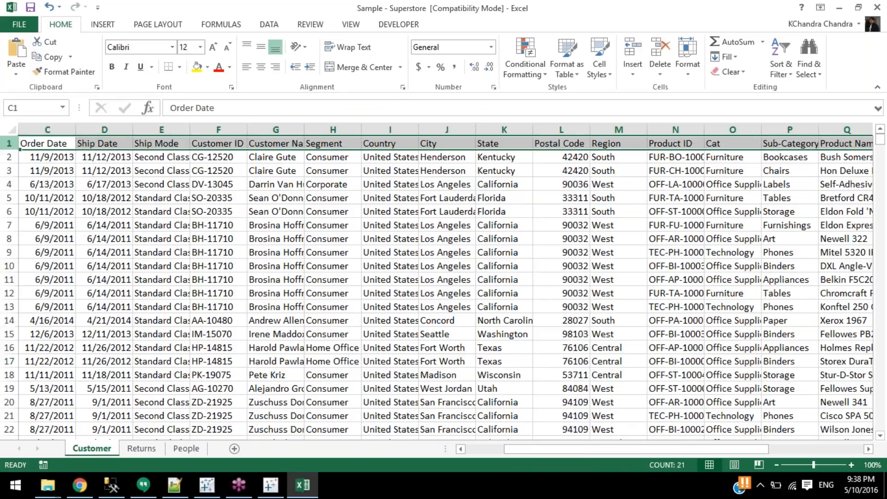
click(218, 212)
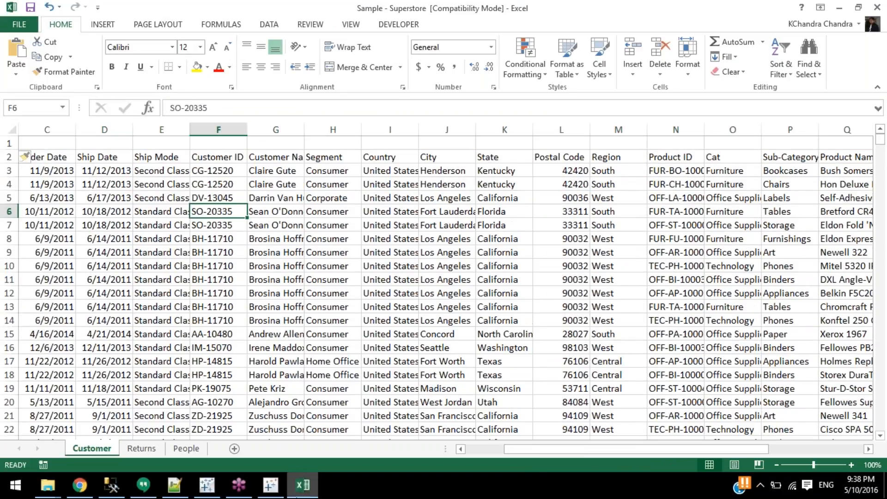
click(303, 494)
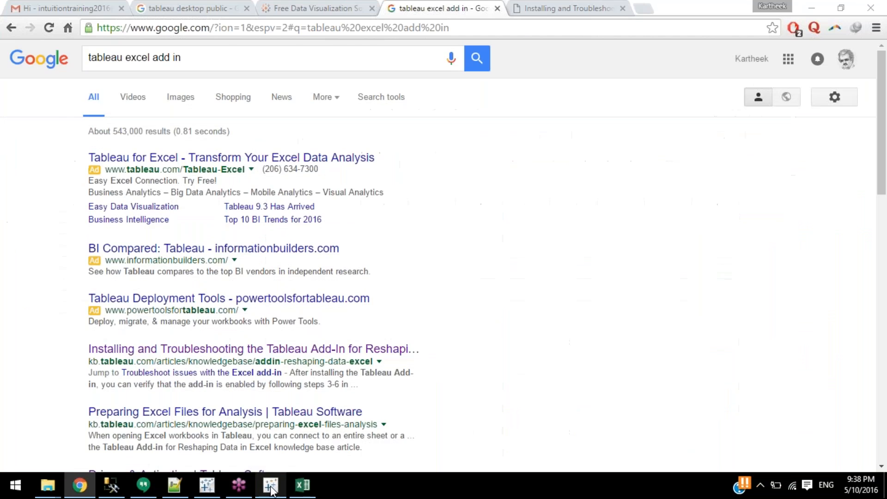
click(207, 485)
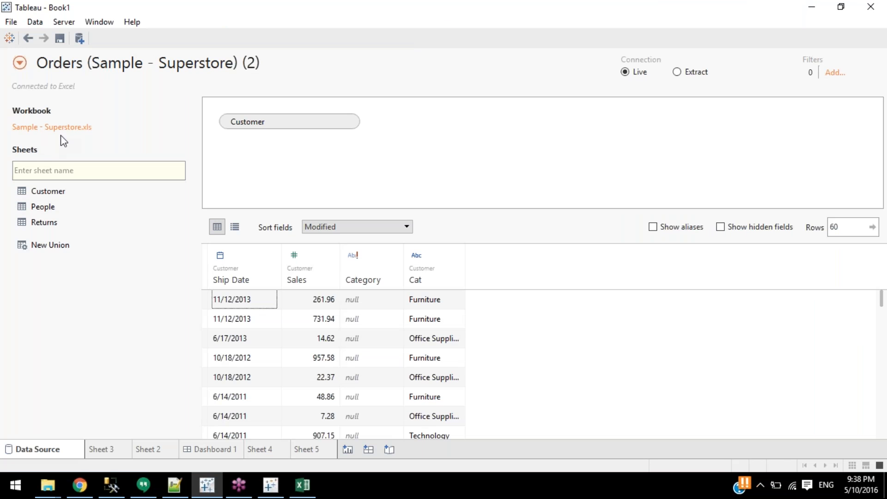
Undo the inserted row and header rename in the Excel workbook.
click(302, 486)
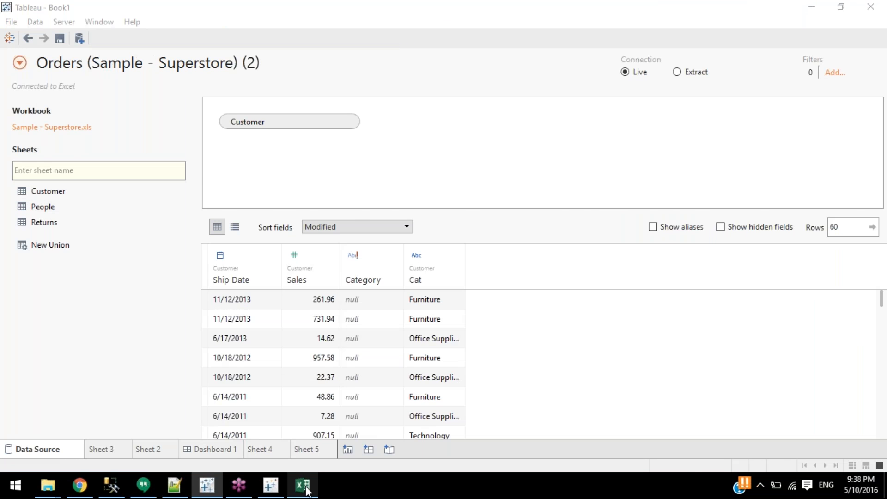
key(ctrl+z)
key(ctrl+z)
click(521, 365)
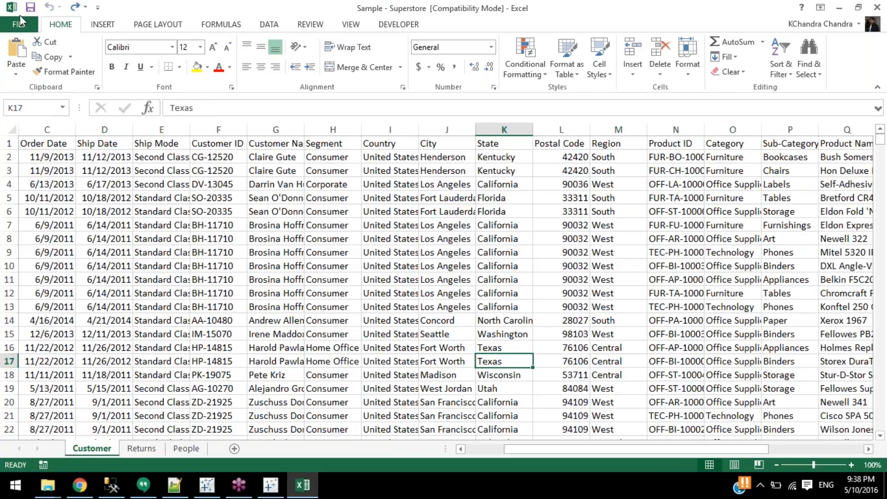
Save the workbook to the Desktop as 'Sample - Superstore - Modified' in Excel 97-2003 format.
click(20, 18)
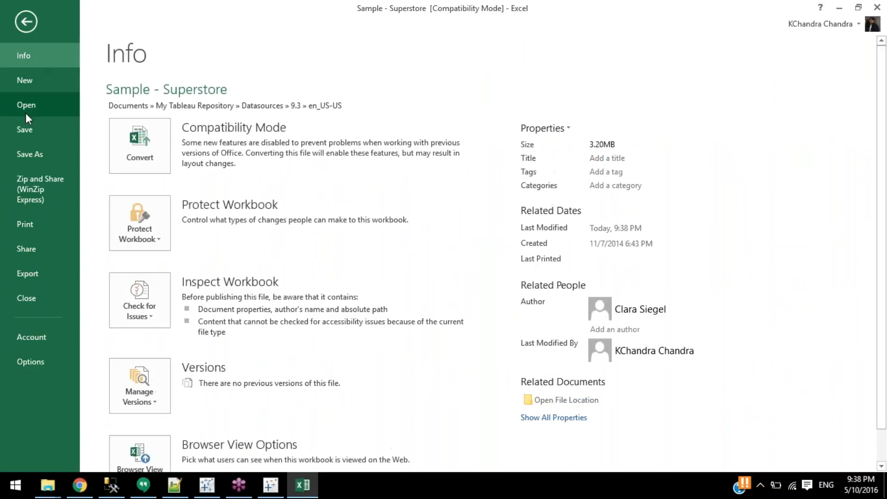
click(29, 154)
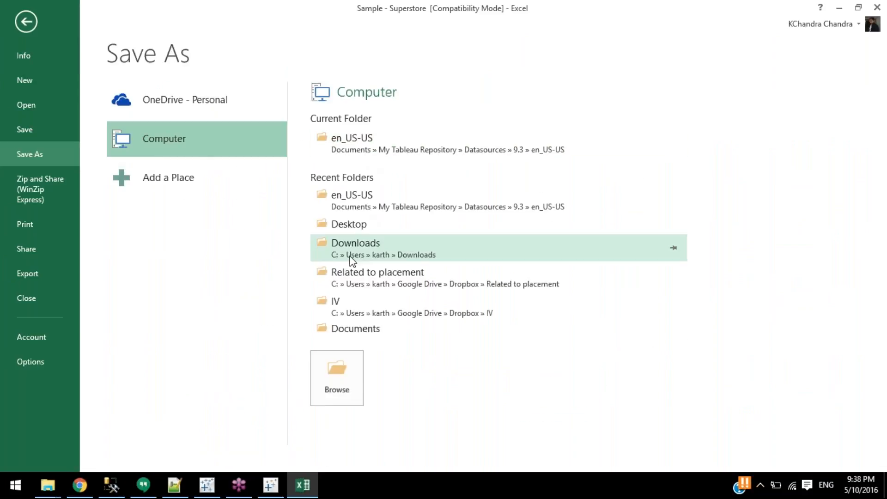
click(362, 226)
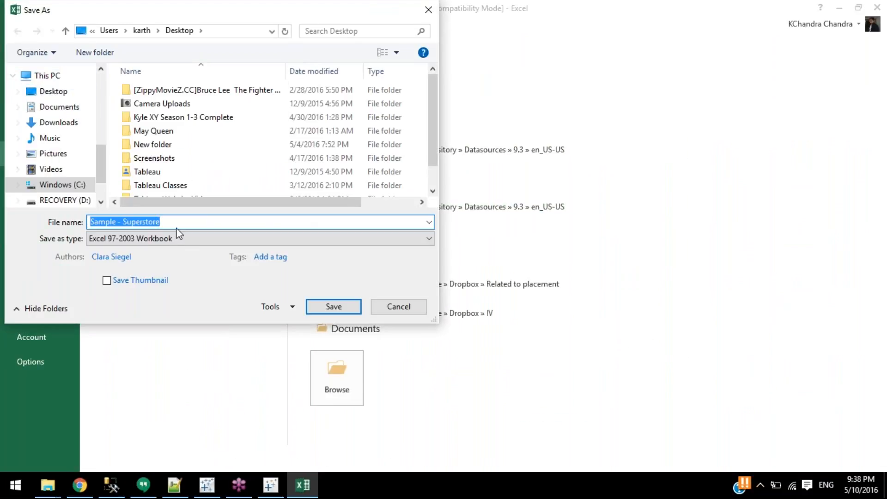
click(176, 228)
text(- Modified)
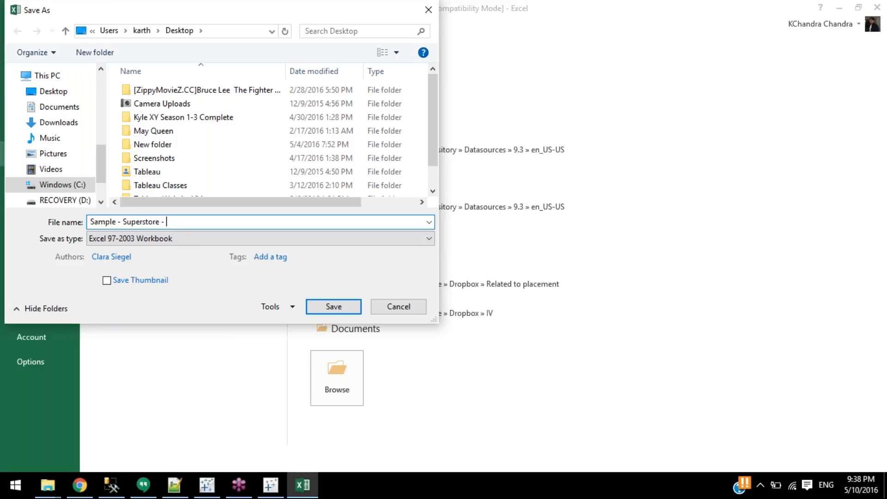
key(ctrl+a)
key(Return)
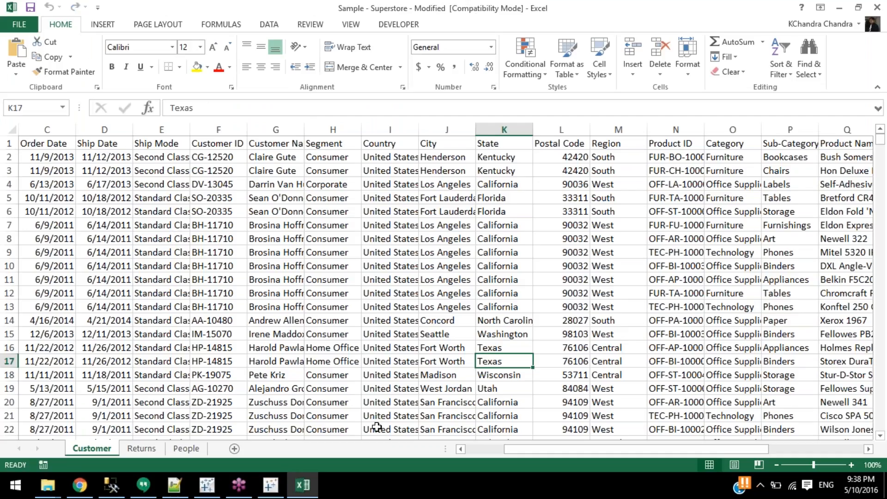
Insert two blank rows above the Customer header and save the workbook.
drag(9, 143, 14, 172)
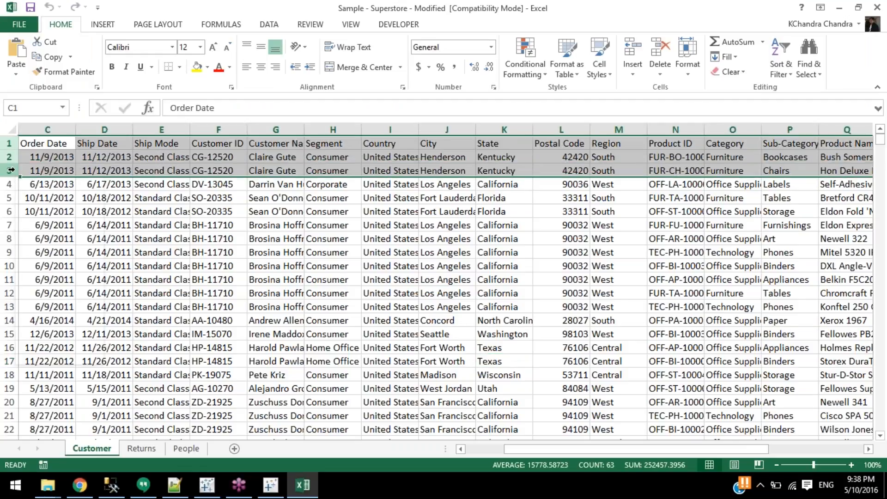
right_click(14, 171)
click(81, 256)
click(333, 211)
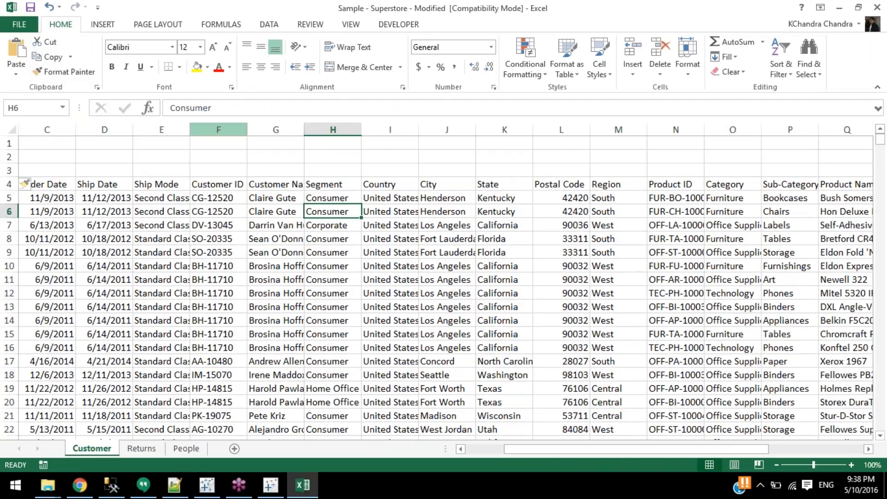
click(32, 8)
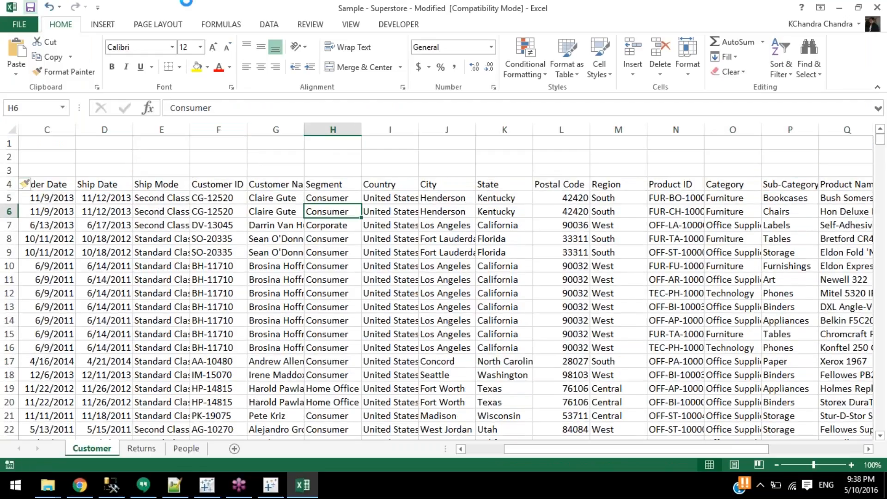
In Tableau, start adding a new data connection from the data source list.
click(299, 489)
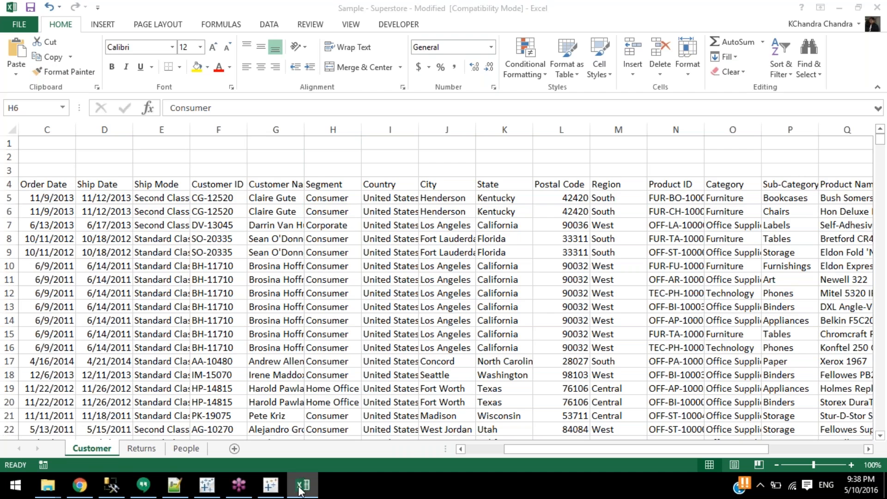
click(20, 62)
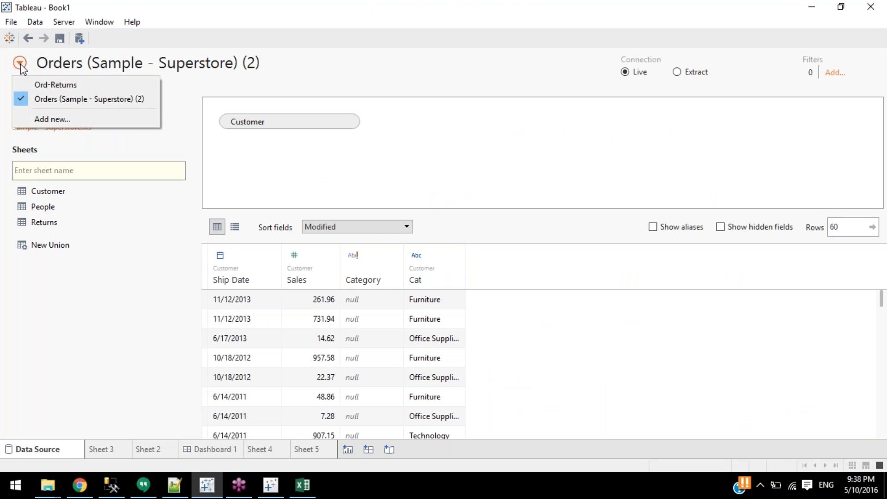
click(53, 119)
Merge cells H1:I2 in Excel, enter the title 'New Data File', and return to Tableau.
click(304, 495)
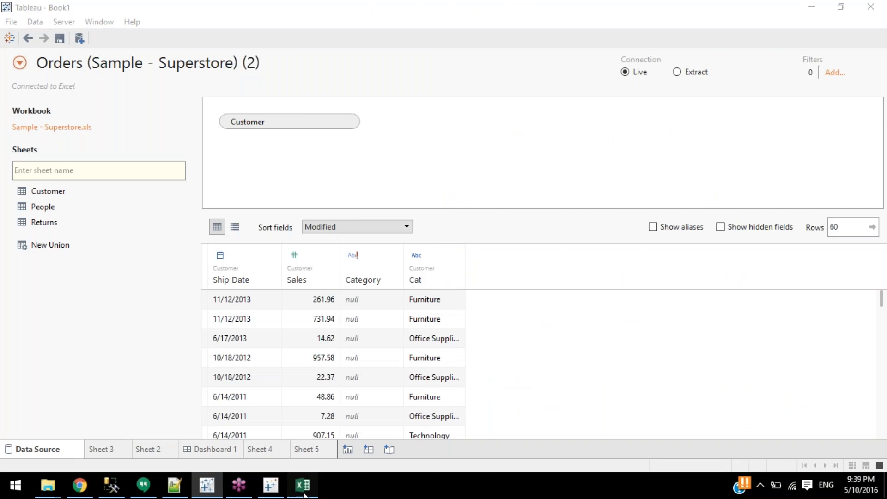
drag(321, 156, 419, 147)
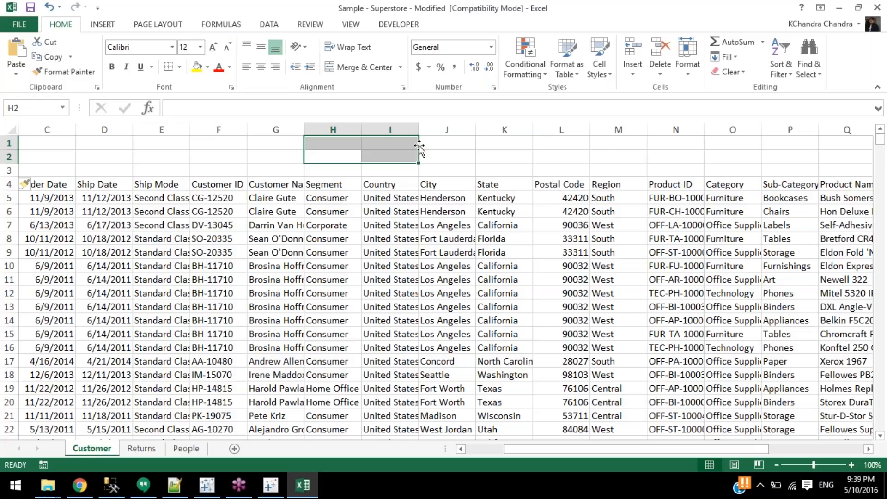
click(358, 68)
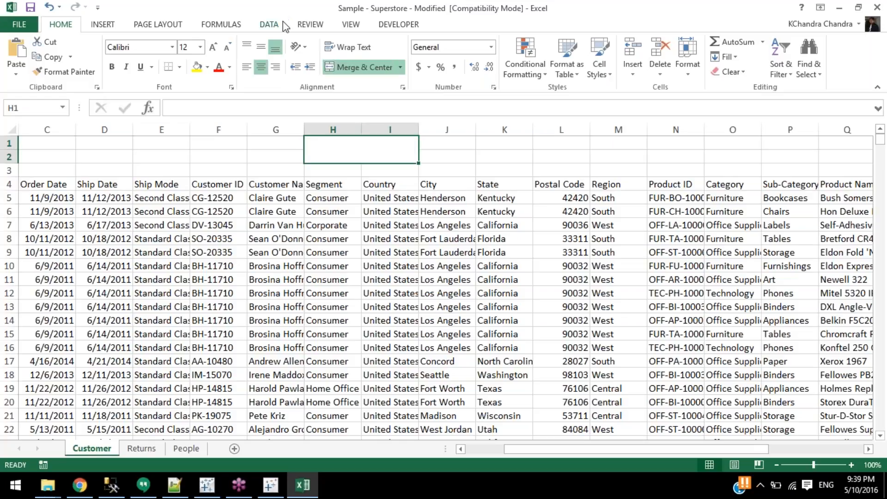
text(New Data FIle)
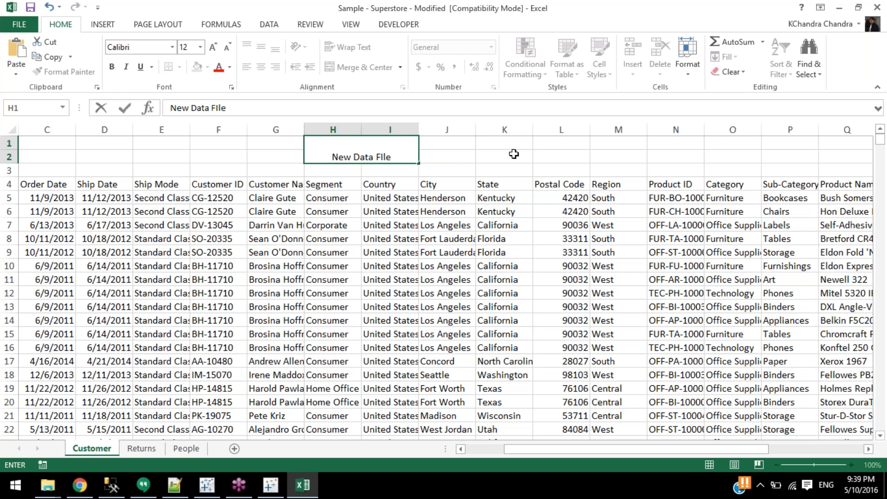
click(474, 155)
key(ctrl+a)
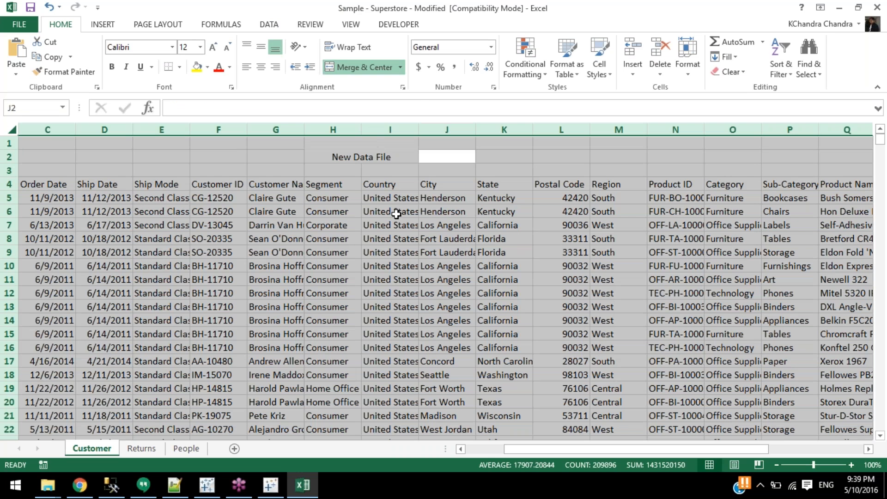
click(396, 213)
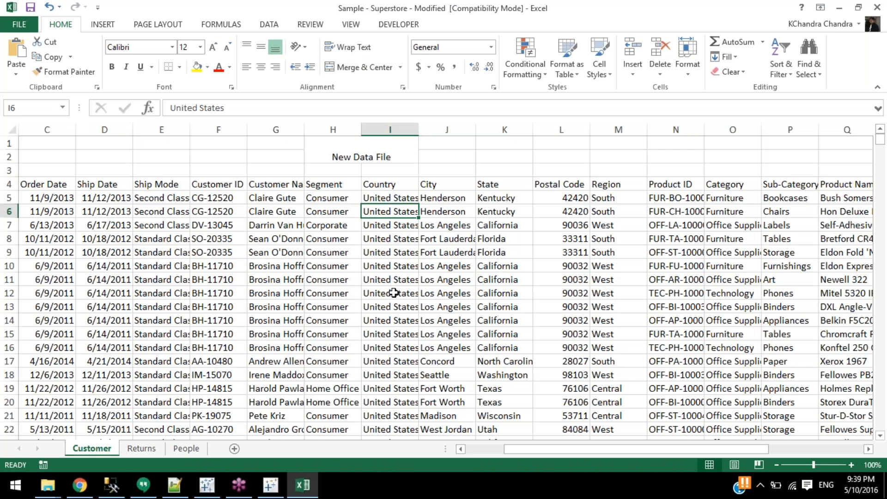
click(309, 478)
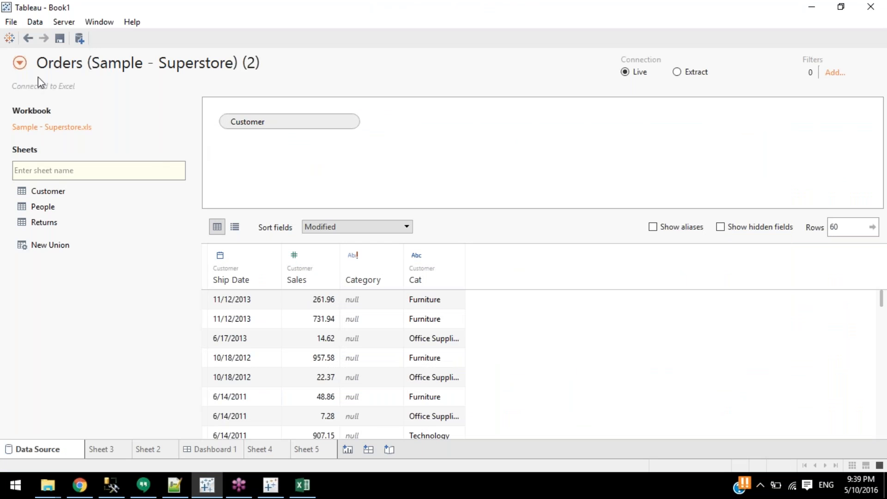
Add a new Excel connection to Sample - Superstore - Modified from the Desktop.
click(19, 64)
click(40, 121)
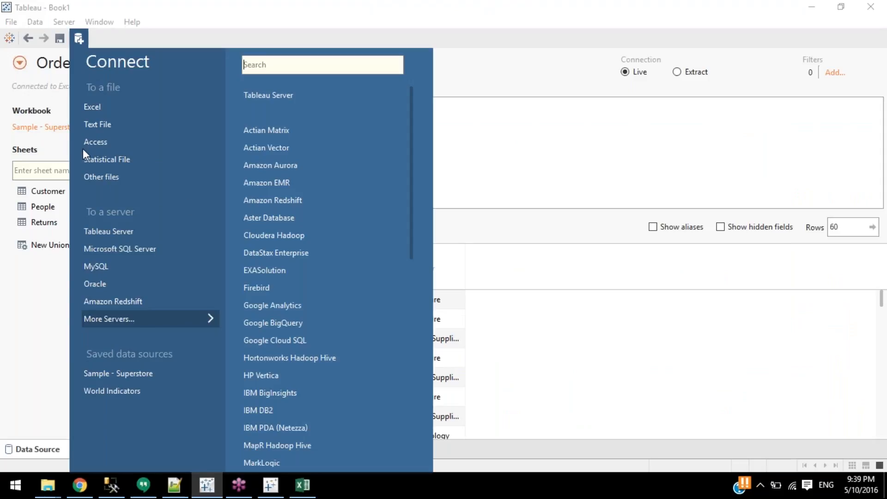
click(112, 107)
click(49, 126)
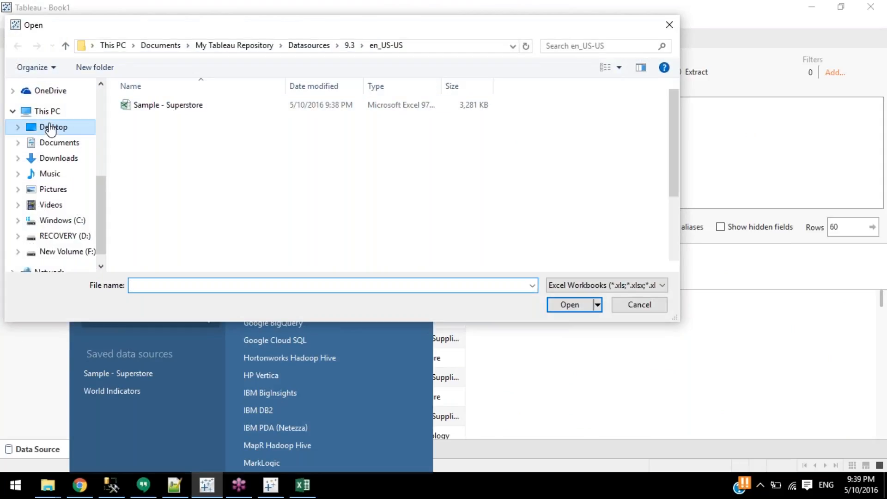
click(221, 222)
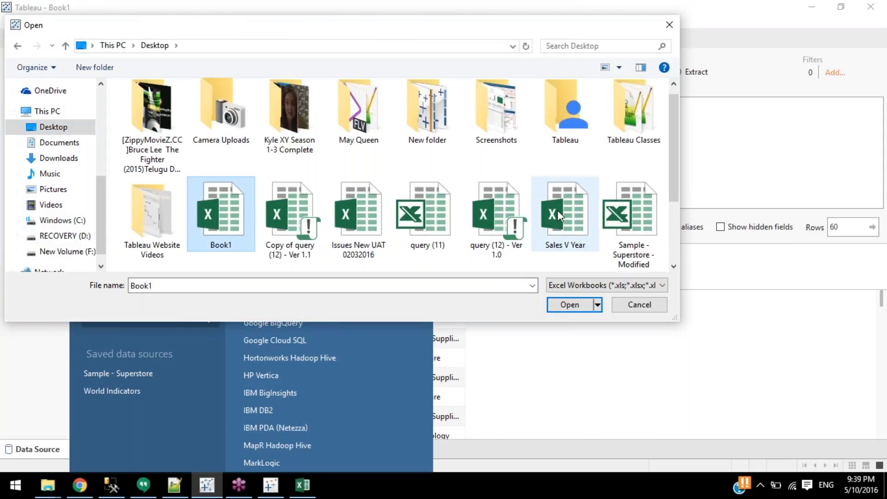
double_click(619, 217)
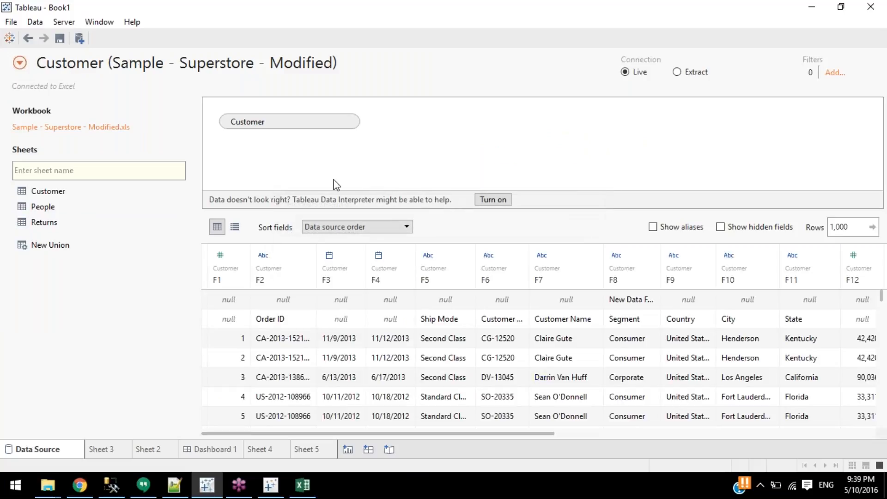
Turn on Data Interpreter for the modified workbook's Customer sheet.
click(493, 201)
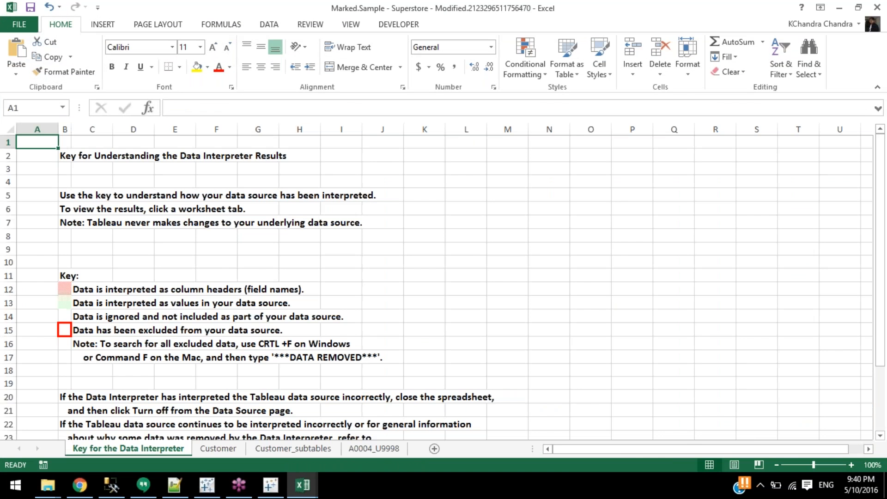
Review the Data Interpreter Key sheet, highlighting its column-header and values legend lines.
scroll(123, 315, down, 7)
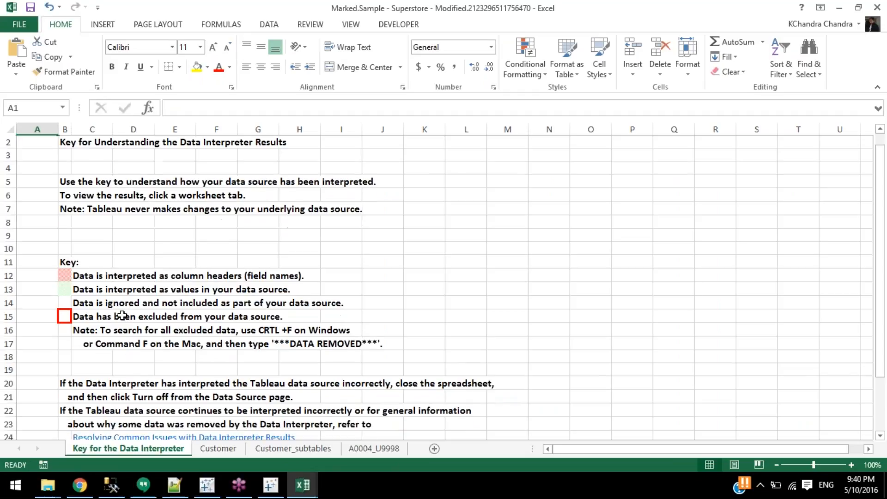
scroll(125, 352, up, 7)
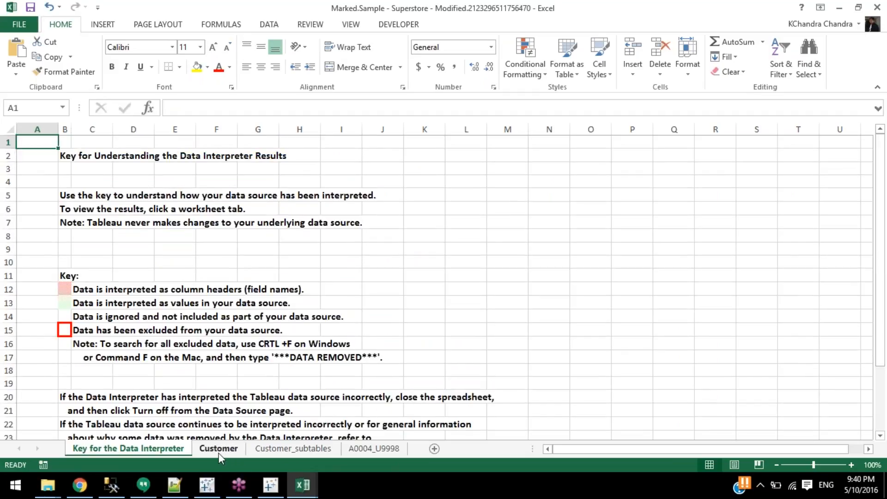
click(228, 452)
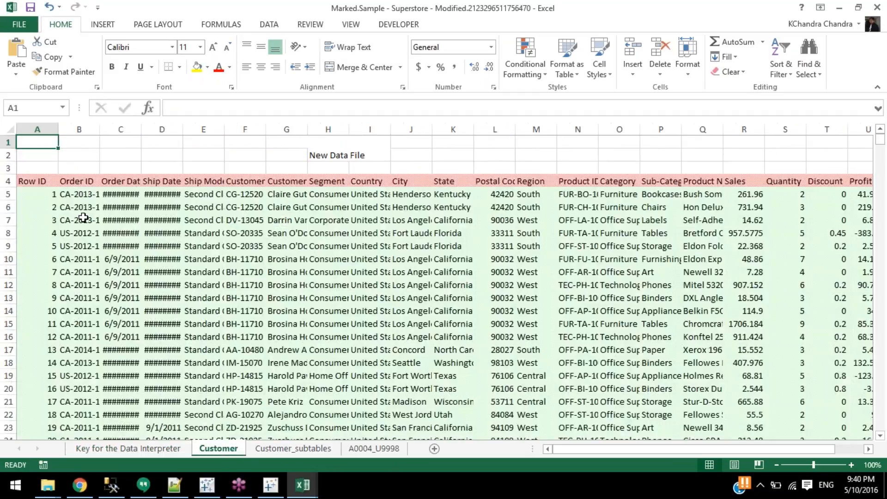
click(119, 452)
drag(69, 289, 177, 291)
drag(79, 302, 234, 303)
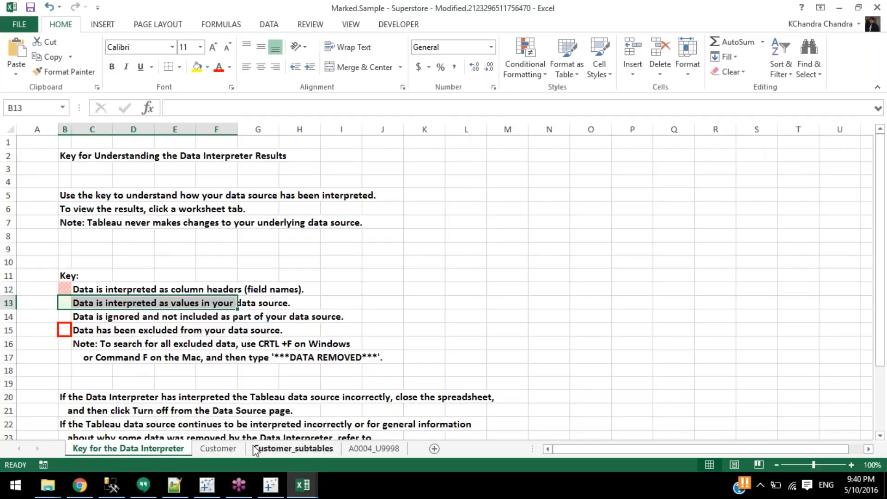
Check the Customer_subtables sheet, then return to the marked Customer sheet.
click(254, 447)
click(226, 448)
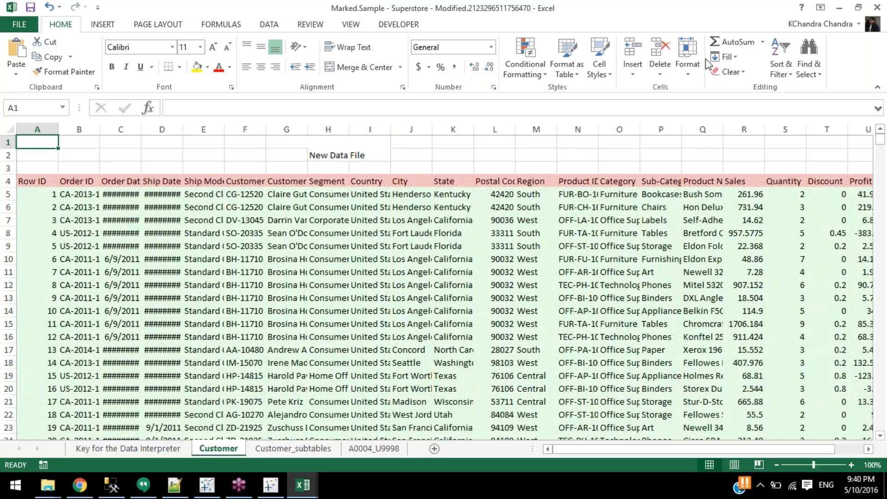
click(880, 10)
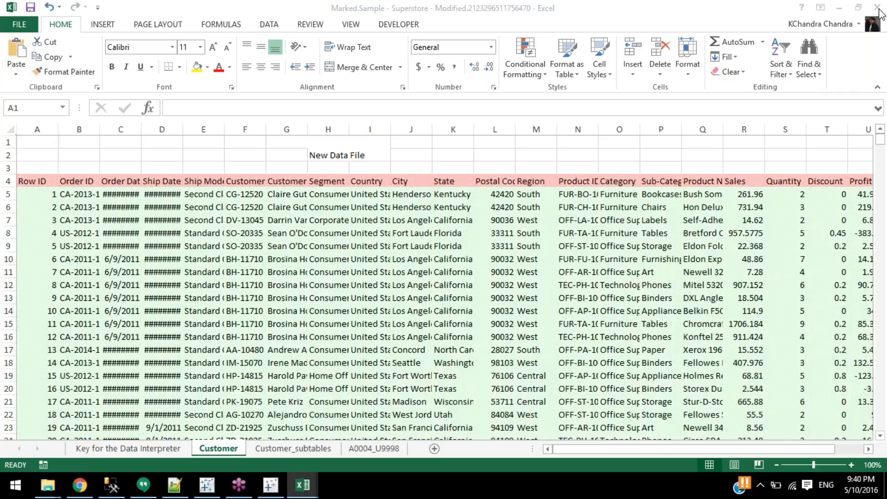